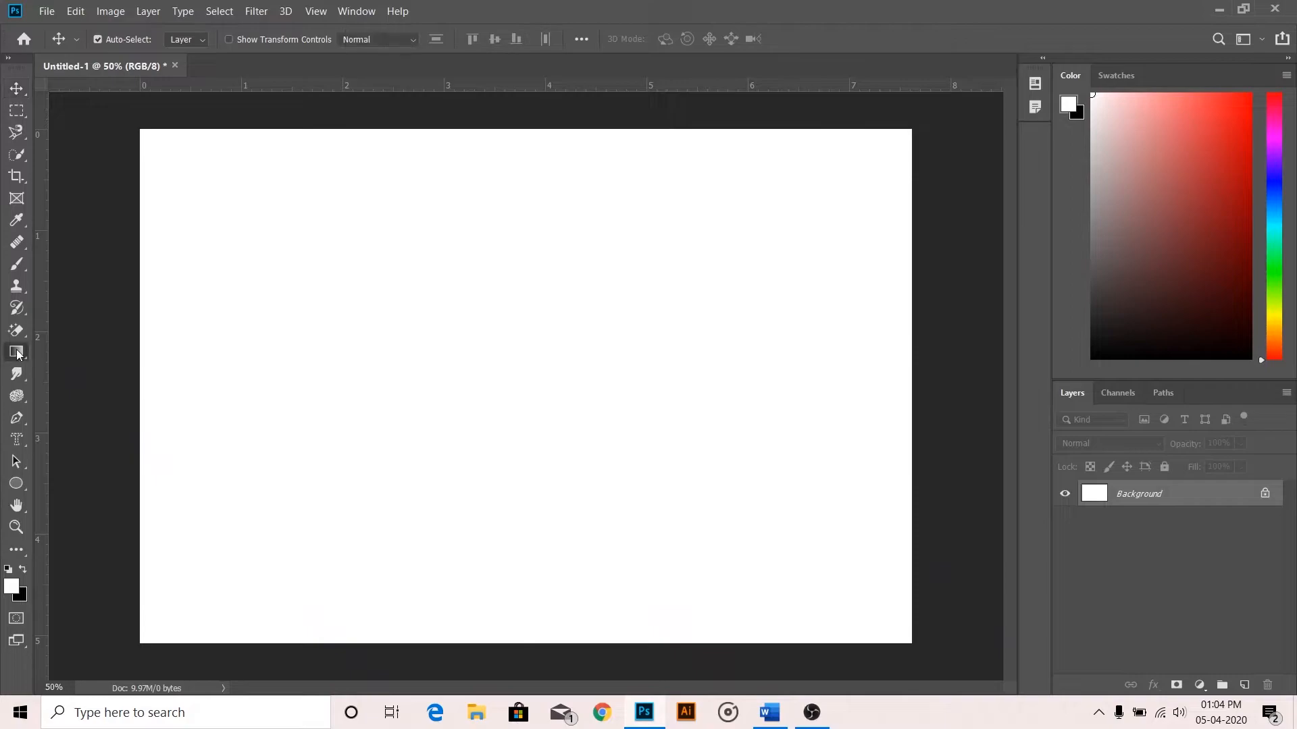
Step: Create a new layer and recolor the first stop of the Gradient tool's custom gradient to green #00ff0c
left_click(77, 352)
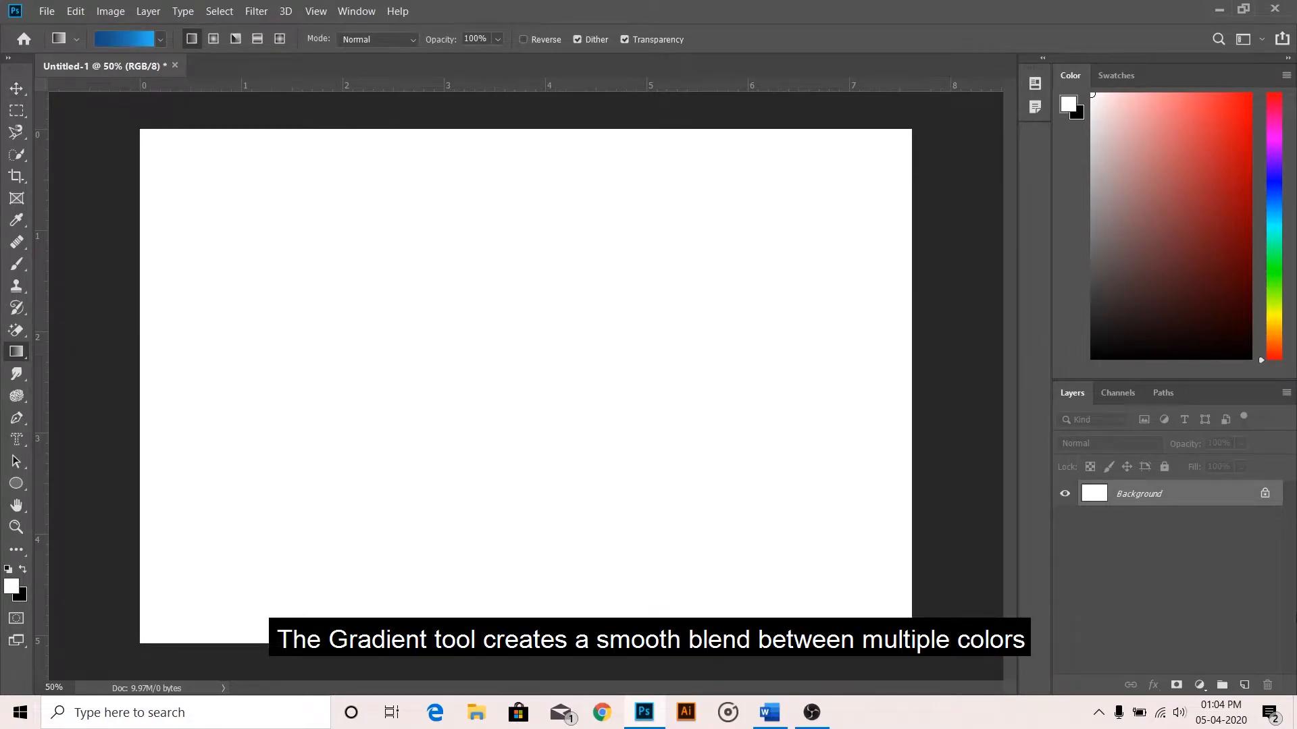
left_click(1242, 685)
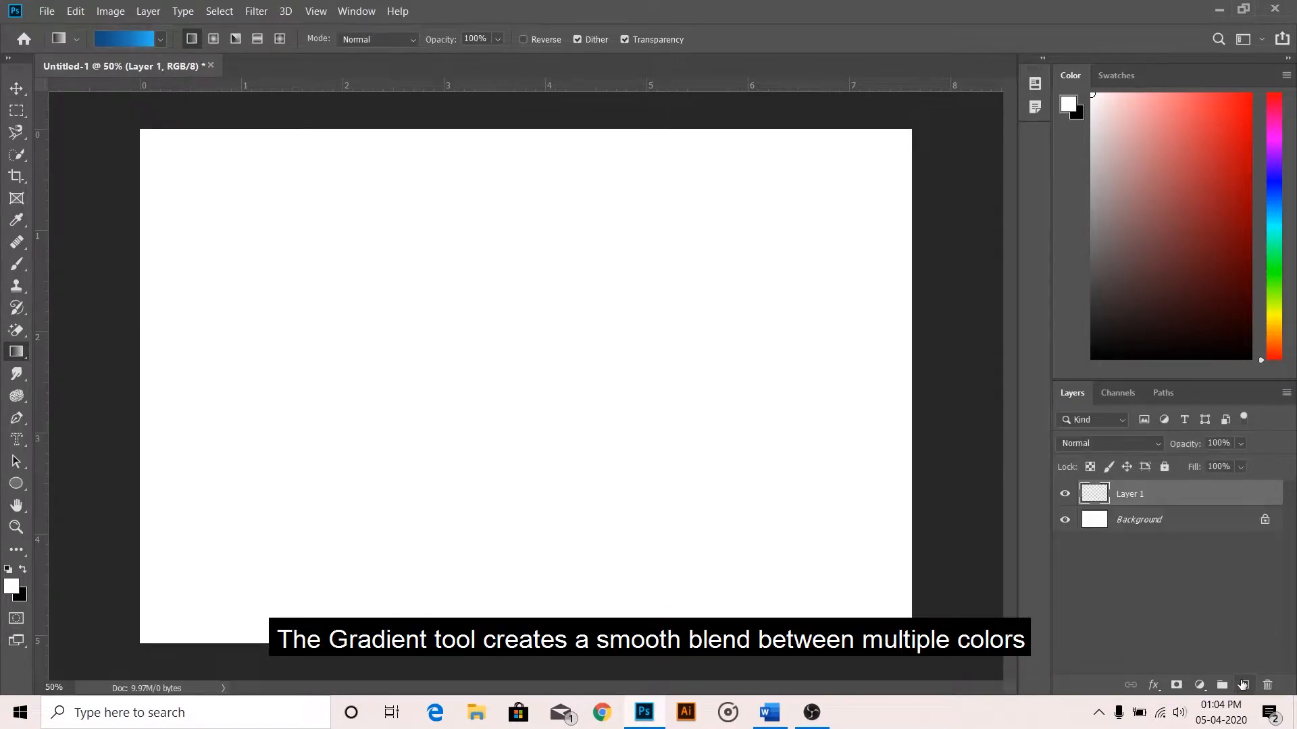
left_click(125, 40)
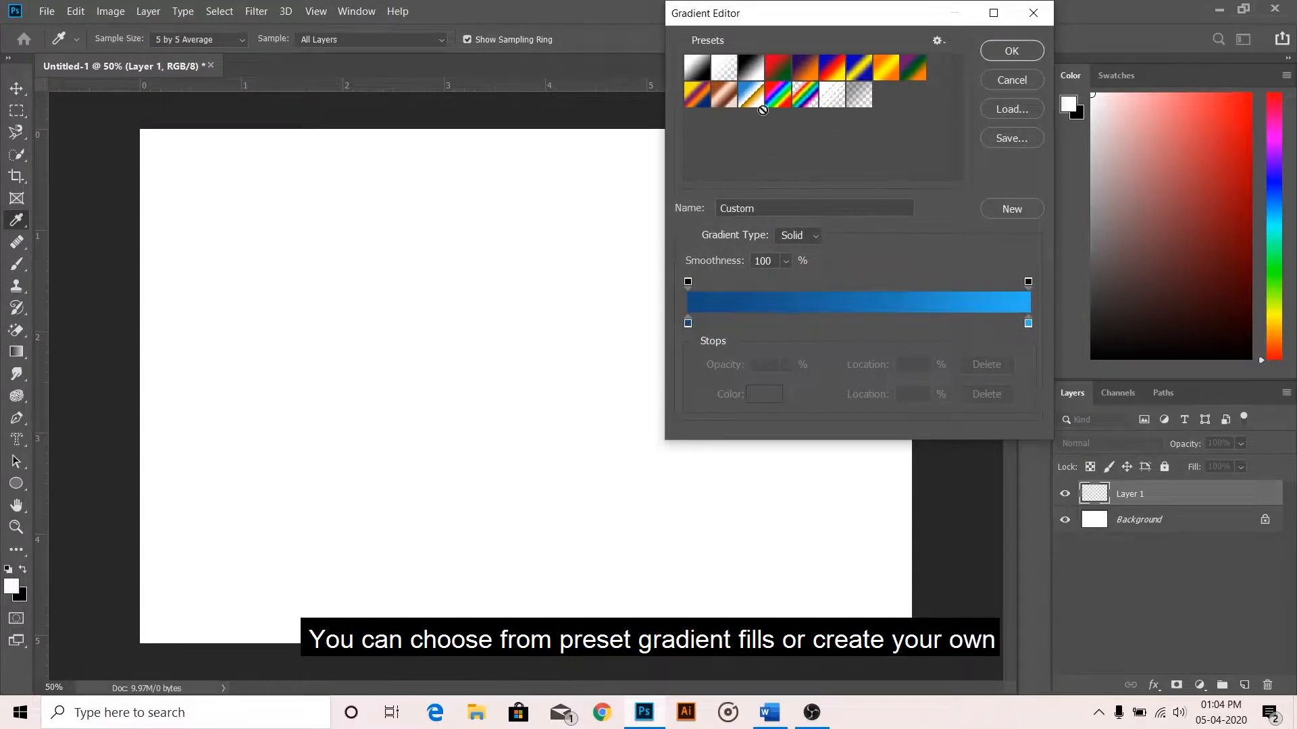
left_click(688, 323)
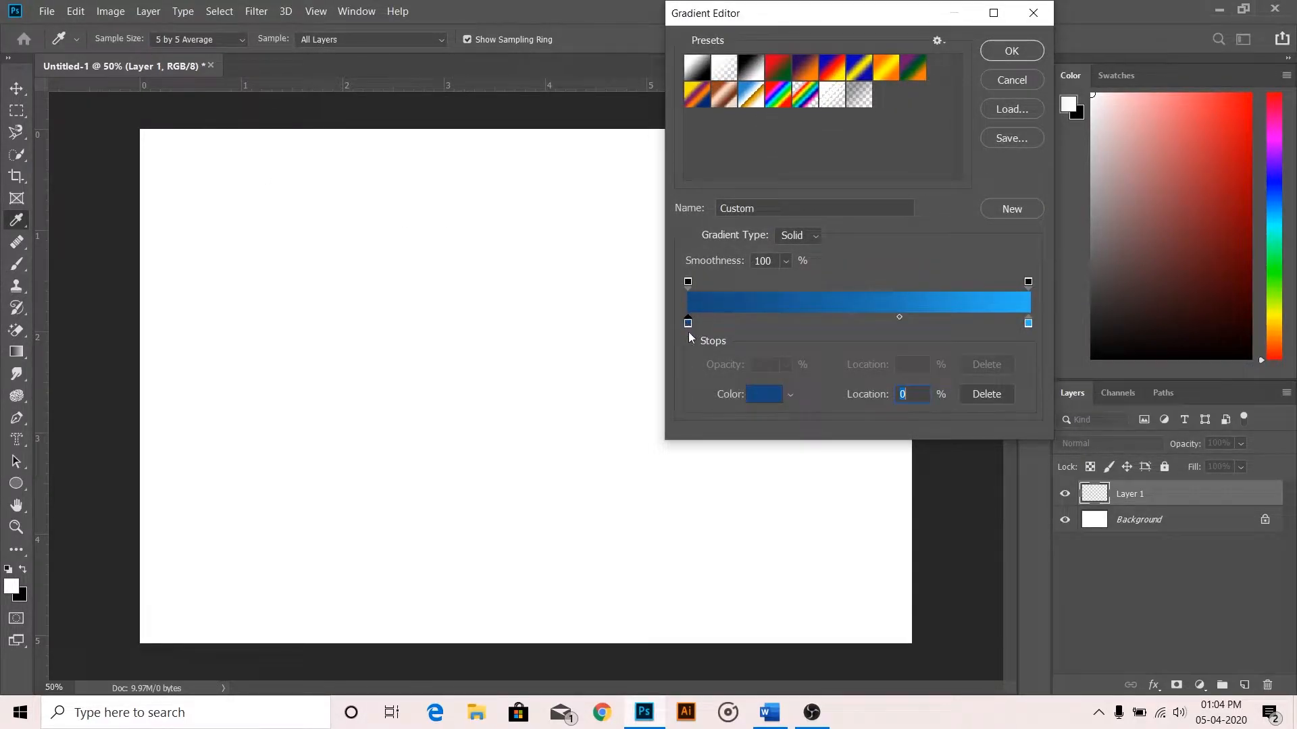
left_click(773, 400)
left_click(1078, 385)
left_click_drag(1031, 268, 1062, 241)
left_click(1202, 240)
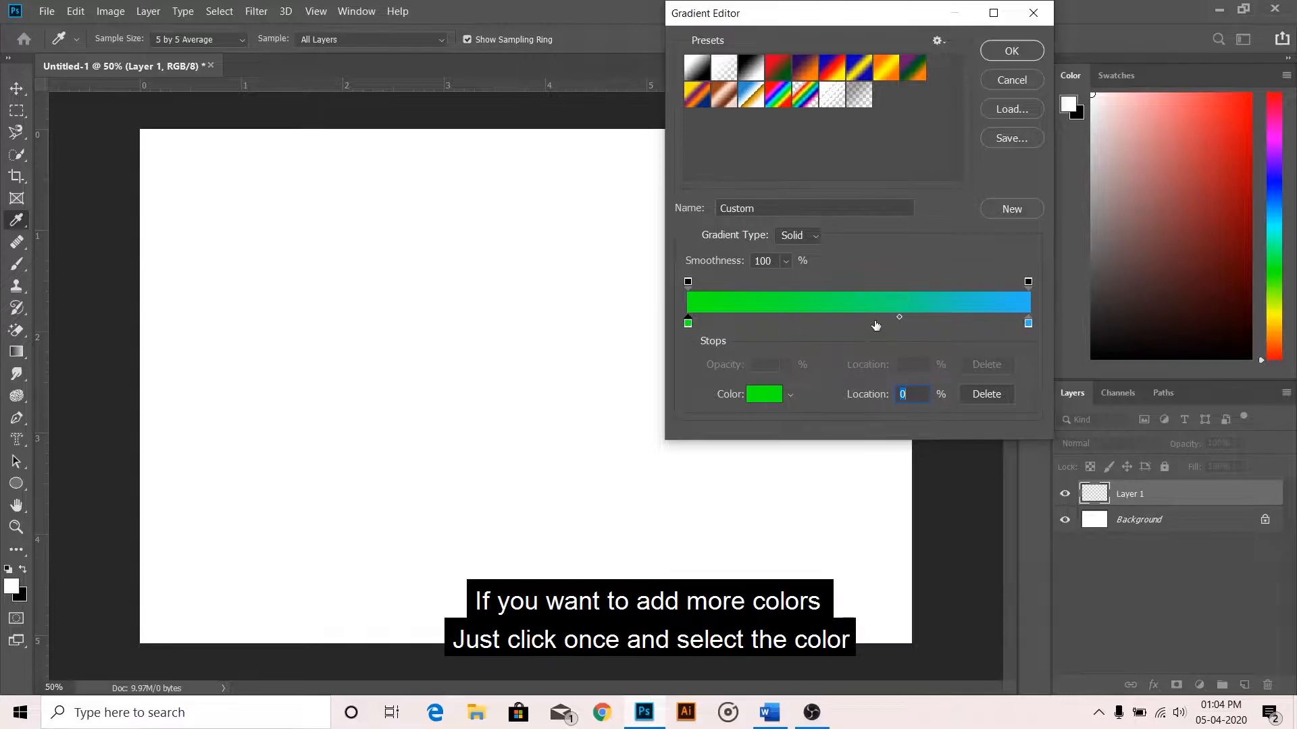
Step: Add a color stop at 54% along the gradient and make it orange
left_click(871, 323)
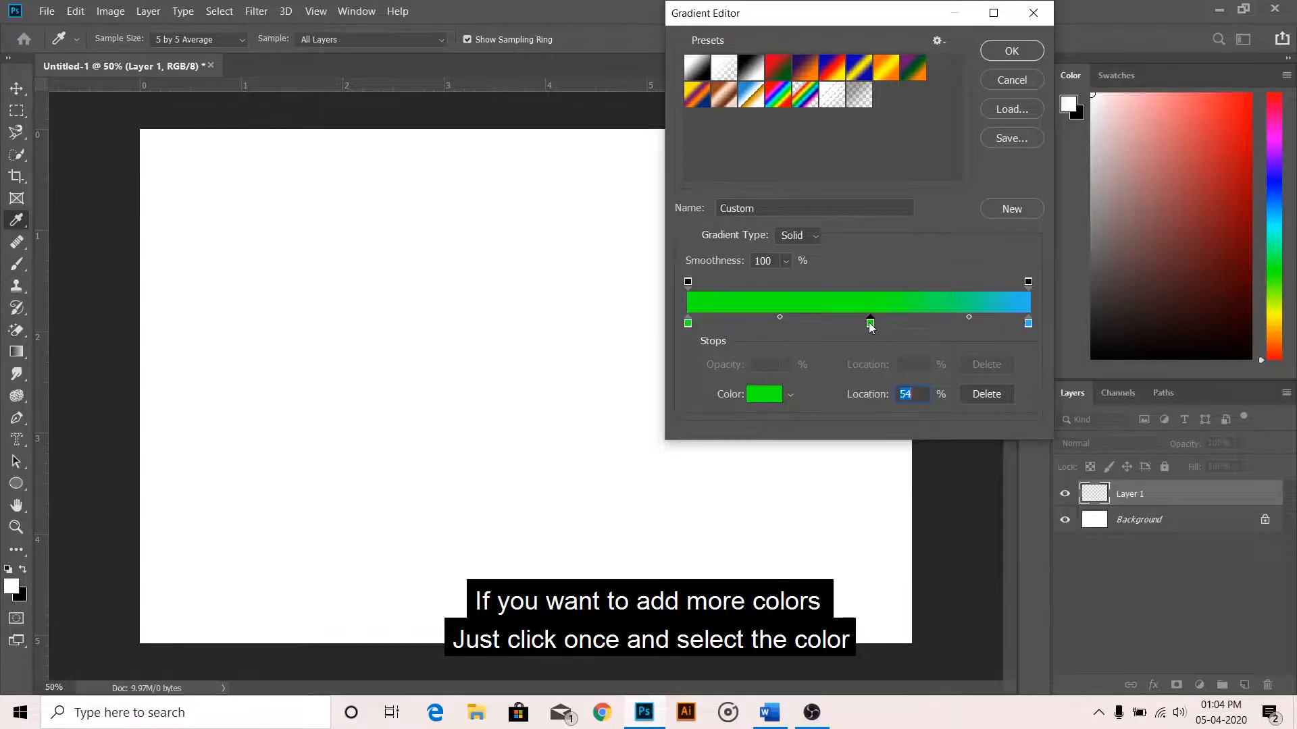
left_click(772, 397)
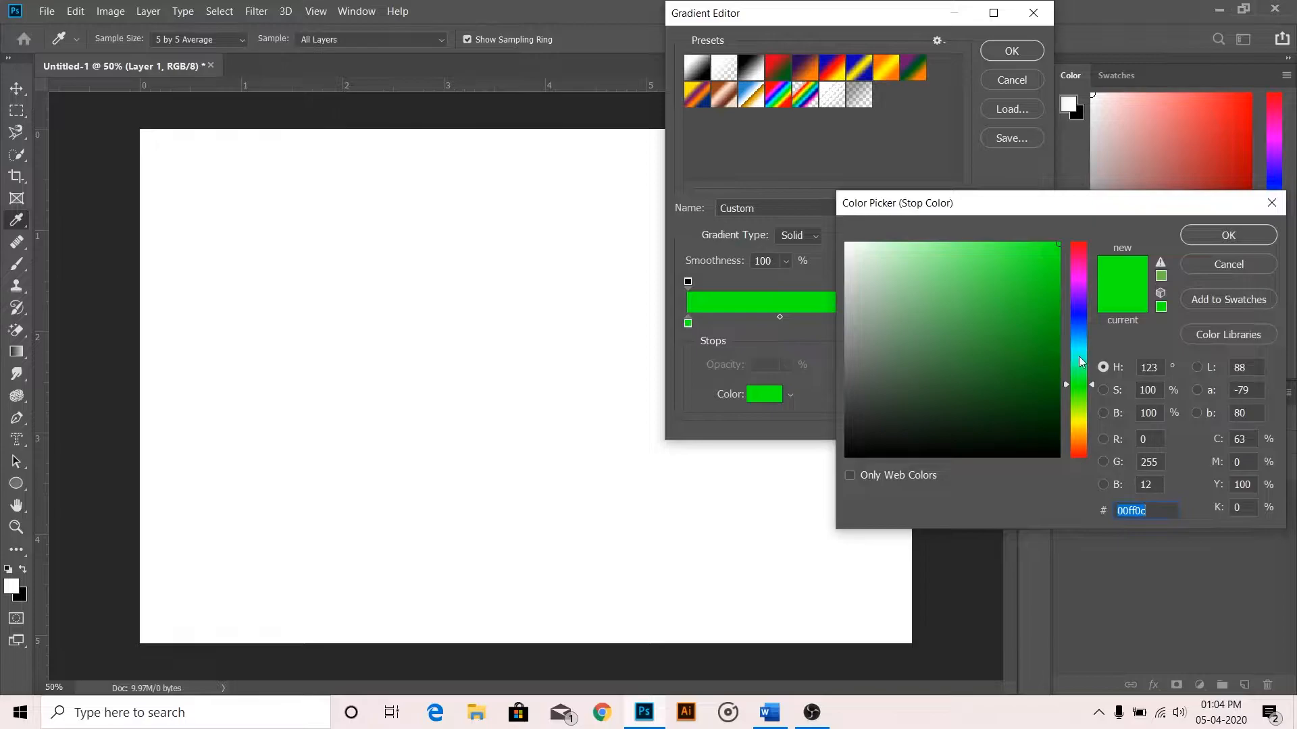
left_click(1082, 439)
left_click(1228, 235)
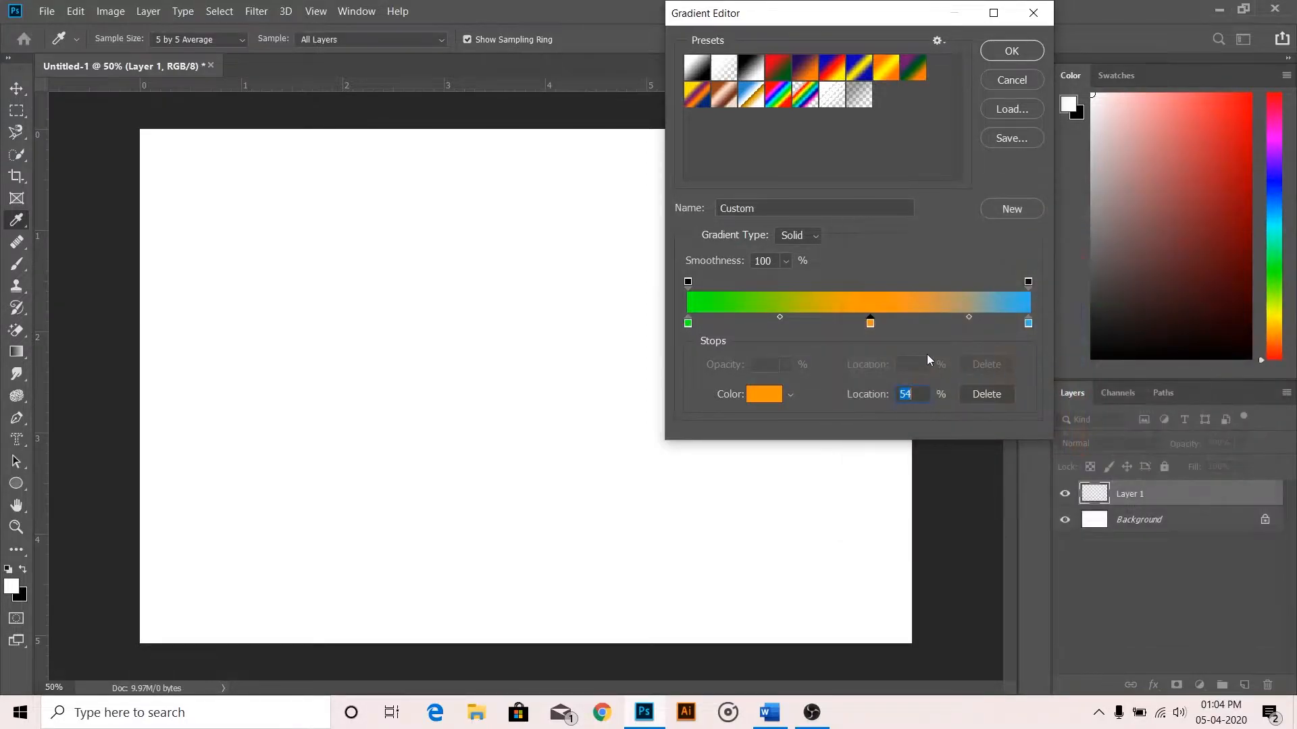
Step: Replace the middle orange stop with one at 51%, keeping the green and blue end stops, and accept the gradient
mouse_move(968, 318)
left_mouse_down()
mouse_move(928, 323)
mouse_move(974, 322)
mouse_move(959, 322)
left_mouse_up()
left_click_drag(871, 323, 823, 324)
left_click(861, 323)
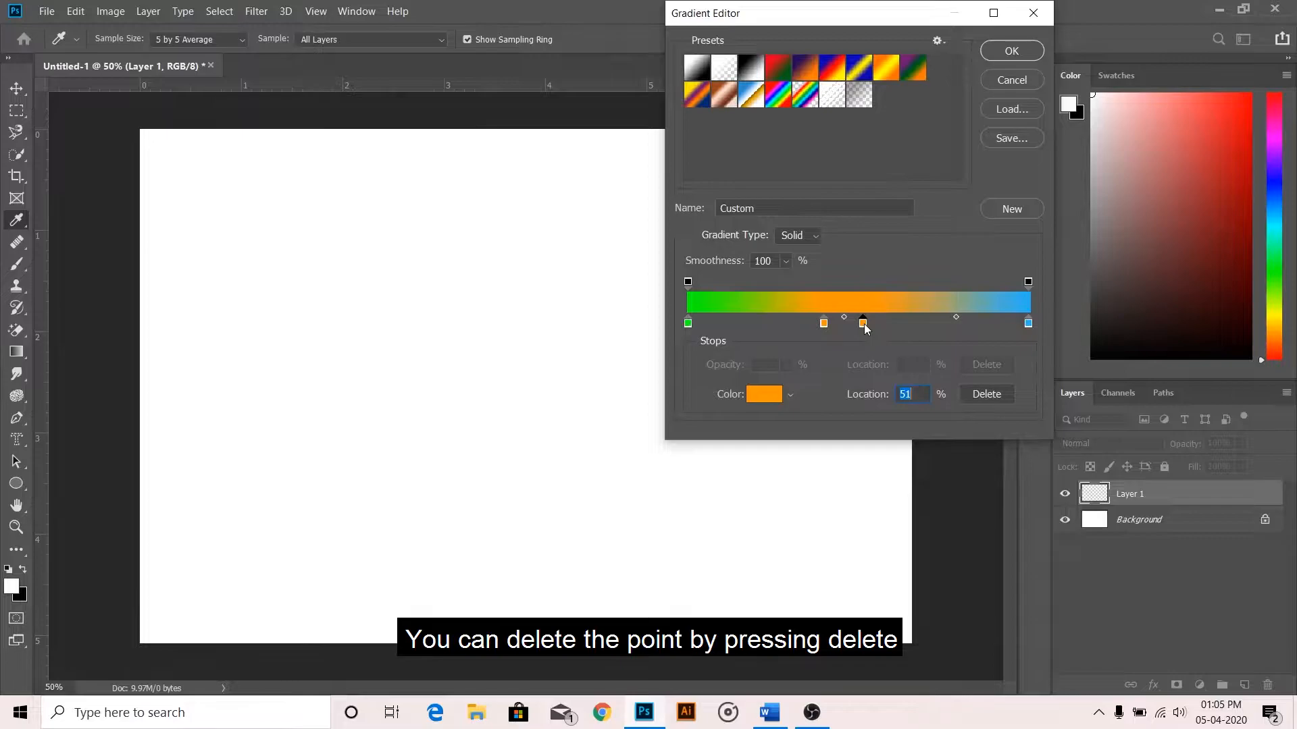
left_click(823, 323)
key("BackSpace")
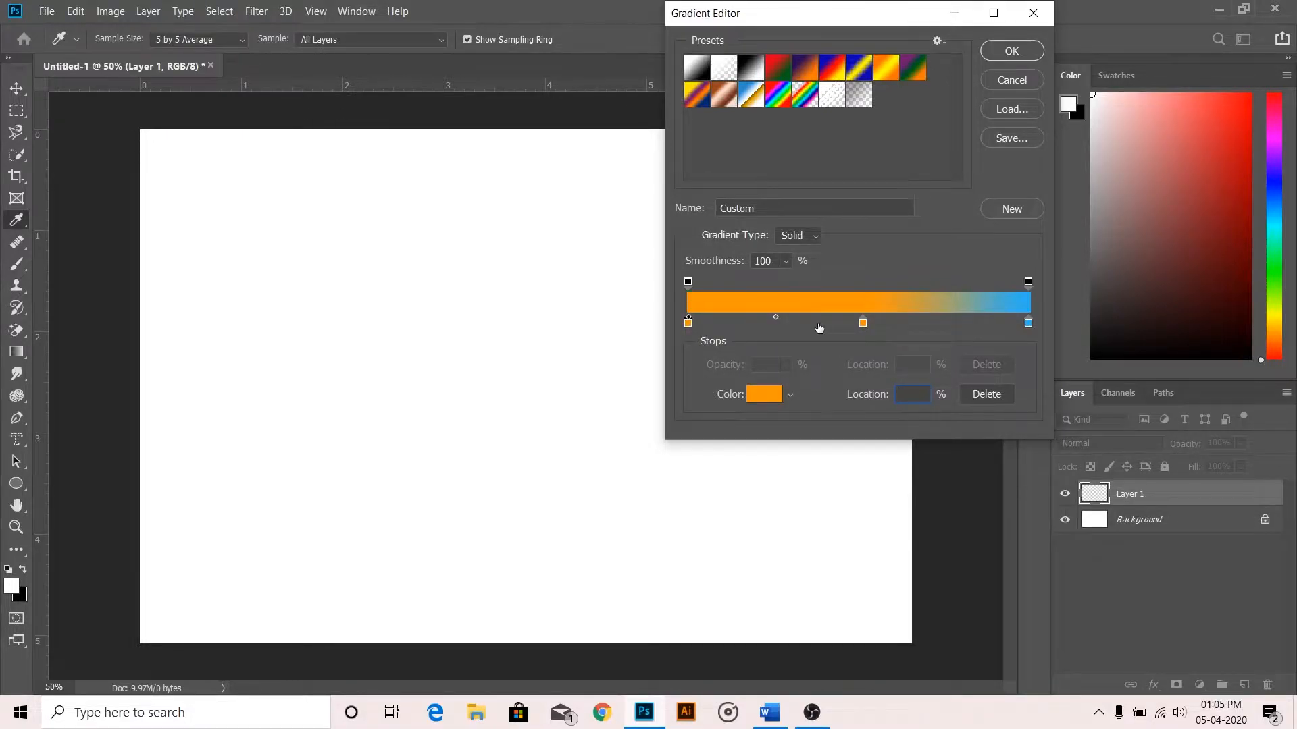
left_click(687, 324)
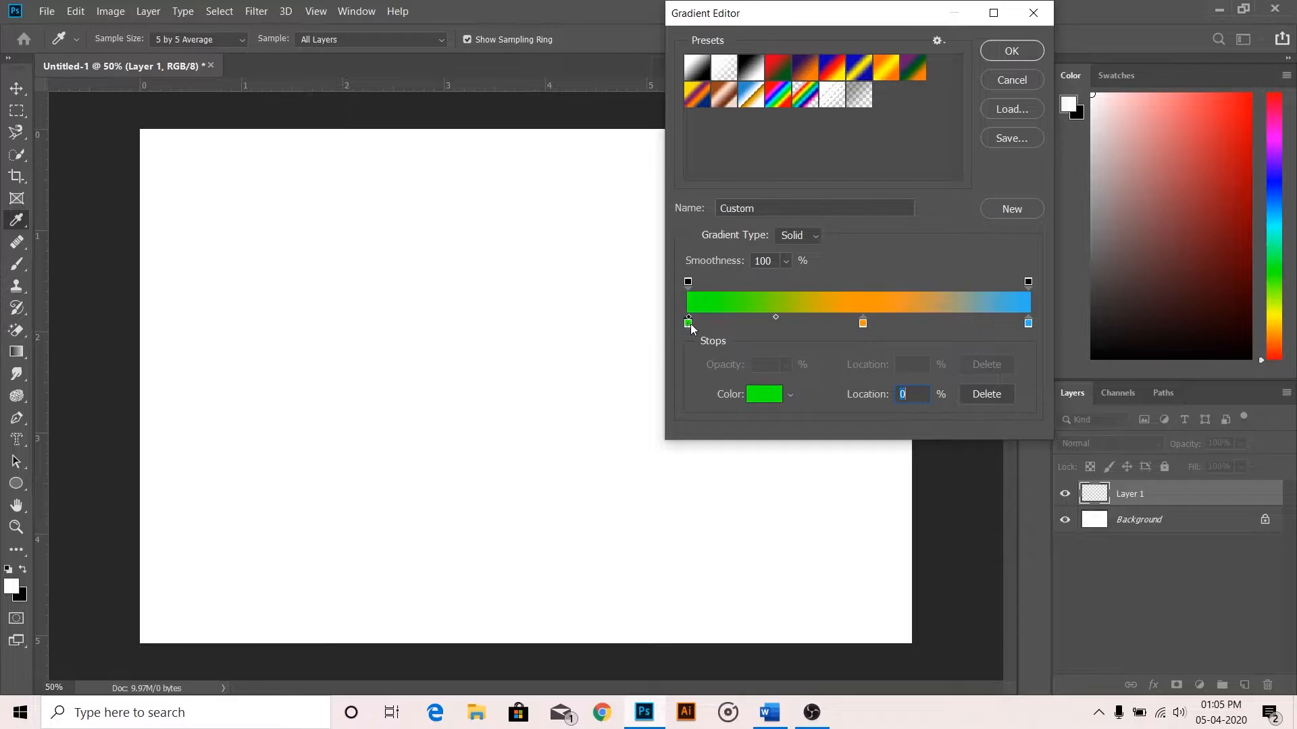
left_click(1012, 52)
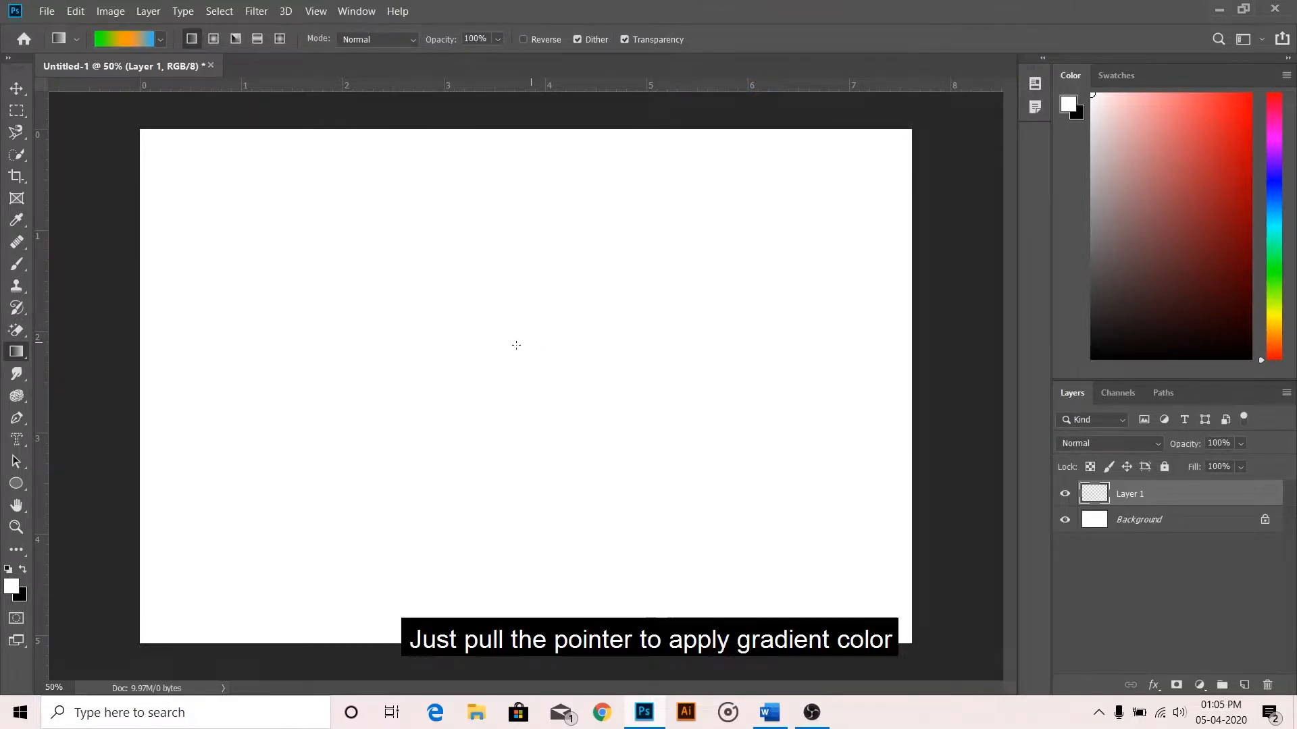
Step: Try a horizontal linear gradient and a radial gradient across the blank layer, undoing each one
left_click_drag(217, 384, 811, 386)
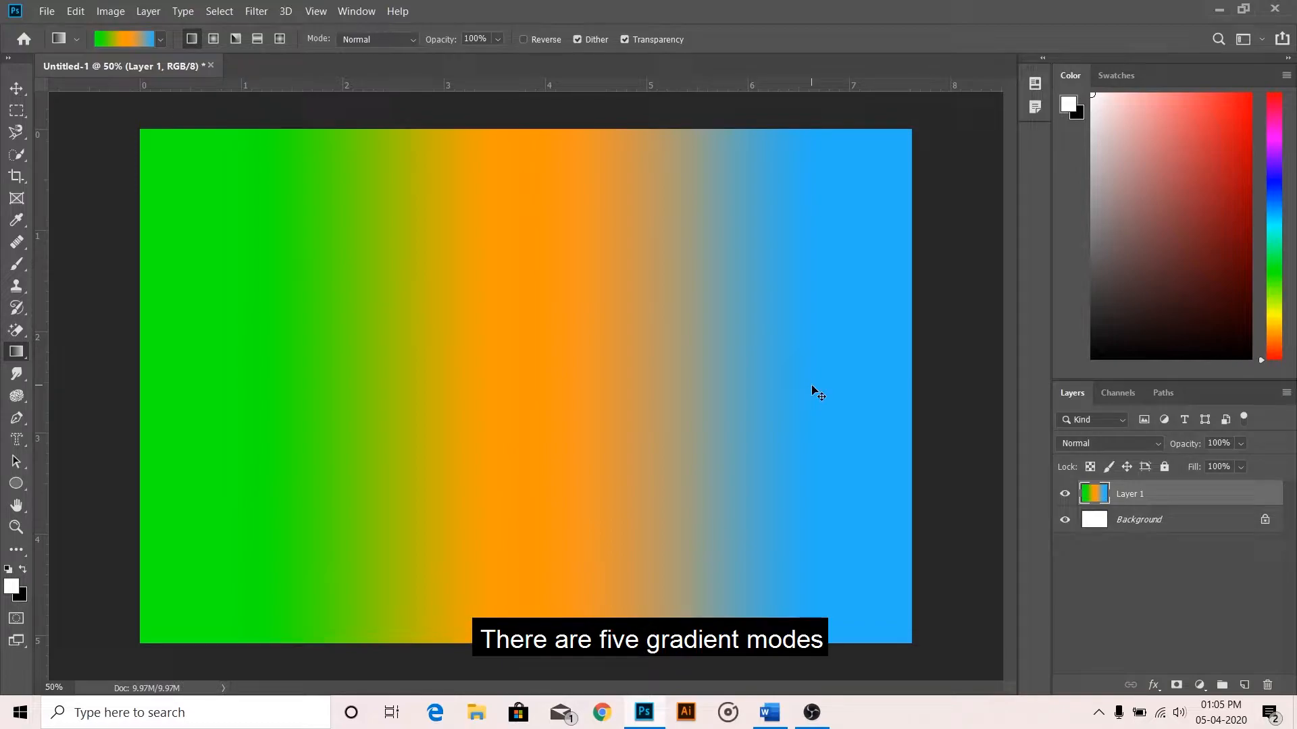
key("ctrl+z")
left_click(212, 39)
left_click_drag(301, 371, 759, 386)
key("ctrl+z")
Step: Try an angle gradient starting slightly left of the canvas centre, and undo it
left_click(235, 39)
left_click_drag(421, 376, 593, 377)
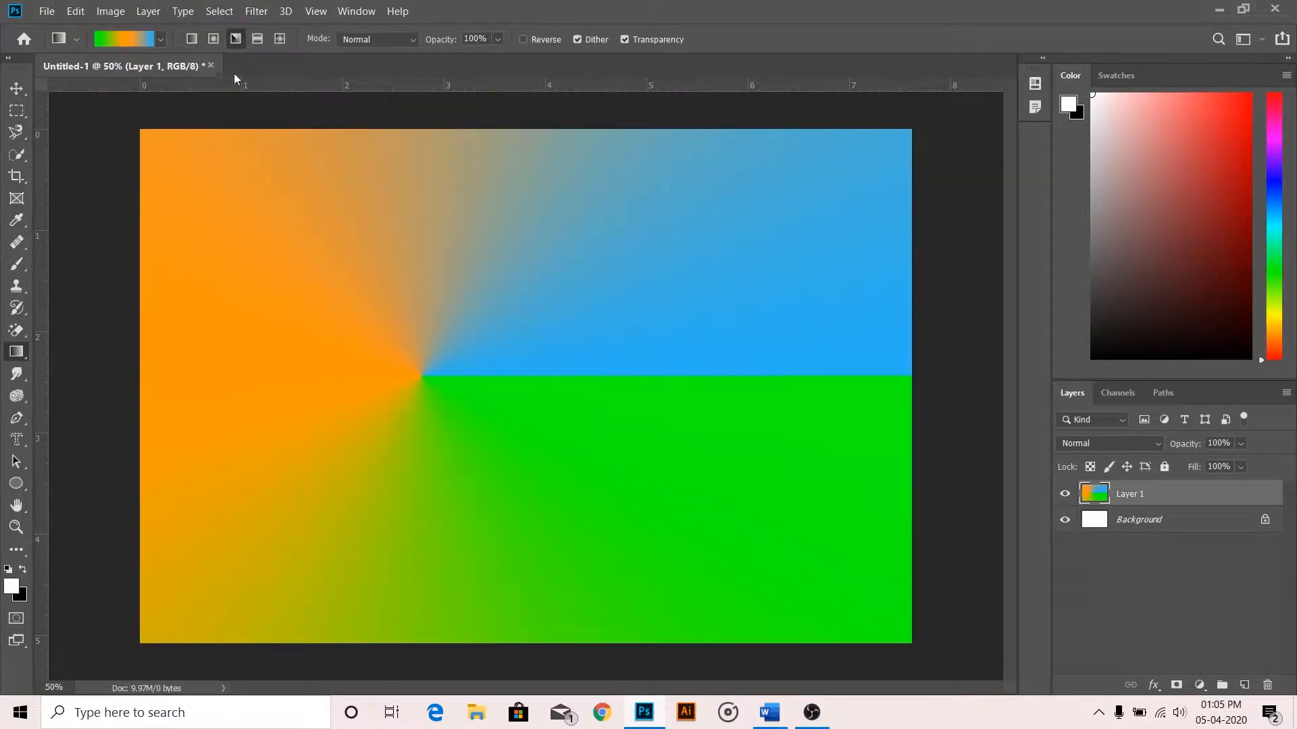
key("ctrl+z")
Step: Try a vertical reflected gradient and a diamond gradient on the layer, undoing each one
left_click(257, 39)
left_click_drag(492, 287, 491, 463)
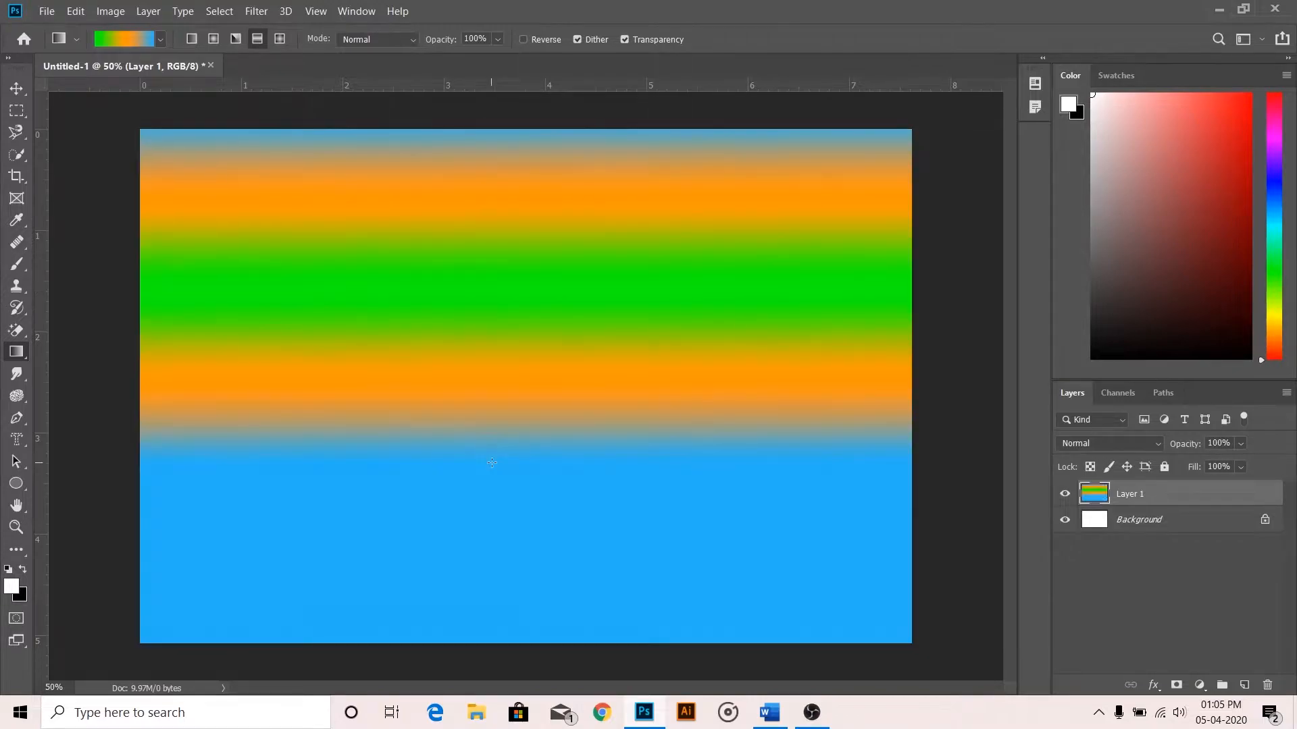
key("ctrl+z")
left_click(279, 39)
left_click_drag(406, 424, 671, 435)
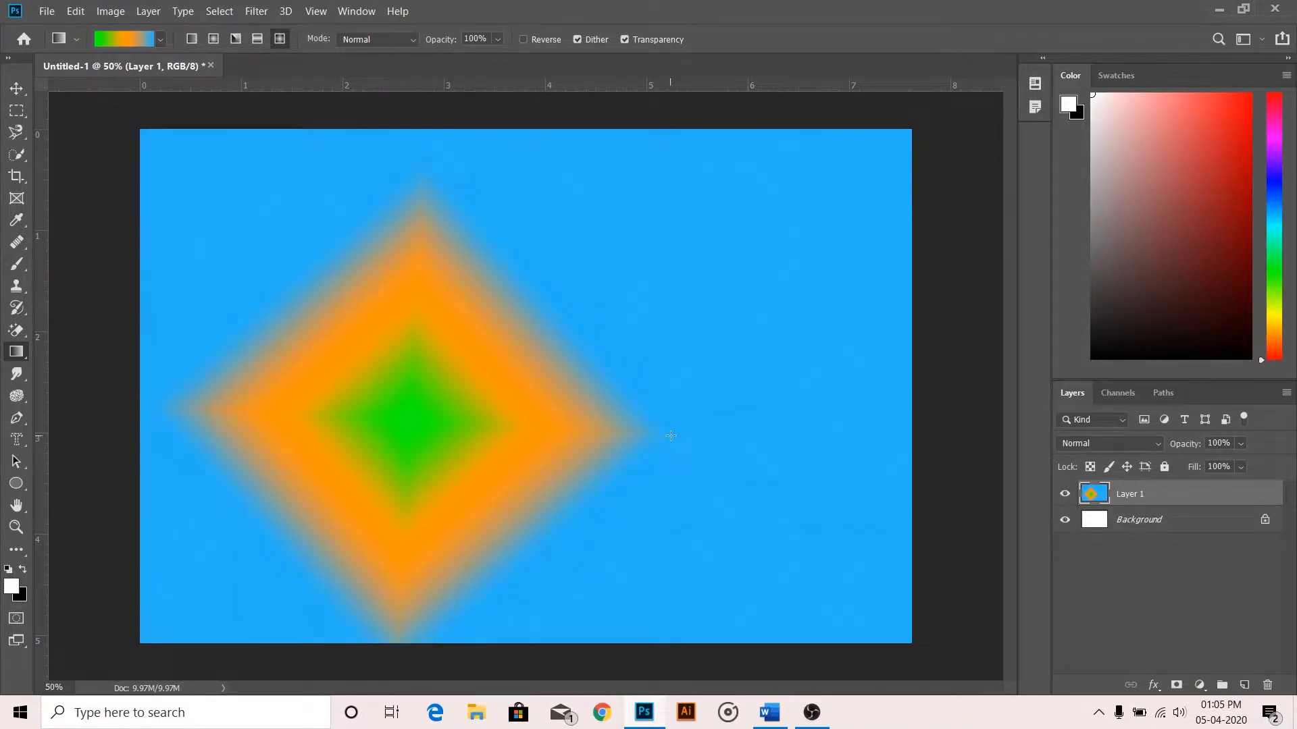
key("ctrl+z")
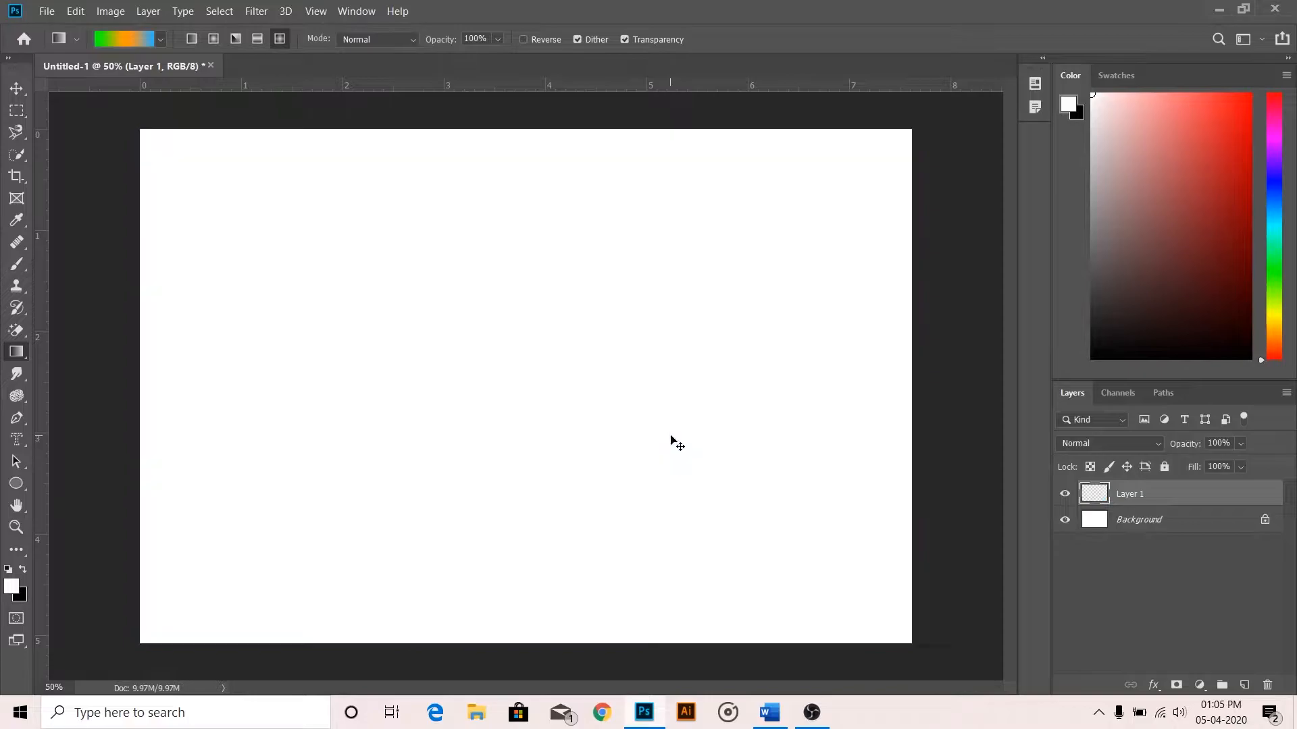
Step: Fill the upper petal of the purple flower photo with bright red using the Paint Bucket tool
right_click(22, 361)
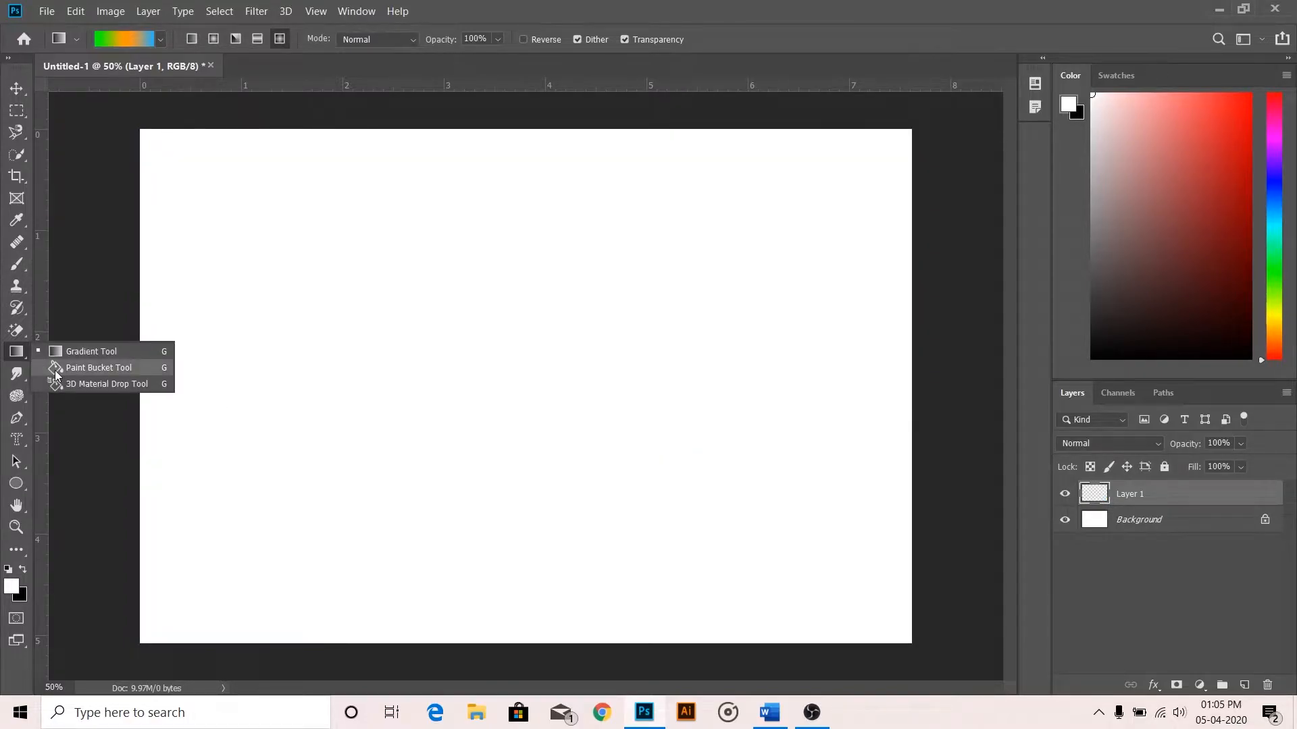
left_click(99, 369)
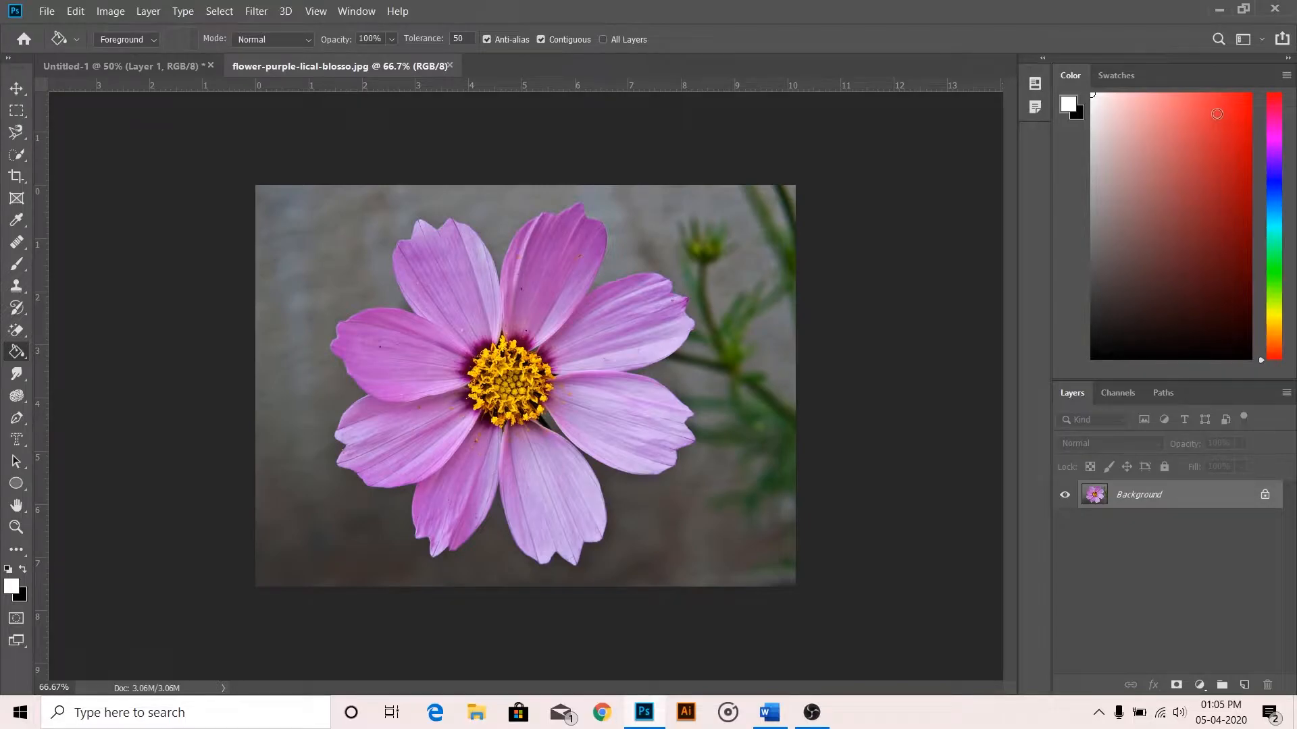
left_click_drag(1217, 113, 1278, 83)
left_click(551, 292)
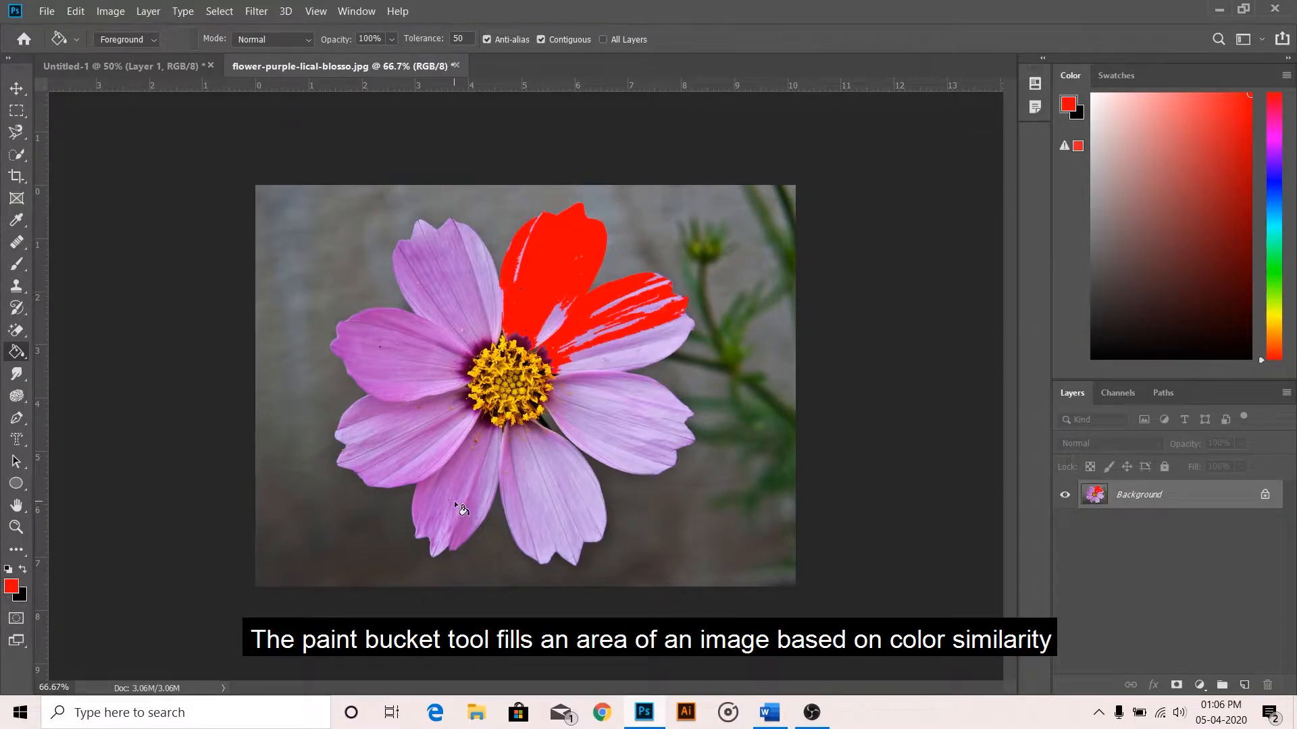
Step: Lower the fill opacity to 30% and fill the flower's lower-left and right petals with red
left_click(393, 40)
left_click_drag(370, 57, 357, 59)
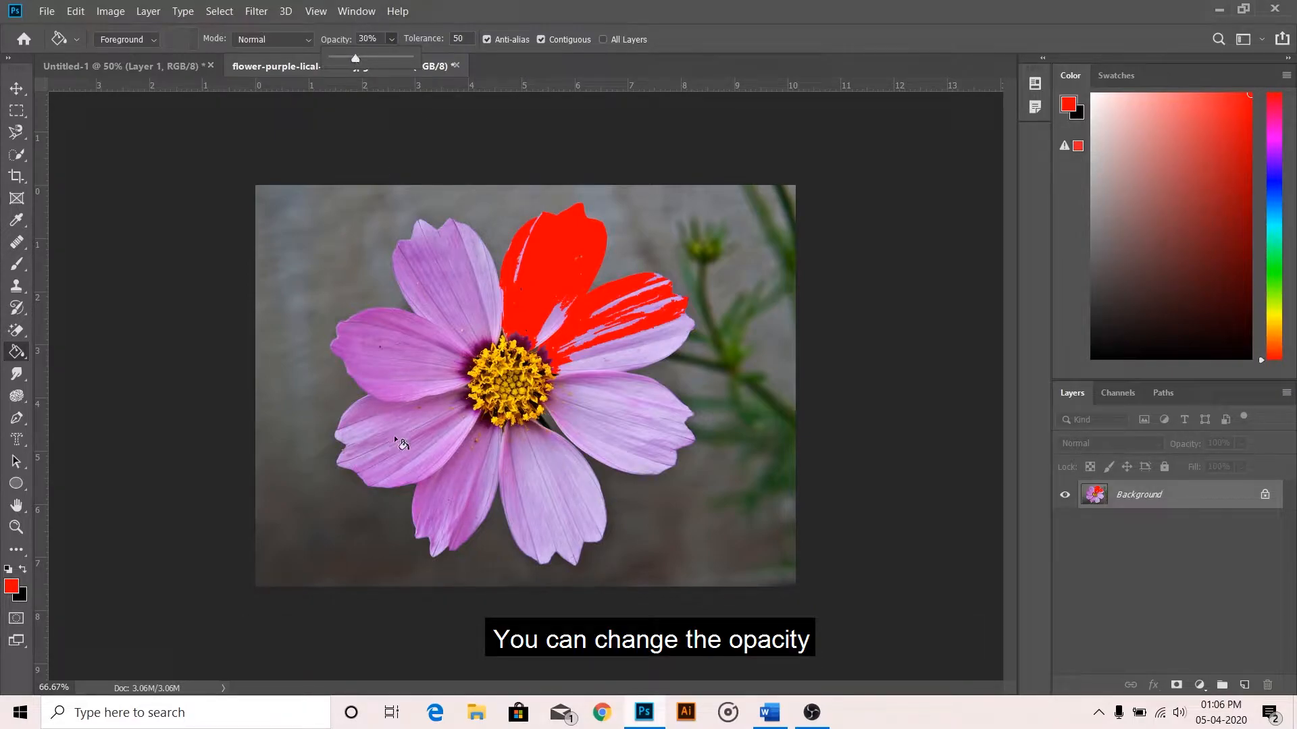
left_click(405, 448)
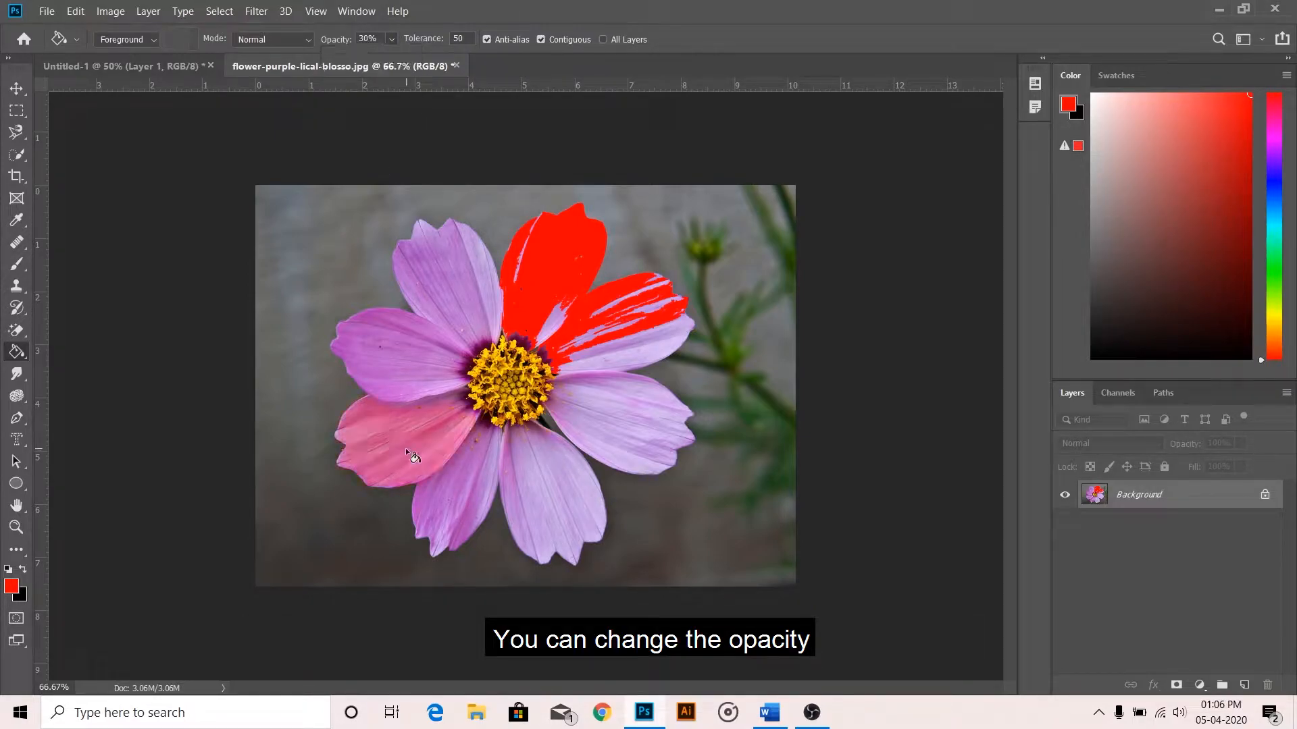
left_click(626, 443)
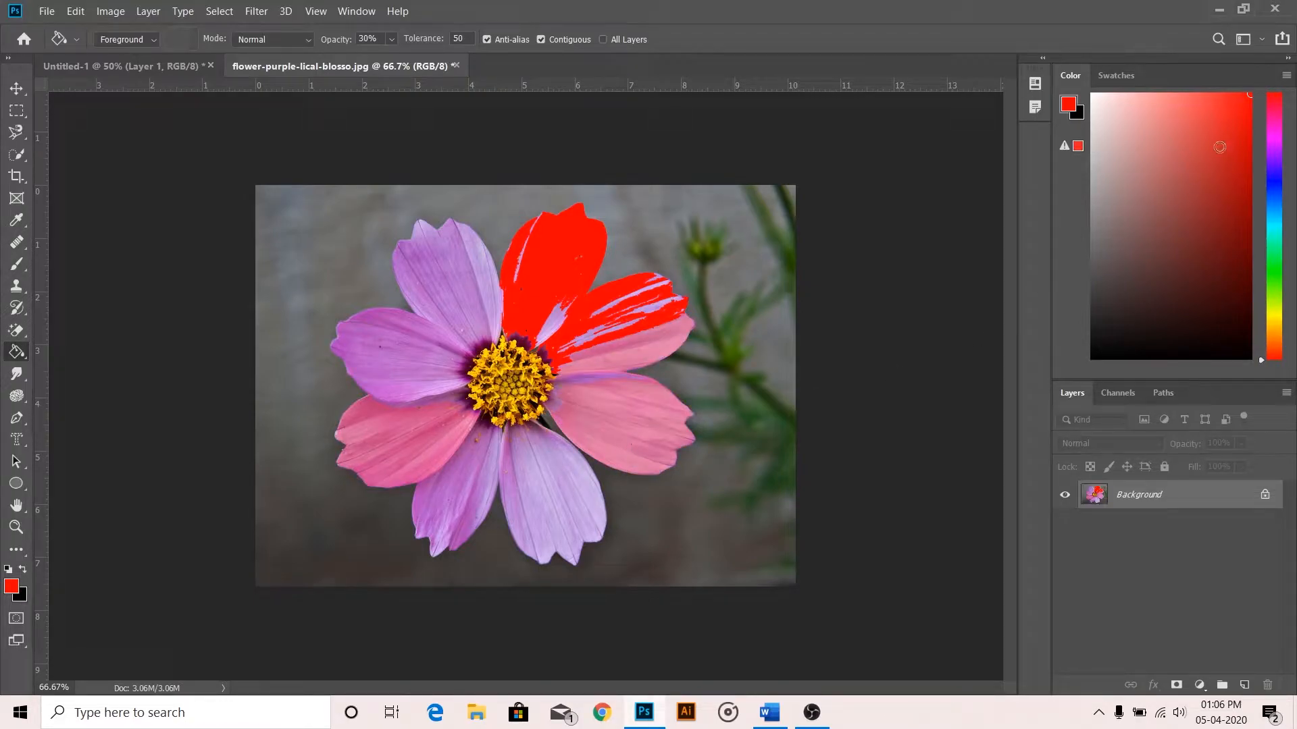
Step: Fill the flower's left and bottom petals with blue and its bottom-left petal with orange
left_click(1273, 186)
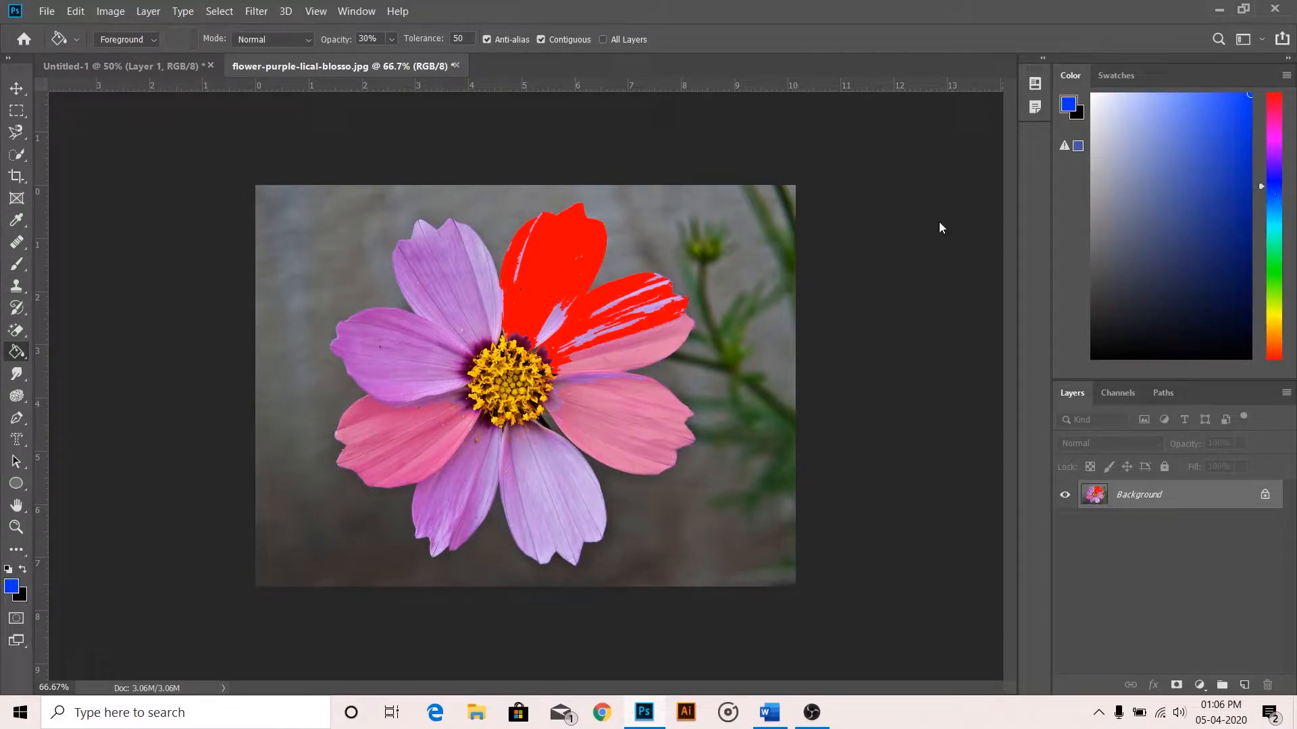
left_click(417, 348)
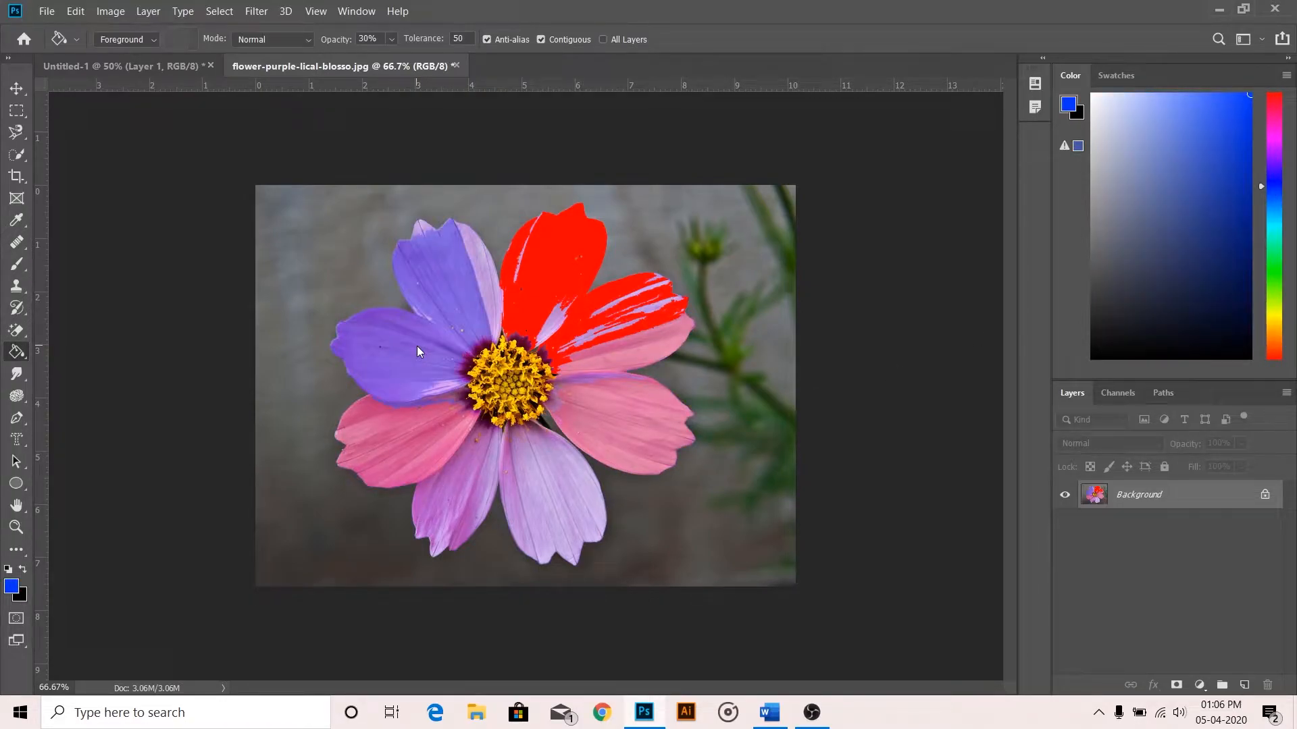
left_click(558, 500)
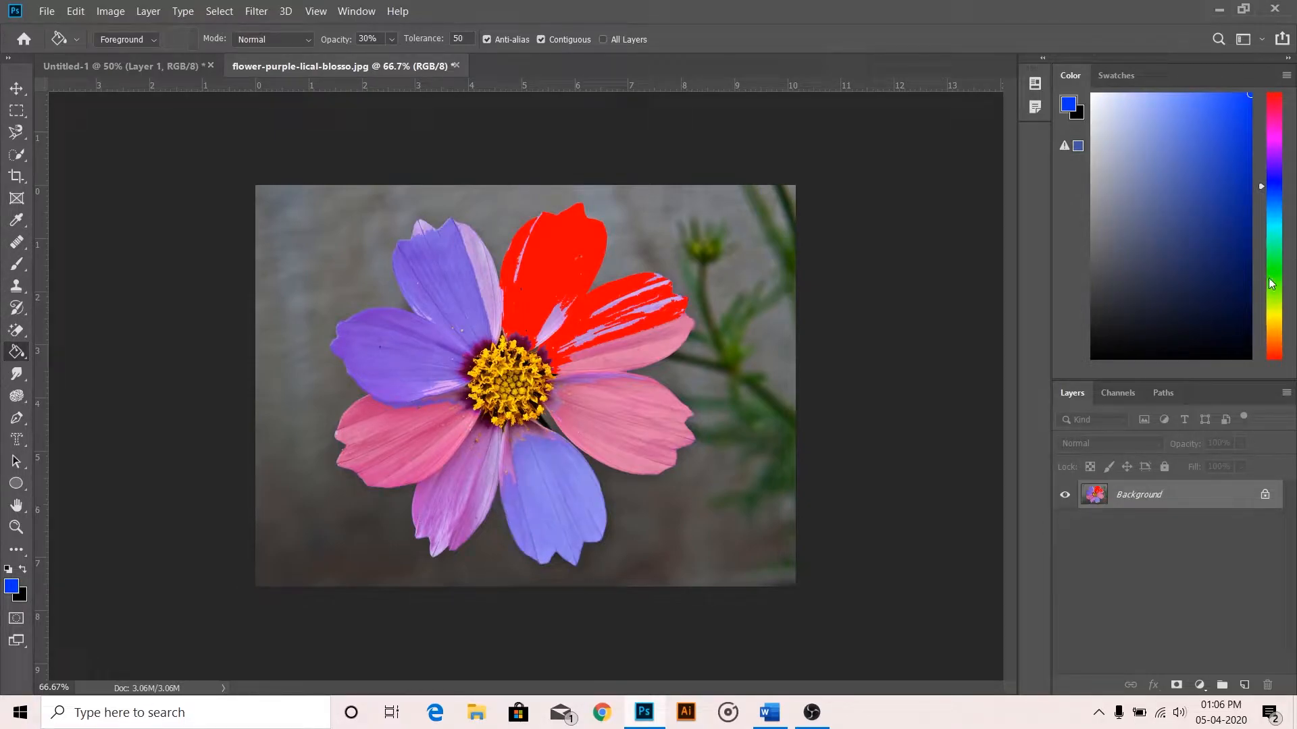
left_click(1269, 331)
left_click(470, 513)
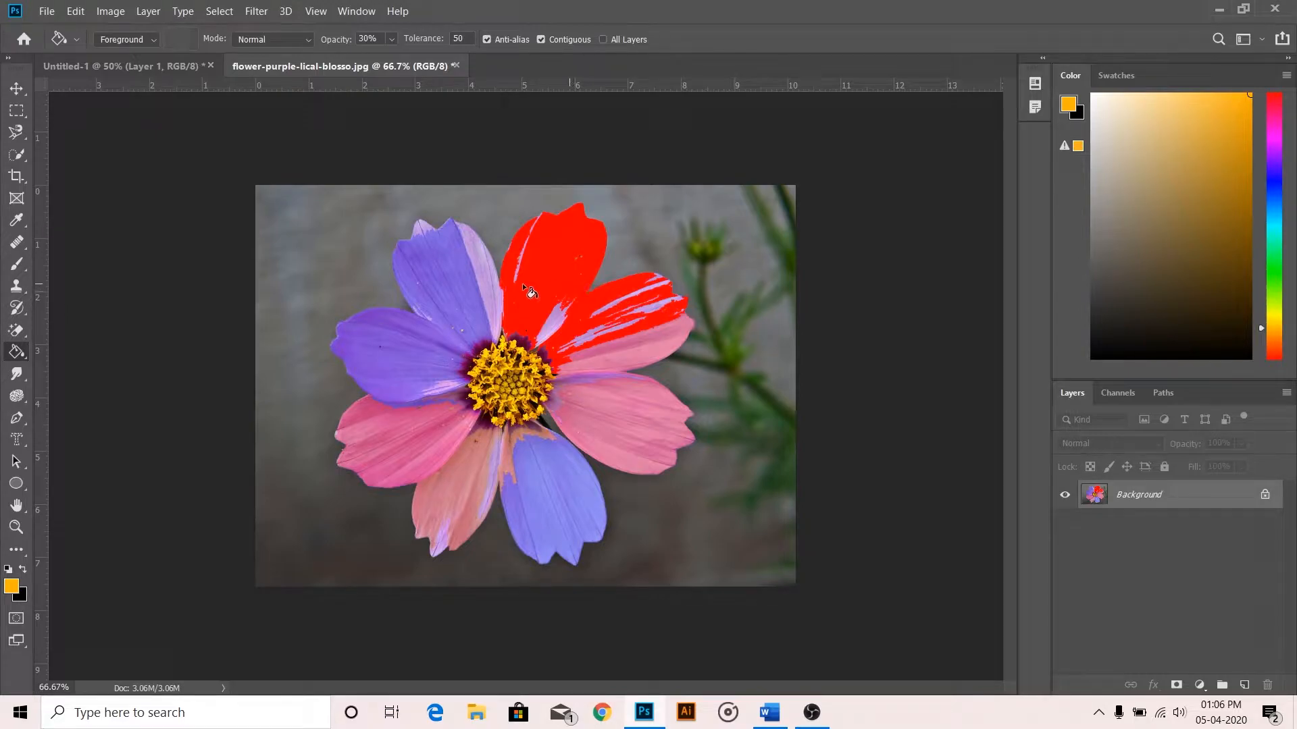
right_click(17, 351)
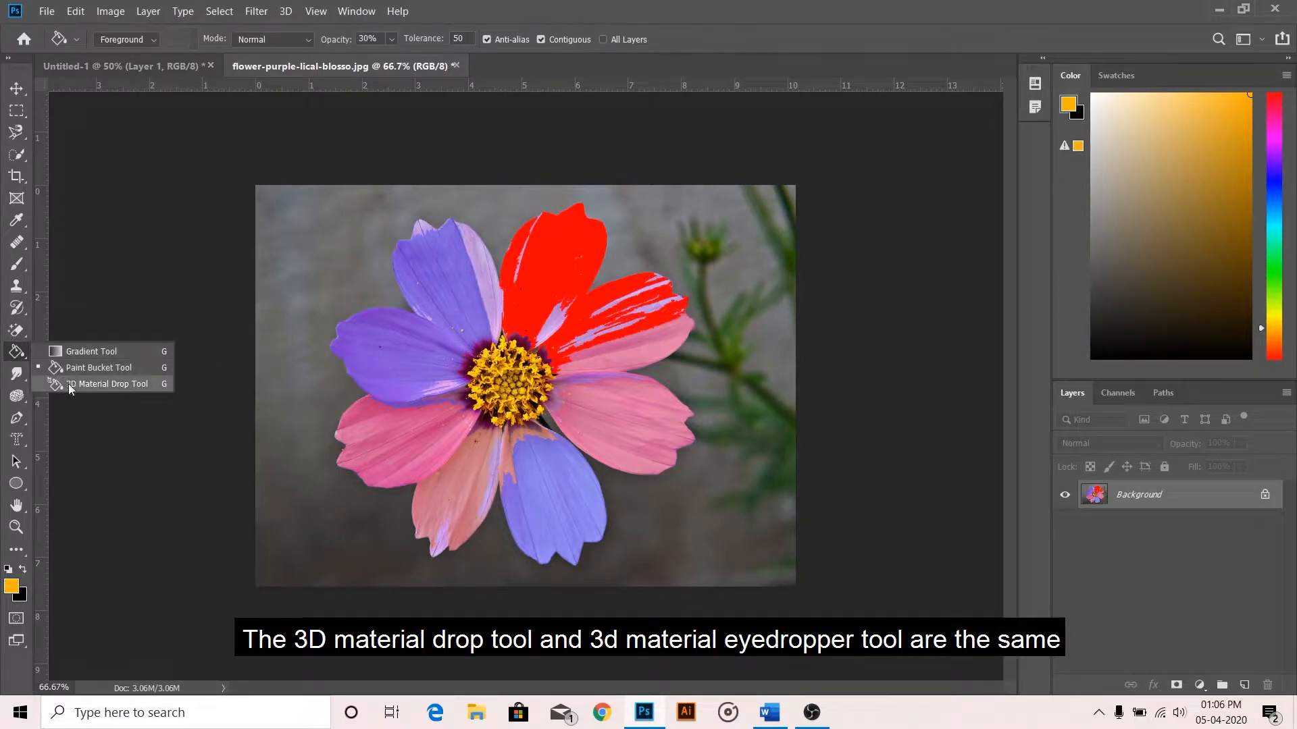
left_click(27, 224)
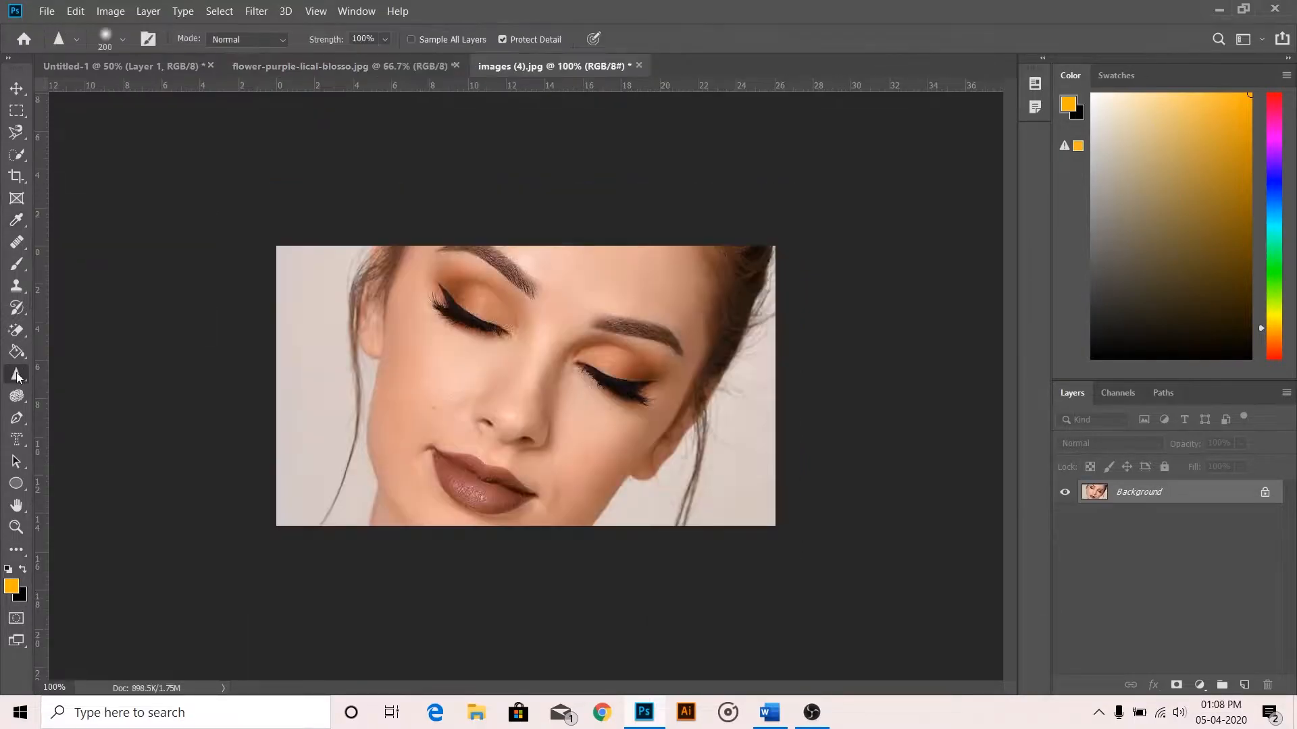
Step: Set up the Blur tool with a brush size of 125 and duplicate the portrait's background layer
right_click(16, 374)
left_click(67, 371)
key("bracketleft")
key("bracketleft")
key("bracketleft")
key("bracketleft")
key("bracketleft")
key("bracketleft")
key("bracketleft")
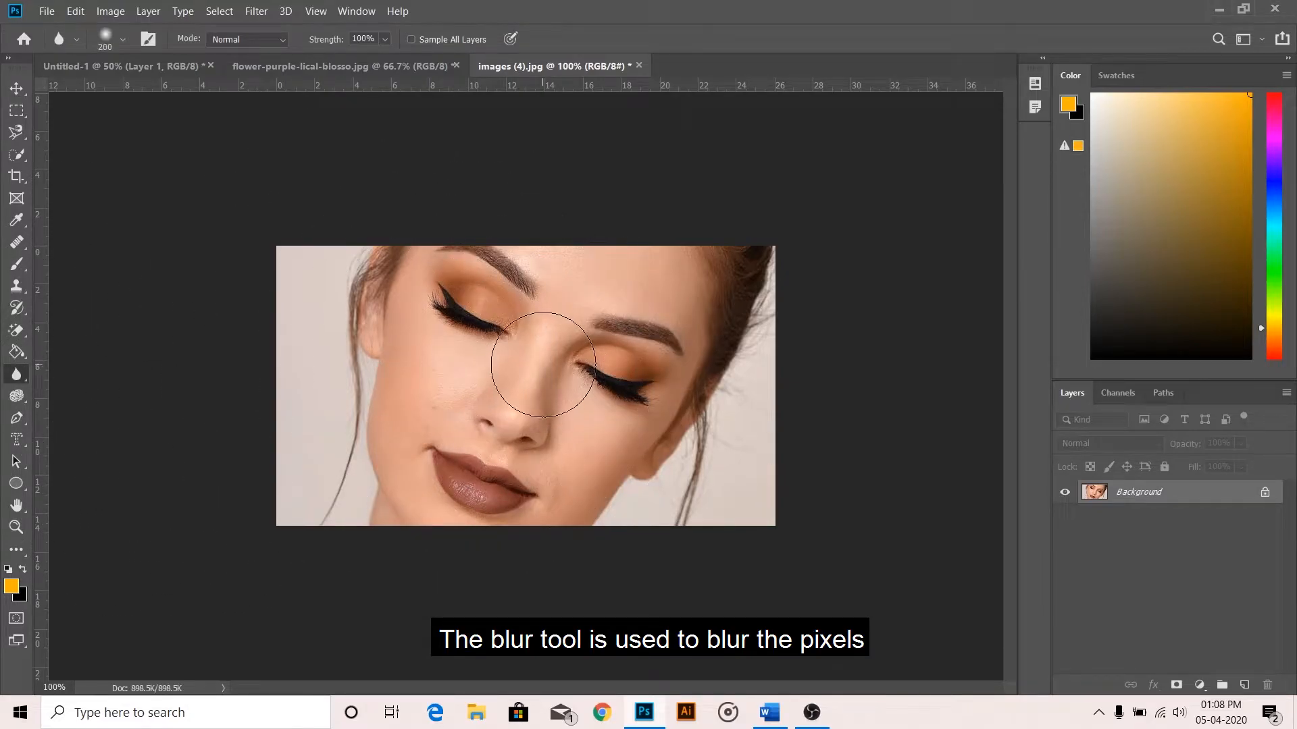
key("ctrl+j")
key("bracketleft")
key("bracketleft")
key("bracketleft")
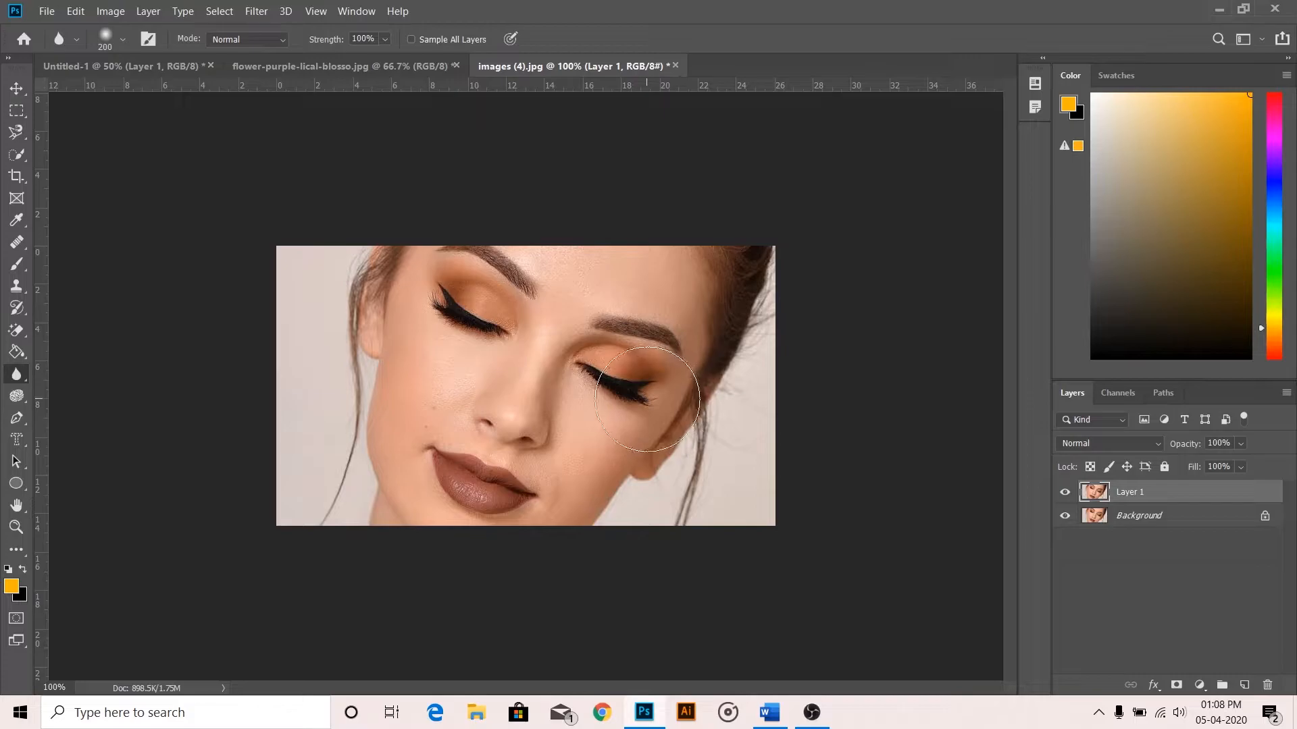
Step: Blur the lashes of both closed eyes on the duplicated layer and compare with the original
mouse_move(599, 370)
left_mouse_down()
mouse_move(645, 383)
mouse_move(590, 365)
mouse_move(622, 393)
mouse_move(649, 392)
left_mouse_up()
mouse_move(463, 331)
left_mouse_down()
mouse_move(507, 327)
mouse_move(422, 295)
mouse_move(491, 324)
left_mouse_up()
left_click(1066, 491)
left_click(1066, 491)
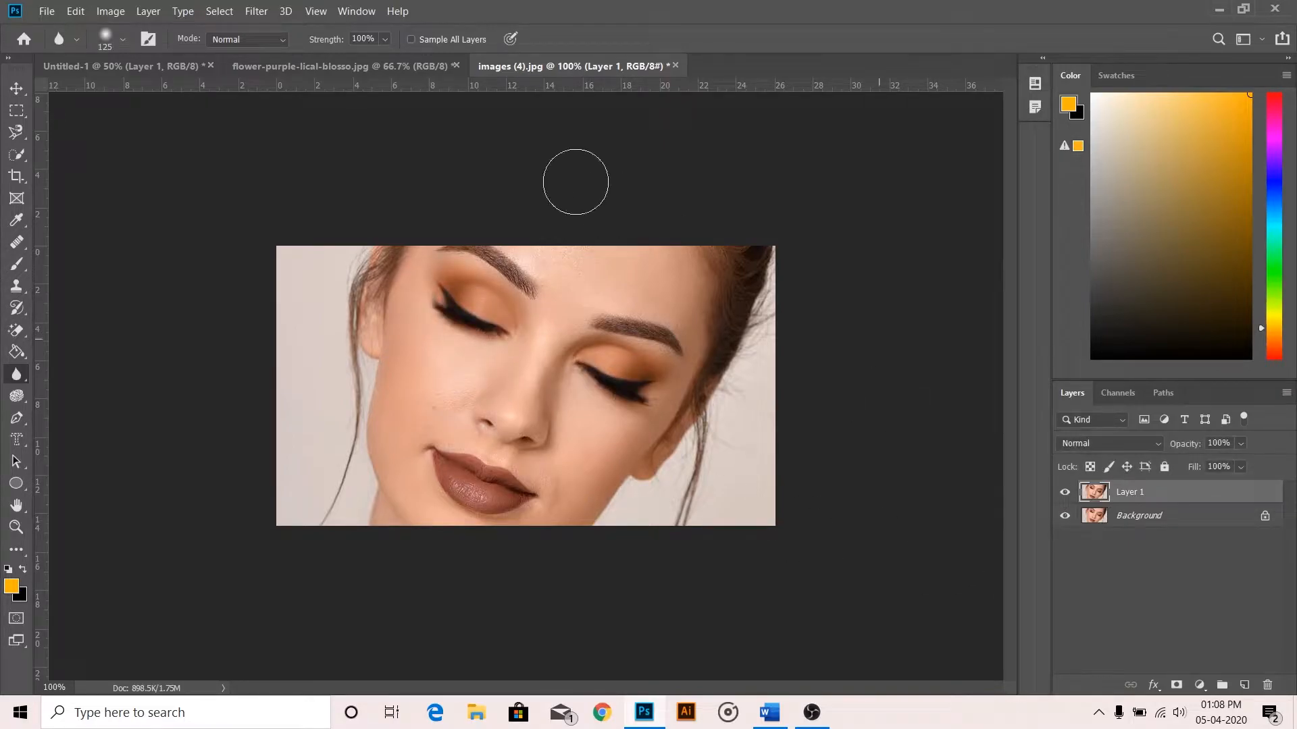
Step: Set the blur strength to 50%, blur the lips, and compare the layer with the original
left_click(385, 41)
left_click_drag(402, 60, 366, 62)
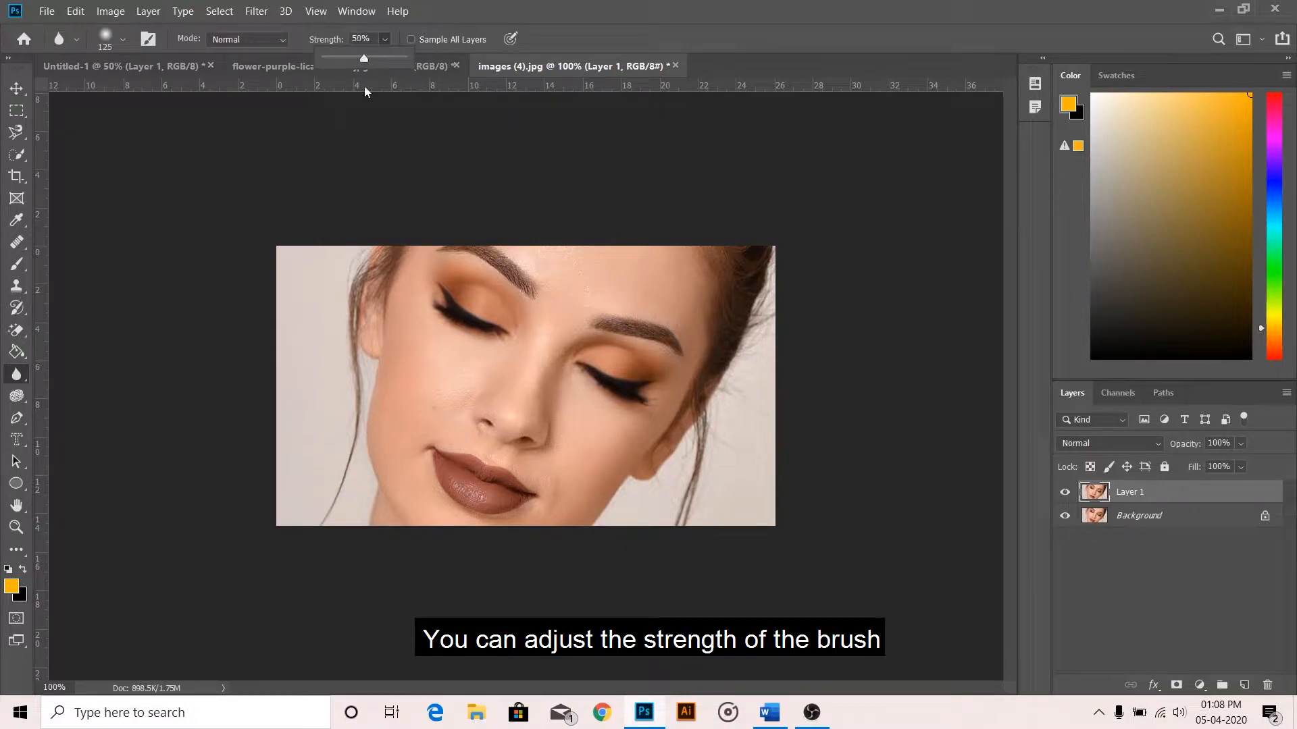
mouse_move(483, 481)
left_mouse_down()
mouse_move(442, 463)
mouse_move(509, 493)
mouse_move(437, 458)
left_mouse_up()
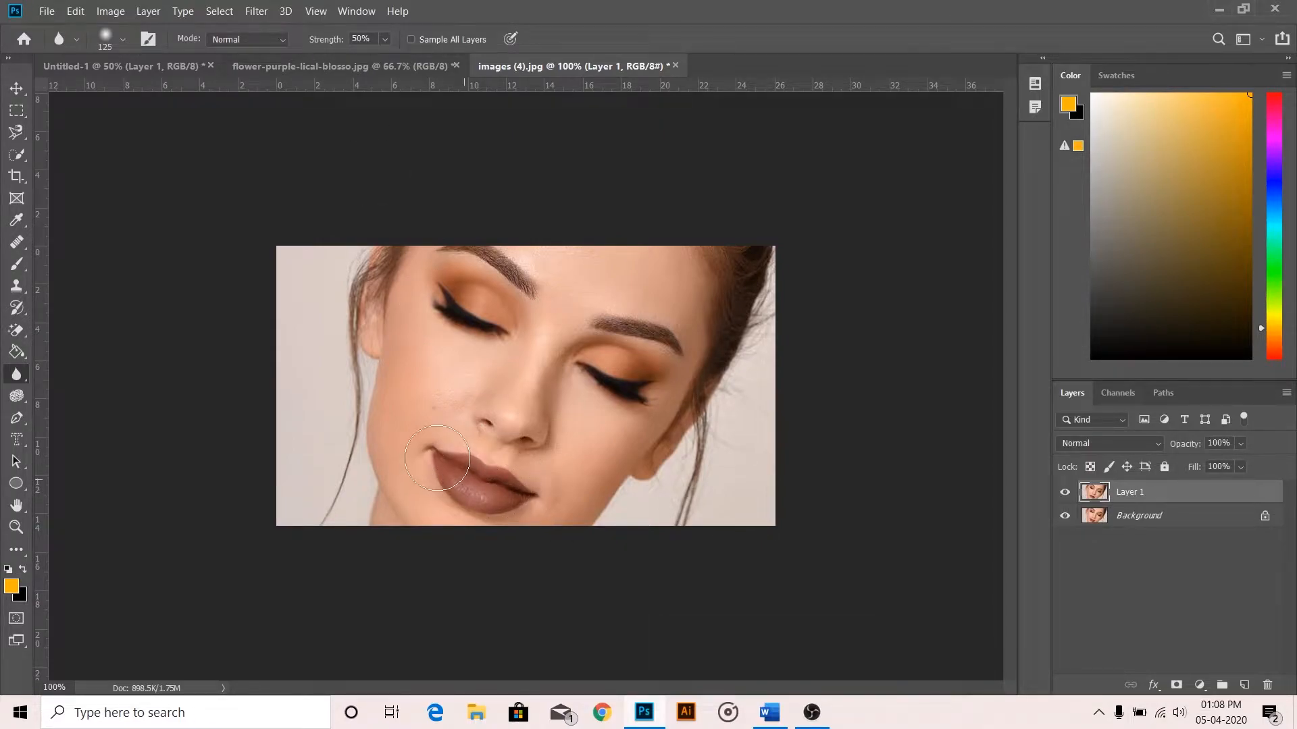
left_click(1066, 492)
left_click(1066, 492)
key("v")
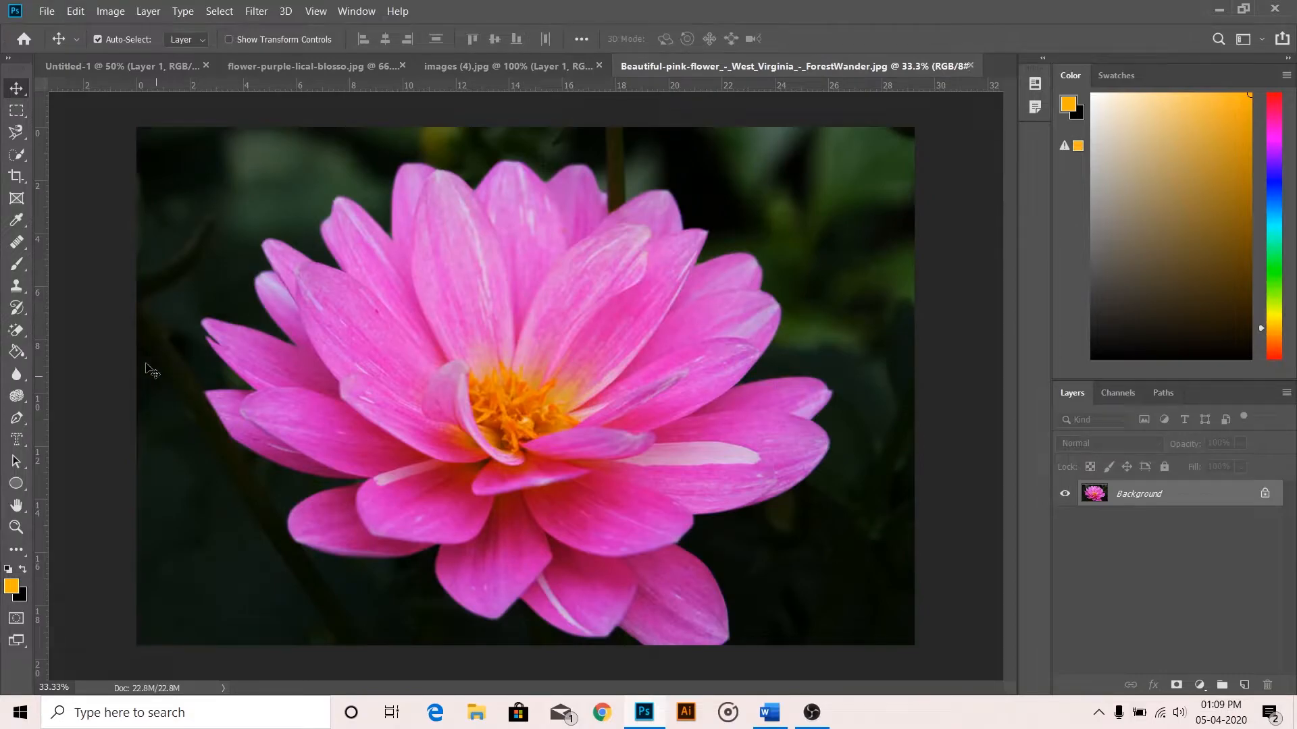
Step: Duplicate the pink flower's background layer, sharpen an upper petal with the Sharpen tool, and compare it with the original
left_click(16, 374)
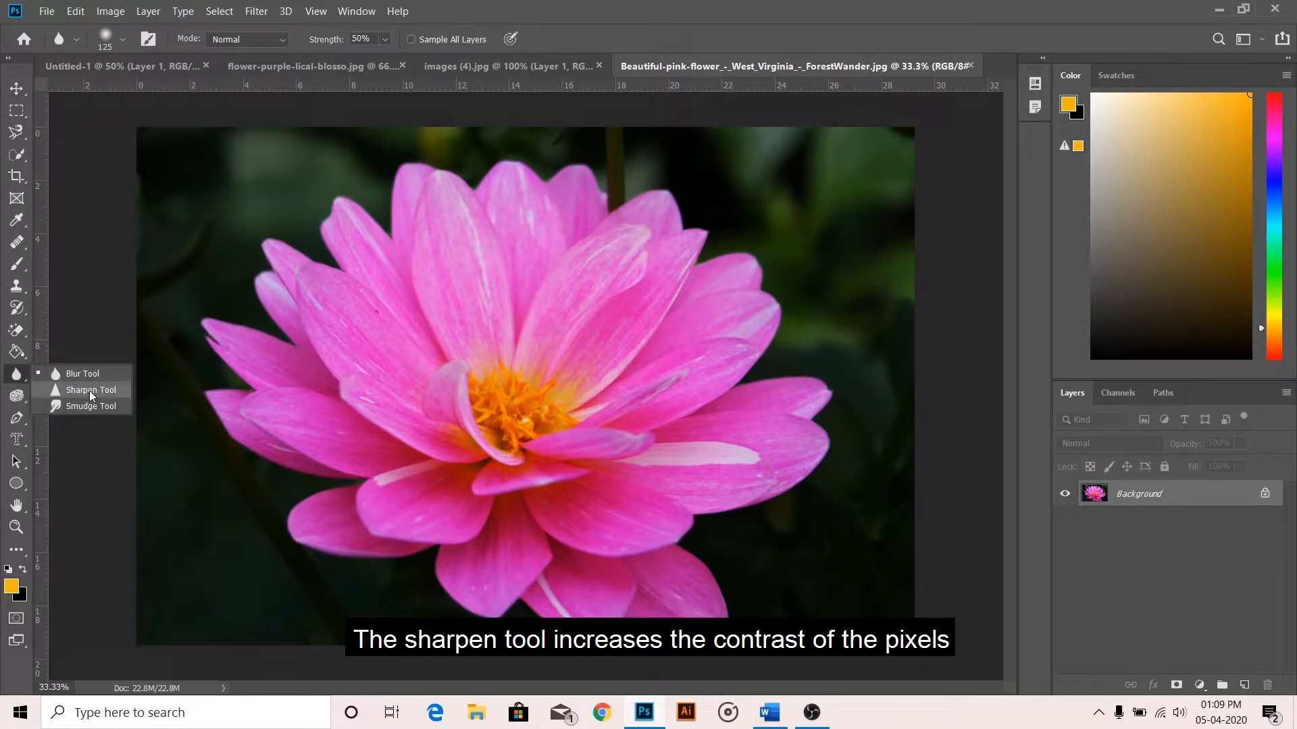
left_click(92, 390)
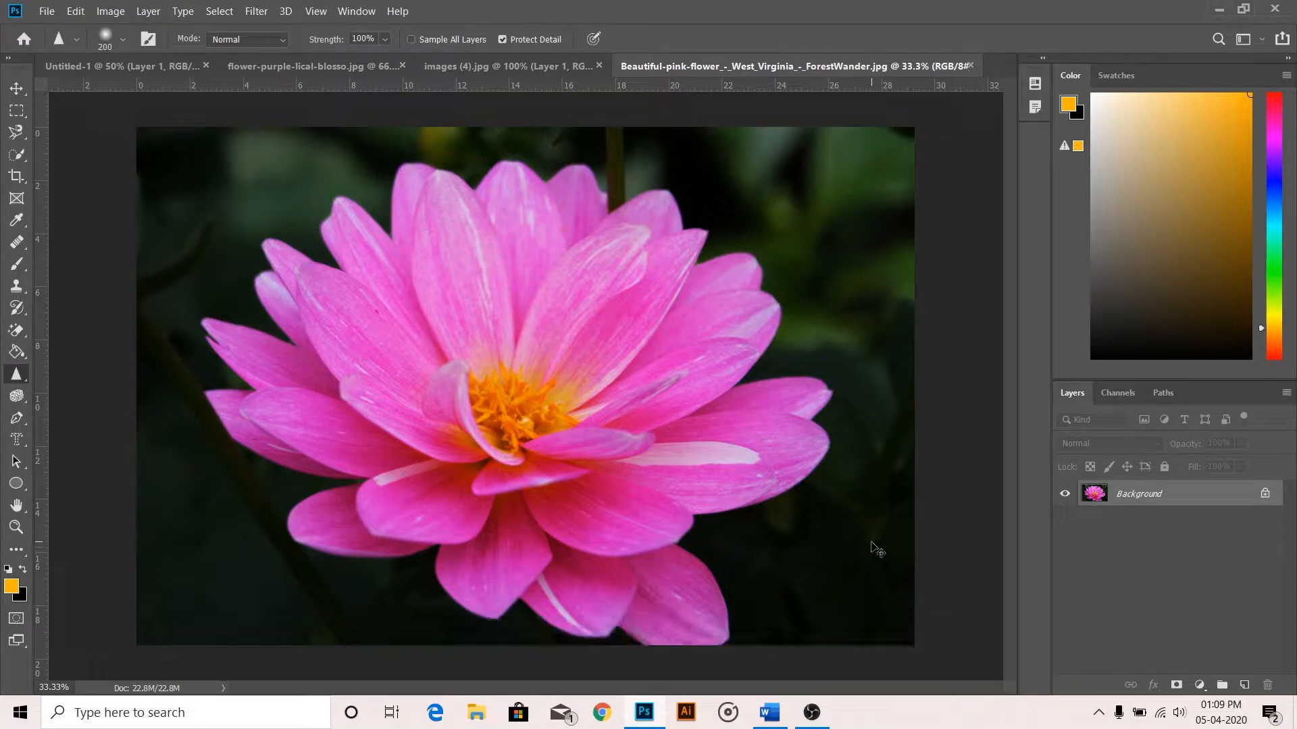
key("ctrl+j")
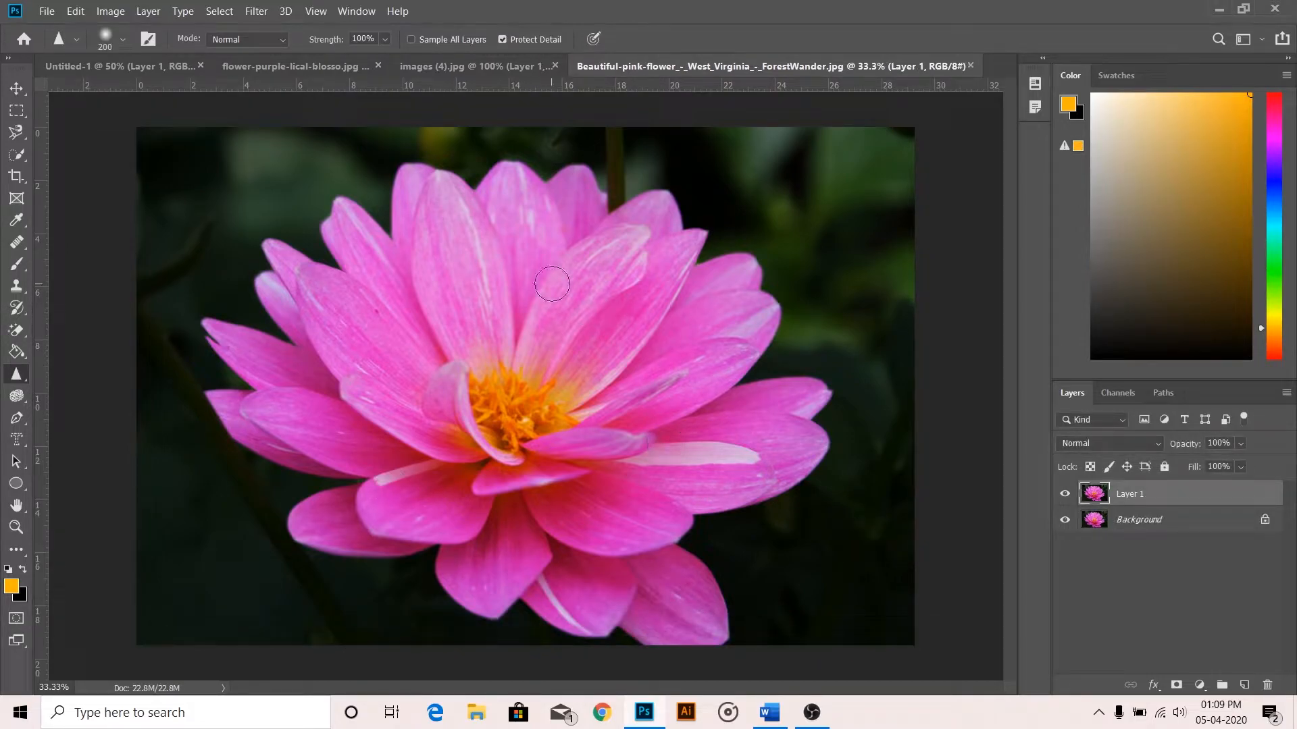
left_click_drag(561, 286, 619, 246)
left_click(1065, 494)
left_click(1065, 494)
left_click(1066, 494)
left_click(1066, 494)
Step: Select the man in kj.jpg with the Subject selection and copy him onto a new layer
key("v")
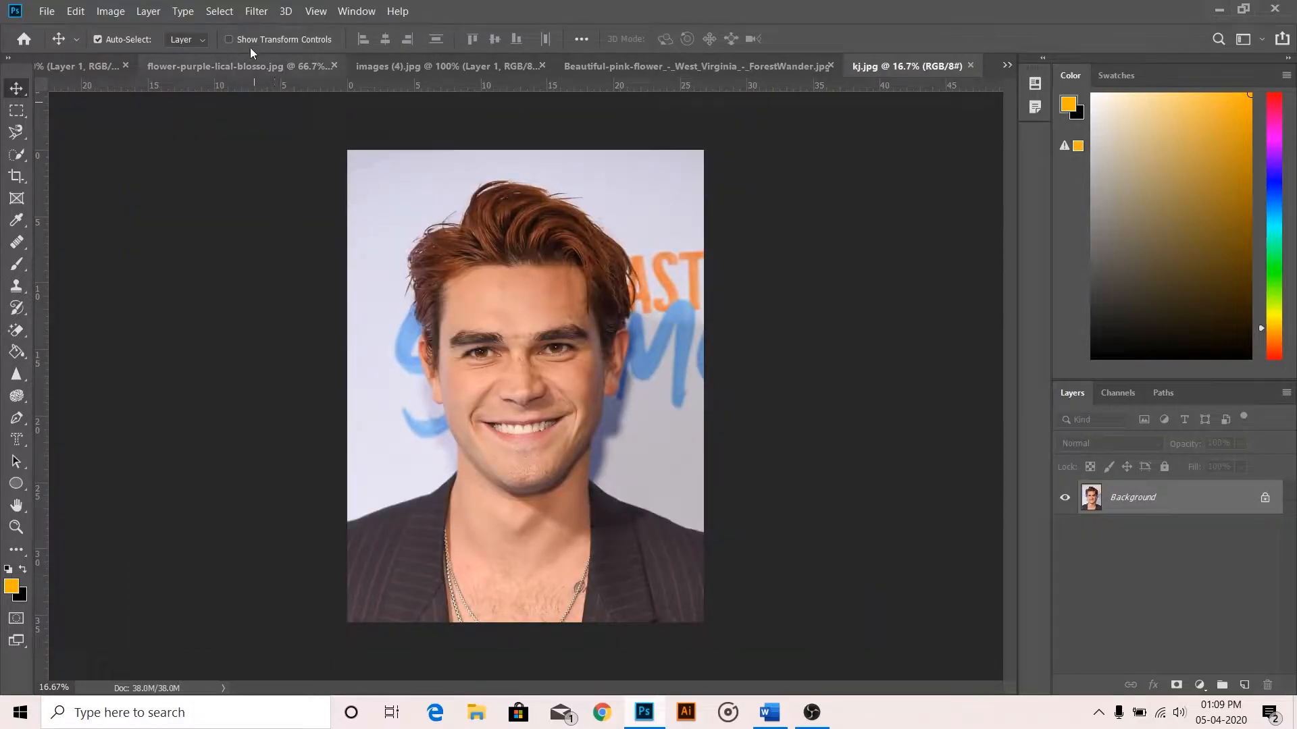
left_click(220, 11)
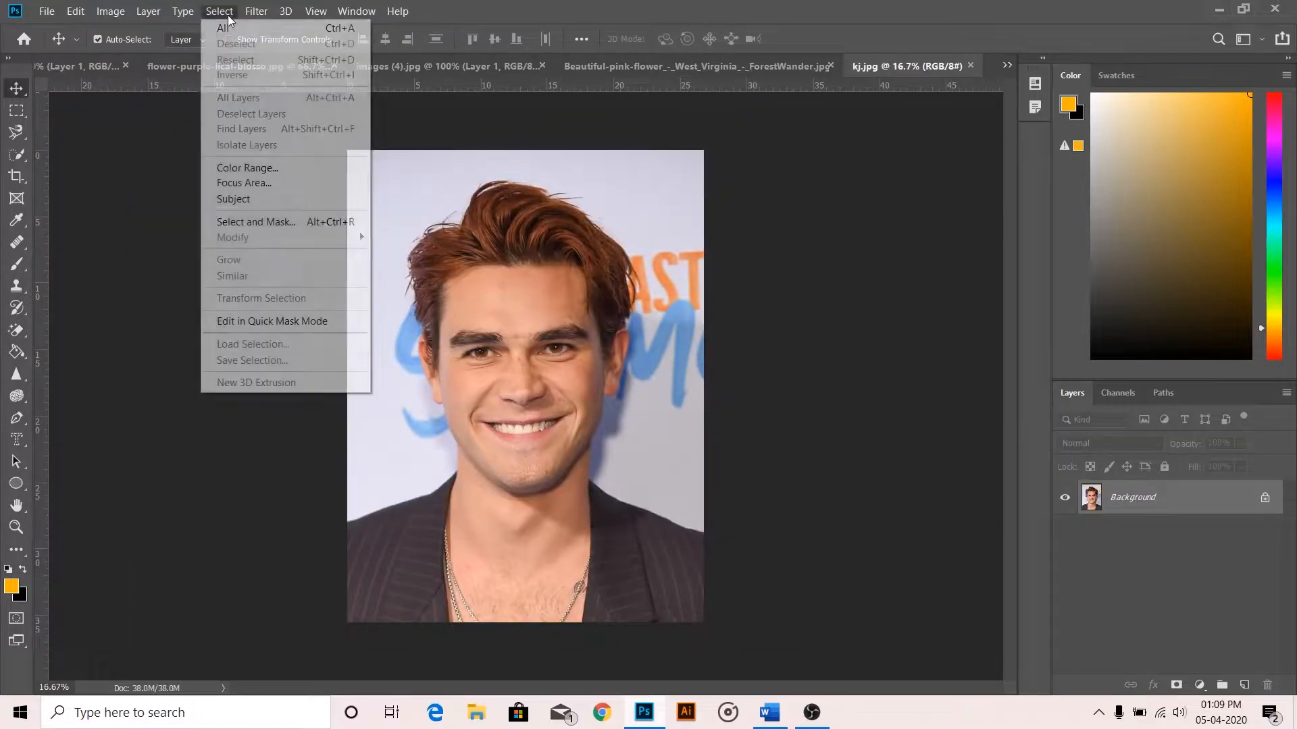
left_click(233, 199)
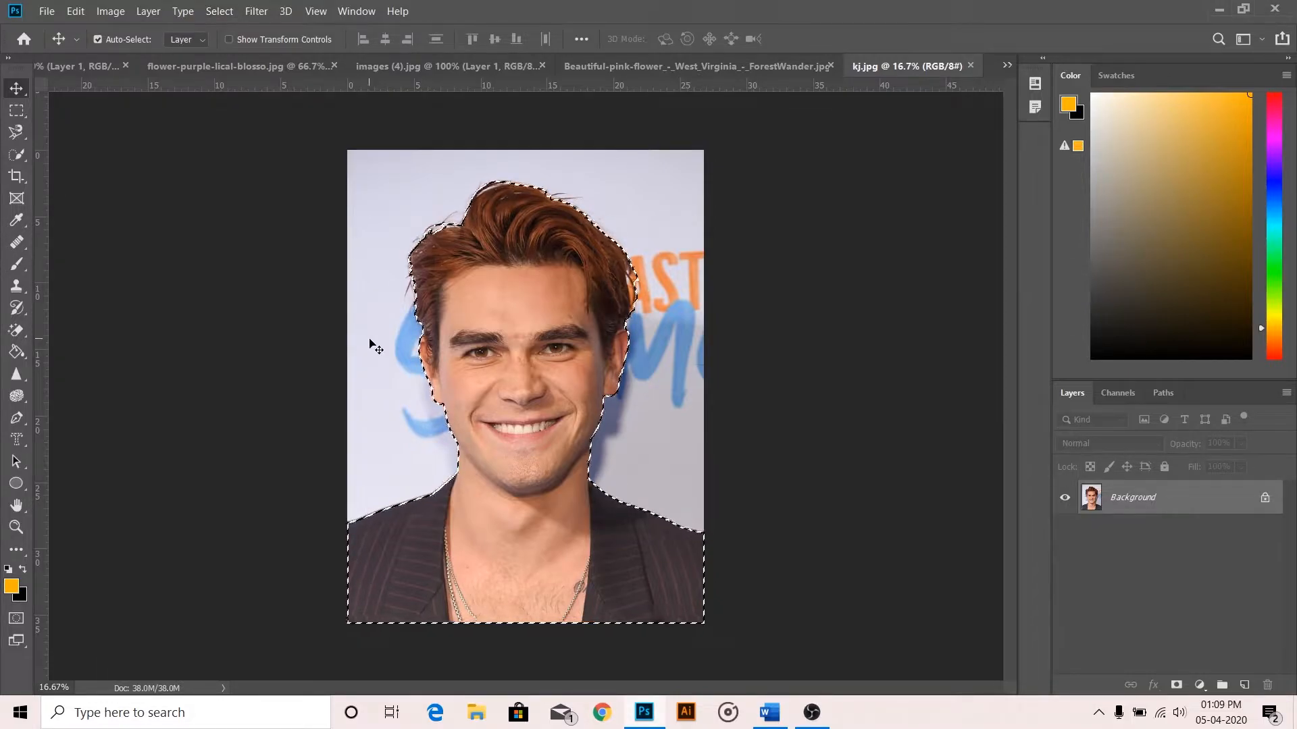
key("ctrl+j")
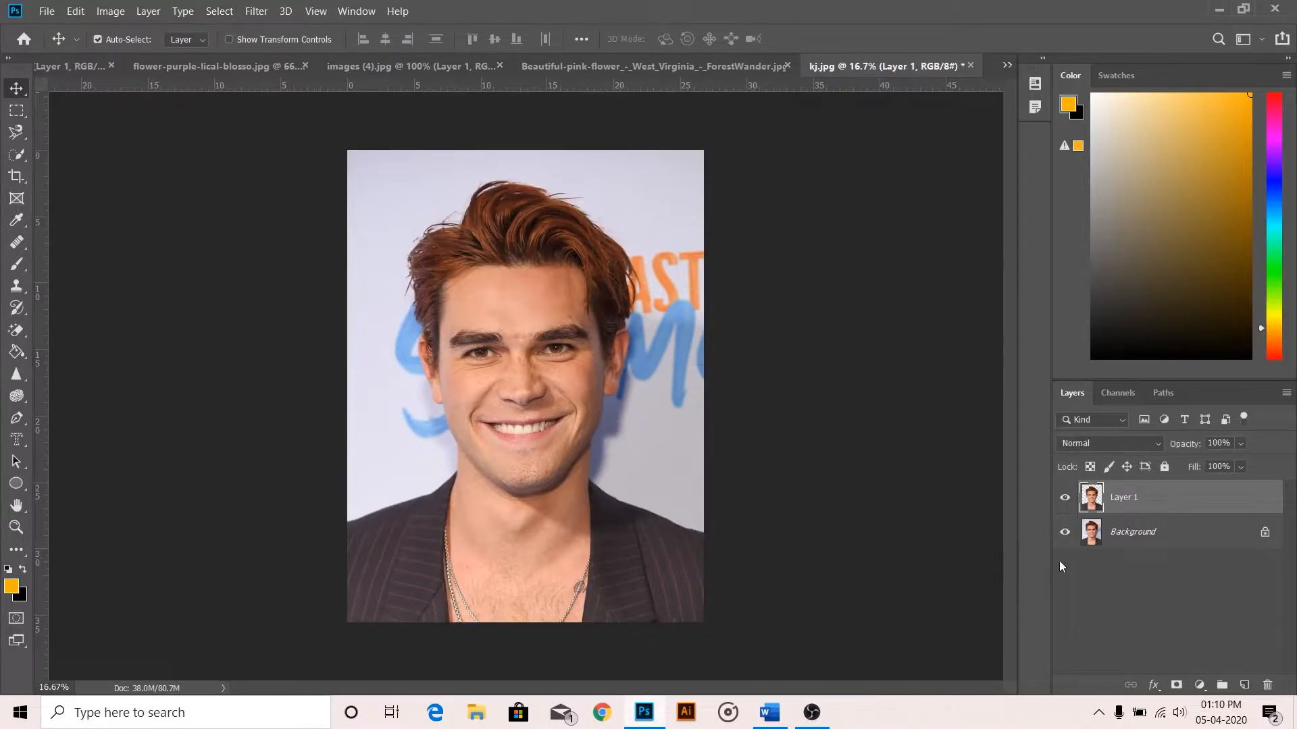
Step: Add a new layer between the background and the cut-out man and fill it with white
left_click(1184, 541)
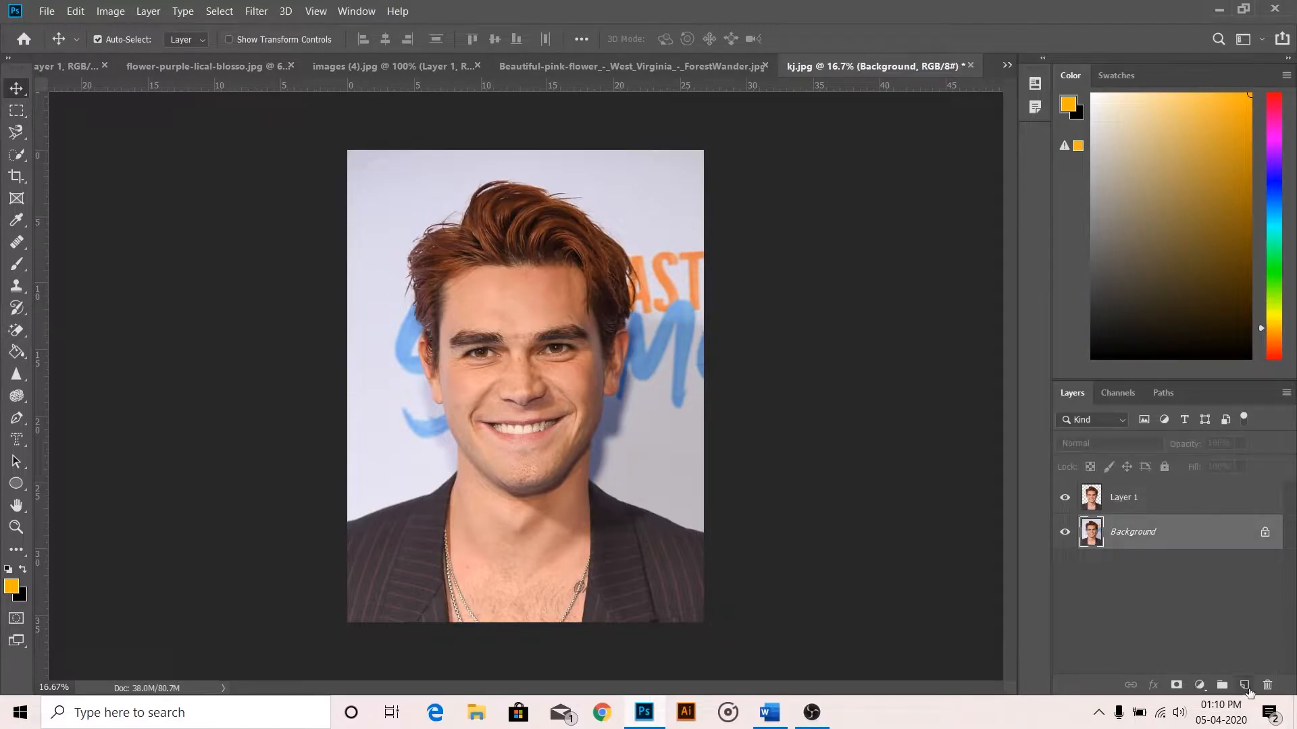
left_click(1245, 685)
left_click(1120, 103)
left_click(1093, 95)
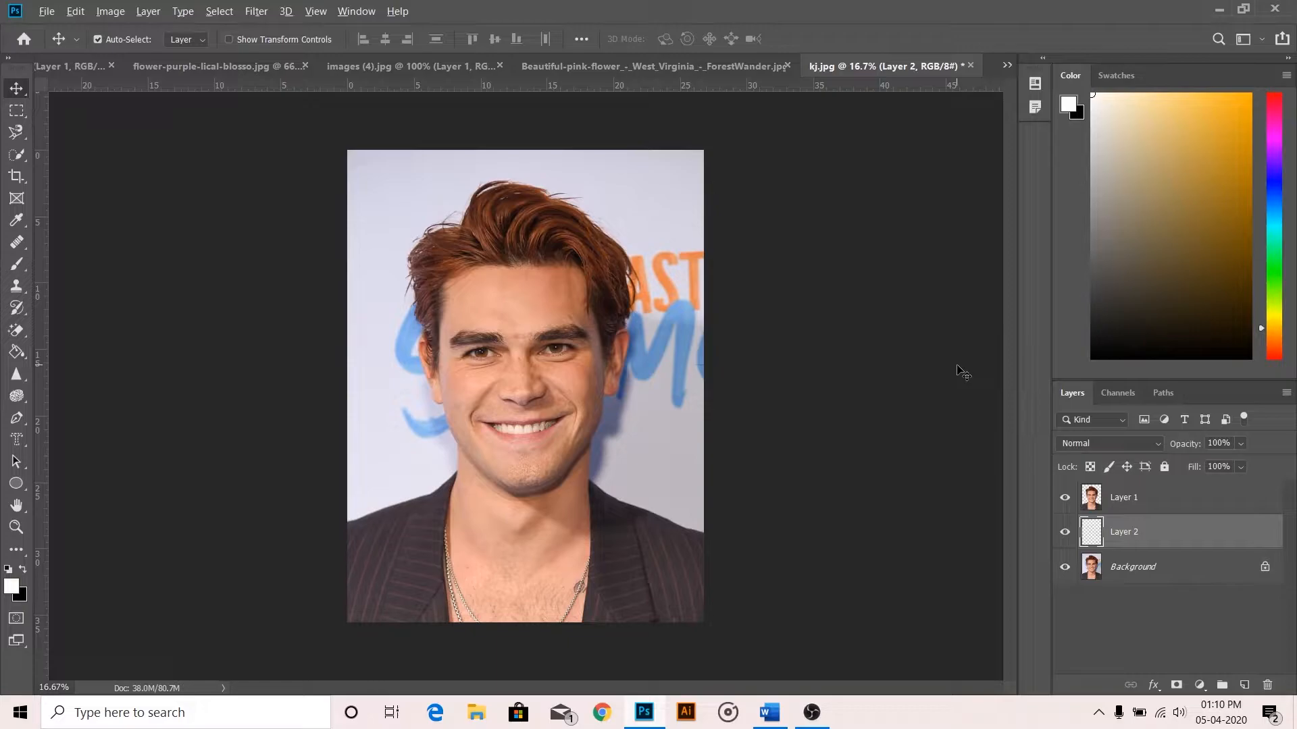
key("alt+BackSpace")
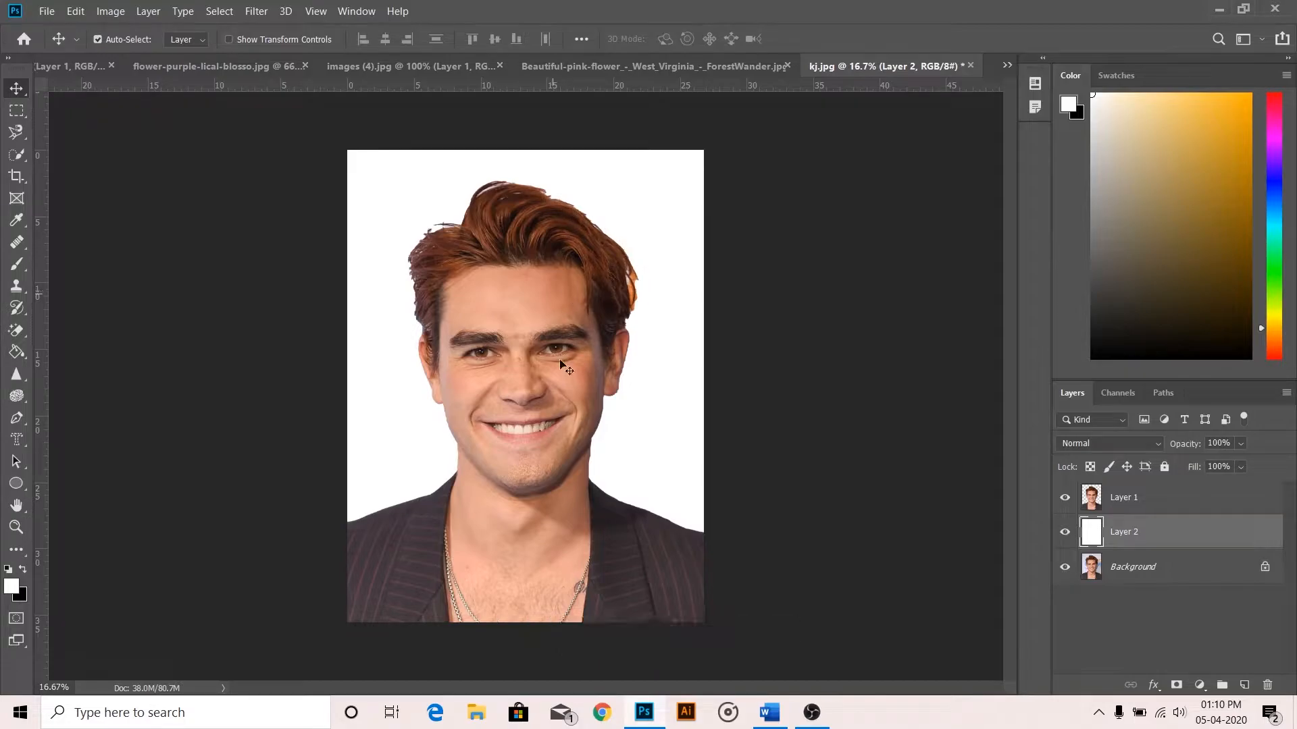
Step: Set up the Smudge tool with the 68 px hair brush for the cut-out layer
right_click(18, 376)
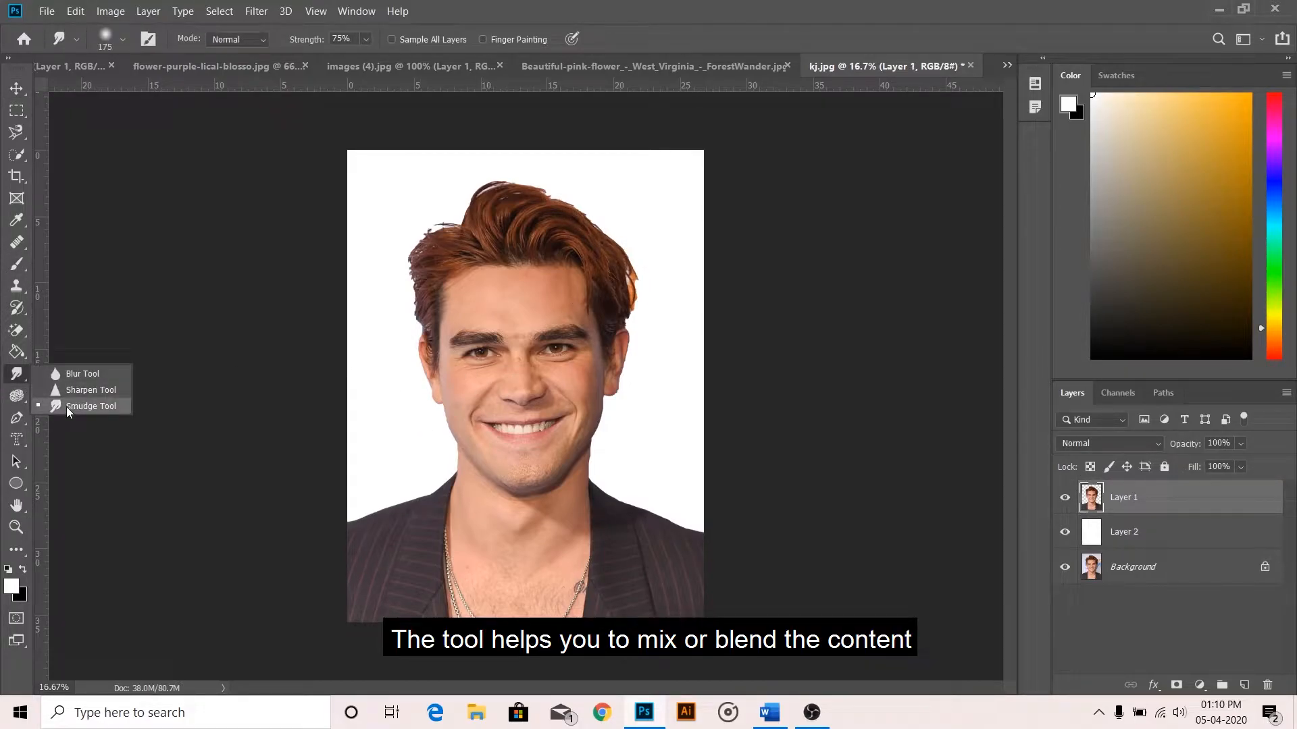
left_click(68, 407)
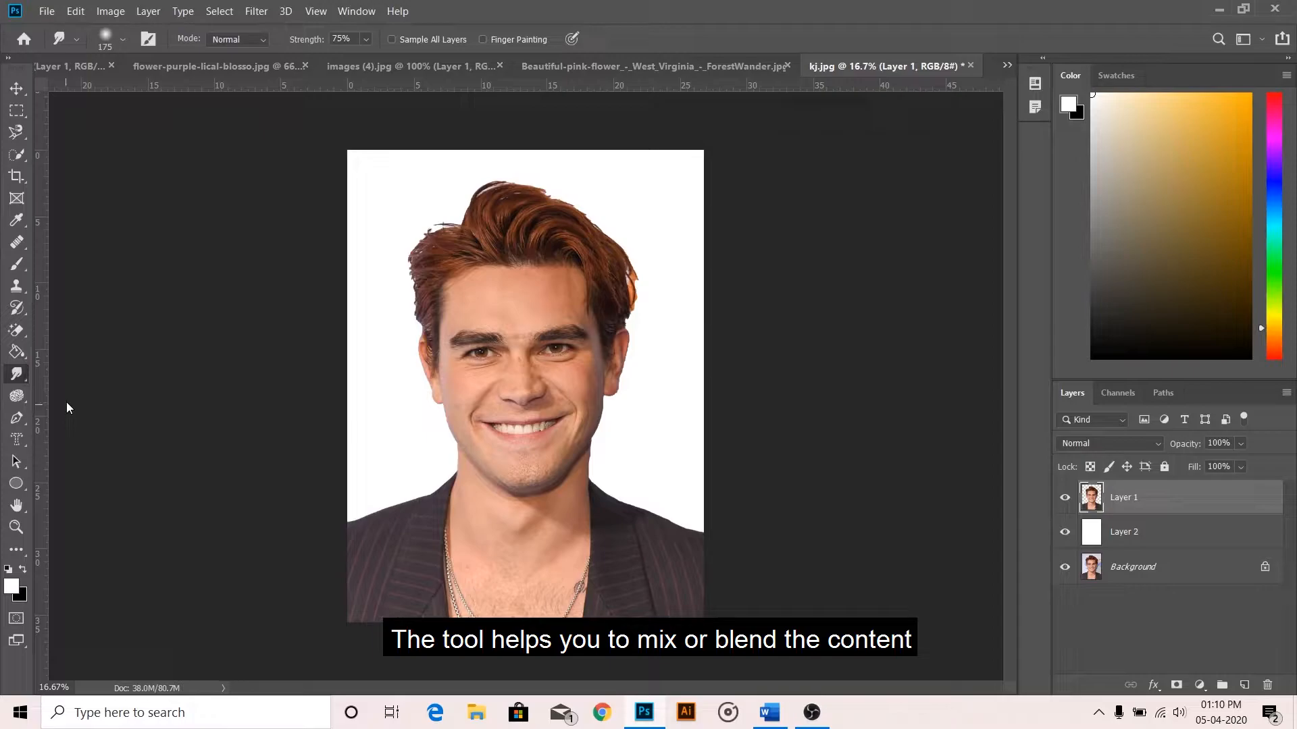
left_click(124, 40)
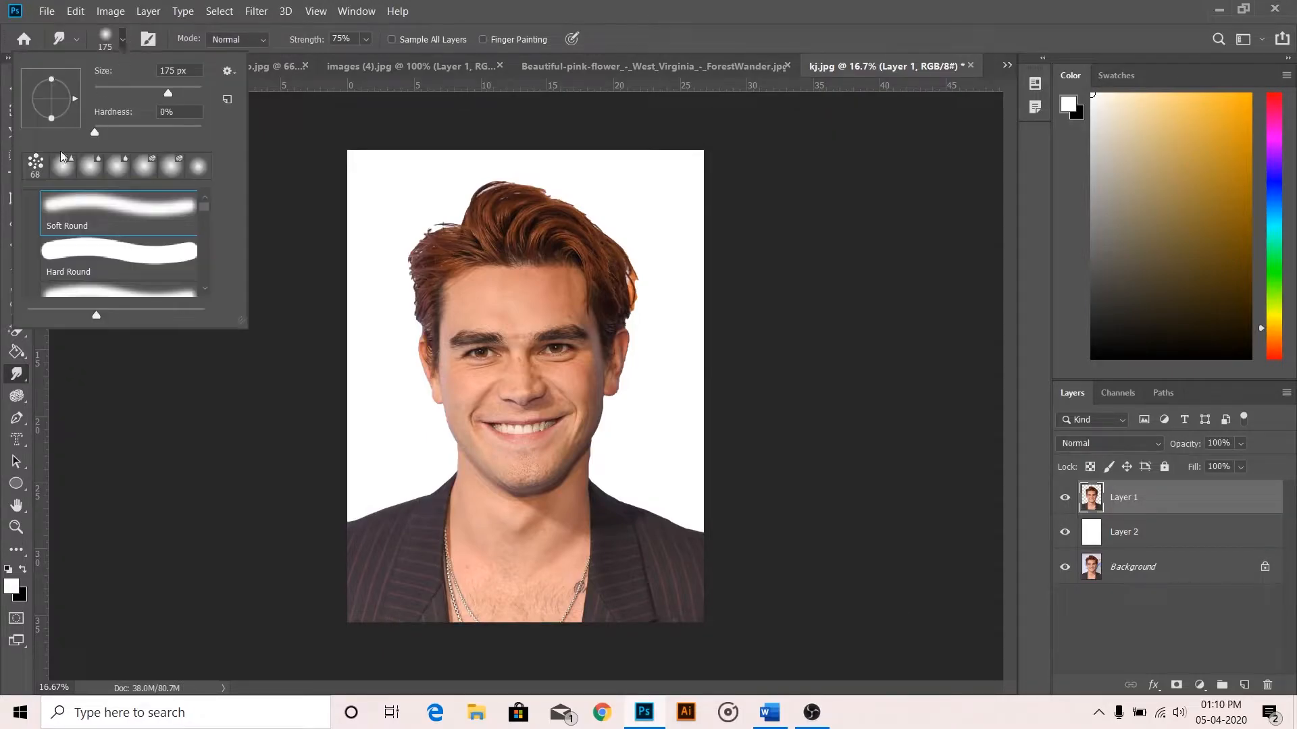
left_click(35, 166)
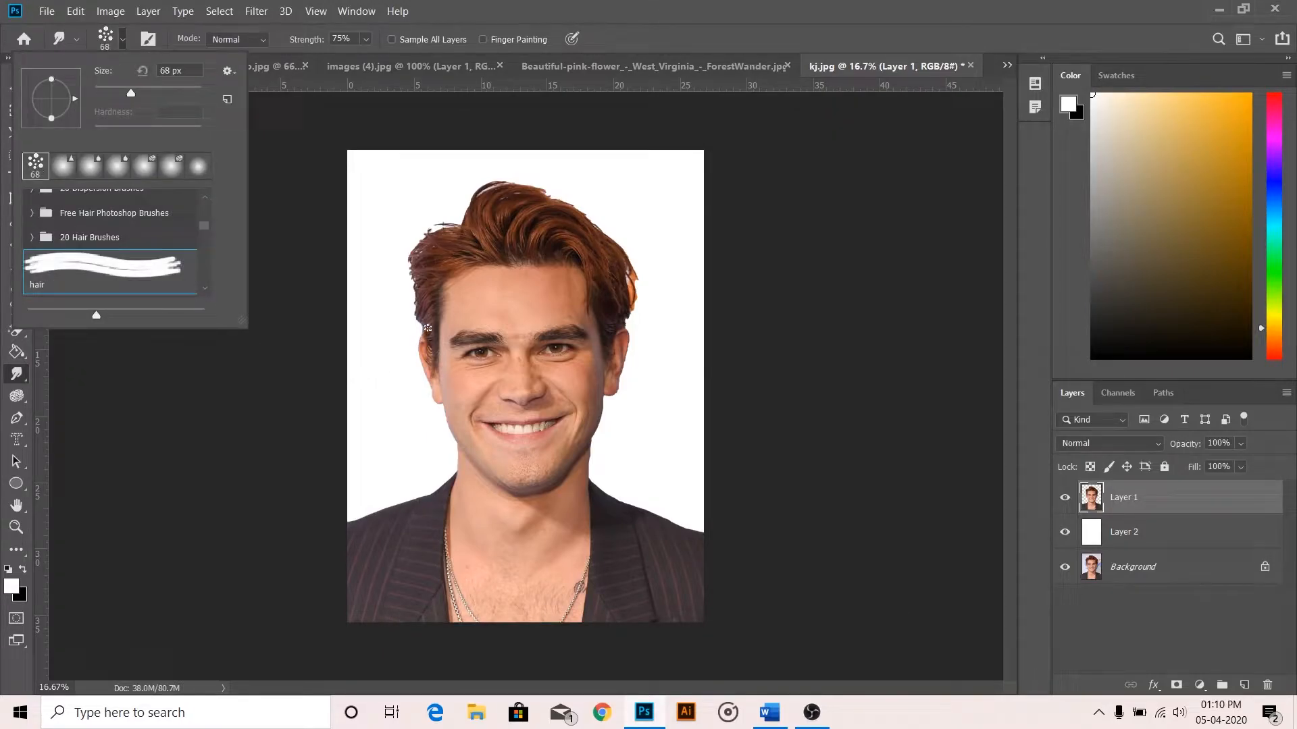
left_click(124, 41)
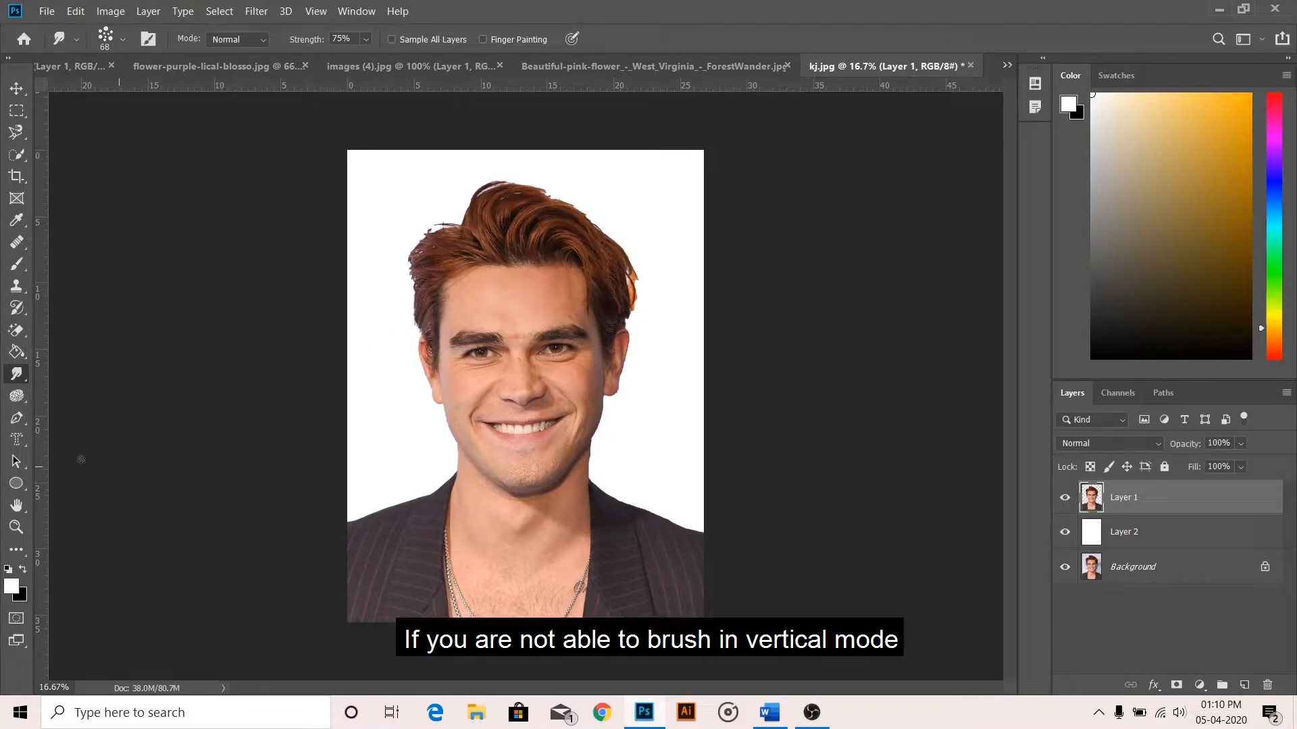
Step: Smudge the cut-out's hair edge into strands along the photo's right side of the head, using a 90° rotated view
left_click(16, 505)
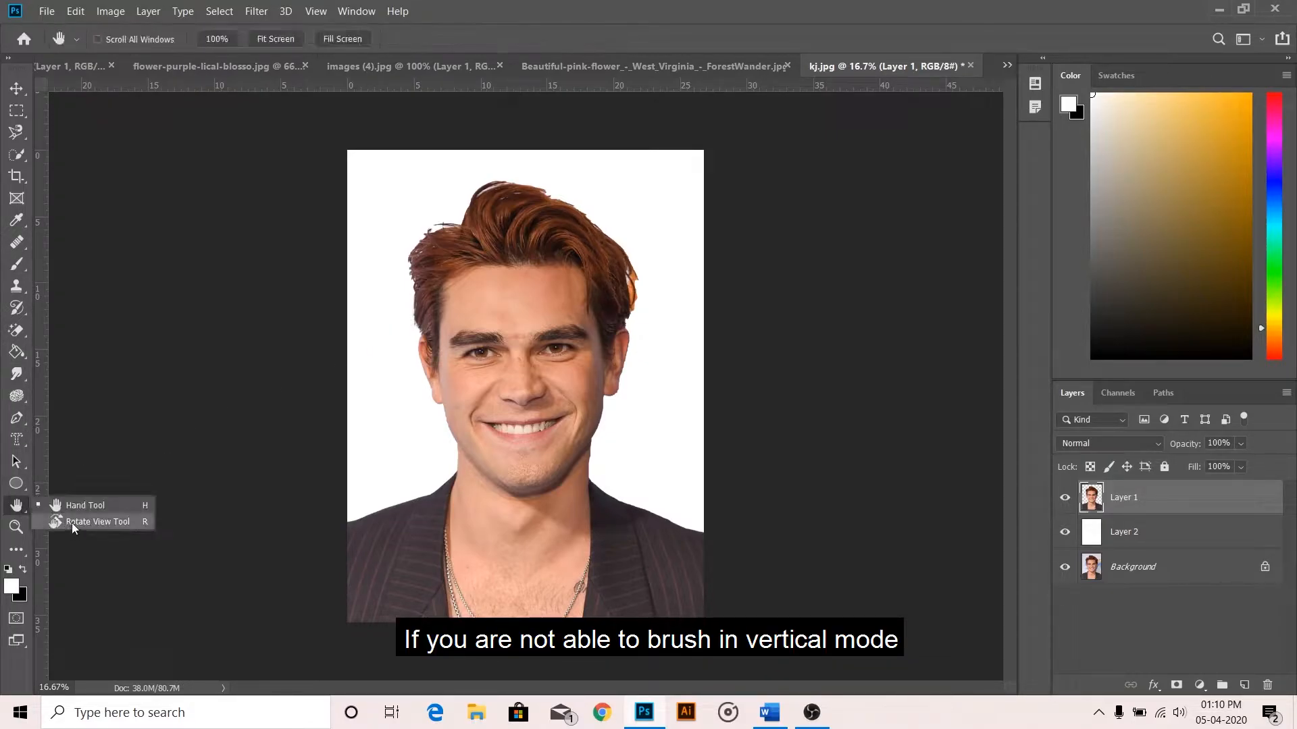
left_click(95, 521)
left_click_drag(606, 277, 605, 425)
left_click_drag(601, 437, 605, 439)
scroll(687, 499, "up", 3)
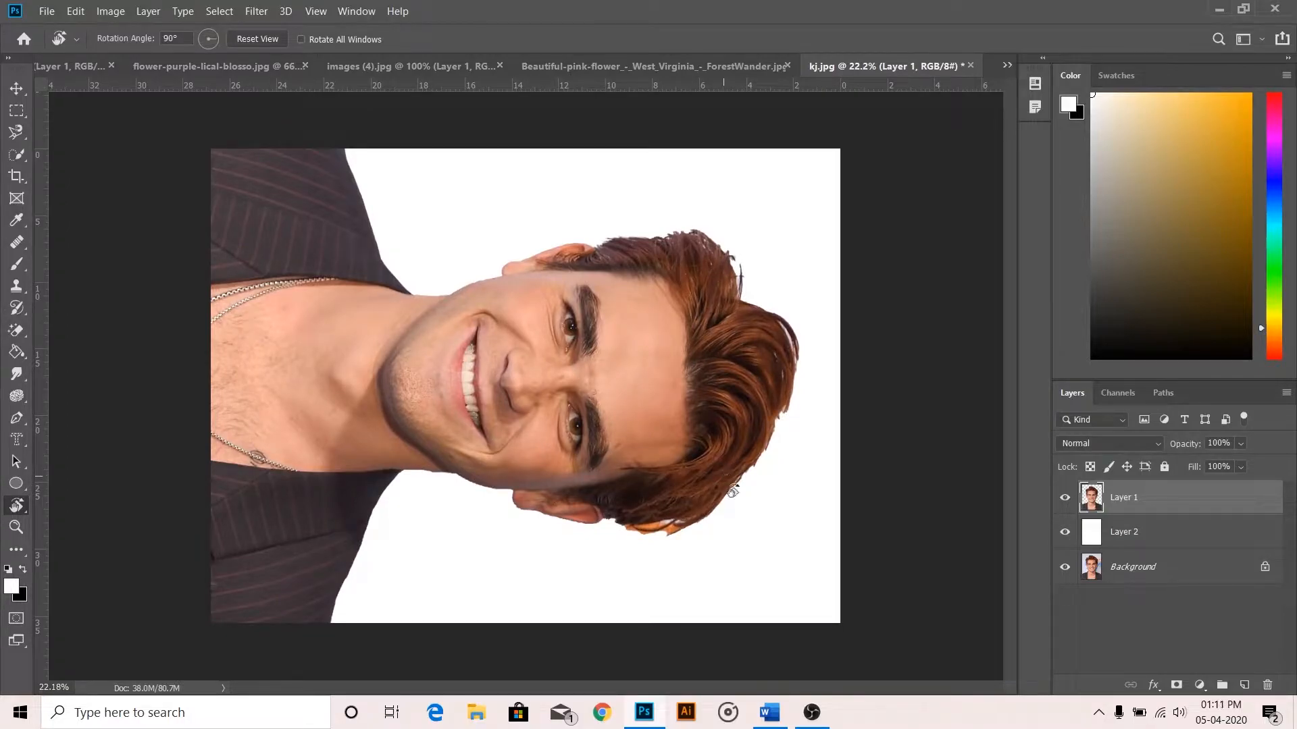
scroll(768, 539, "up", 2)
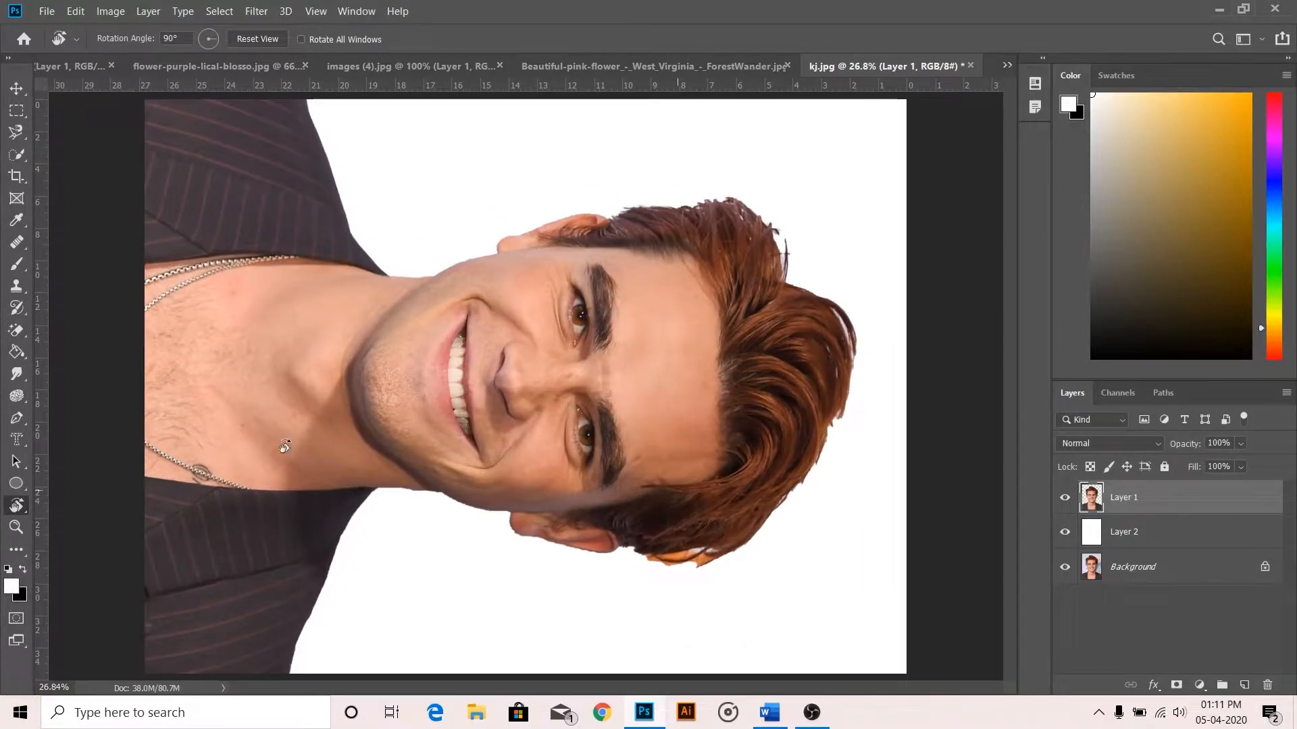
left_click(19, 376)
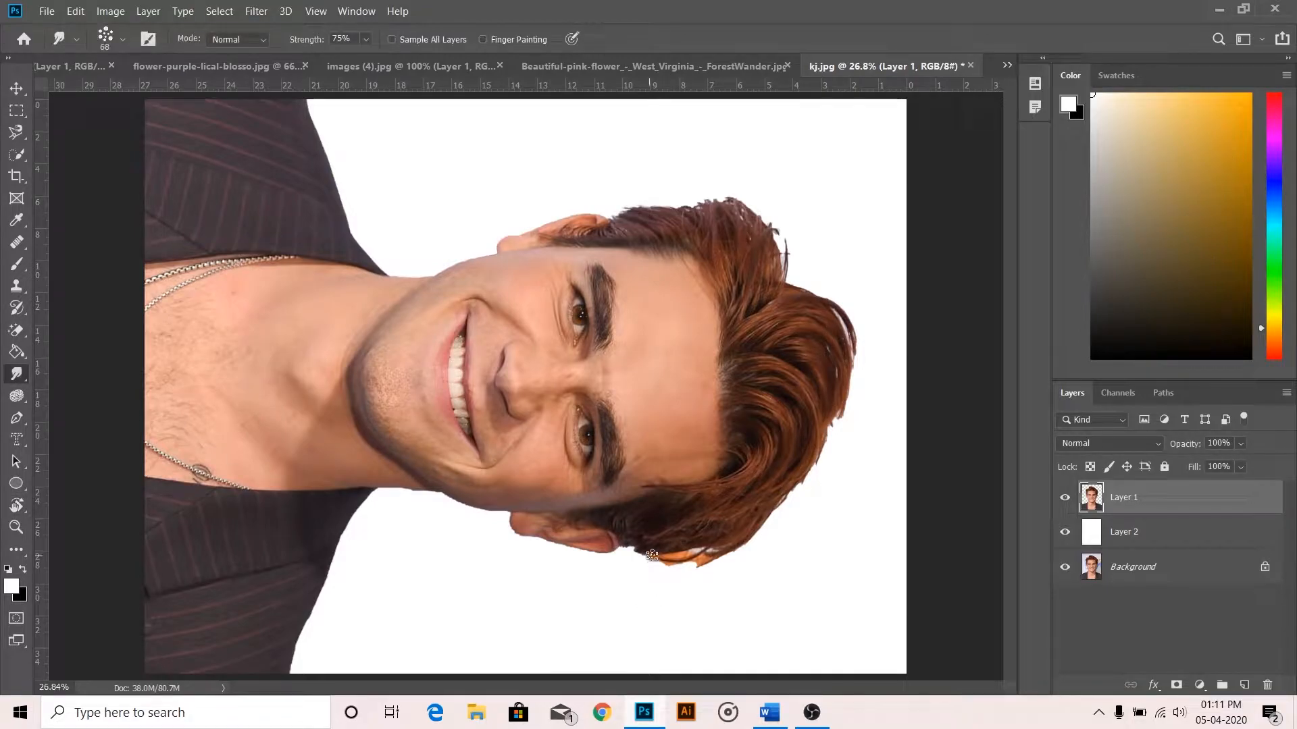
mouse_move(684, 548)
left_mouse_down()
mouse_move(645, 562)
mouse_move(730, 535)
mouse_move(714, 567)
mouse_move(658, 565)
mouse_move(729, 532)
mouse_move(661, 584)
mouse_move(722, 538)
mouse_move(676, 561)
mouse_move(707, 552)
mouse_move(635, 549)
left_mouse_up()
mouse_move(757, 513)
left_mouse_down()
mouse_move(729, 562)
mouse_move(767, 527)
left_mouse_up()
mouse_move(834, 423)
left_mouse_down()
mouse_move(843, 399)
mouse_move(809, 476)
mouse_move(780, 503)
left_mouse_up()
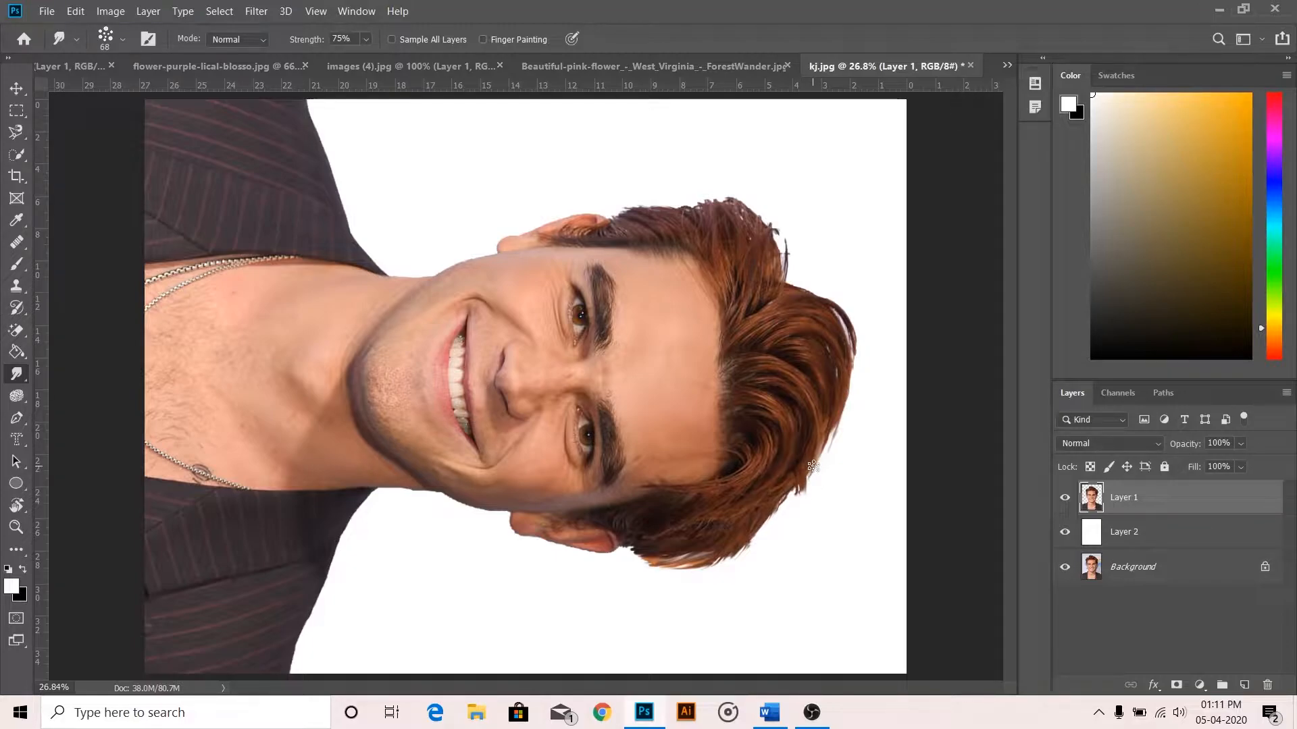
Step: Smudge the hair edge into strands around the top of the man's head
key("r")
mouse_move(813, 466)
left_mouse_down()
mouse_move(821, 388)
mouse_move(803, 304)
mouse_move(761, 292)
mouse_move(809, 368)
left_mouse_up()
left_click(16, 374)
left_click_drag(816, 290, 816, 311)
left_click_drag(808, 269, 815, 300)
left_click_drag(801, 226, 805, 242)
Step: Smudge the hair edge along the photo's left side of the head, with the view rotated to -52°
key("r")
left_click_drag(613, 217, 432, 446)
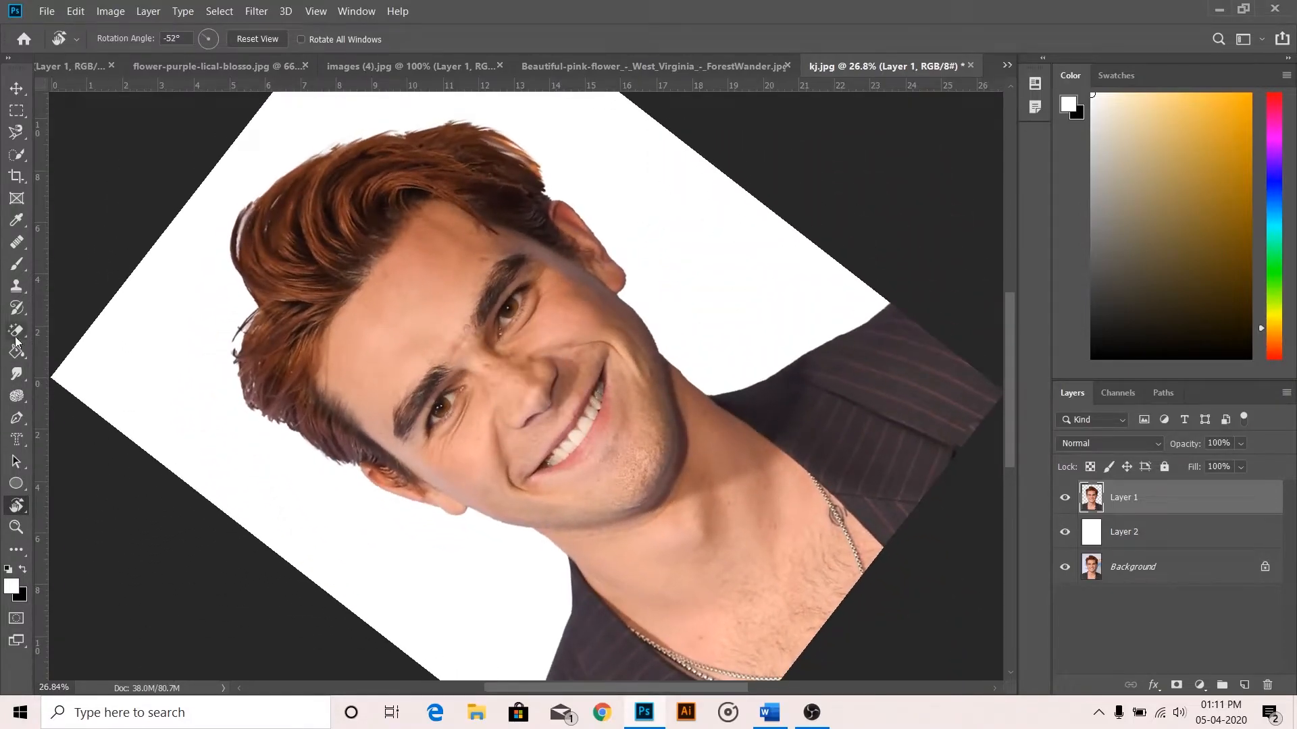
left_click(18, 374)
mouse_move(260, 326)
left_mouse_down()
mouse_move(234, 361)
mouse_move(243, 345)
mouse_move(239, 383)
mouse_move(289, 432)
mouse_move(252, 406)
mouse_move(273, 430)
mouse_move(316, 426)
left_mouse_up()
Step: Return the view to 0° and smudge the remaining hair edges at the crown and above the ear on the photo's right side
key("r")
mouse_move(663, 359)
left_mouse_down()
mouse_move(666, 463)
mouse_move(628, 509)
mouse_move(641, 493)
left_mouse_up()
key("ctrl+0")
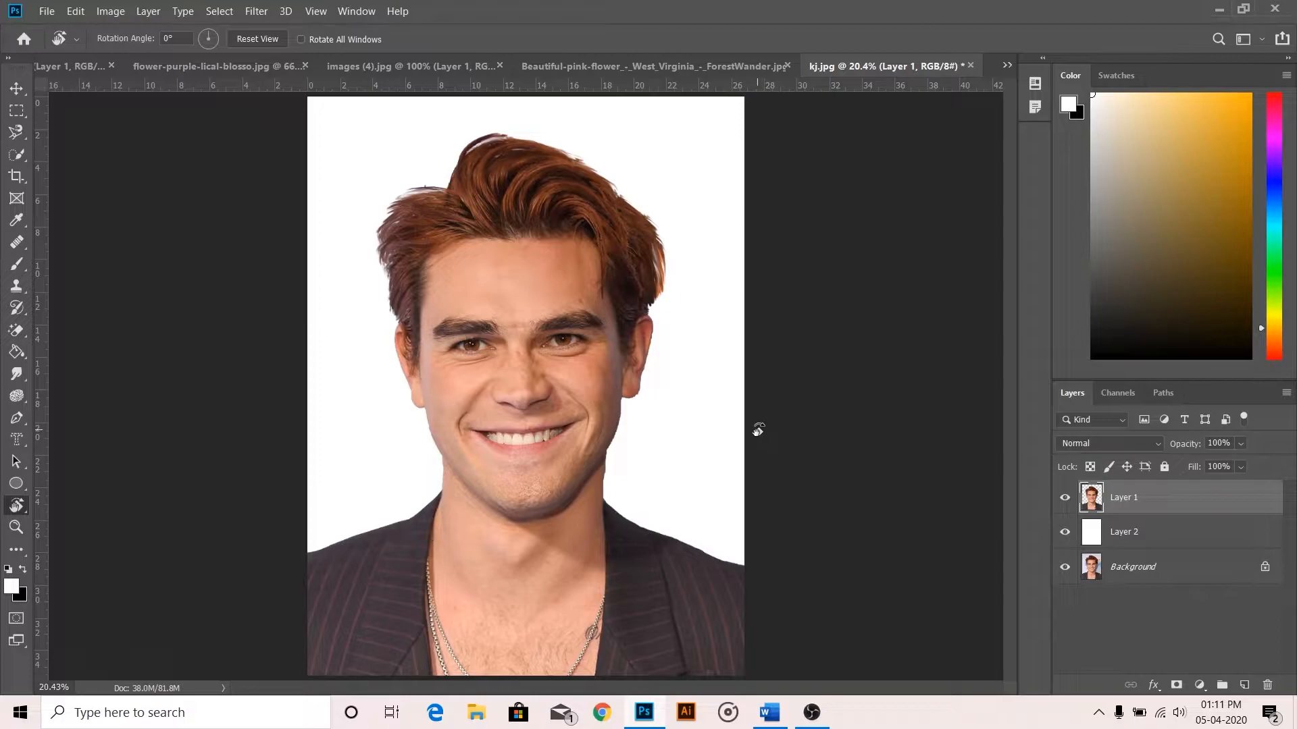
left_click(16, 374)
mouse_move(495, 143)
left_mouse_down()
mouse_move(468, 150)
mouse_move(529, 138)
left_mouse_up()
left_click_drag(644, 290, 650, 312)
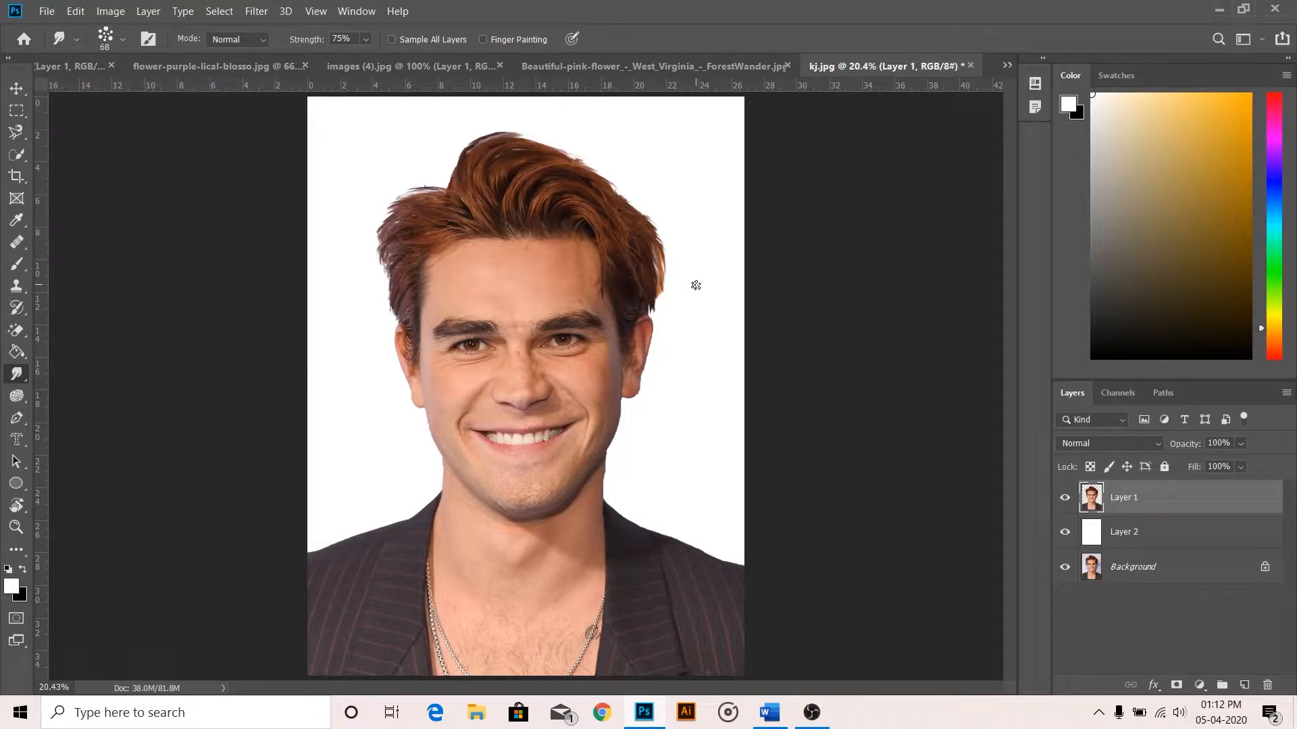
Step: Switch to the Untitled-1 document and choose the Hard Round brush for the Brush tool
left_click(58, 67)
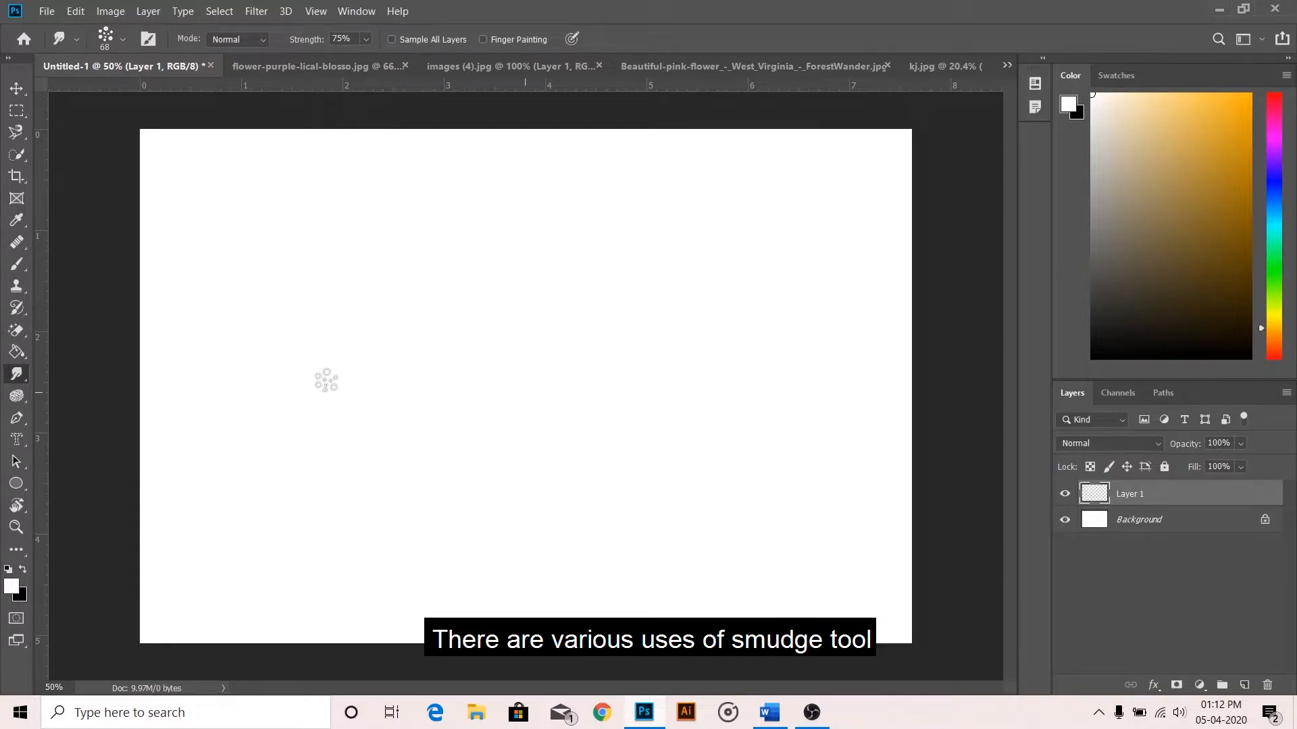
key("b")
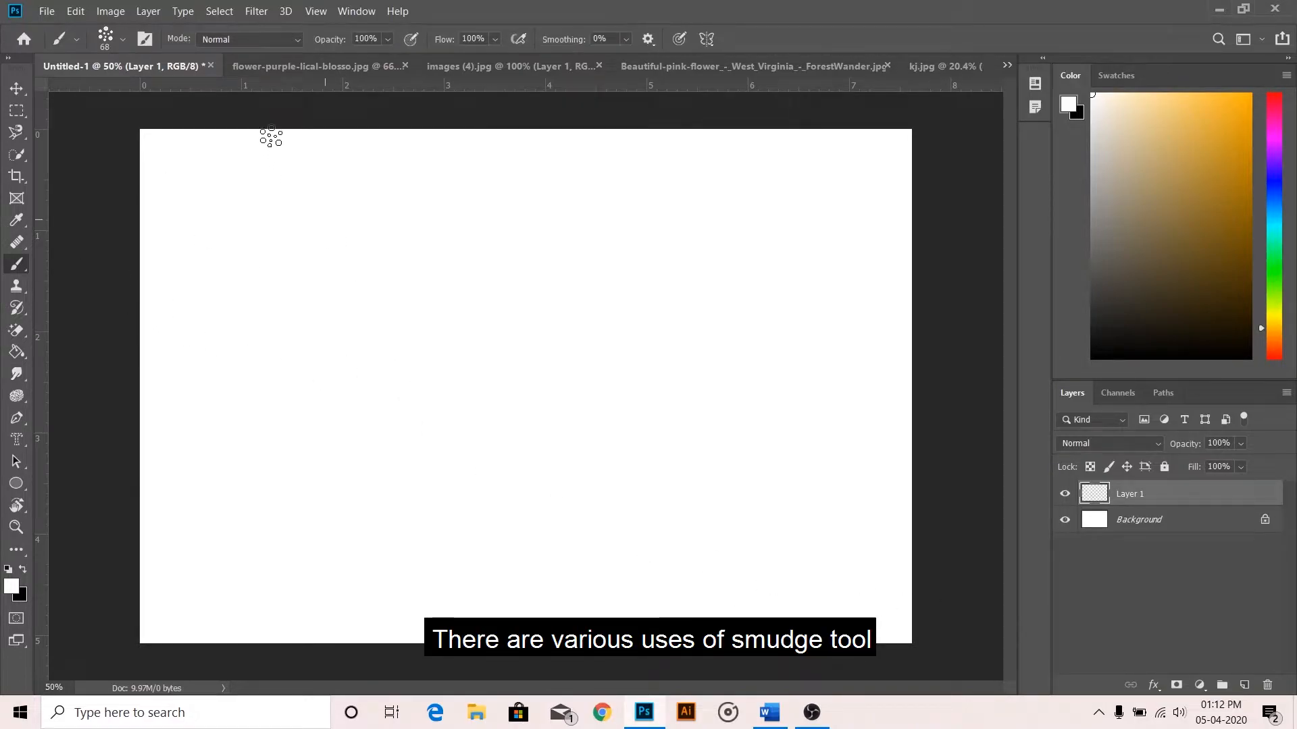
left_click(123, 40)
left_click_drag(206, 220, 207, 197)
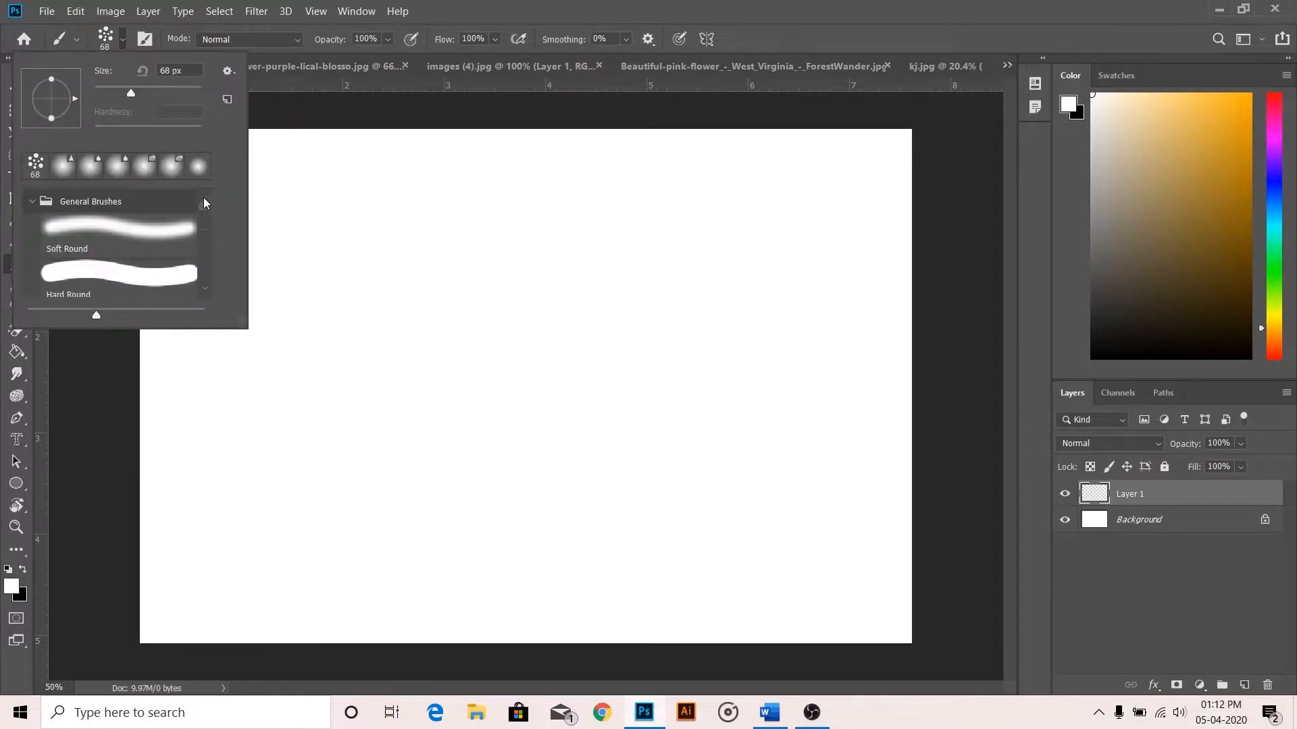
left_click(145, 278)
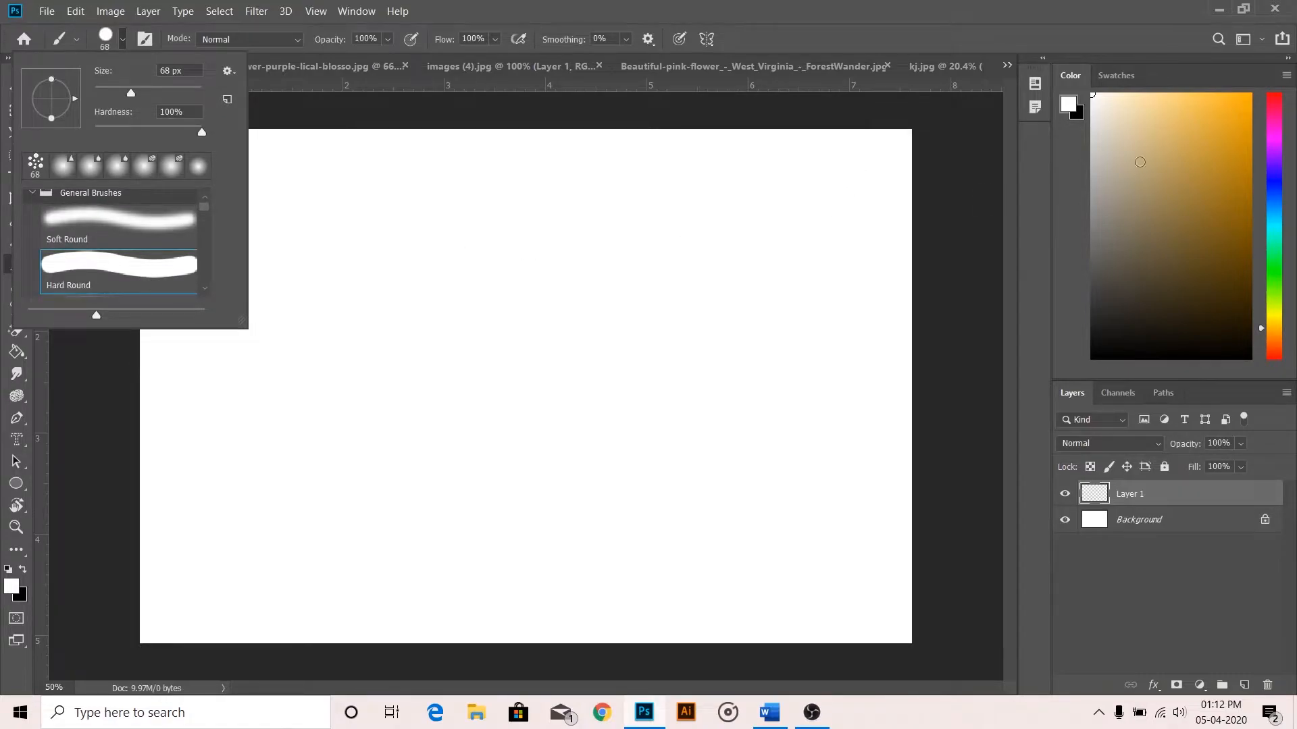
Step: Paint a single magenta dot near the centre of the blank canvas with a 175 px brush
left_click(1273, 142)
key("bracketright")
key("bracketright")
key("bracketright")
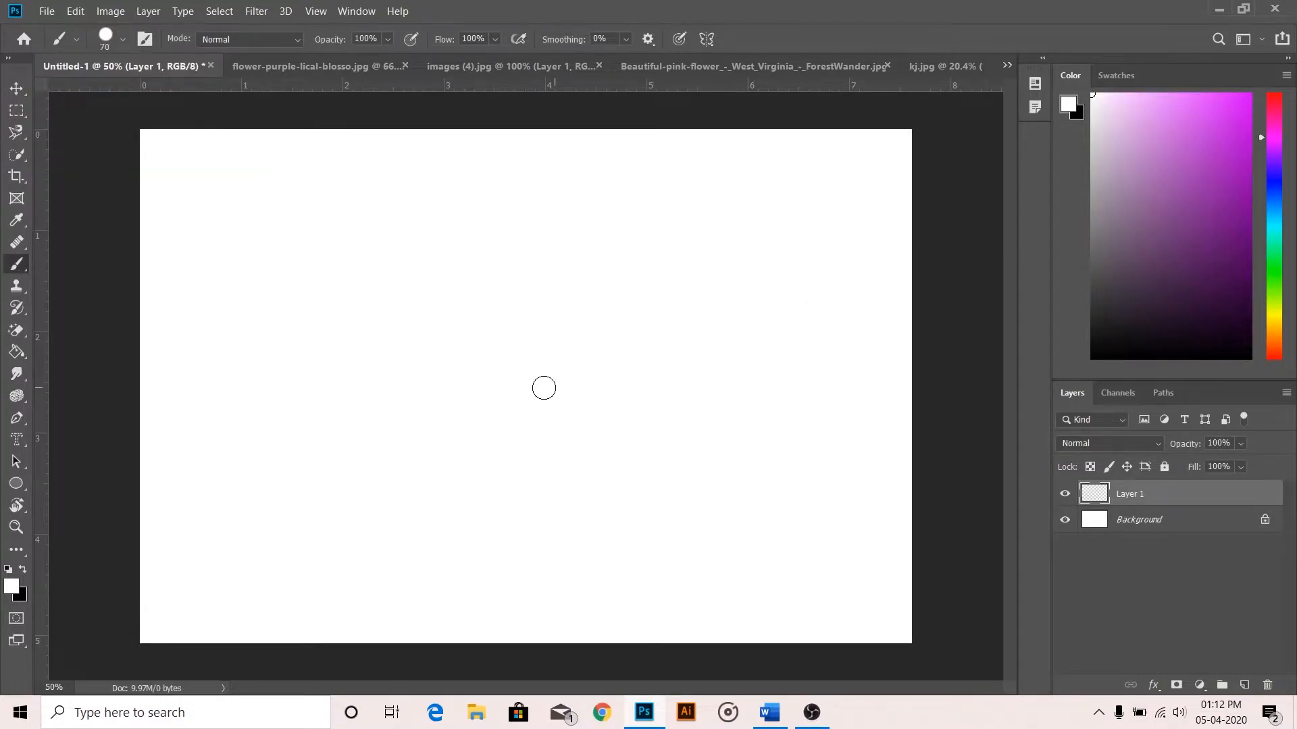
key("bracketright")
key("bracketright")
key("bracketright")
key("bracketright")
left_click(505, 393)
left_click_drag(1244, 114, 1251, 93)
left_click(507, 405)
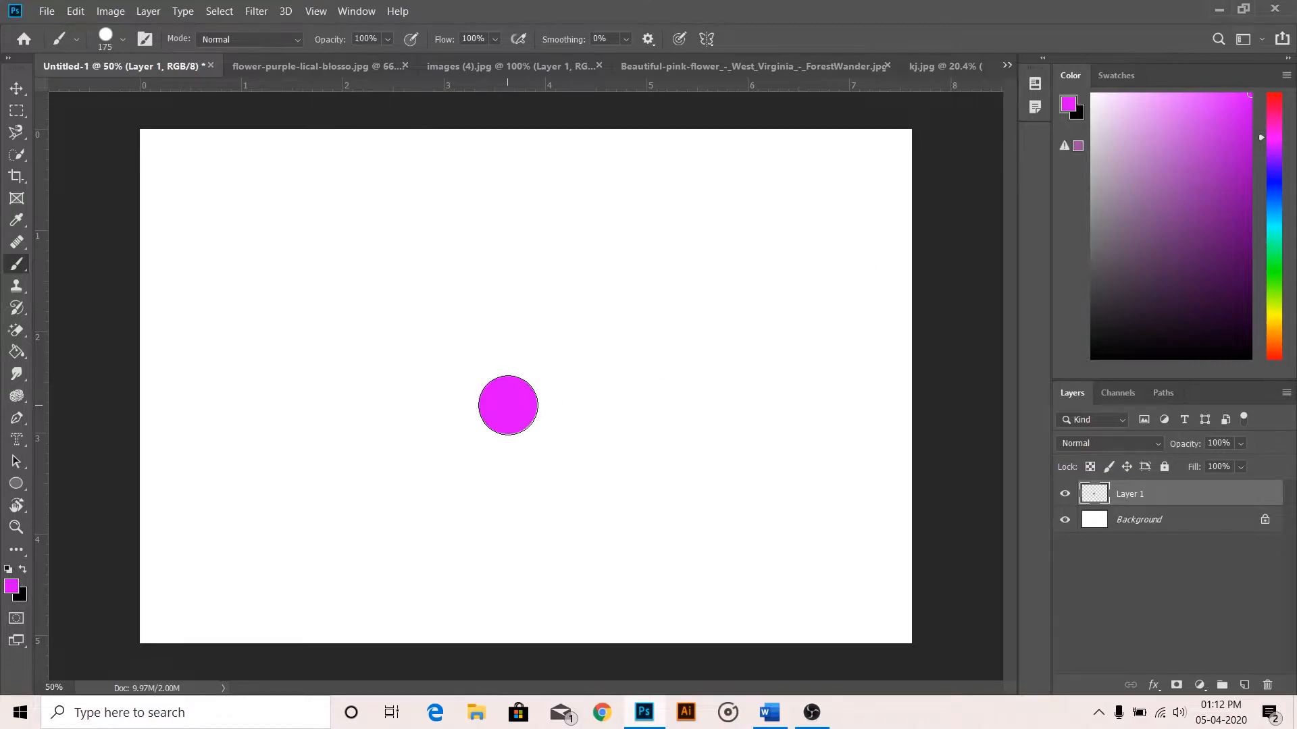
Step: Set the Smudge tool to the 68 px Soft Round brush
left_click(16, 373)
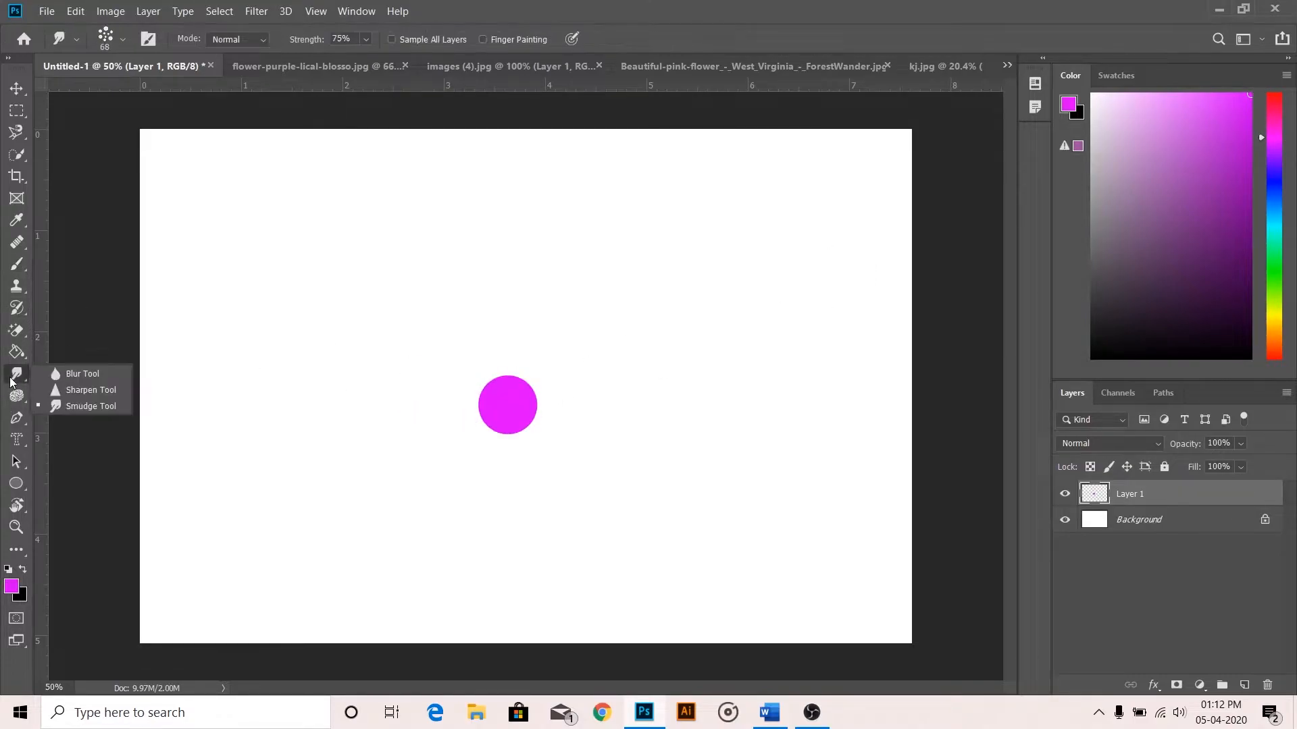
left_click(49, 408)
left_click(122, 39)
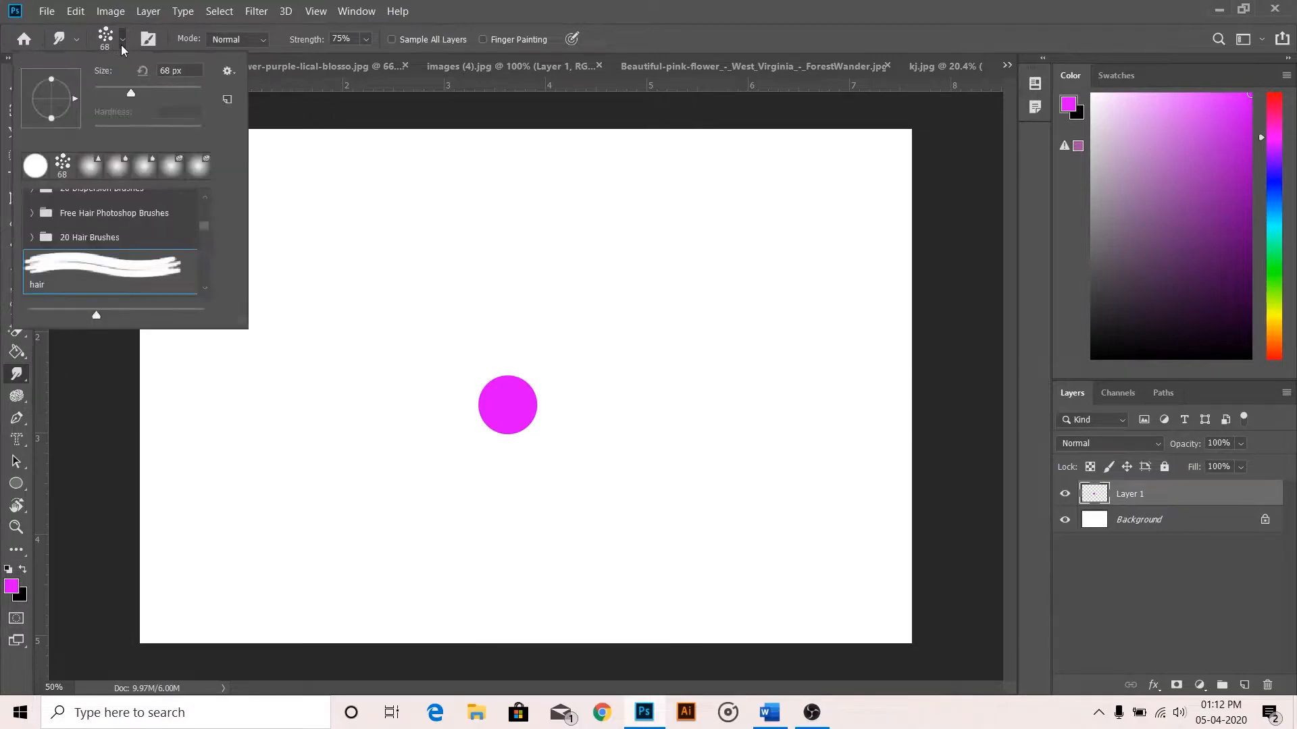
left_click_drag(203, 227, 203, 209)
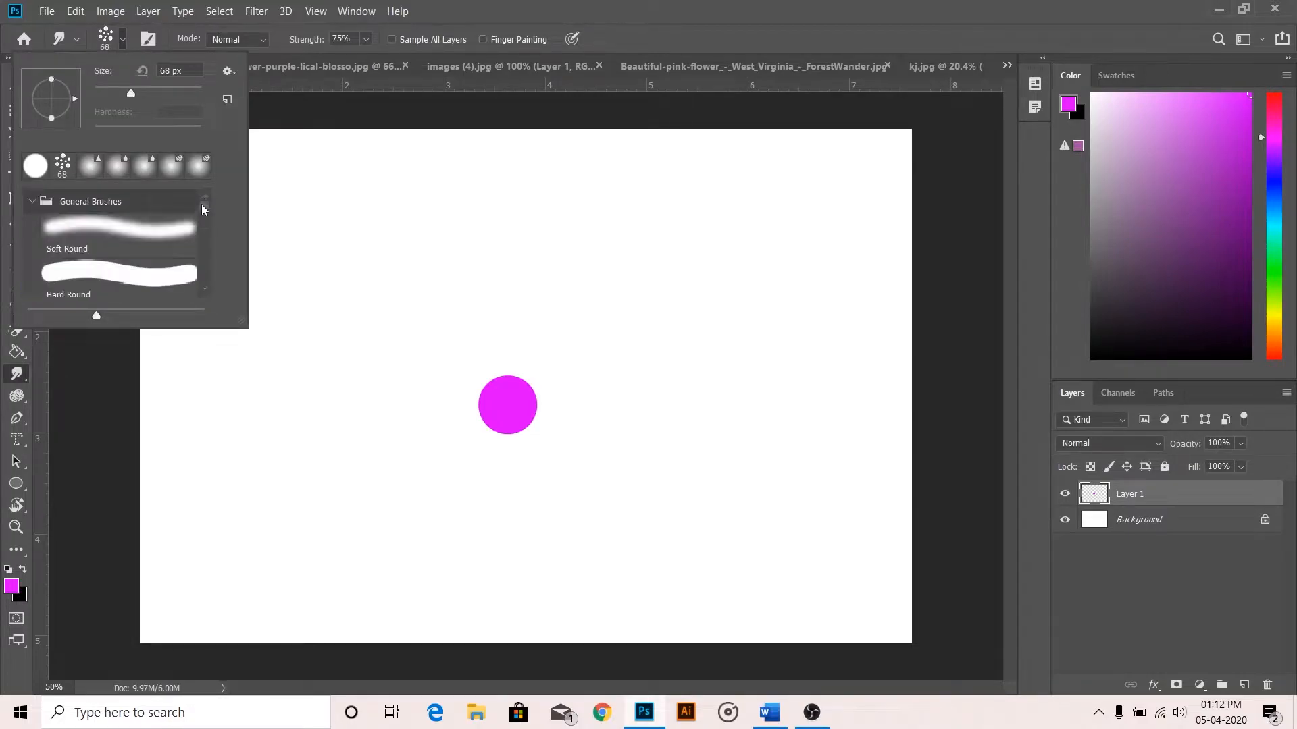
left_click(146, 232)
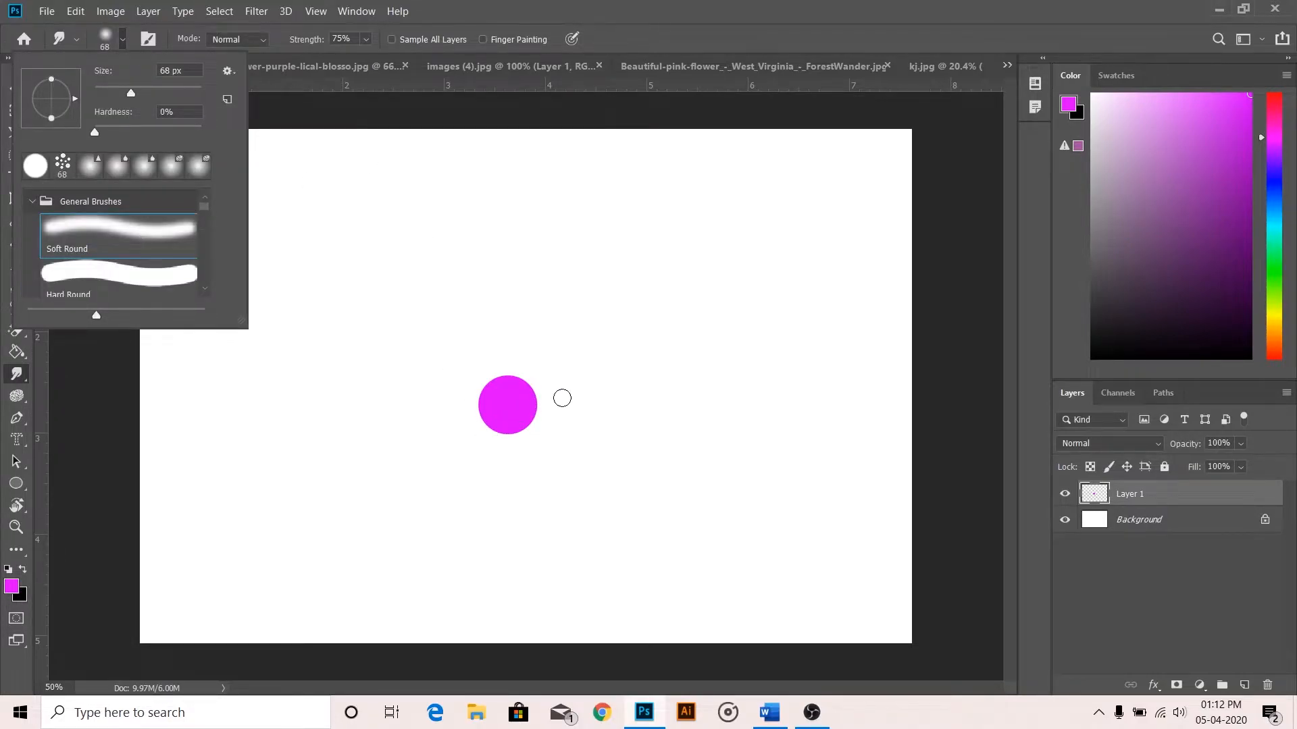
Step: Smudge the magenta dot outward in eight directions to form an eight-pointed star
left_click(506, 407)
mouse_move(513, 405)
left_mouse_down()
mouse_move(583, 406)
mouse_move(436, 409)
mouse_move(504, 364)
mouse_move(503, 335)
left_mouse_up()
mouse_move(505, 415)
left_mouse_down()
mouse_move(510, 476)
mouse_move(464, 455)
mouse_move(456, 468)
left_mouse_up()
left_click_drag(518, 393, 553, 356)
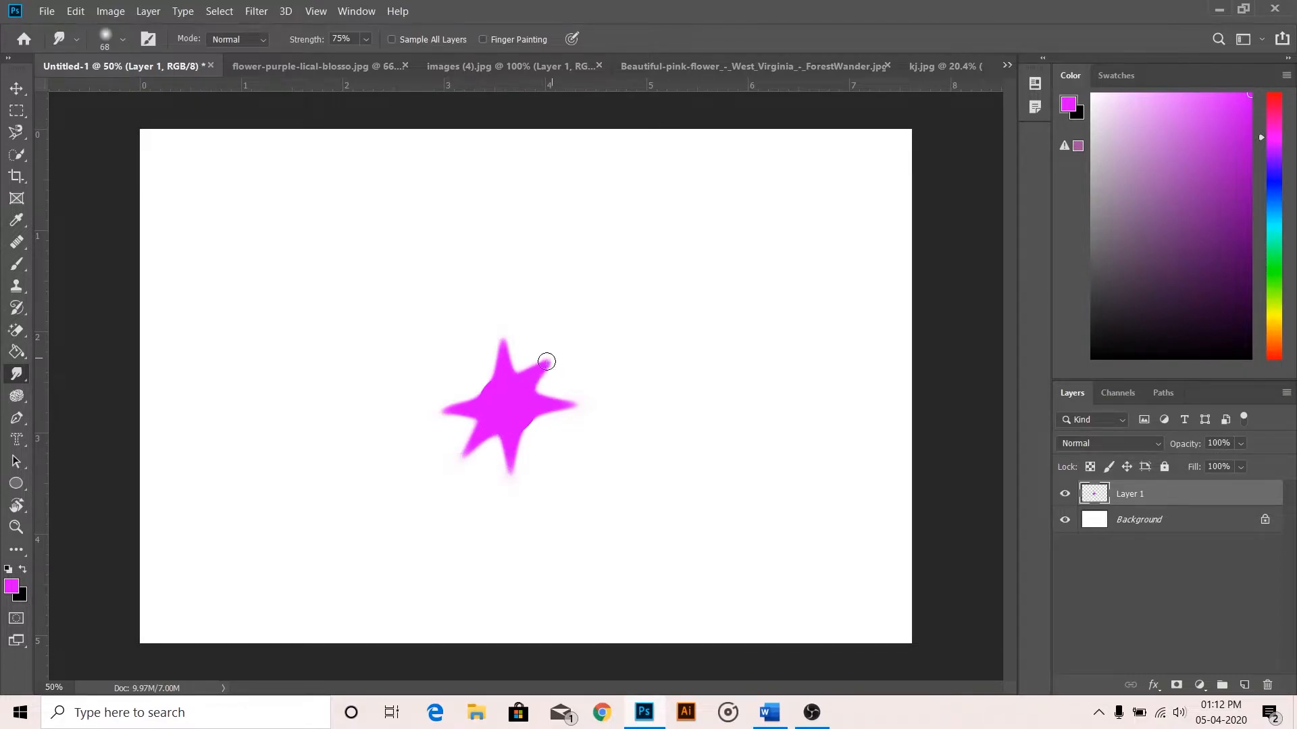
left_click_drag(483, 385, 457, 362)
left_click_drag(515, 413, 563, 457)
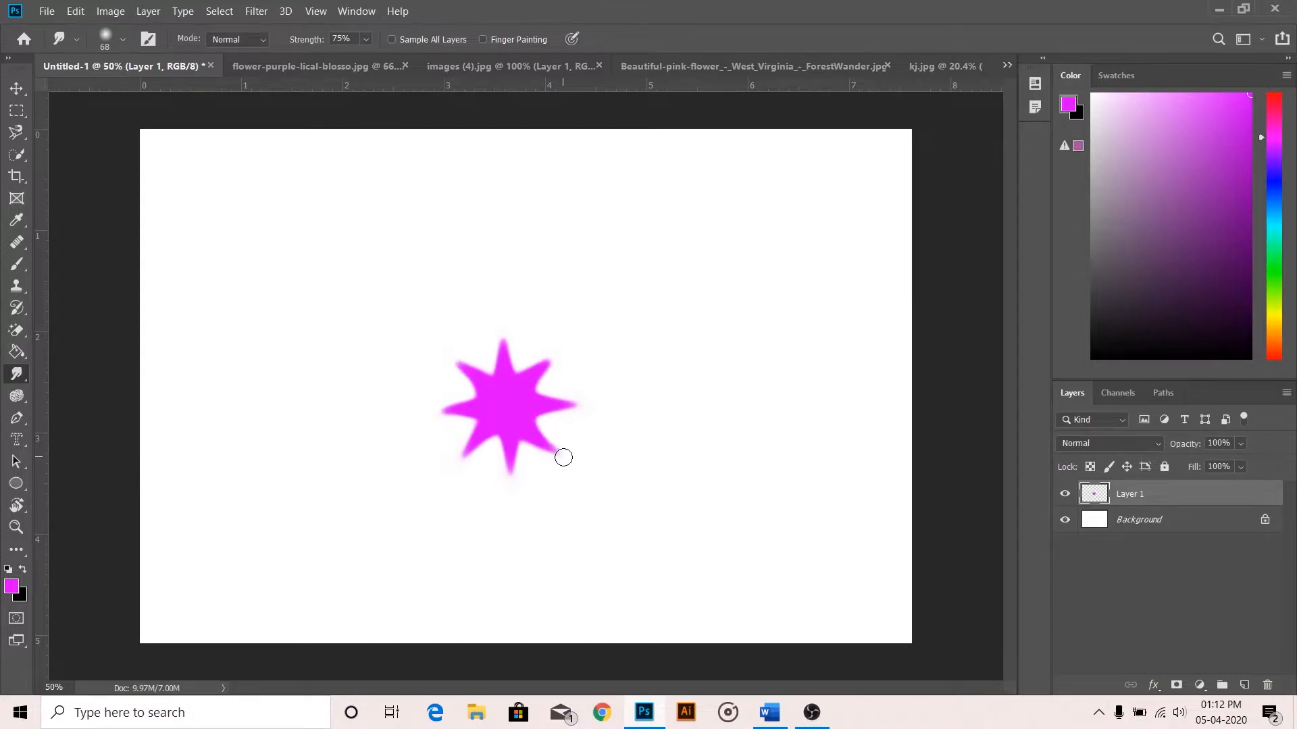
Step: Move the magenta star slightly upward on the canvas
key("v")
mouse_move(520, 420)
left_mouse_down()
mouse_move(549, 406)
mouse_move(520, 408)
left_mouse_up()
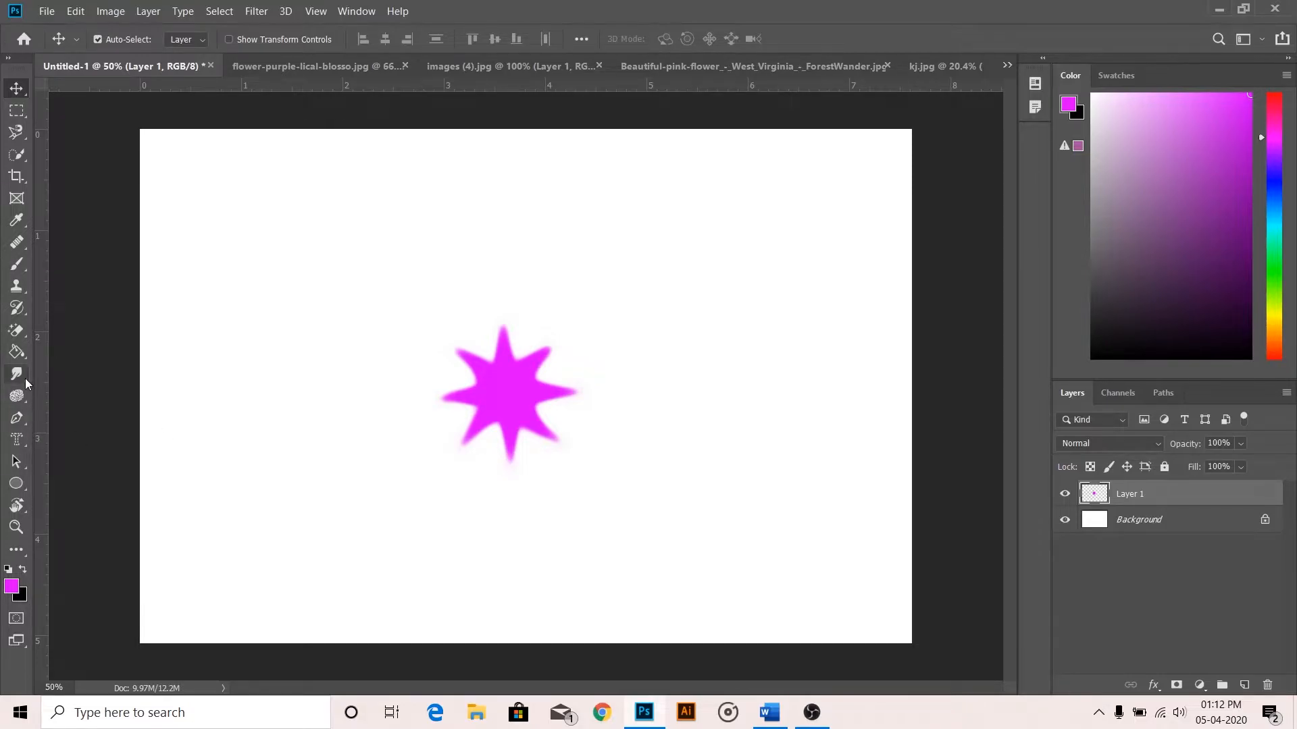
Step: In potrait.jpg, choose the Dodge tool and add a new Overlay-mode layer filled with the 50% gray neutral colour
right_click(18, 396)
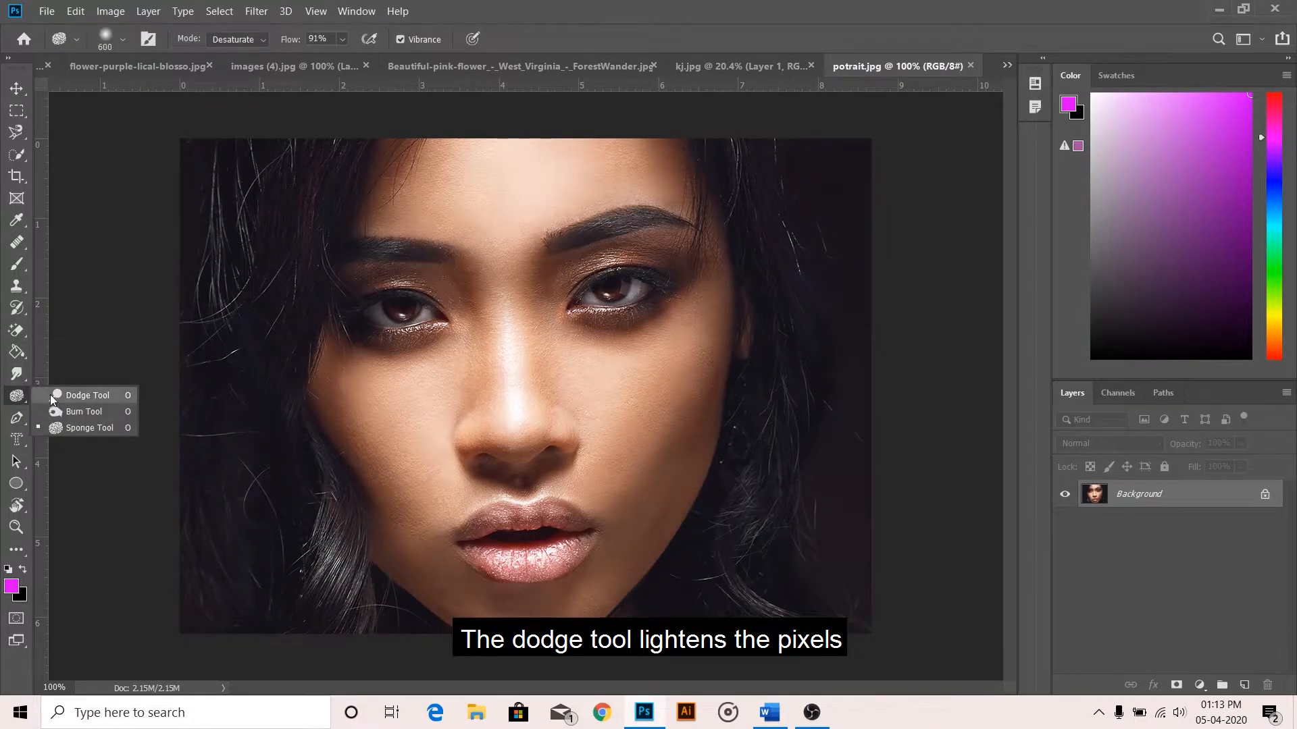
left_click(50, 395)
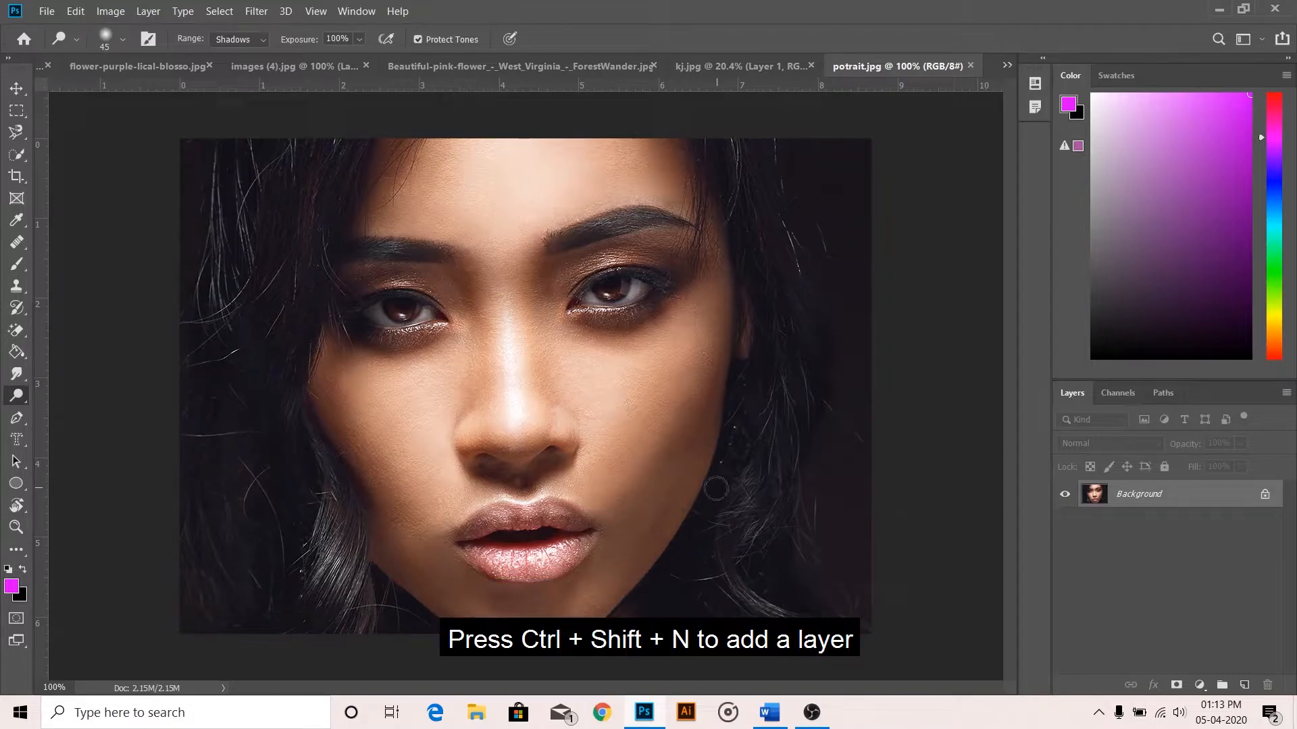
key("ctrl+shift+n")
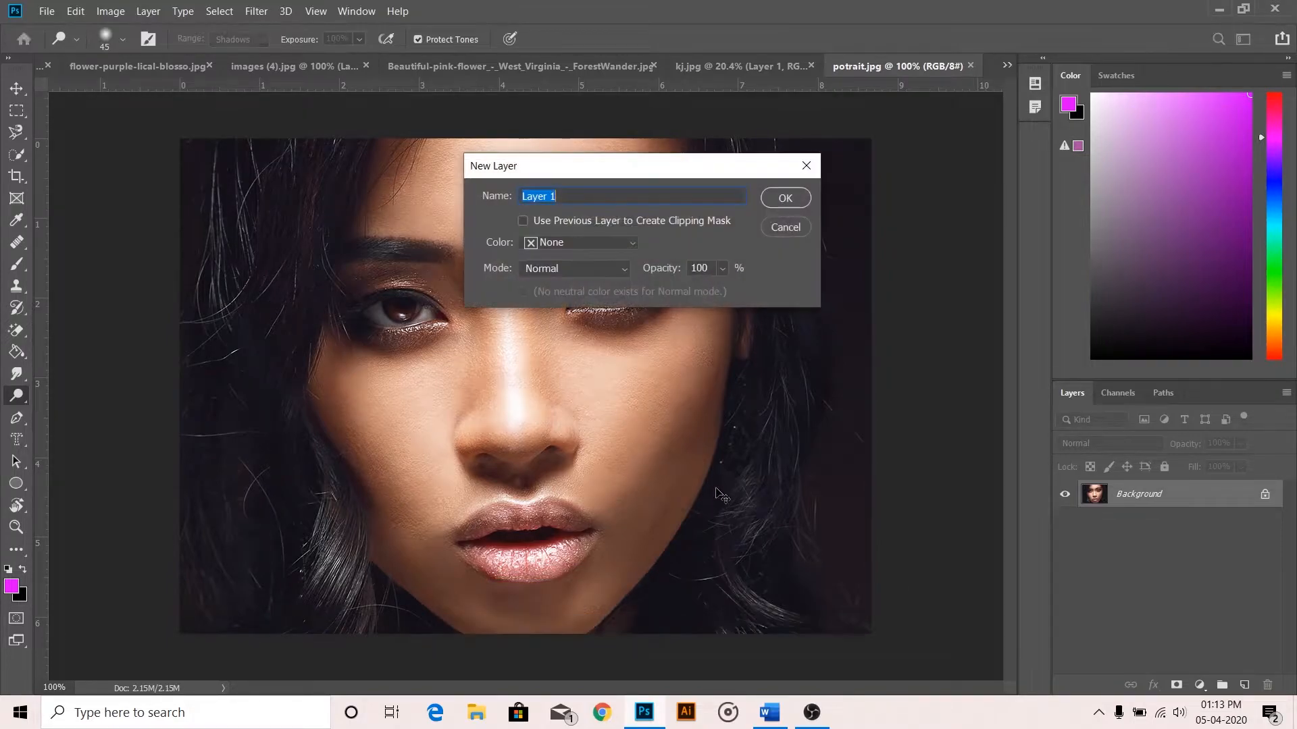
left_click(615, 269)
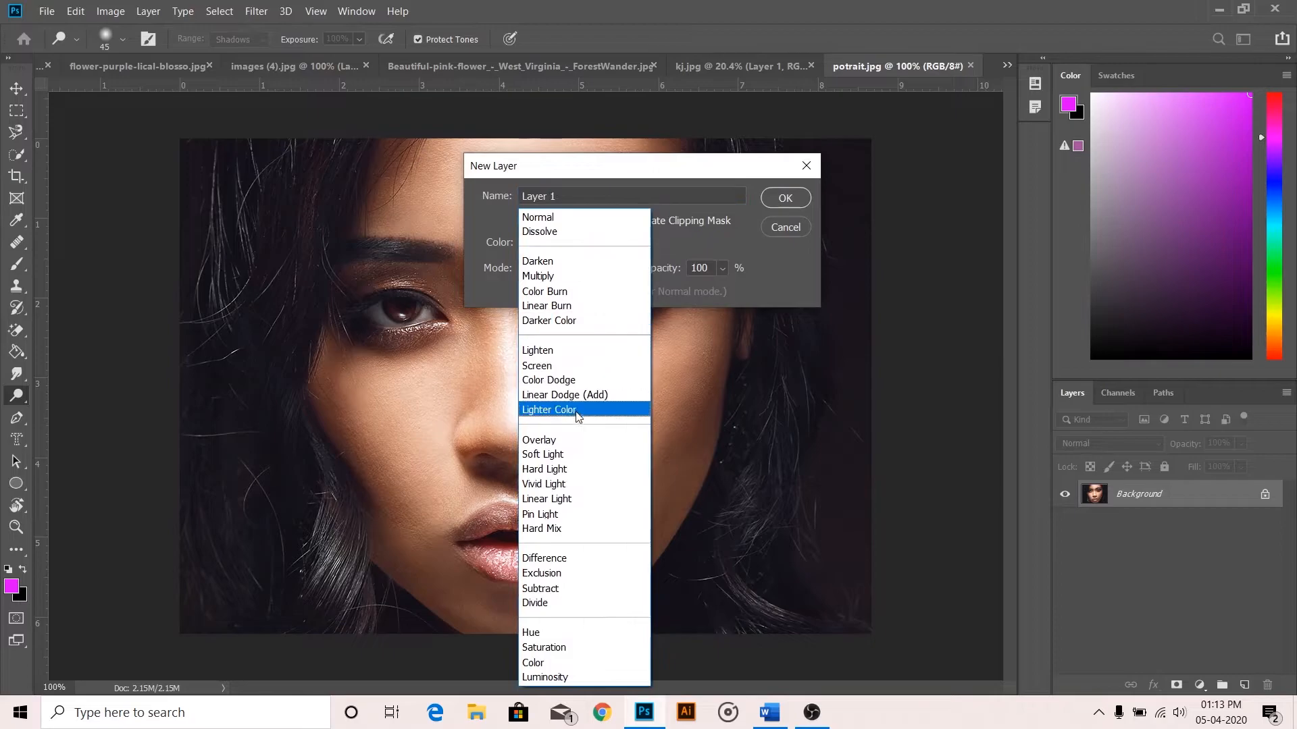
left_click(570, 440)
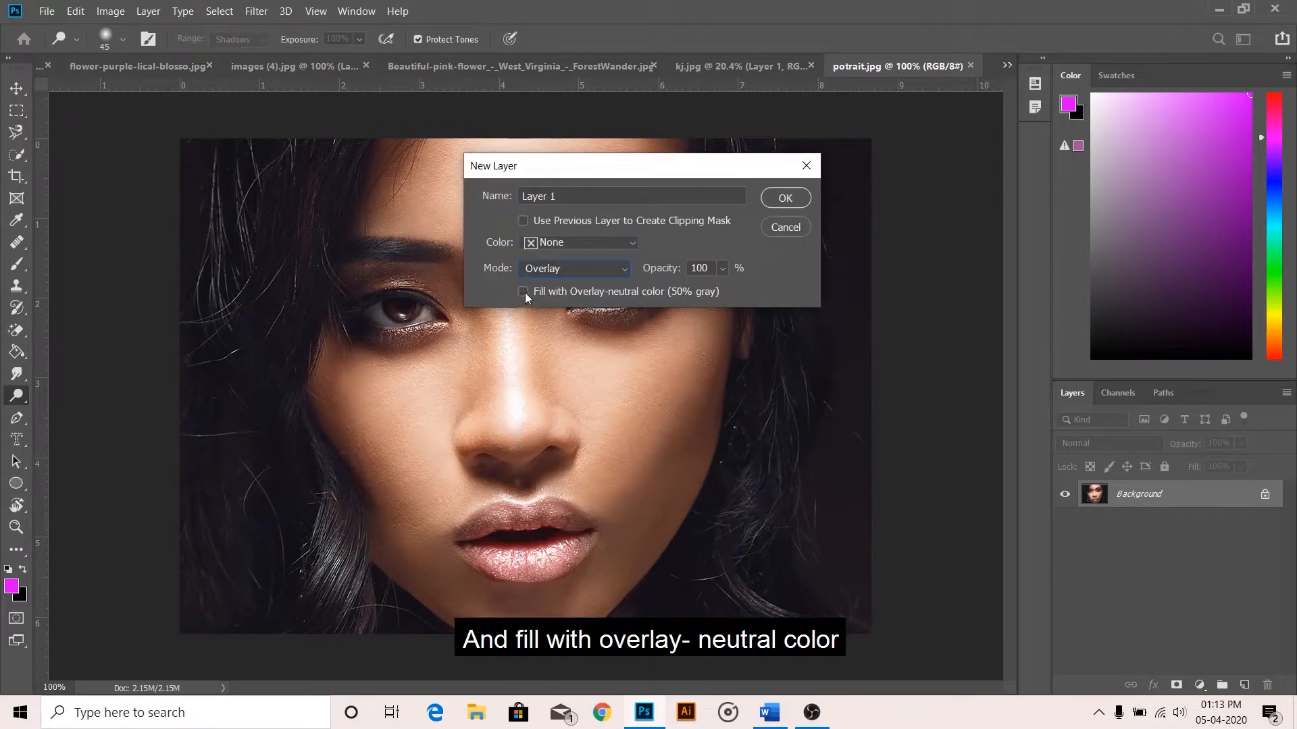
left_click(803, 200)
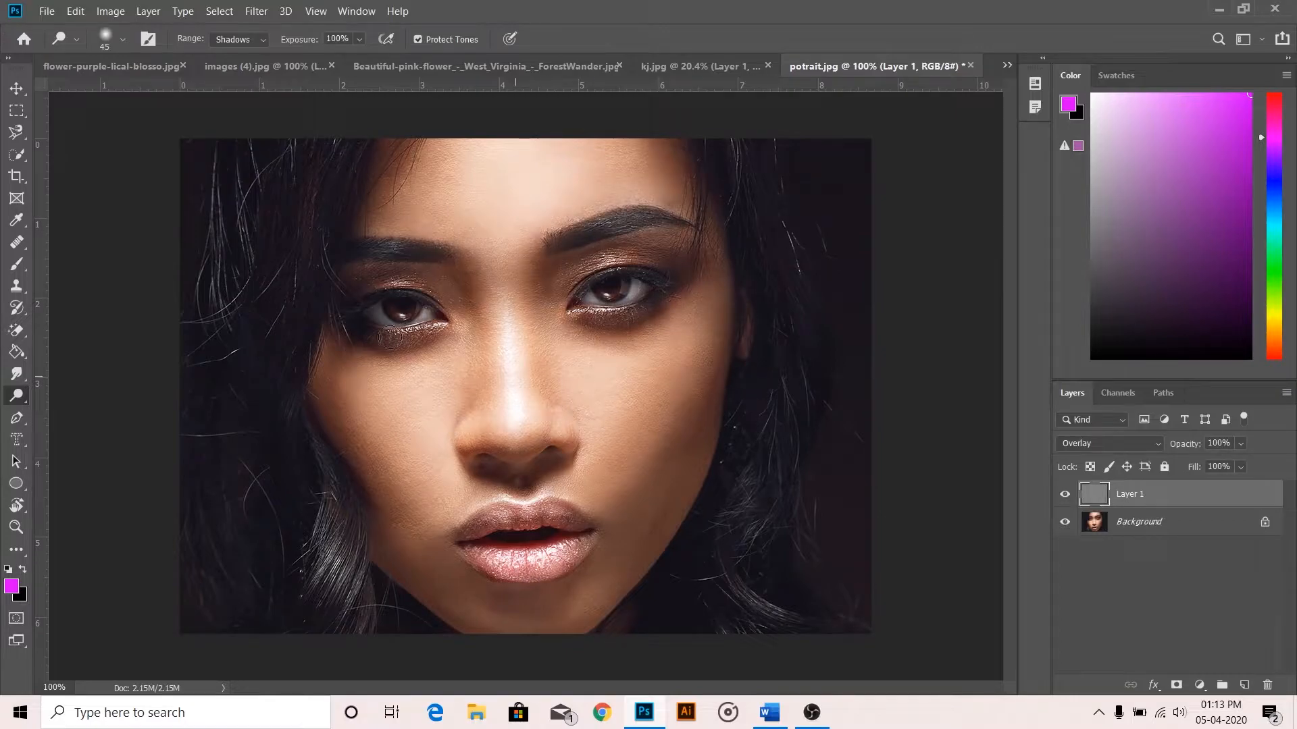
Step: Set the Dodge tool to the Shadows range with a 100 px brush
left_click(266, 39)
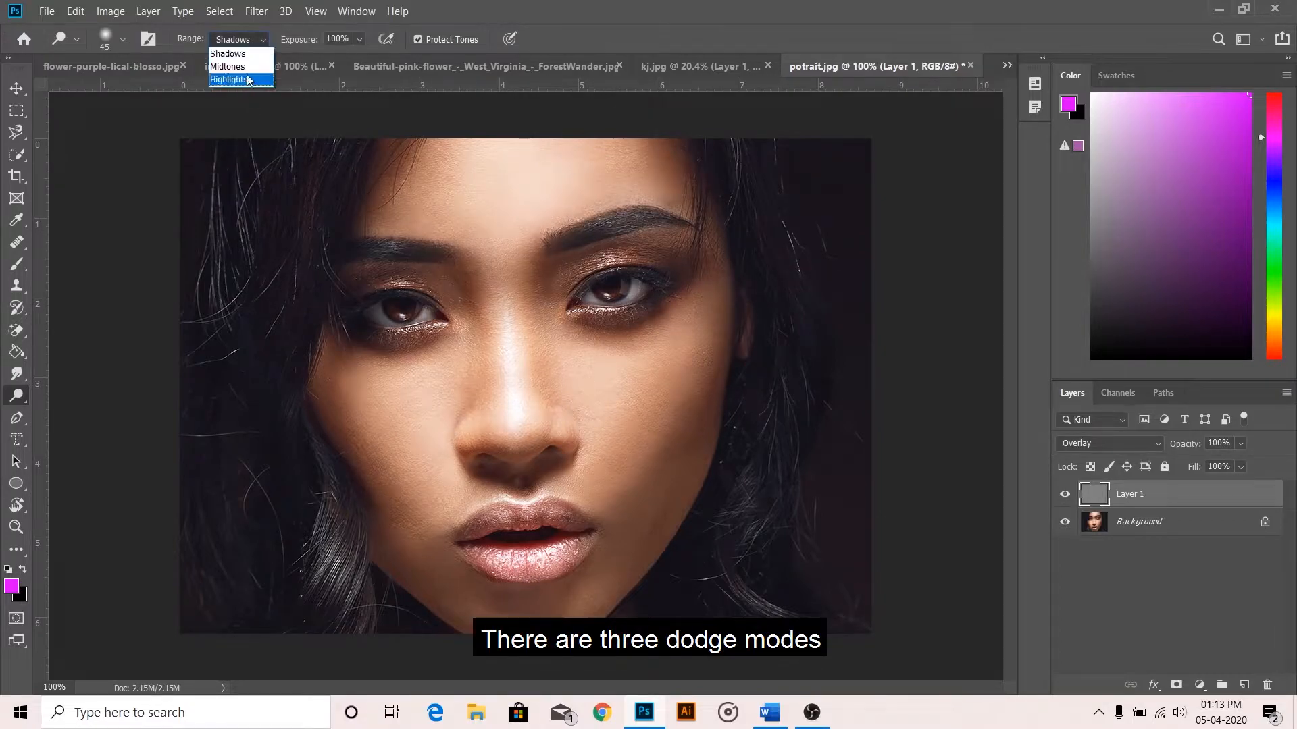
left_click(240, 54)
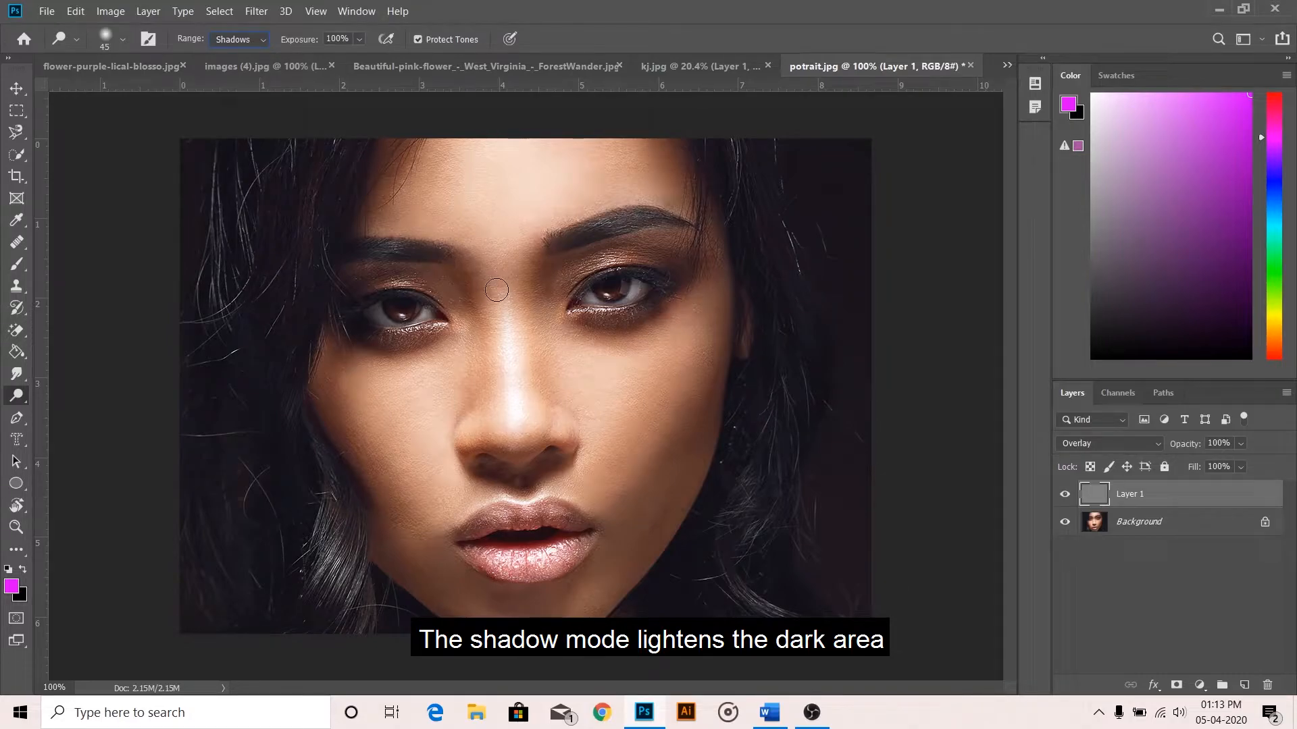
left_click(123, 39)
left_click_drag(124, 92, 138, 93)
key("BackSpace")
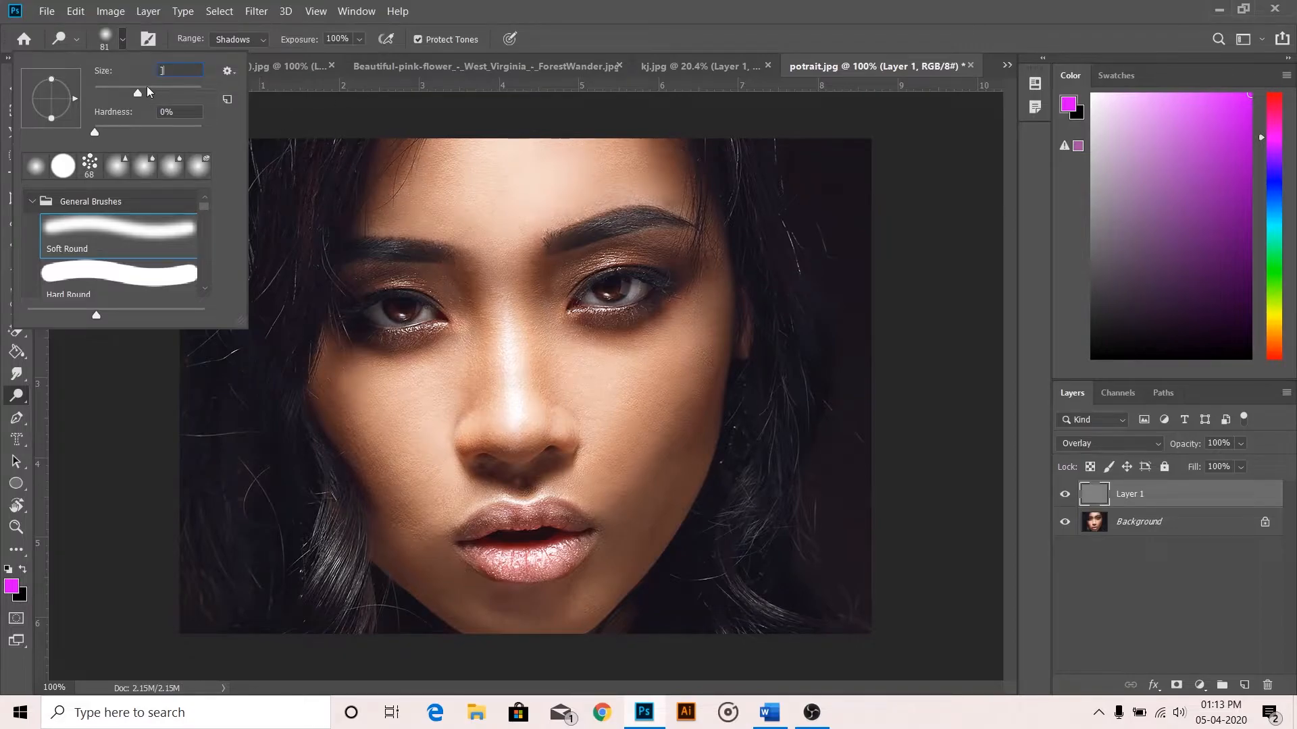
key("Return")
key("Return")
type("100")
key("Return")
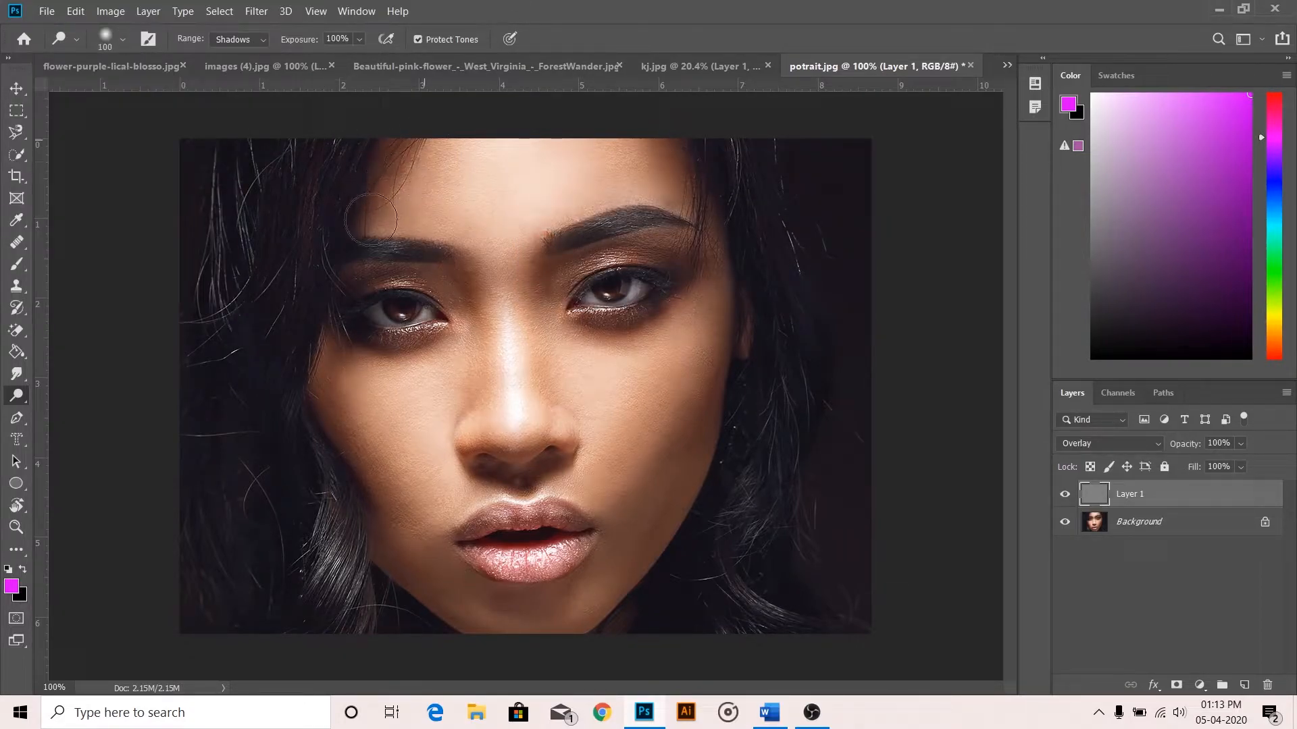
Step: Dodge the shadows from the forehead down across the face on Layer 1 and toggle the layer's visibility to compare
mouse_move(396, 157)
left_mouse_down()
mouse_move(640, 192)
mouse_move(676, 171)
mouse_move(675, 142)
mouse_move(713, 340)
mouse_move(614, 600)
mouse_move(731, 356)
mouse_move(337, 416)
mouse_move(379, 498)
mouse_move(476, 598)
mouse_move(319, 372)
mouse_move(426, 578)
mouse_move(612, 605)
mouse_move(718, 348)
mouse_move(660, 571)
left_mouse_up()
left_click(1067, 495)
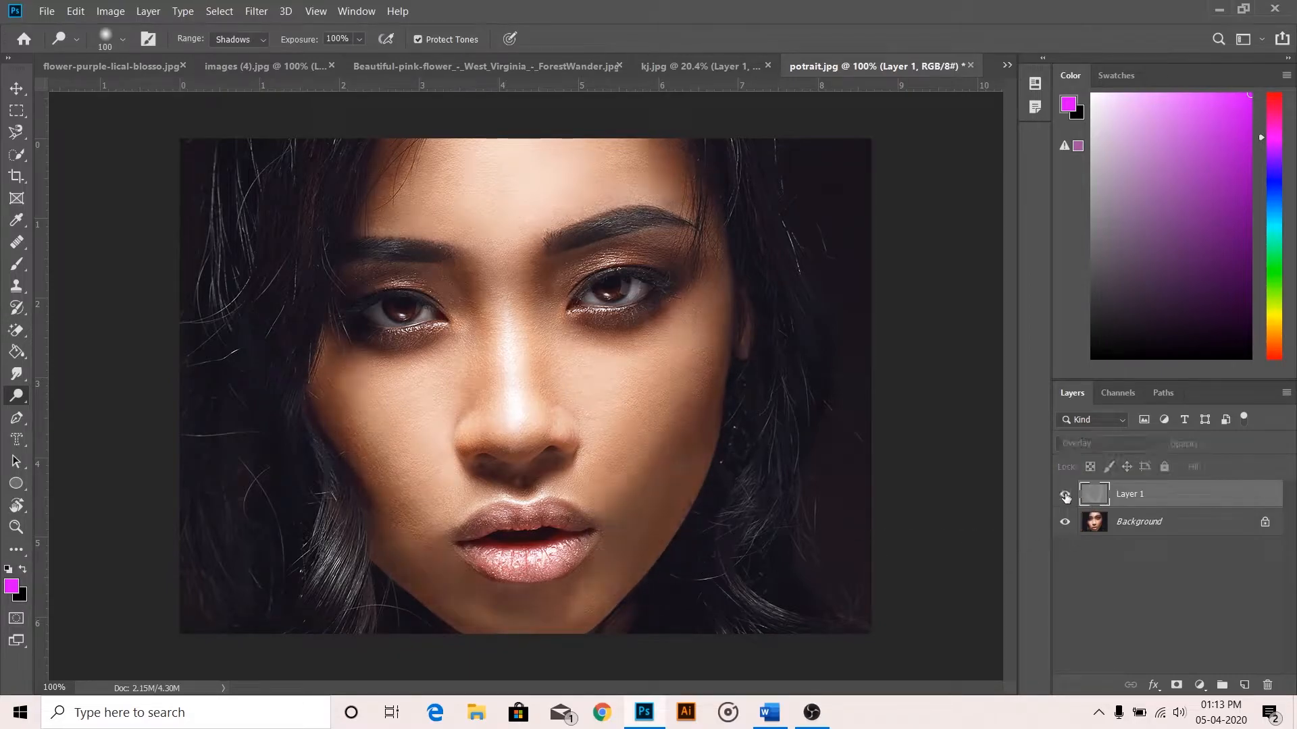
left_click(1067, 495)
Step: Dodge the midtones of the forehead and cheeks with a 139 px brush and undo the last stroke
left_click(250, 40)
left_click(247, 72)
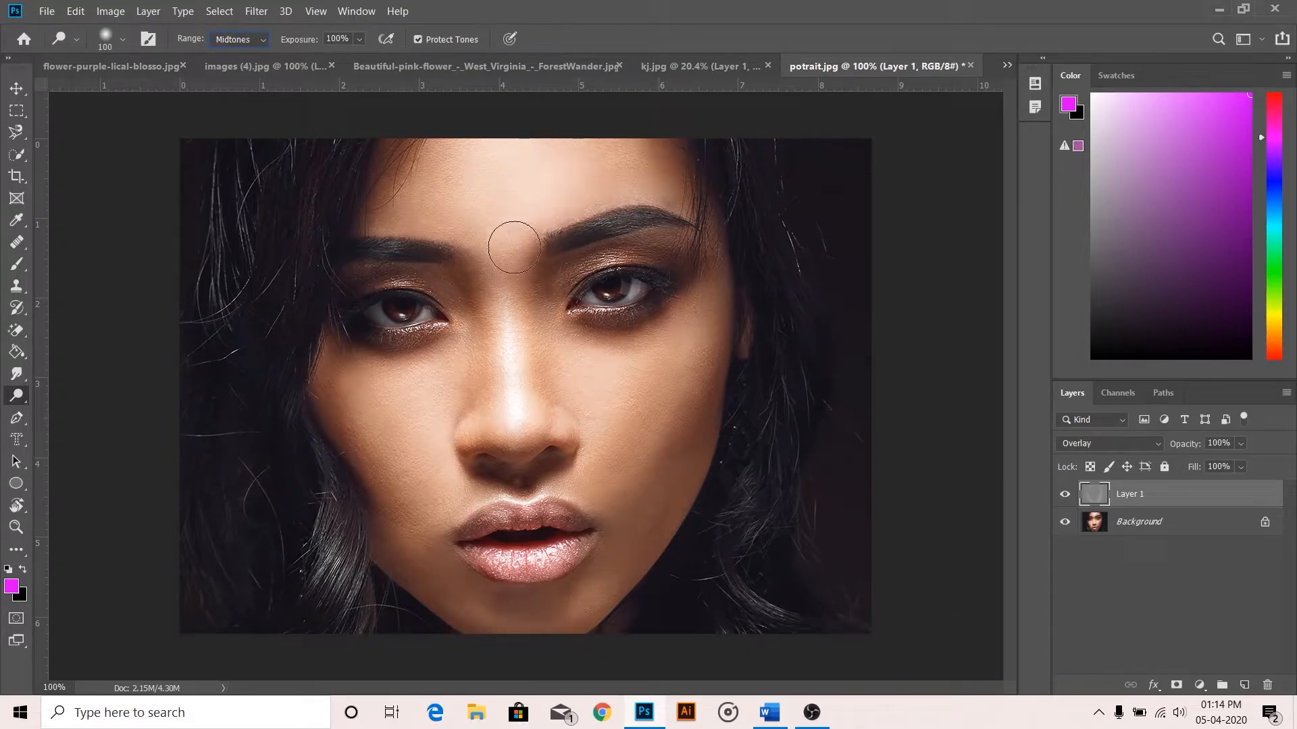
left_click(123, 39)
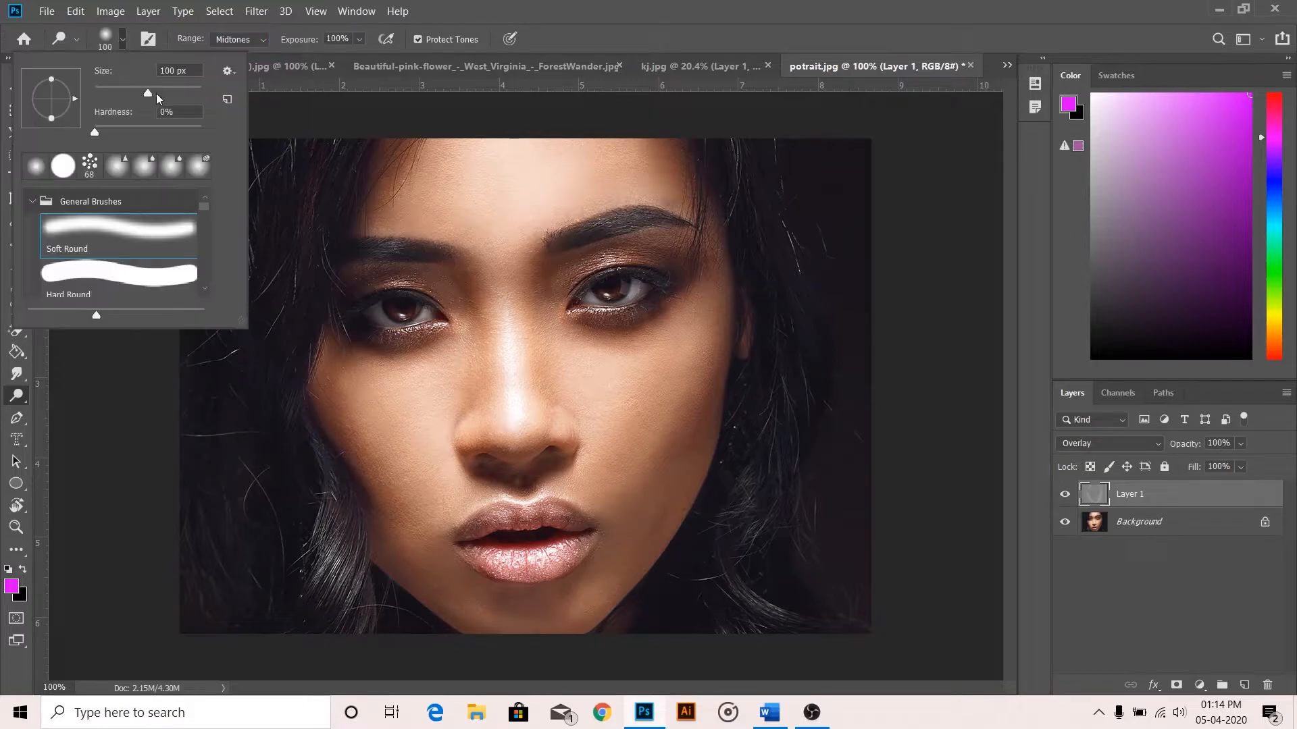
left_click_drag(160, 92, 161, 92)
left_click(672, 3)
mouse_move(402, 176)
left_mouse_down()
mouse_move(611, 156)
mouse_move(661, 199)
mouse_move(428, 226)
mouse_move(417, 240)
left_mouse_up()
left_click_drag(464, 280, 412, 480)
mouse_move(354, 378)
left_mouse_down()
mouse_move(523, 629)
mouse_move(636, 514)
mouse_move(723, 297)
mouse_move(589, 484)
mouse_move(706, 270)
mouse_move(710, 234)
left_mouse_up()
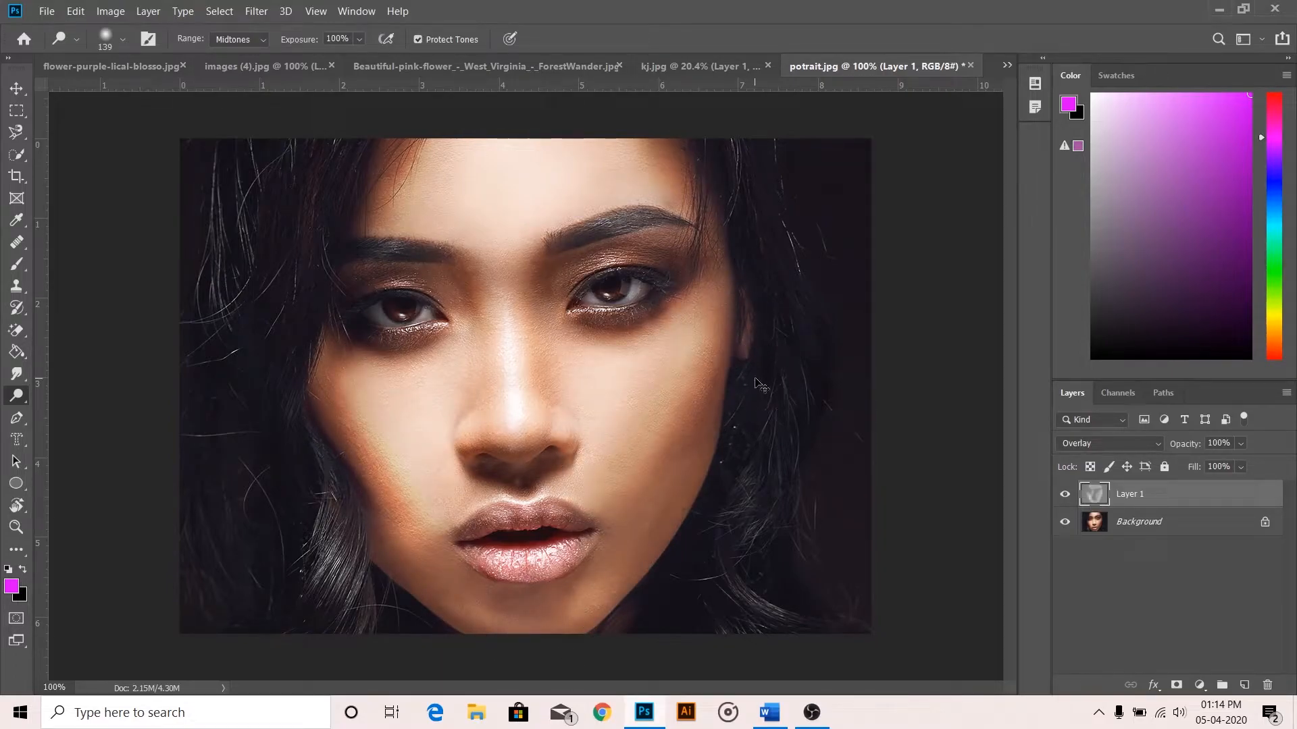
key("ctrl+z")
Step: Set the Dodge exposure to 50%, lighten the midtones of both cheeks and toggle Layer 1's visibility to compare
left_click(358, 40)
left_click_drag(375, 58, 338, 63)
mouse_move(371, 398)
left_mouse_down()
mouse_move(438, 525)
mouse_move(434, 481)
mouse_move(451, 552)
left_mouse_up()
mouse_move(679, 351)
left_mouse_down()
mouse_move(650, 423)
mouse_move(684, 343)
left_mouse_up()
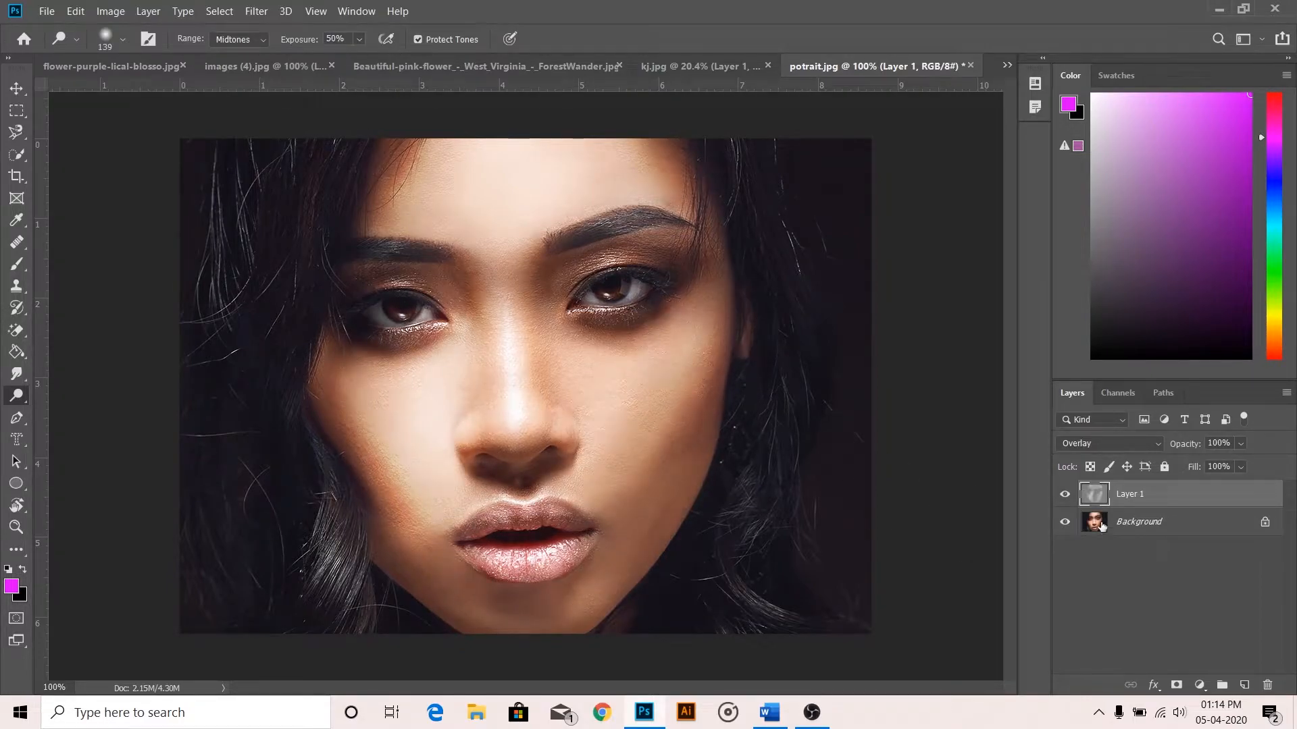
left_click(1064, 495)
left_click(1064, 495)
Step: Set the Dodge tool to Highlights with a 70 px brush and brighten the bridge of the nose
left_click(238, 39)
left_click(238, 80)
key("bracketleft")
key("bracketleft")
key("bracketleft")
key("bracketleft")
key("bracketleft")
mouse_move(512, 322)
left_mouse_down()
mouse_move(512, 414)
mouse_move(500, 280)
mouse_move(508, 297)
left_mouse_up()
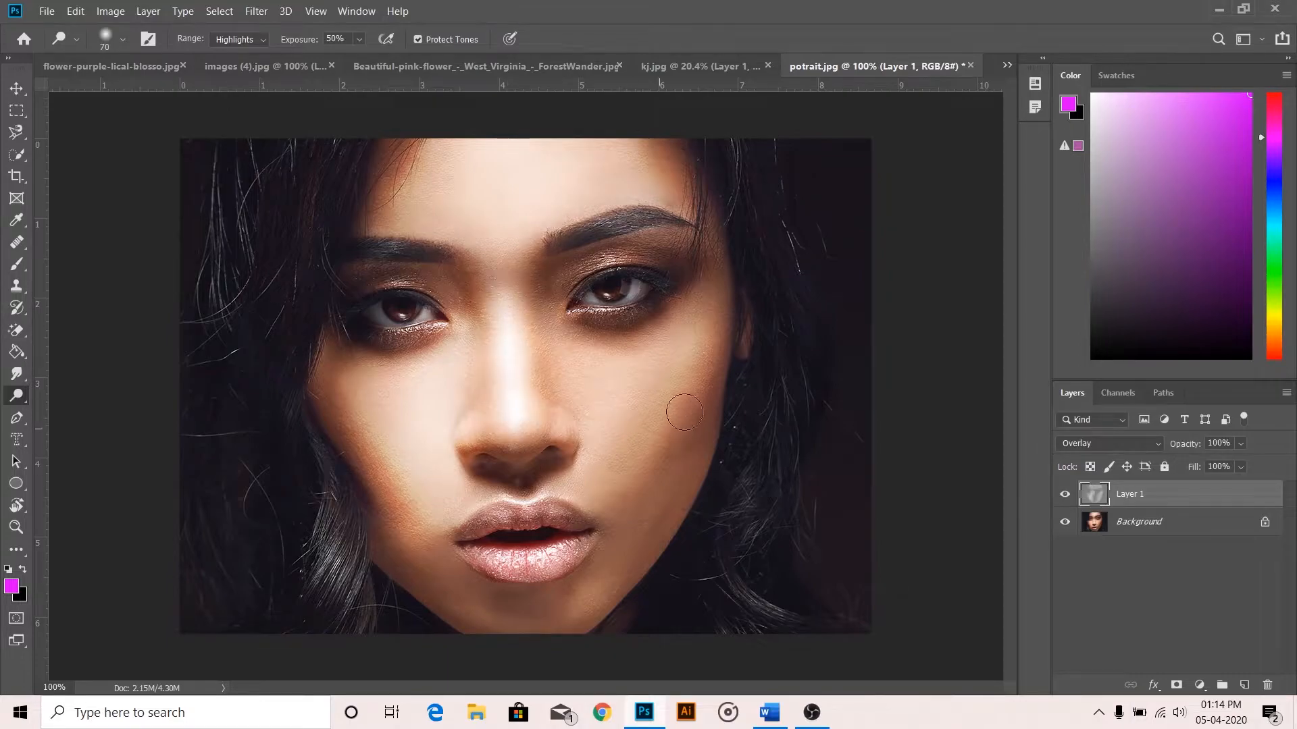
Step: Try dodging highlights on each cheek at 50% exposure and undo each stroke
mouse_move(694, 335)
left_mouse_down()
mouse_move(630, 471)
mouse_move(605, 483)
left_mouse_up()
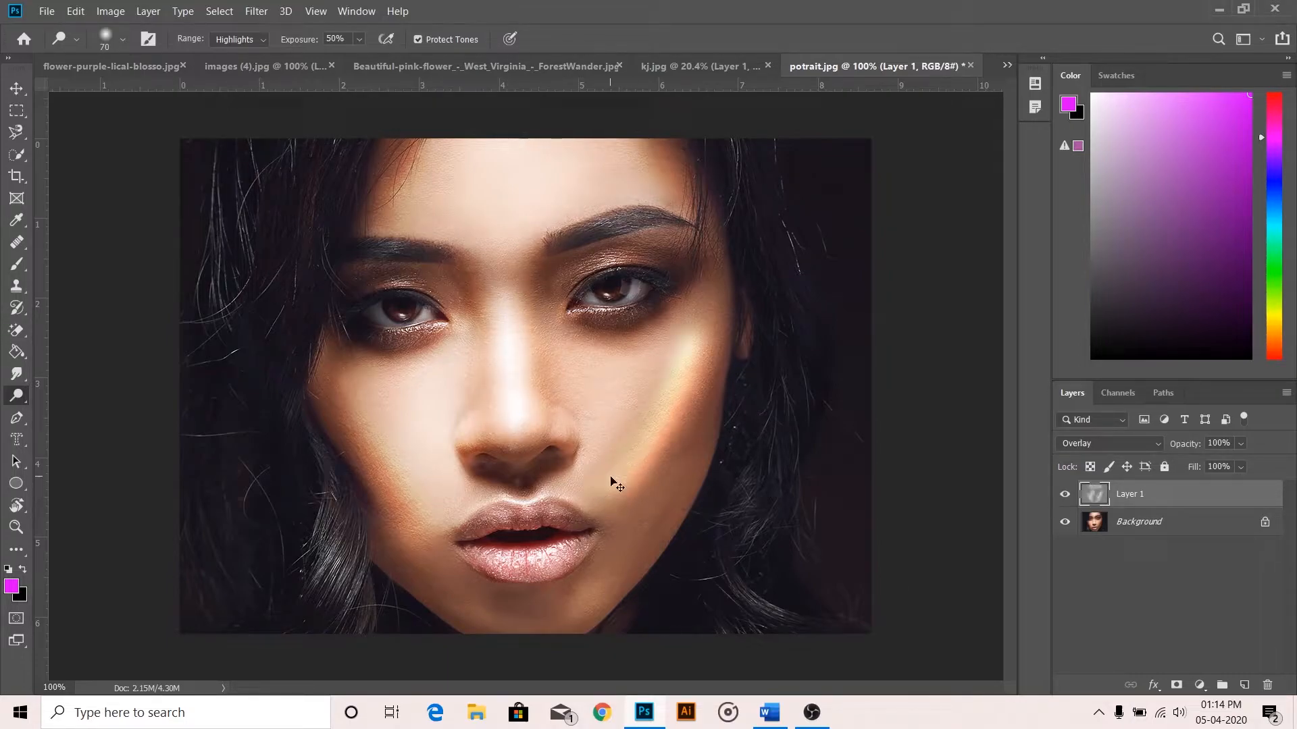
key("ctrl+z")
mouse_move(449, 338)
left_mouse_down()
mouse_move(424, 400)
mouse_move(420, 481)
left_mouse_up()
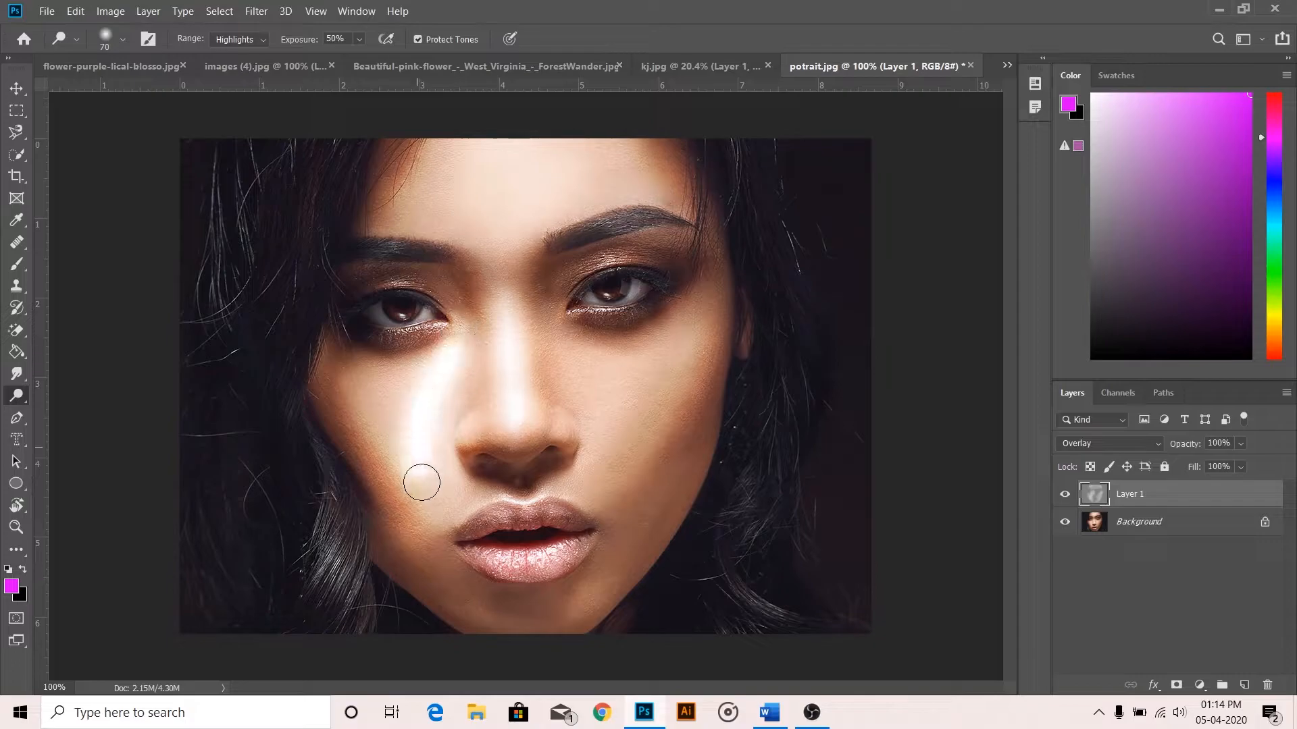
key("ctrl+z")
Step: Lower the Dodge exposure further and brighten the highlights on the cheek beside the nose and above the lips
left_click(356, 40)
left_click(337, 60)
mouse_move(452, 336)
left_mouse_down()
mouse_move(427, 459)
mouse_move(456, 349)
mouse_move(442, 422)
mouse_move(449, 491)
left_mouse_up()
left_click_drag(580, 492, 487, 497)
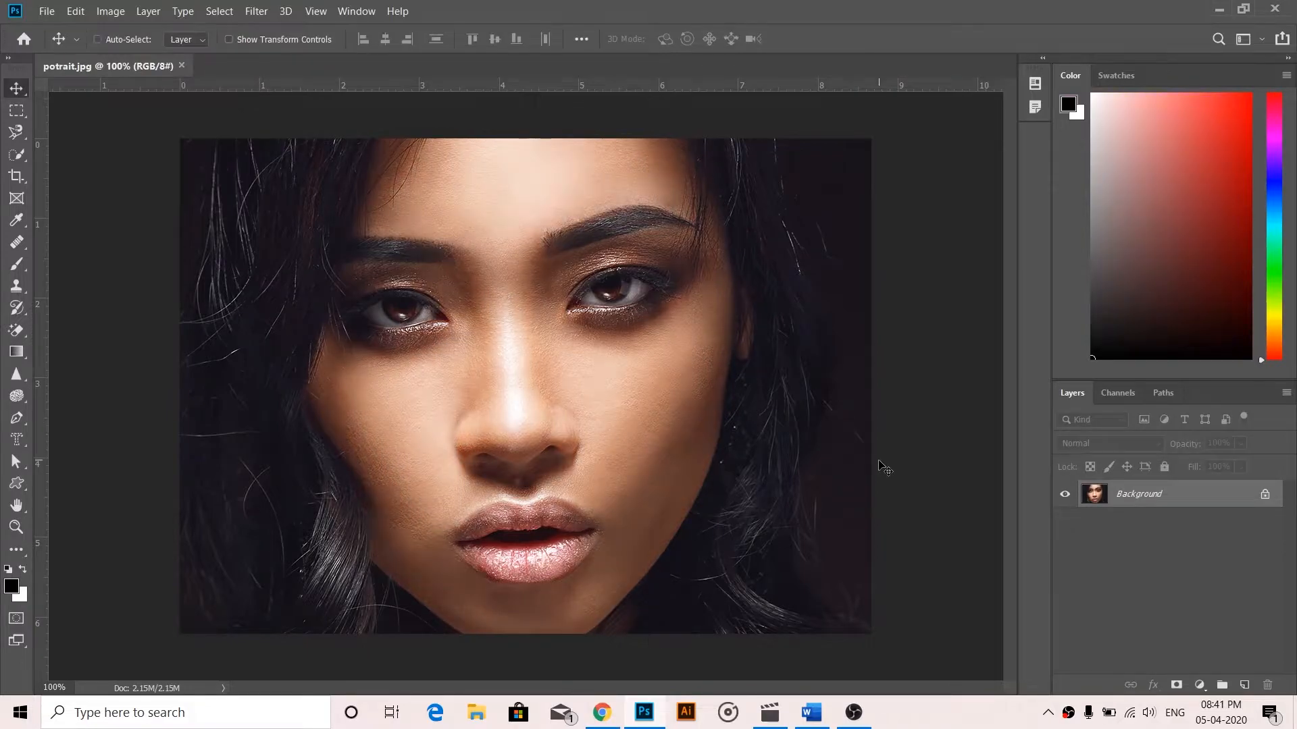
Step: Add a new Overlay-mode layer filled with 50% gray above the original portrait's Background layer
key("ctrl+shift+n")
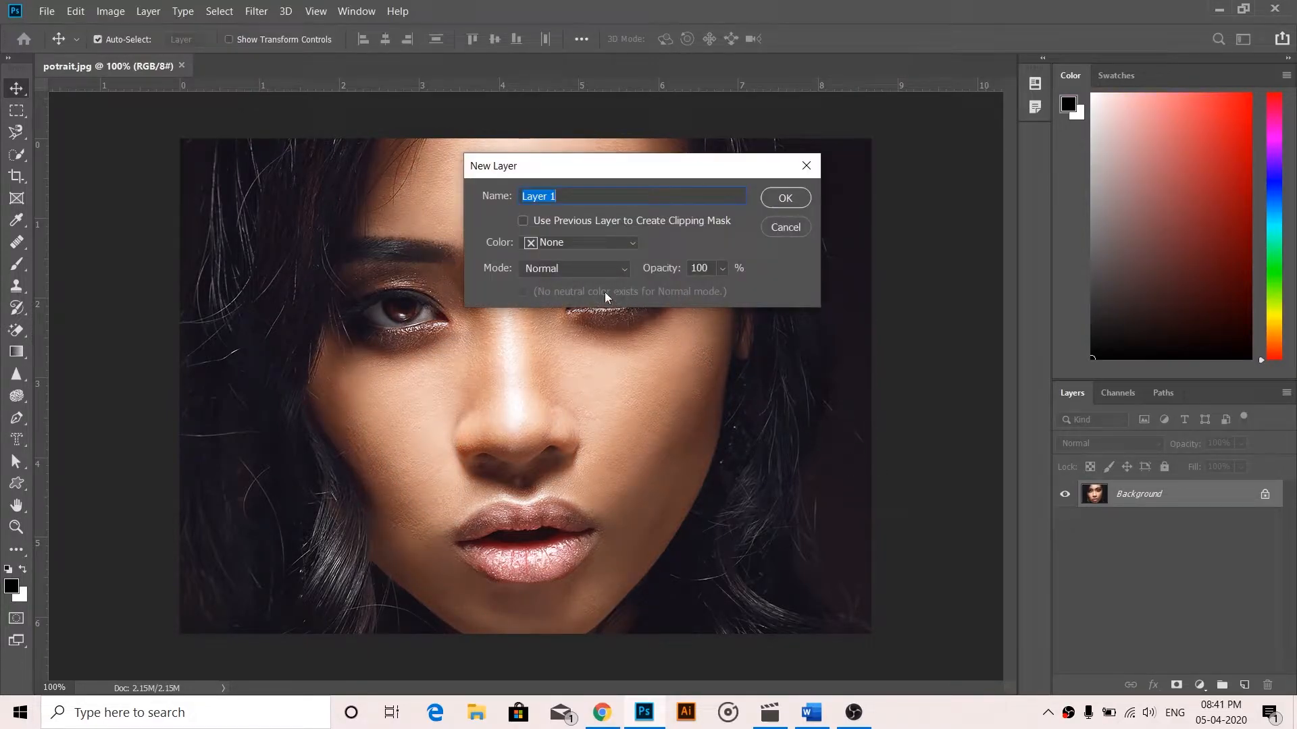
left_click(605, 268)
left_click(554, 440)
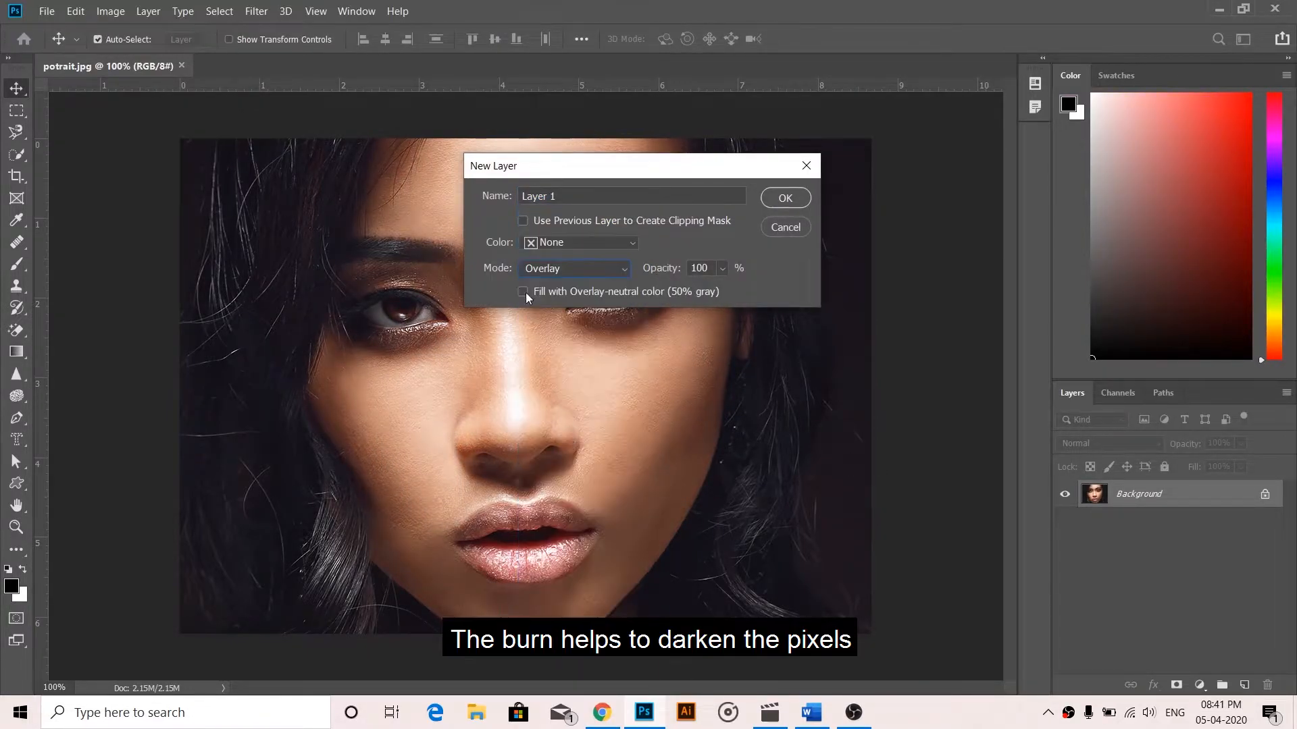
left_click(785, 199)
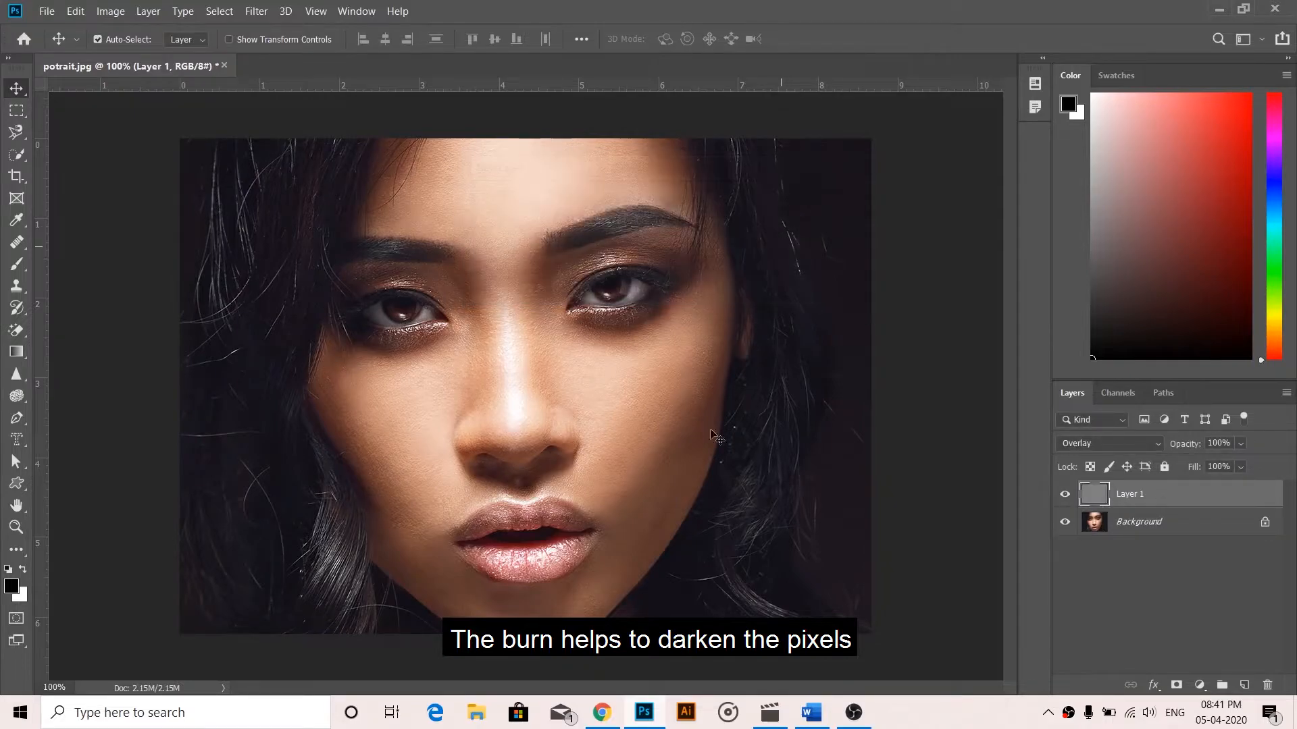
Step: Choose the Burn tool with the Shadows range and toggle Layer 1's visibility to compare the burned shadows
left_click(30, 396)
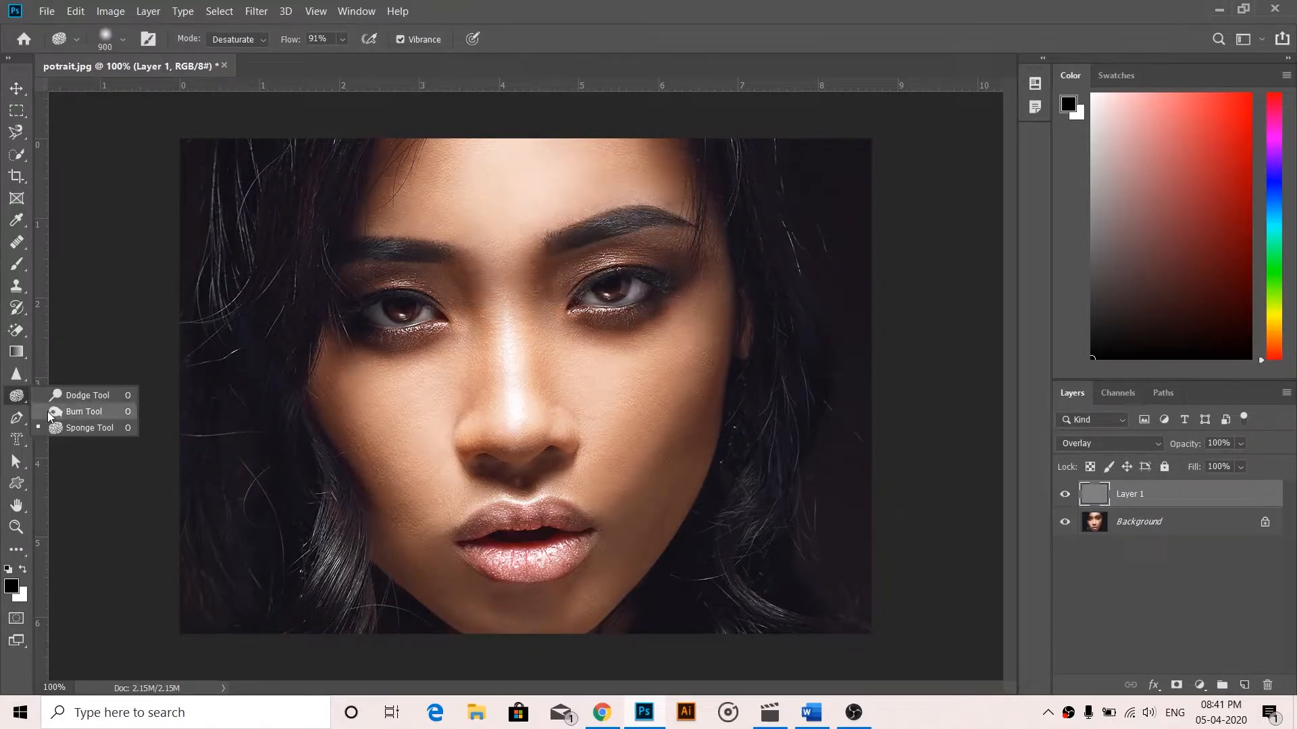
left_click(48, 417)
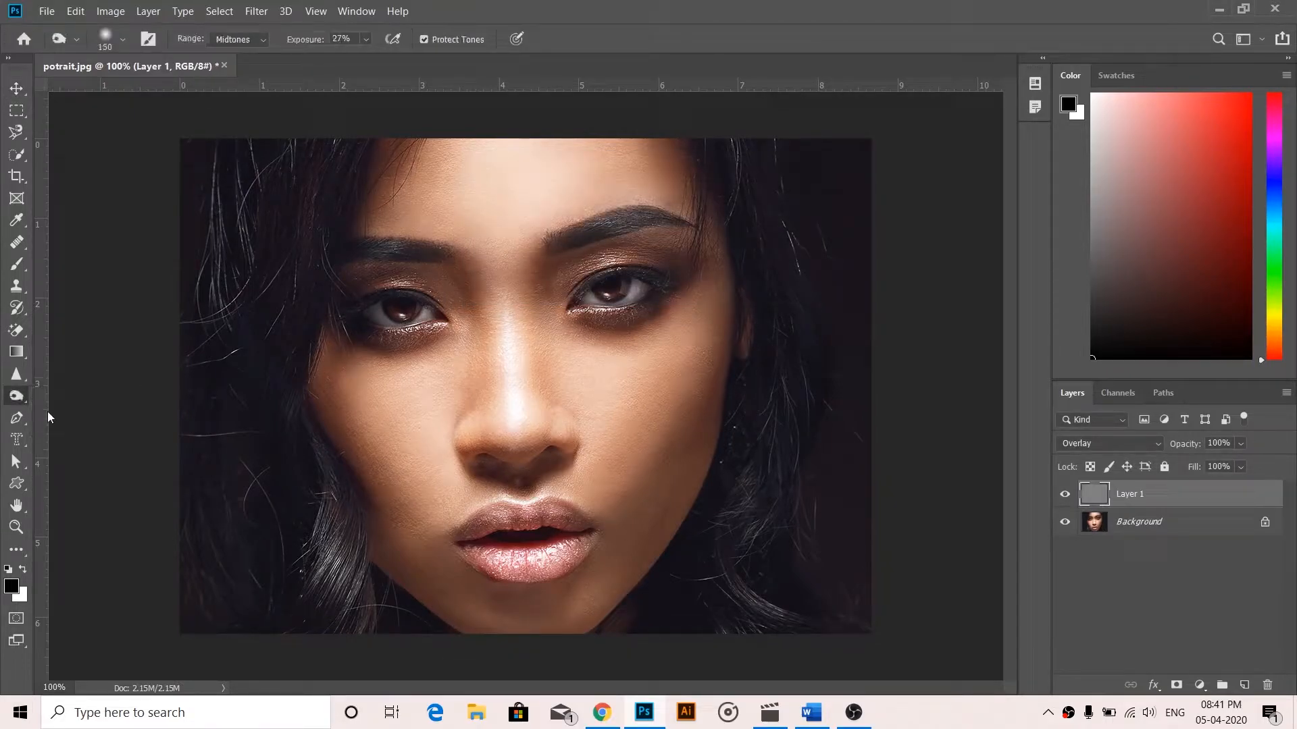
left_click(256, 42)
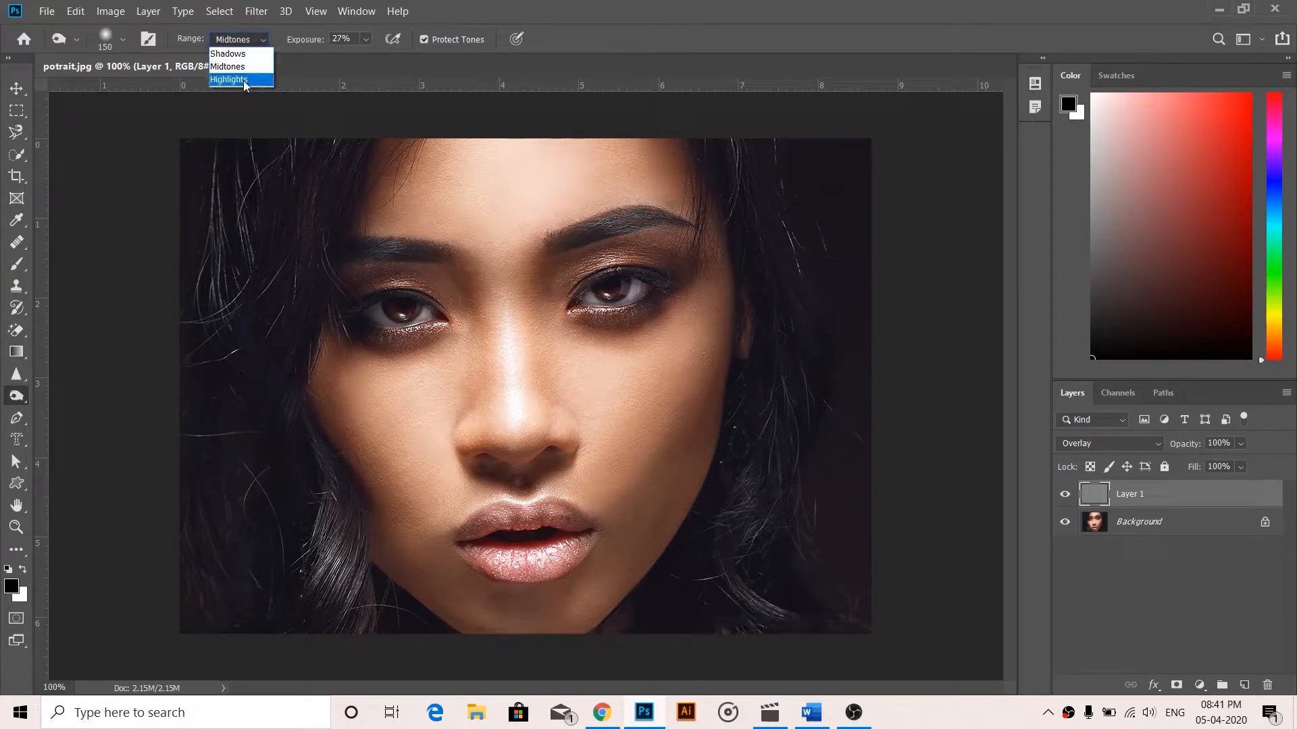
left_click(227, 54)
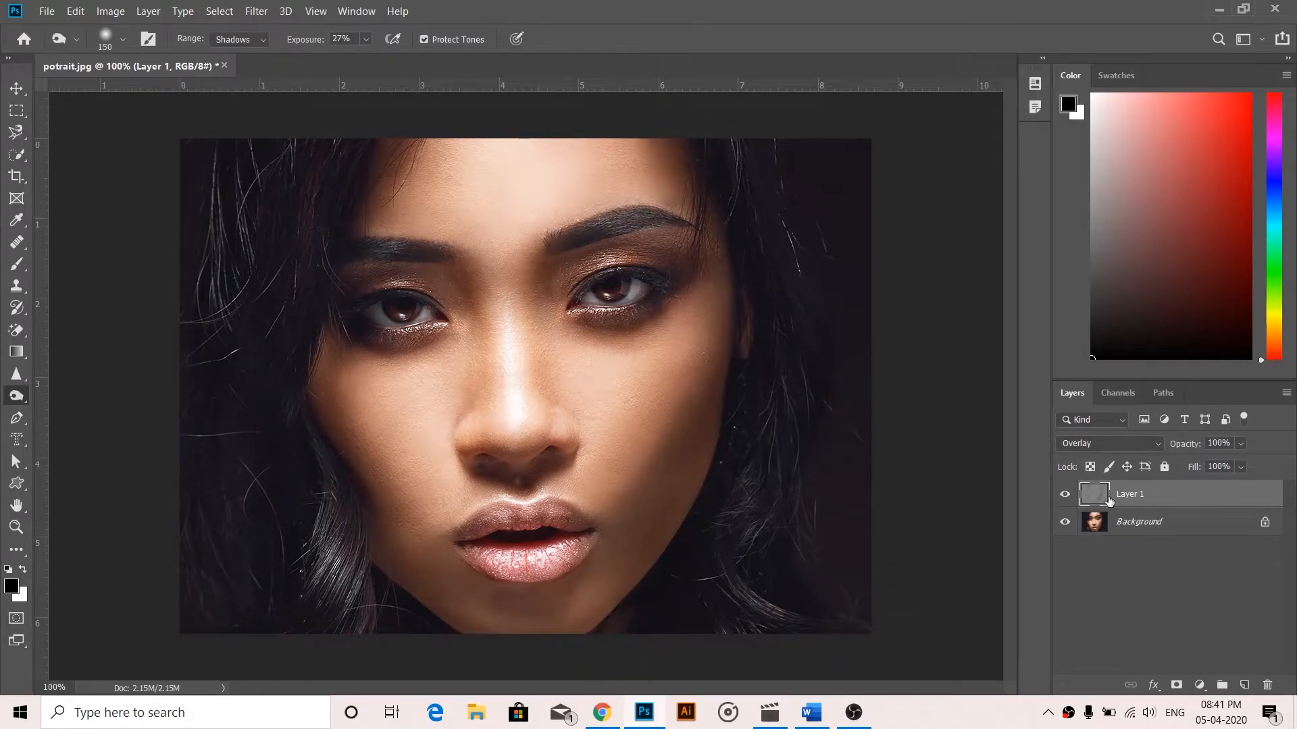
left_click(1069, 498)
left_click(1066, 495)
left_click(1065, 496)
left_click(1065, 495)
Step: Burn the forehead and cheek on Layer 1 with the 150 px brush, compare before and after, and hide the layer
left_click(240, 39)
left_click(232, 52)
left_click_drag(589, 157, 446, 222)
mouse_move(397, 426)
left_mouse_down()
mouse_move(427, 490)
mouse_move(664, 503)
mouse_move(413, 431)
left_mouse_up()
left_click(1065, 495)
left_click(1065, 495)
left_click(1065, 496)
Step: Add a second gray-filled Overlay layer directly above the Background layer and clipped to it
left_click(1105, 526)
key("ctrl+shift+n")
left_click(584, 268)
left_click(561, 440)
left_click(786, 196)
Step: Set the Burn tool to Highlights with a higher exposure, darken the nose-to-lips highlights on Layer 2 and toggle the layer to compare
left_click(236, 39)
left_click(233, 78)
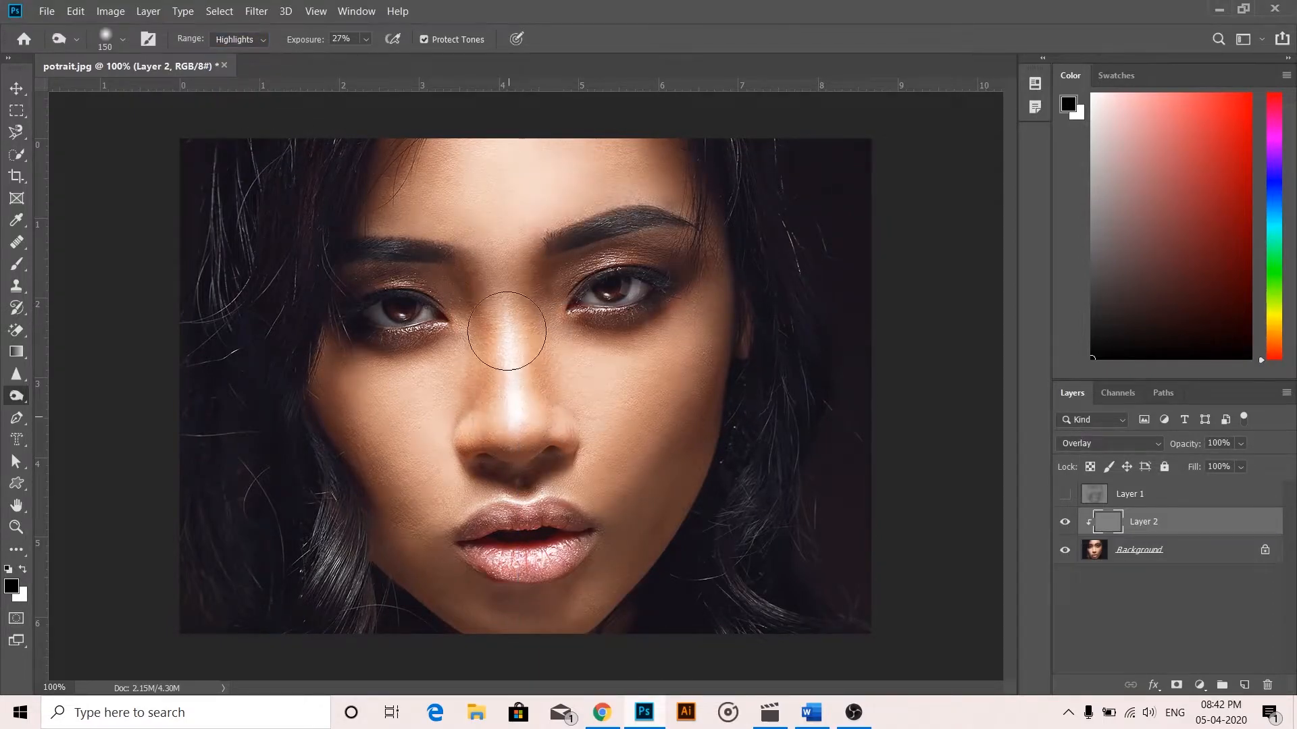
left_click_drag(365, 38, 397, 60)
mouse_move(516, 335)
left_mouse_down()
mouse_move(524, 415)
mouse_move(516, 324)
mouse_move(538, 496)
mouse_move(566, 559)
left_mouse_up()
left_click(1065, 522)
left_click(1065, 522)
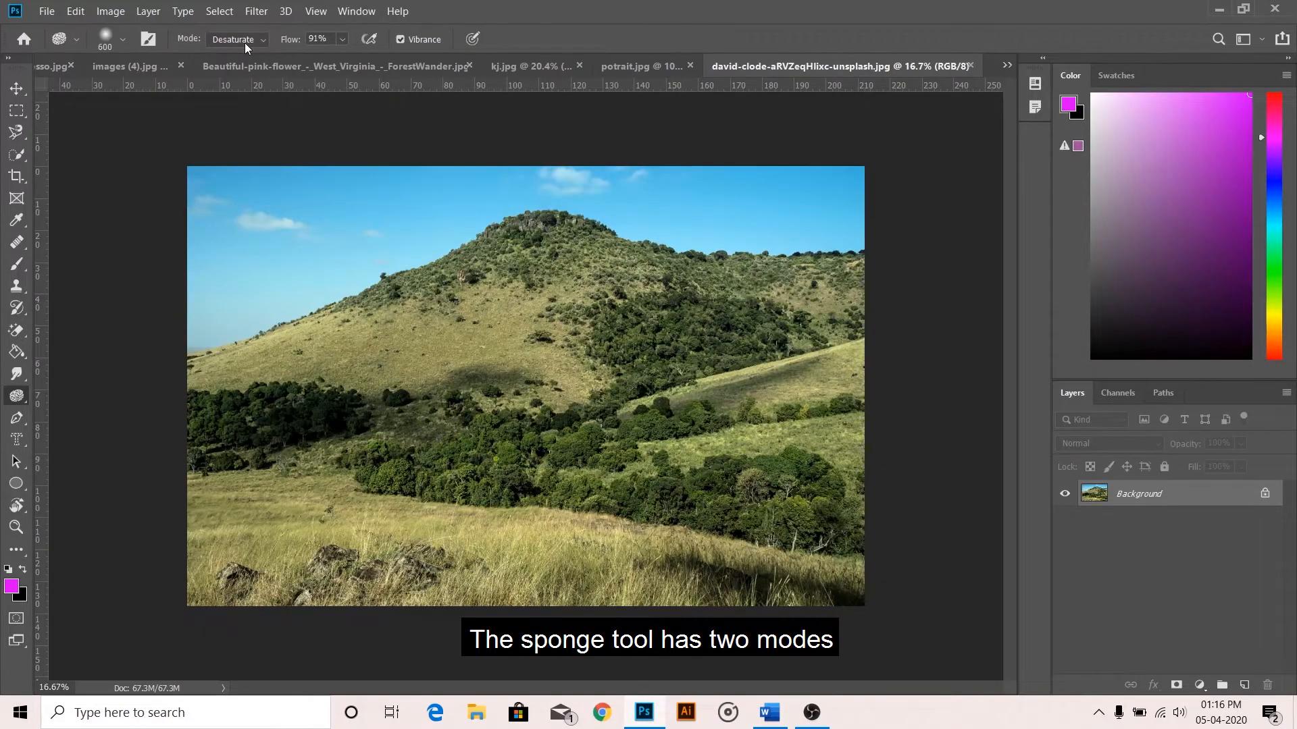
Step: Saturate the landscape's hills and grass on a duplicate of the Background layer using the Sponge tool, and hide the duplicate after comparing
left_click(244, 41)
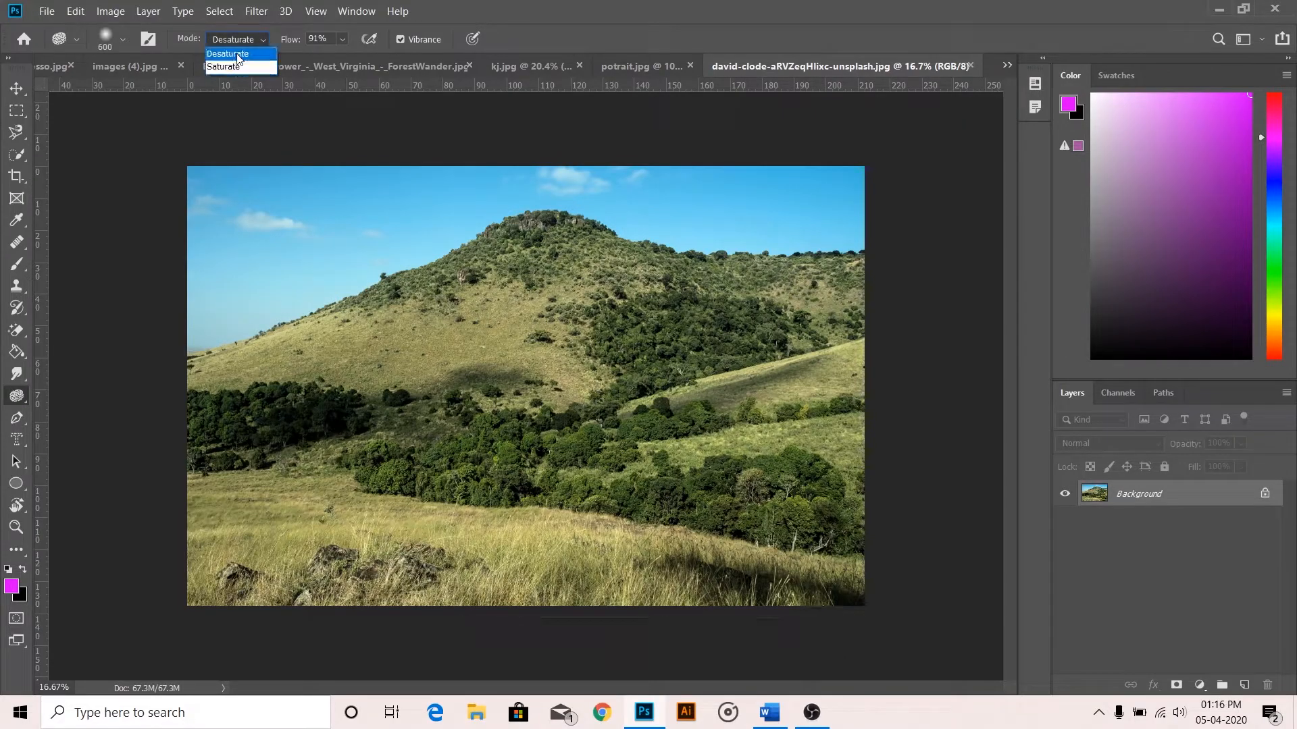
left_click(243, 67)
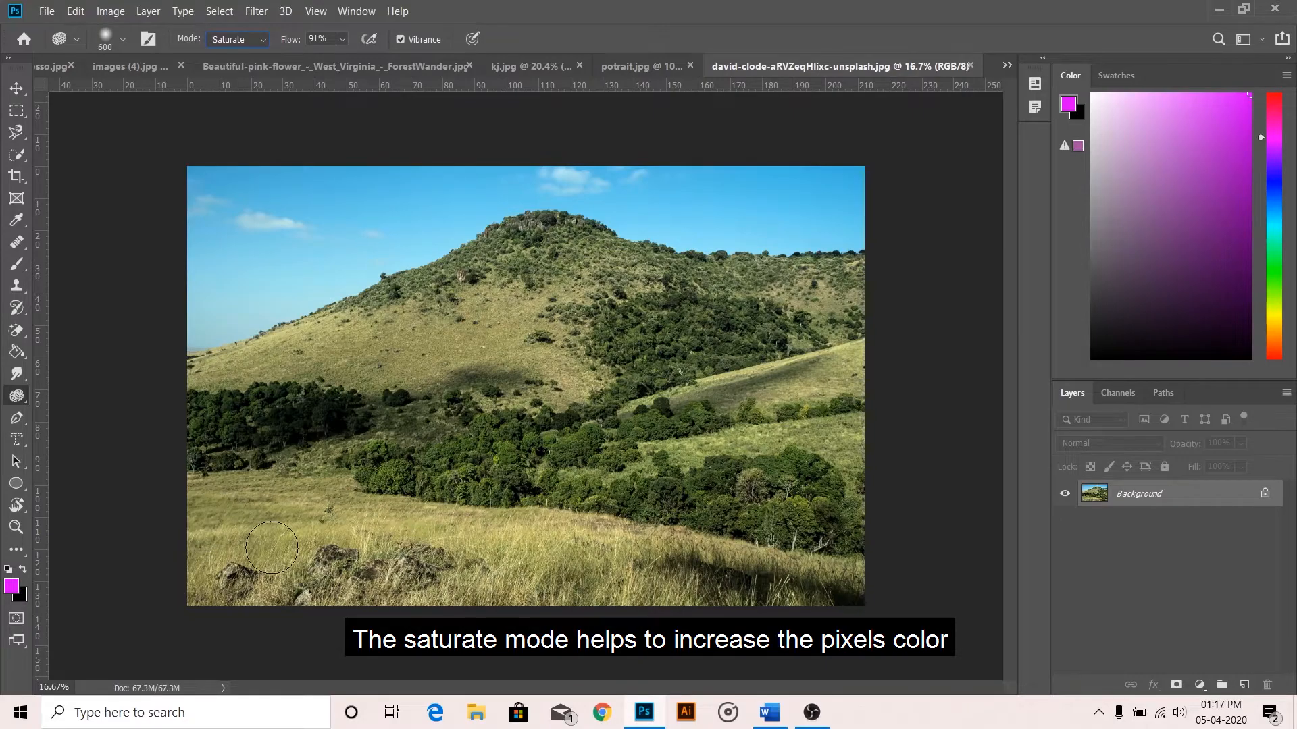
key("ctrl+j")
mouse_move(169, 578)
left_mouse_down()
mouse_move(179, 567)
mouse_move(640, 589)
mouse_move(818, 548)
mouse_move(231, 542)
mouse_move(878, 492)
mouse_move(202, 489)
mouse_move(584, 484)
mouse_move(534, 438)
mouse_move(255, 423)
mouse_move(811, 397)
mouse_move(180, 391)
mouse_move(547, 304)
mouse_move(189, 371)
mouse_move(432, 284)
mouse_move(622, 263)
mouse_move(906, 310)
mouse_move(918, 371)
mouse_move(679, 464)
mouse_move(419, 294)
mouse_move(638, 250)
mouse_move(905, 300)
left_mouse_up()
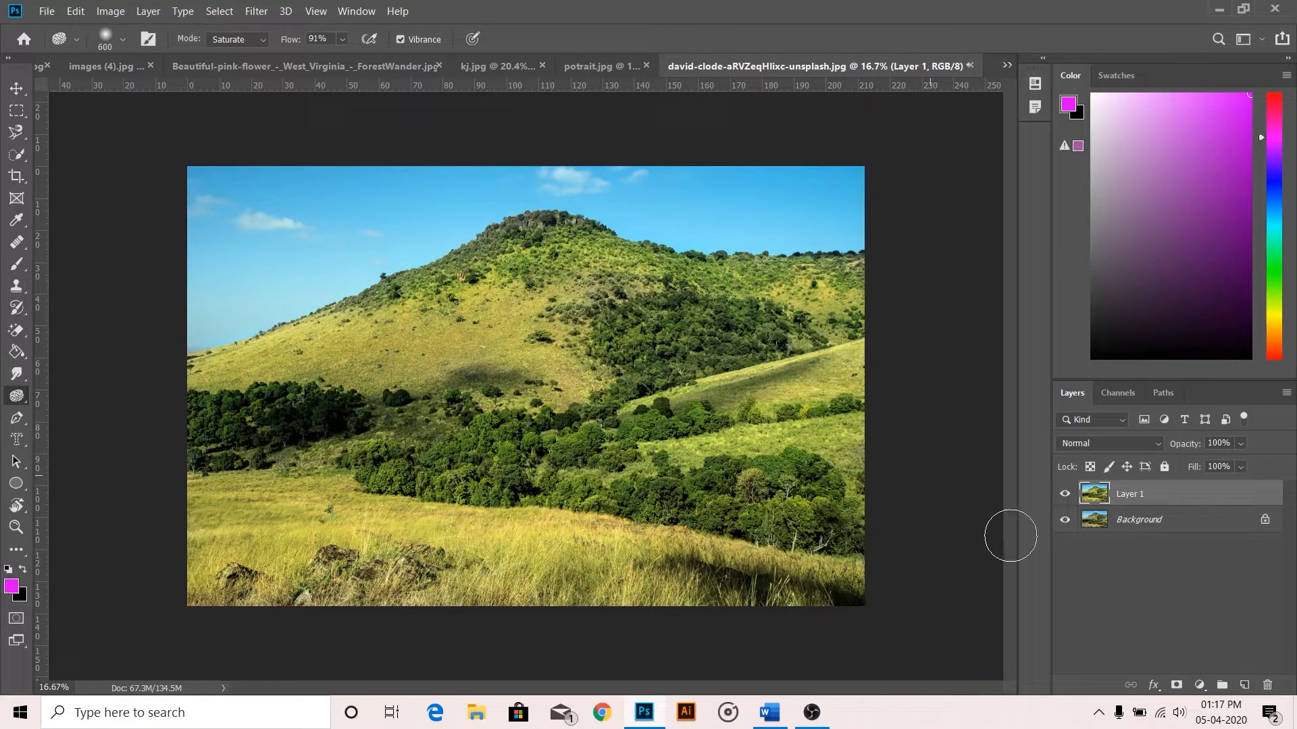
left_click(1071, 496)
left_click(1072, 496)
left_click(1071, 495)
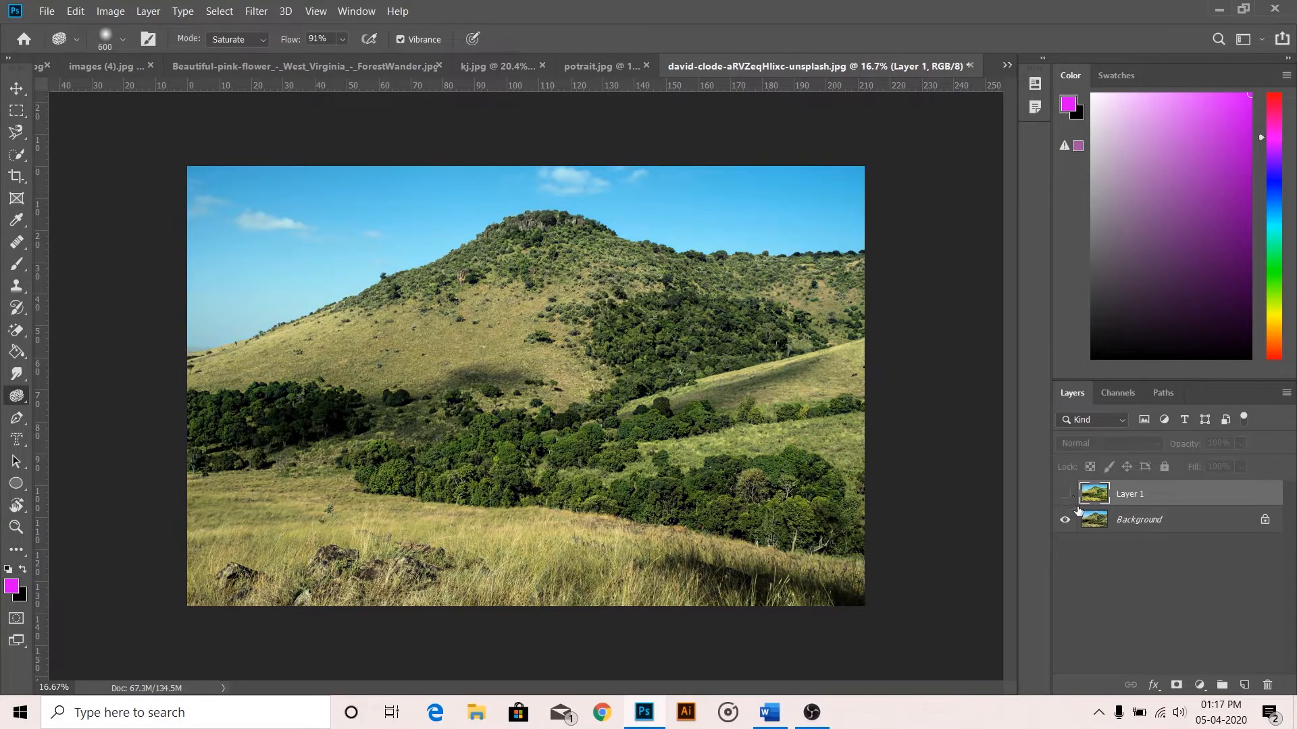
Step: Duplicate the landscape's Background layer again and set the Sponge tool to Desaturate mode
left_click(1115, 519)
key("ctrl+j")
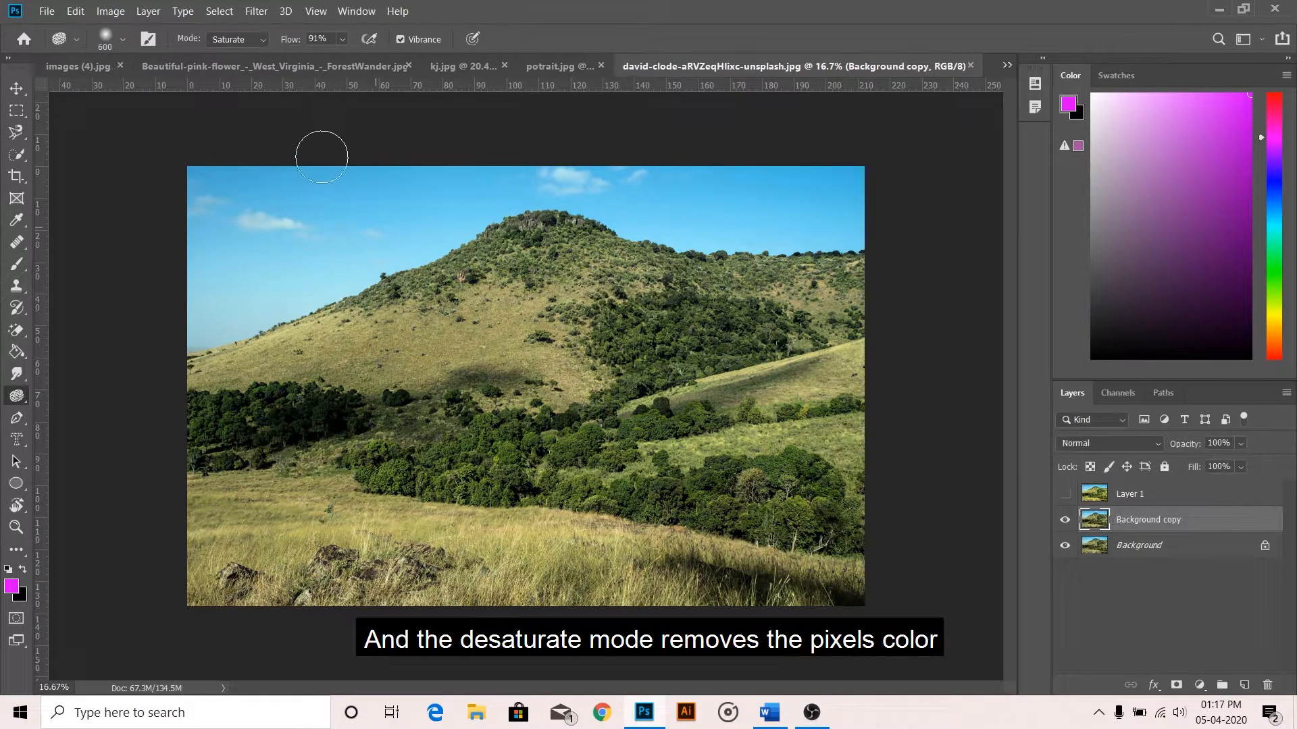
left_click(251, 39)
left_click(248, 53)
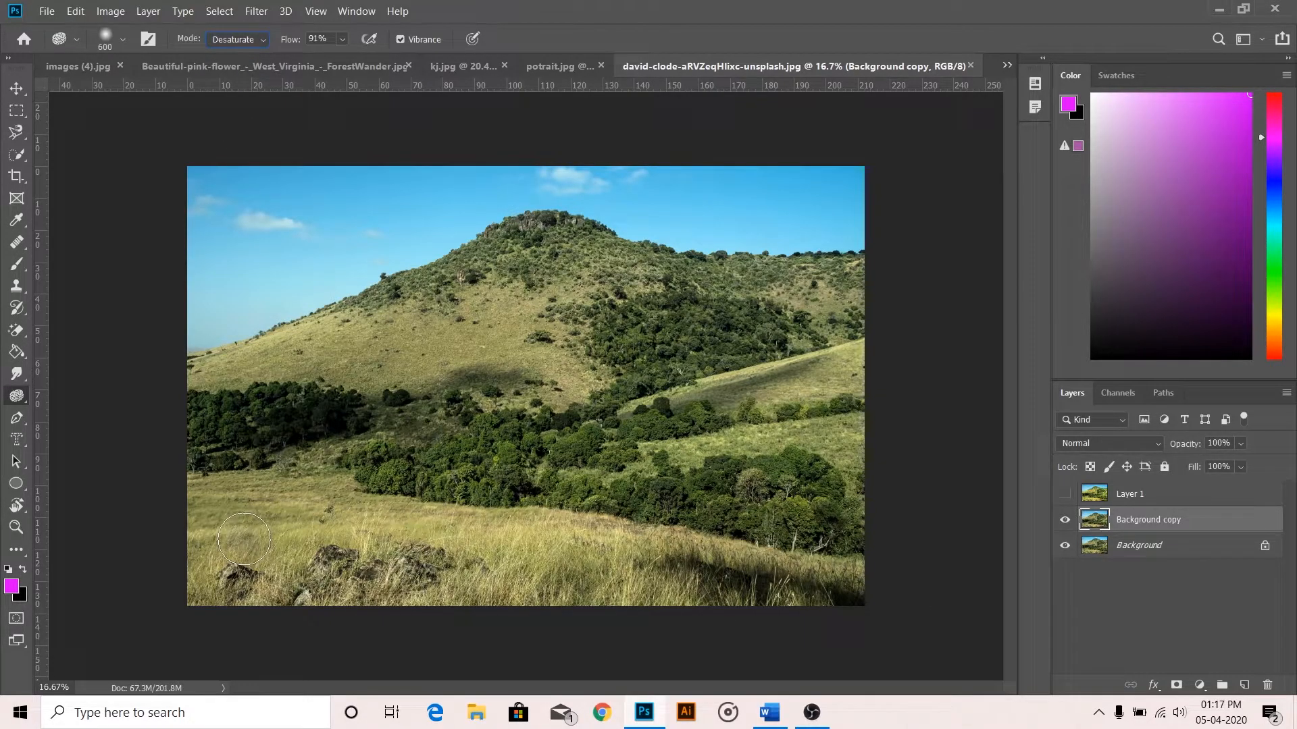
Step: Desaturate the hills and grass on the Background copy layer with a 900-size Sponge brush and toggle the layer to compare
key("bracketright")
key("bracketright")
key("bracketright")
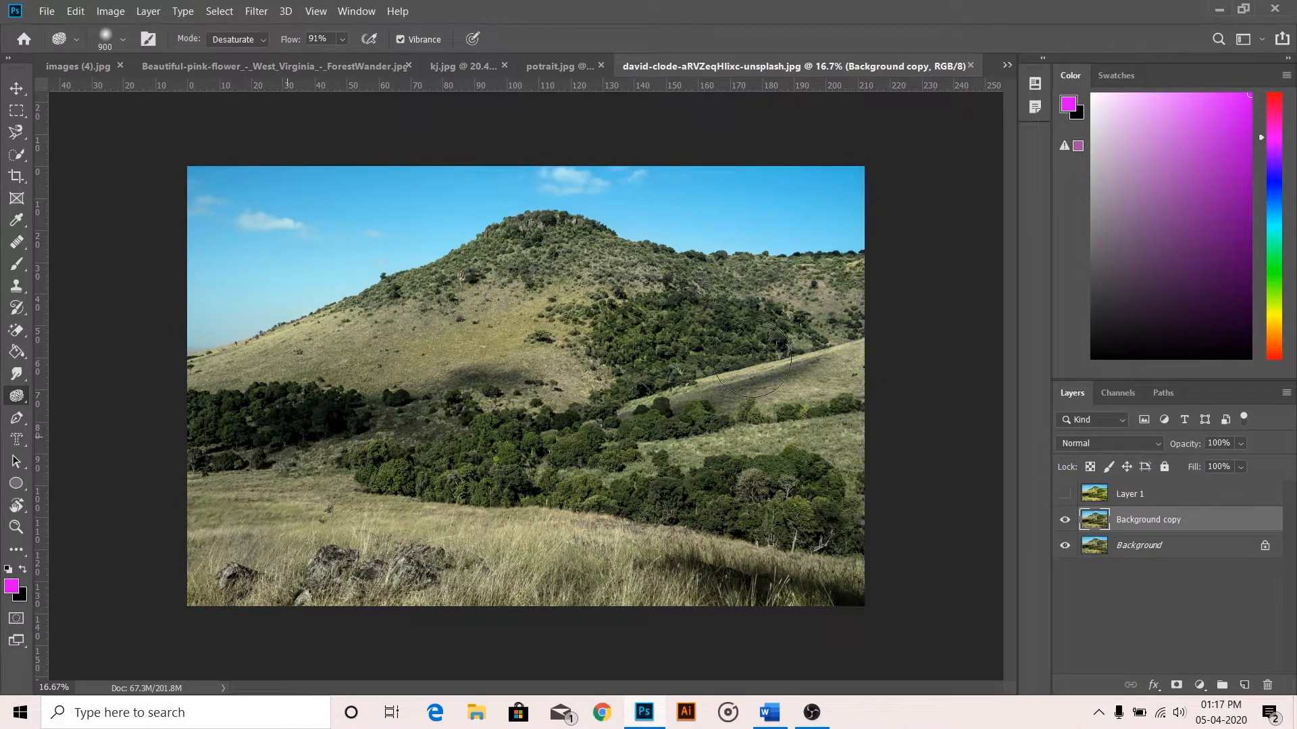
left_click(1065, 520)
left_click(1065, 520)
left_click(1065, 520)
left_click(1065, 520)
key("v")
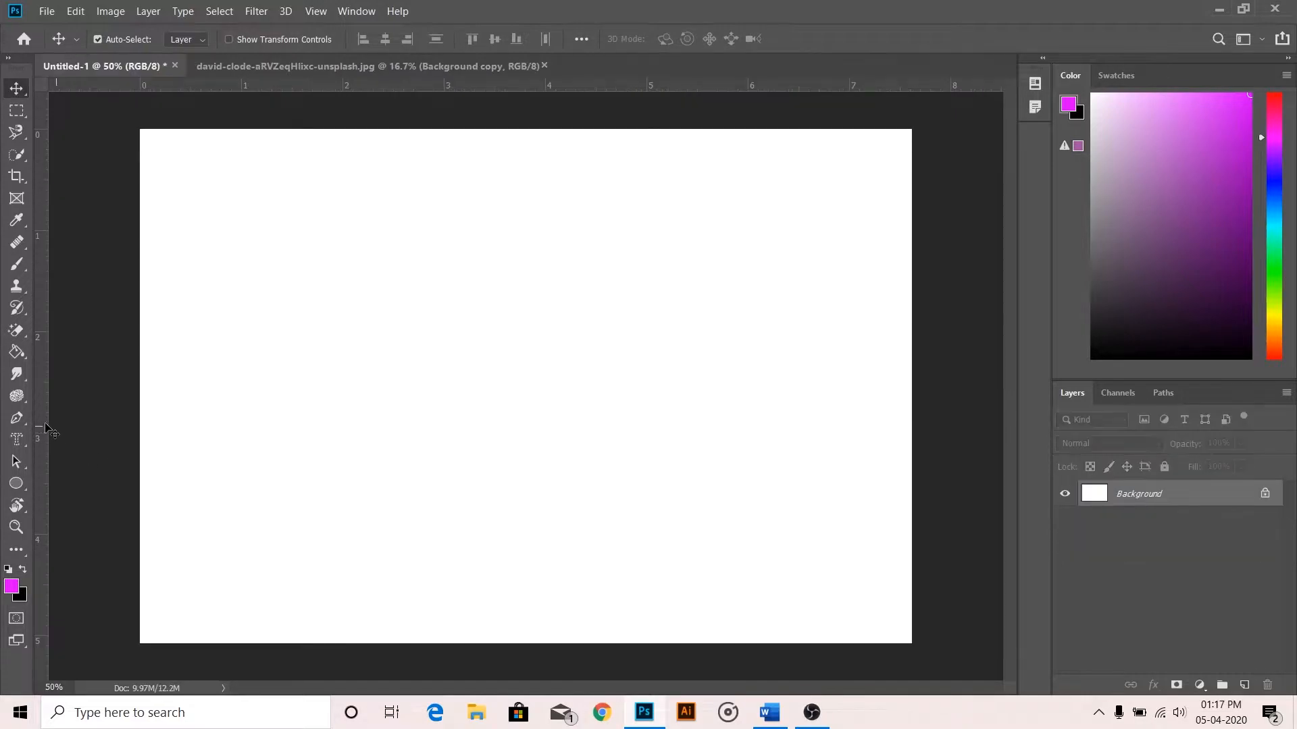
Step: Choose the Pen tool for the blank document and set it to Shape mode
left_click(16, 418)
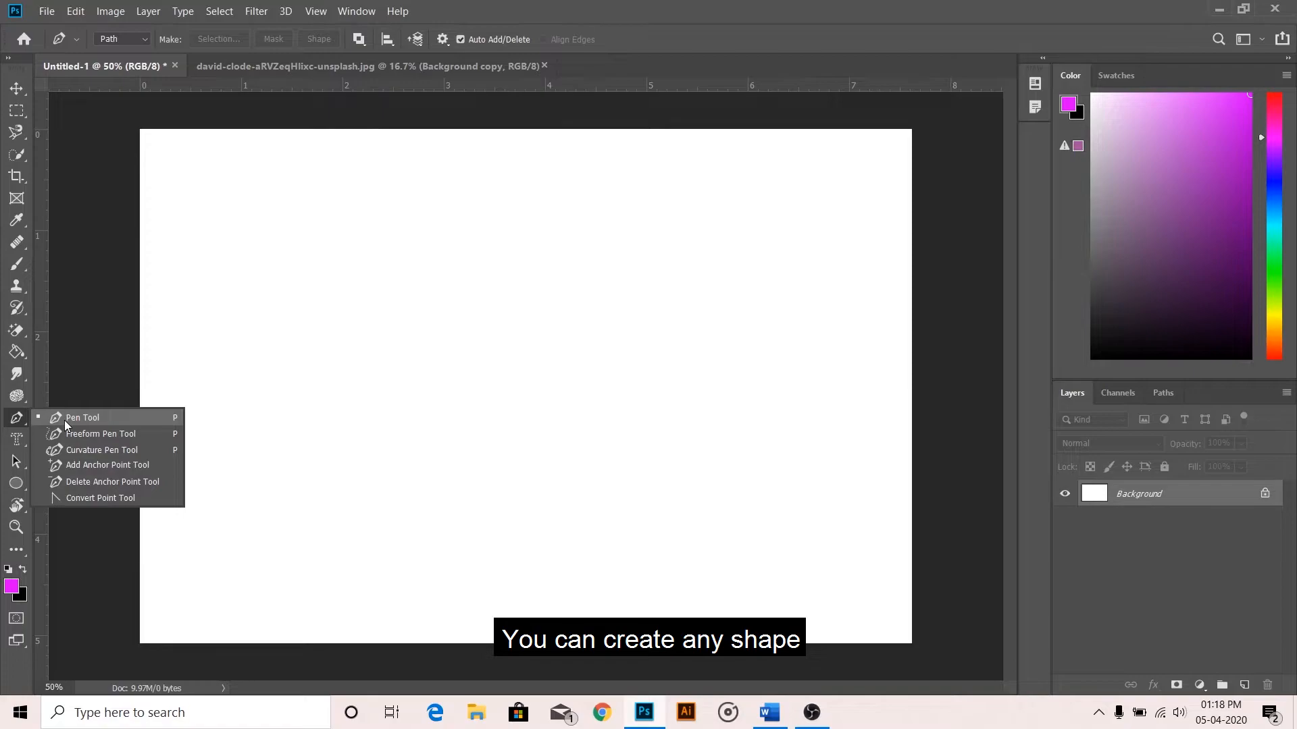
left_click(64, 419)
left_click(127, 42)
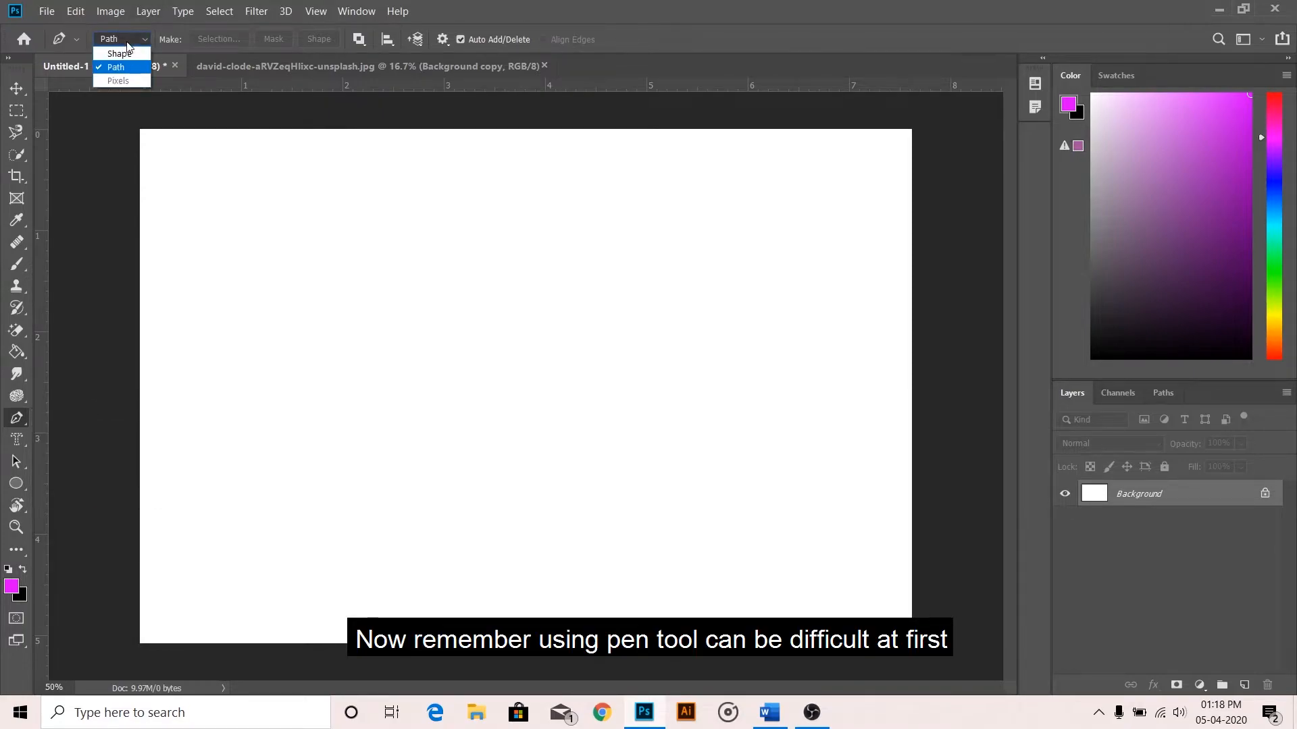
left_click(118, 54)
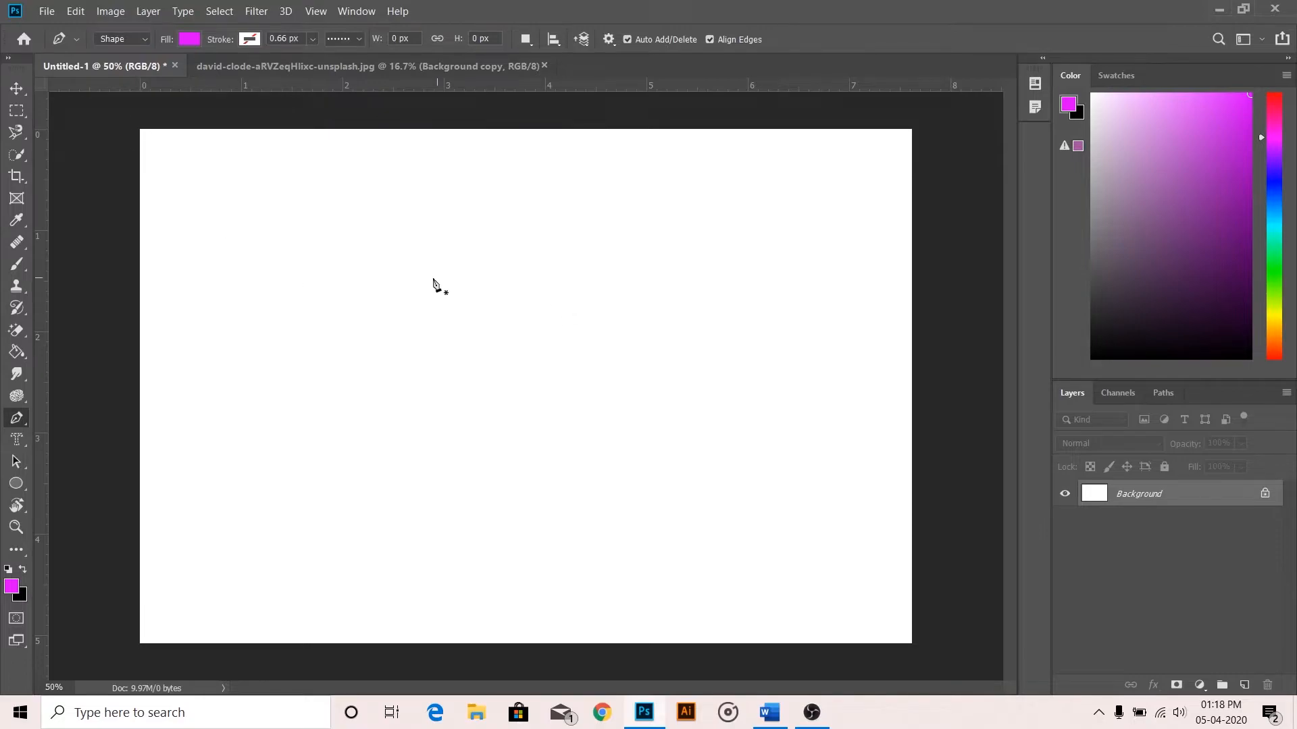
Step: Draw a closed, straight-sided seven-point shape about 900 by 766 px in the middle of the canvas
left_click(597, 277)
left_click(694, 405)
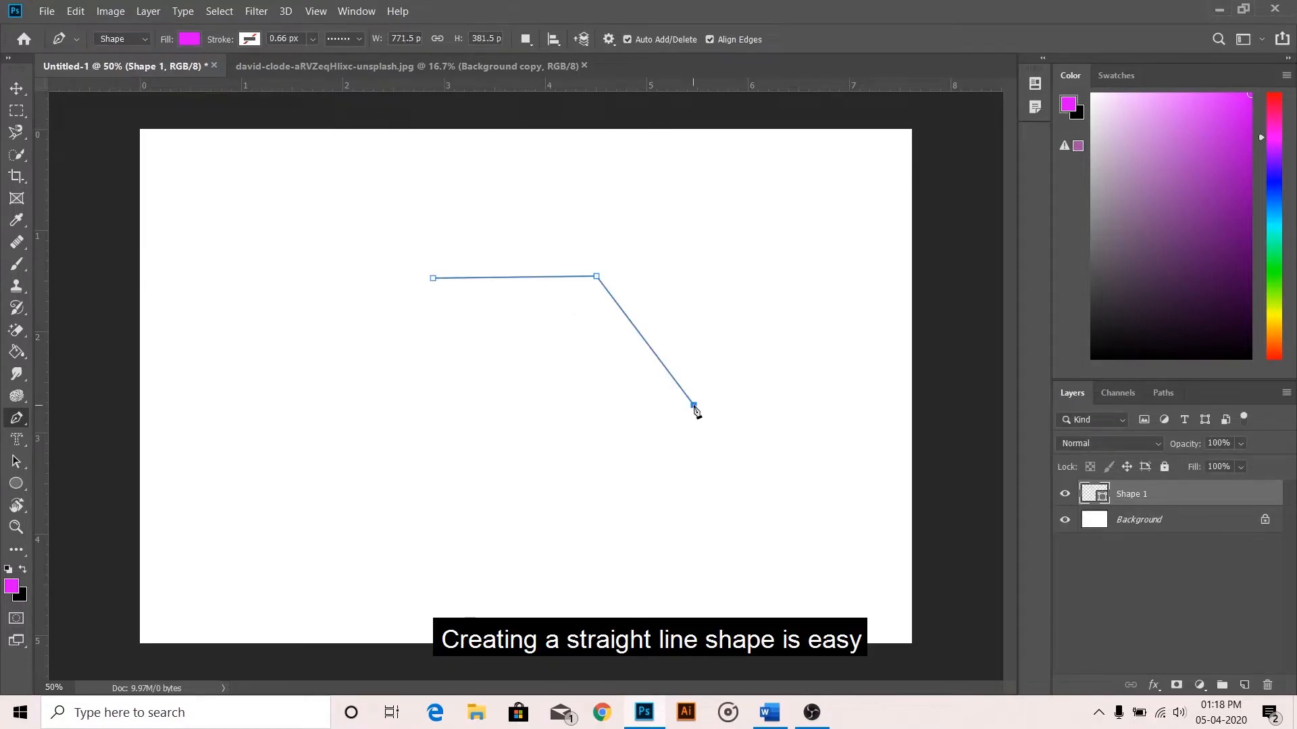
left_click(634, 531)
left_click(528, 535)
left_click(391, 459)
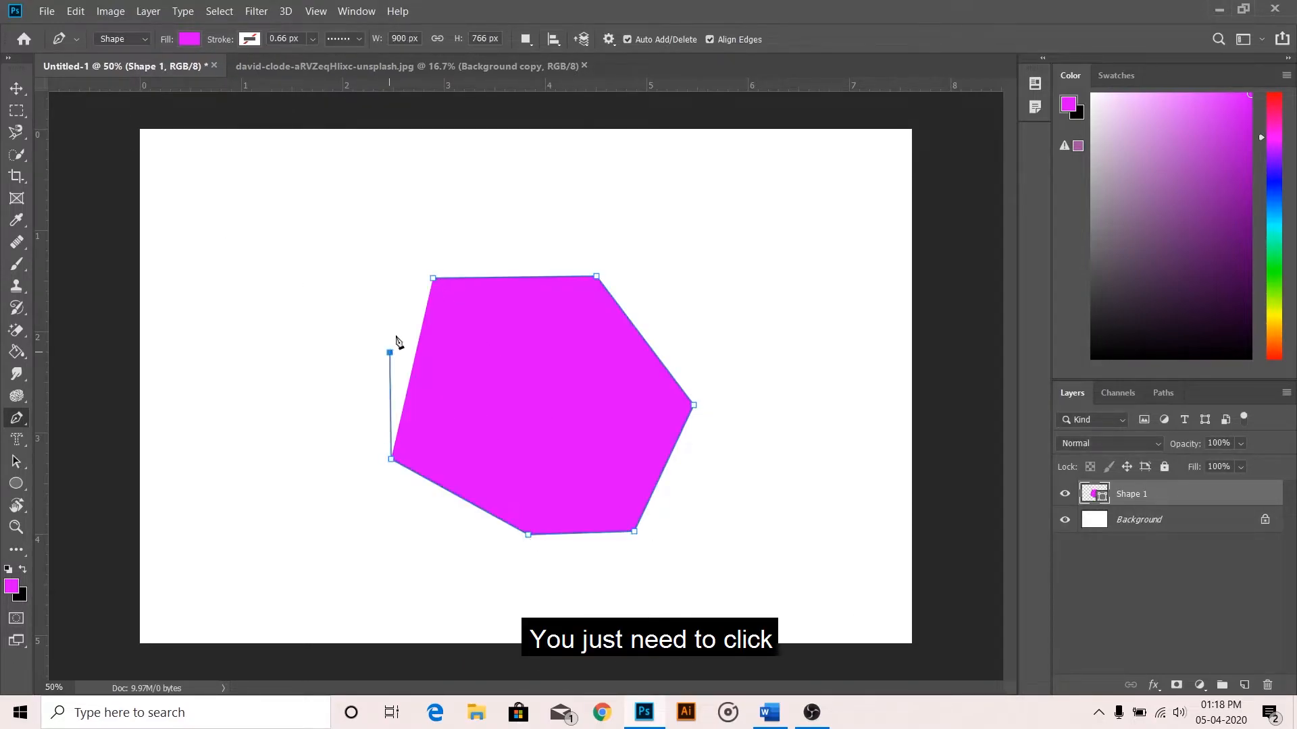
left_click(389, 352)
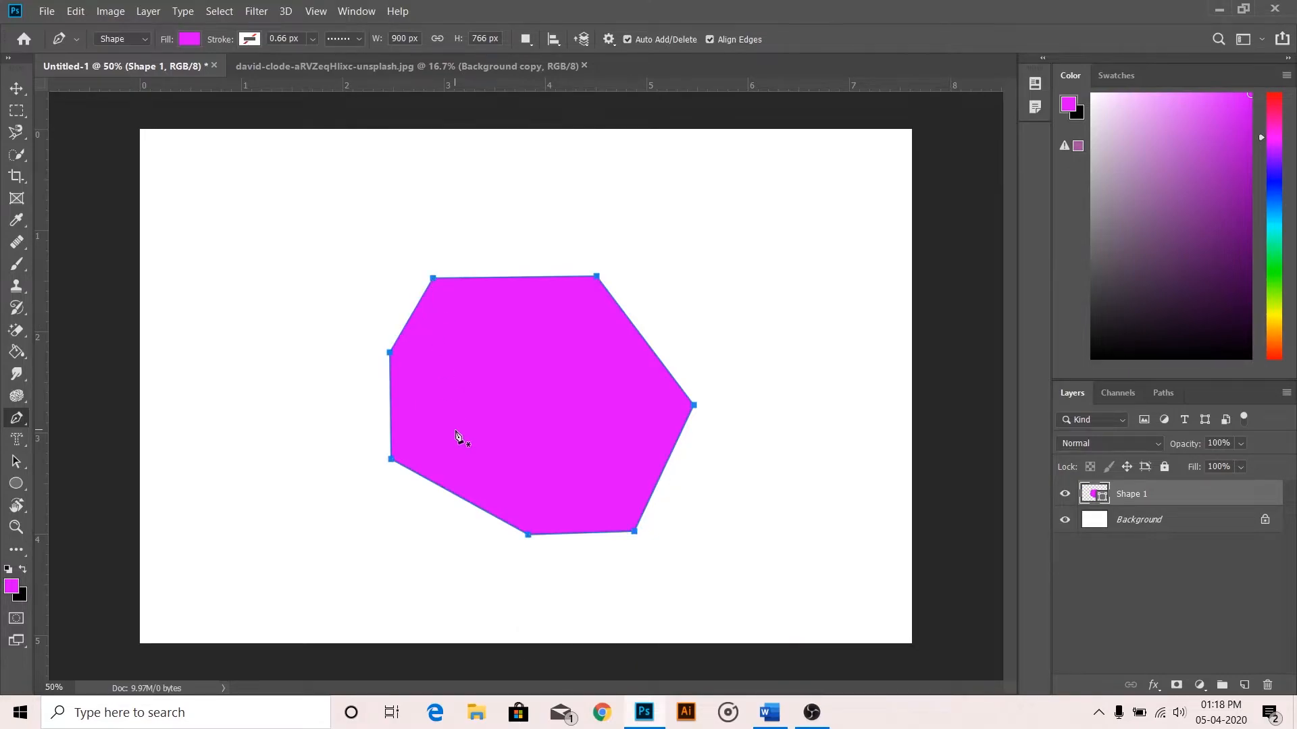
key("v")
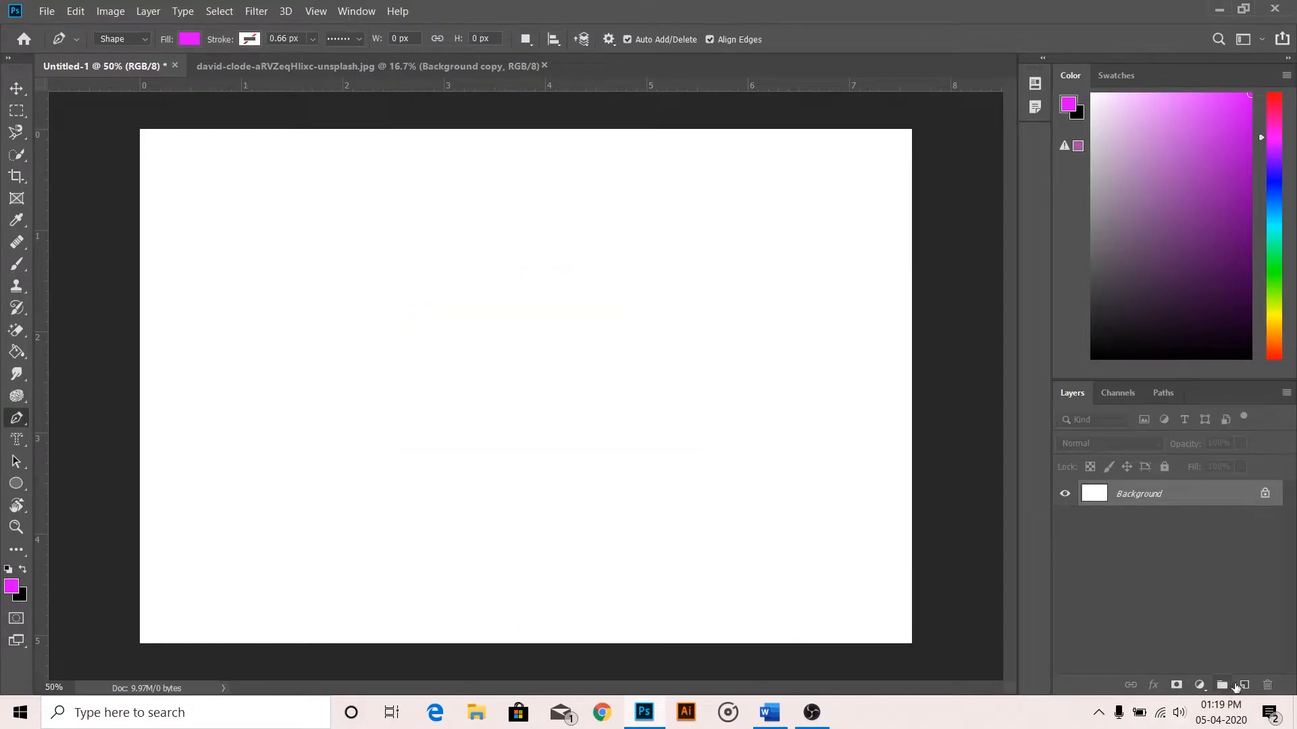
Step: On a new layer, draw a closed heart-like shape about 1086 by 920 px with two curved upper lobes and a pointed base
left_click(1242, 685)
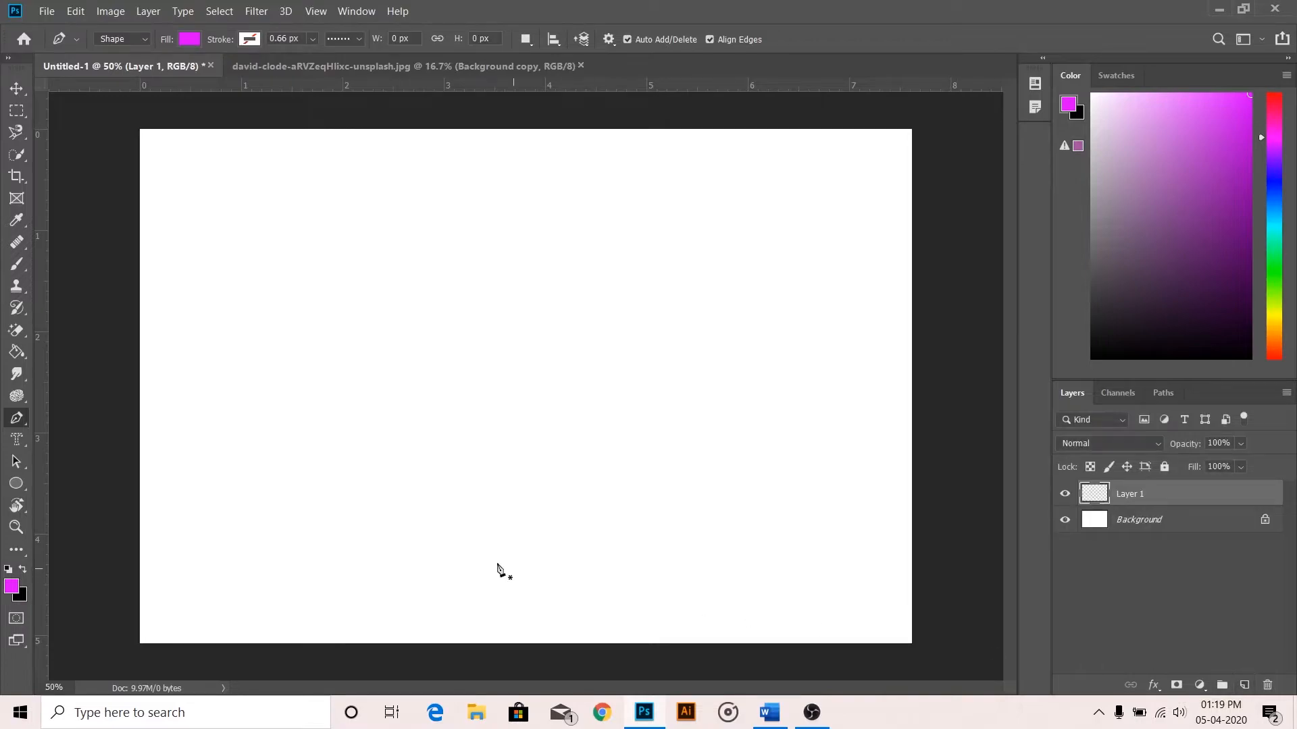
left_click(298, 332)
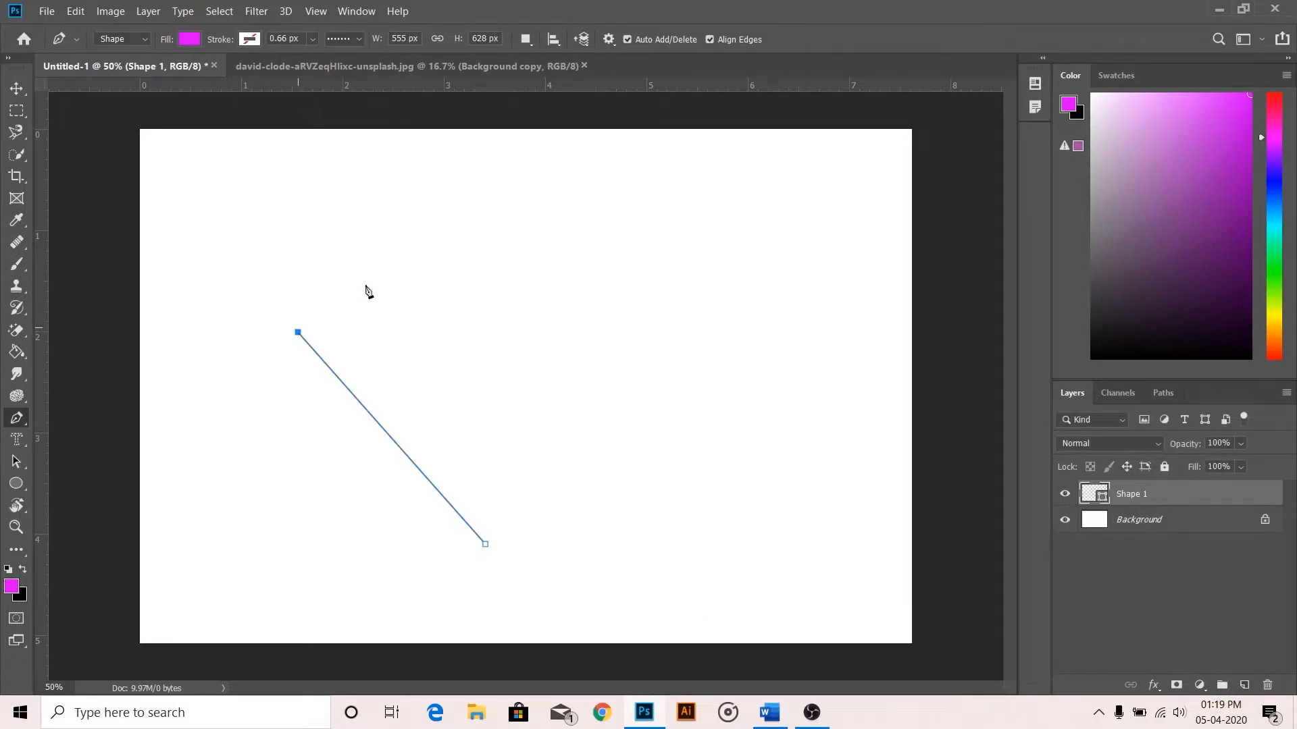
mouse_move(492, 246)
left_mouse_down()
mouse_move(632, 298)
mouse_move(496, 252)
left_mouse_up()
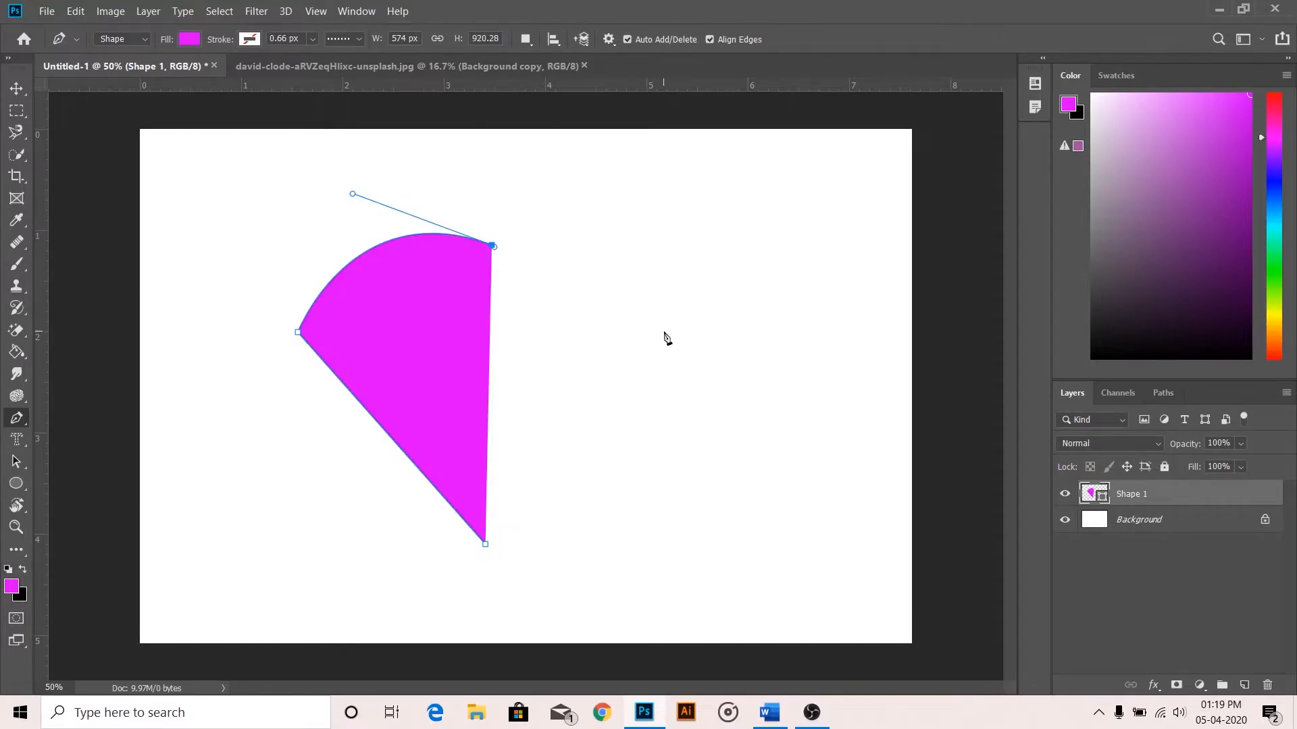
mouse_move(664, 332)
left_mouse_down()
mouse_move(651, 423)
mouse_move(610, 464)
mouse_move(654, 479)
mouse_move(664, 334)
left_mouse_up()
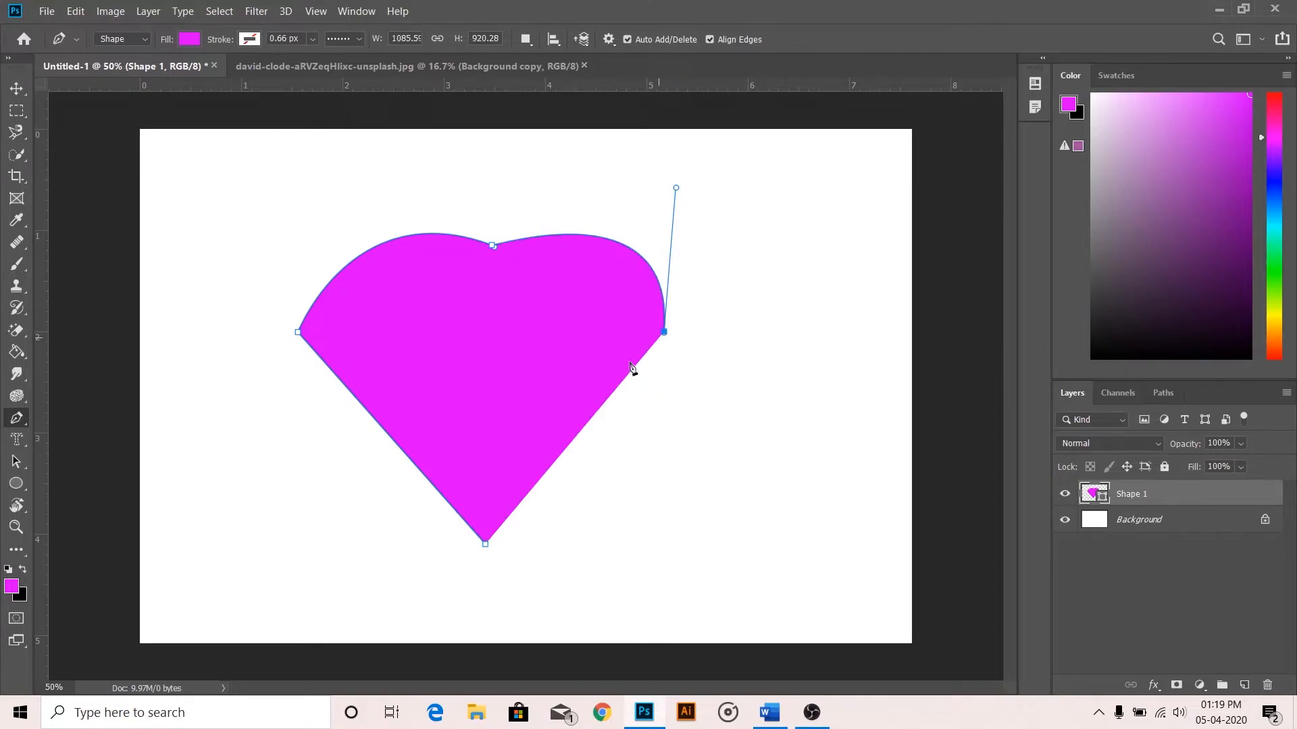
left_click(485, 545)
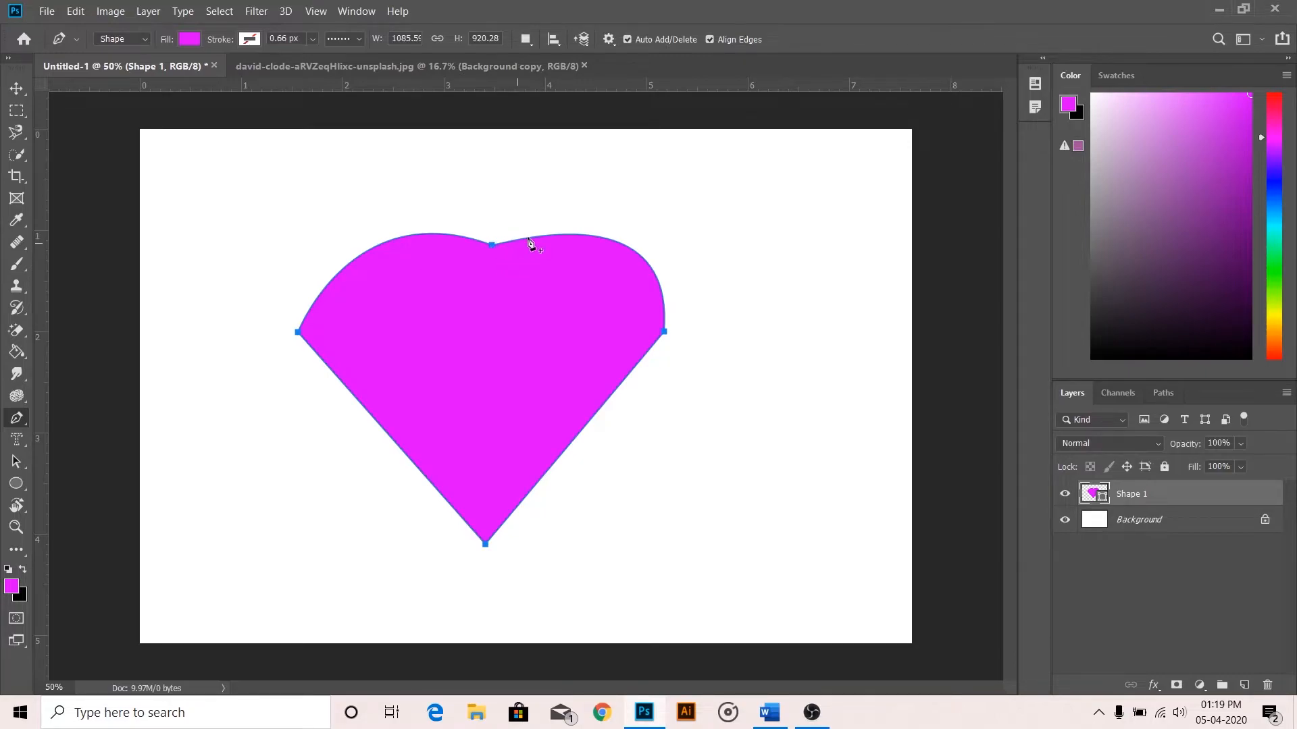
Step: Add an anchor point on the heart's upper-right curve and reposition it, then shift the left corner node slightly up and inward
left_click(620, 242)
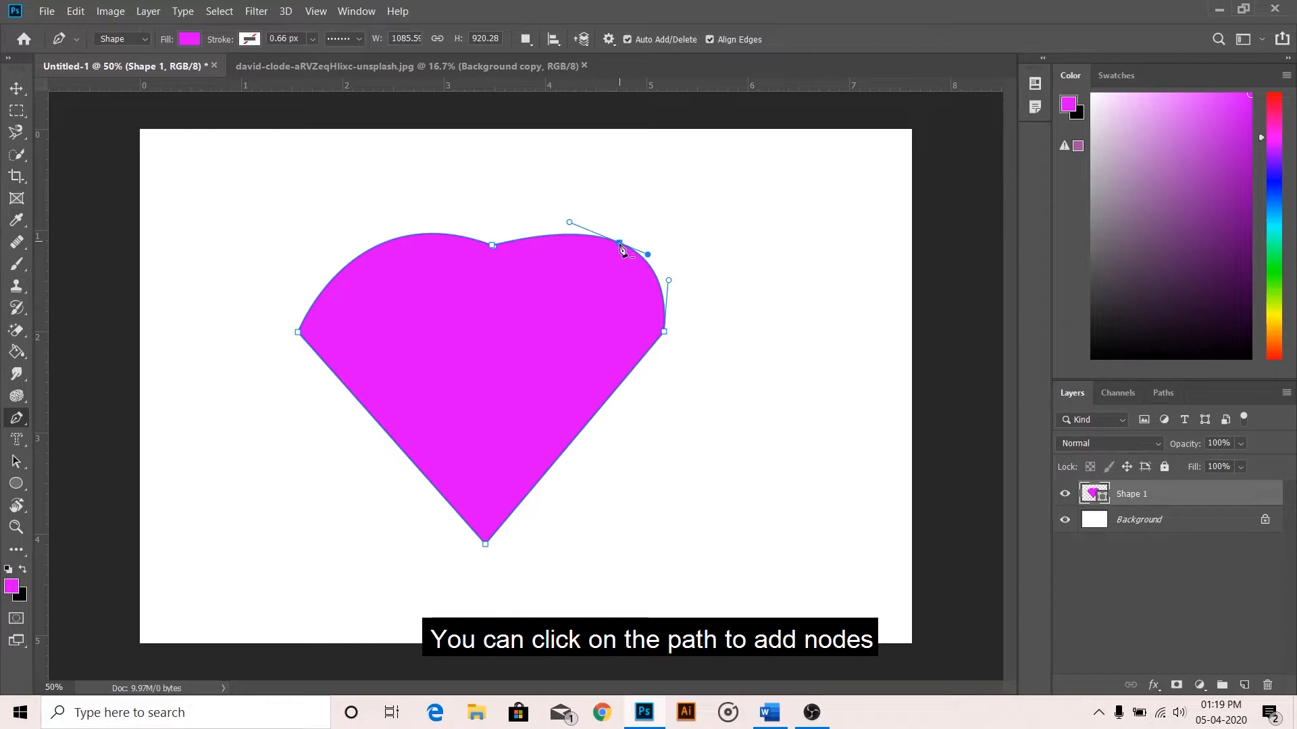
left_click_drag(620, 241, 609, 238)
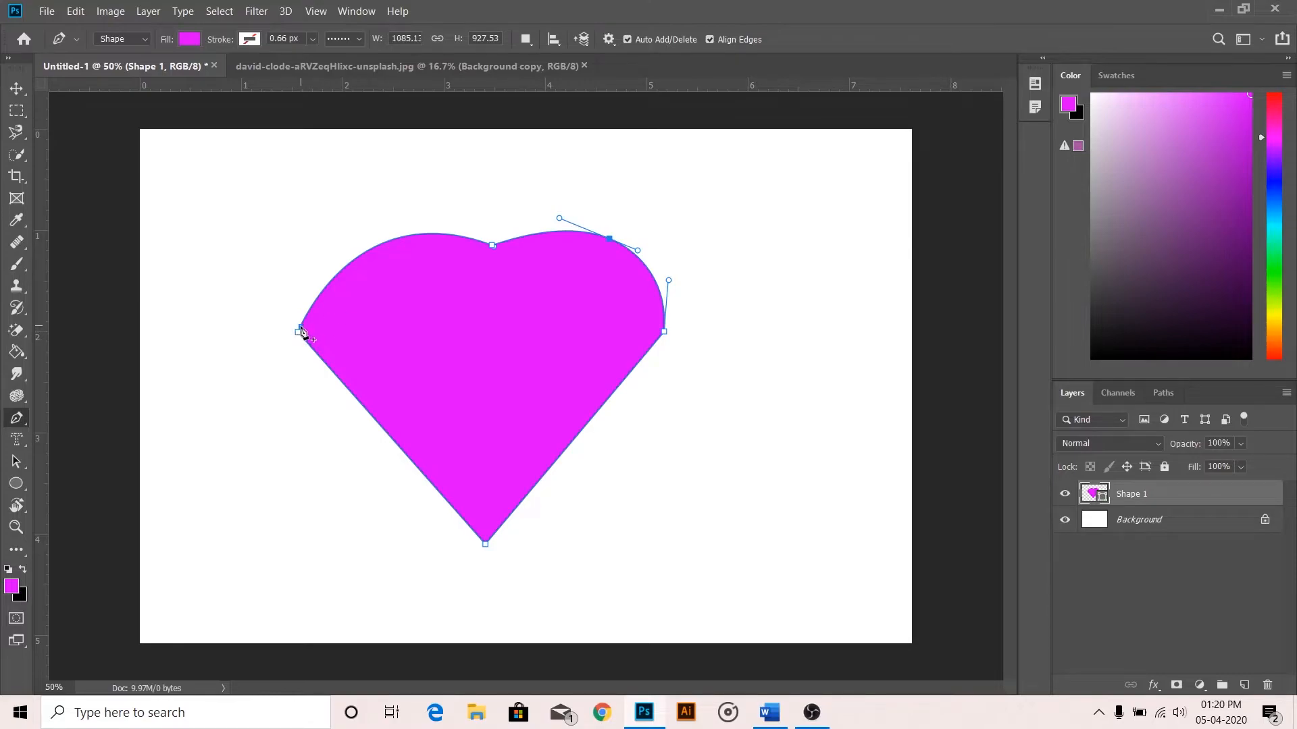
left_click_drag(298, 334, 308, 311)
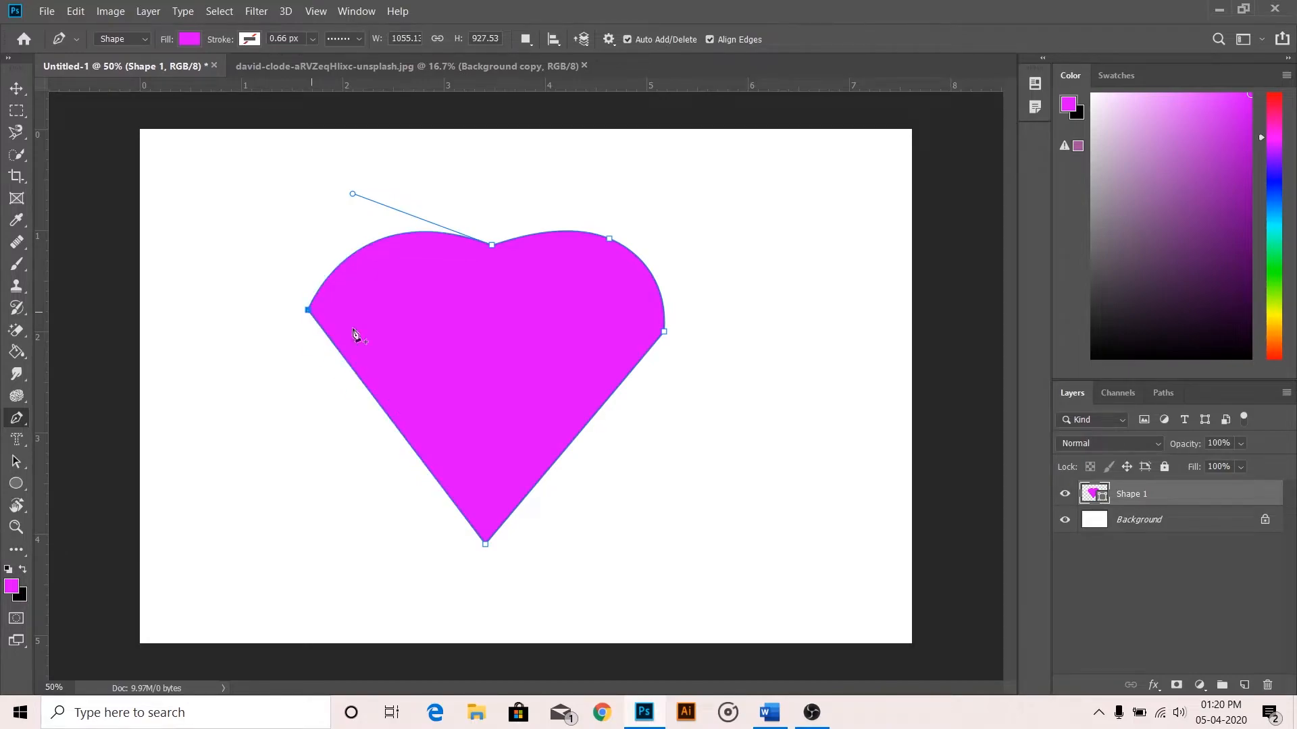
key("v")
left_click(743, 428)
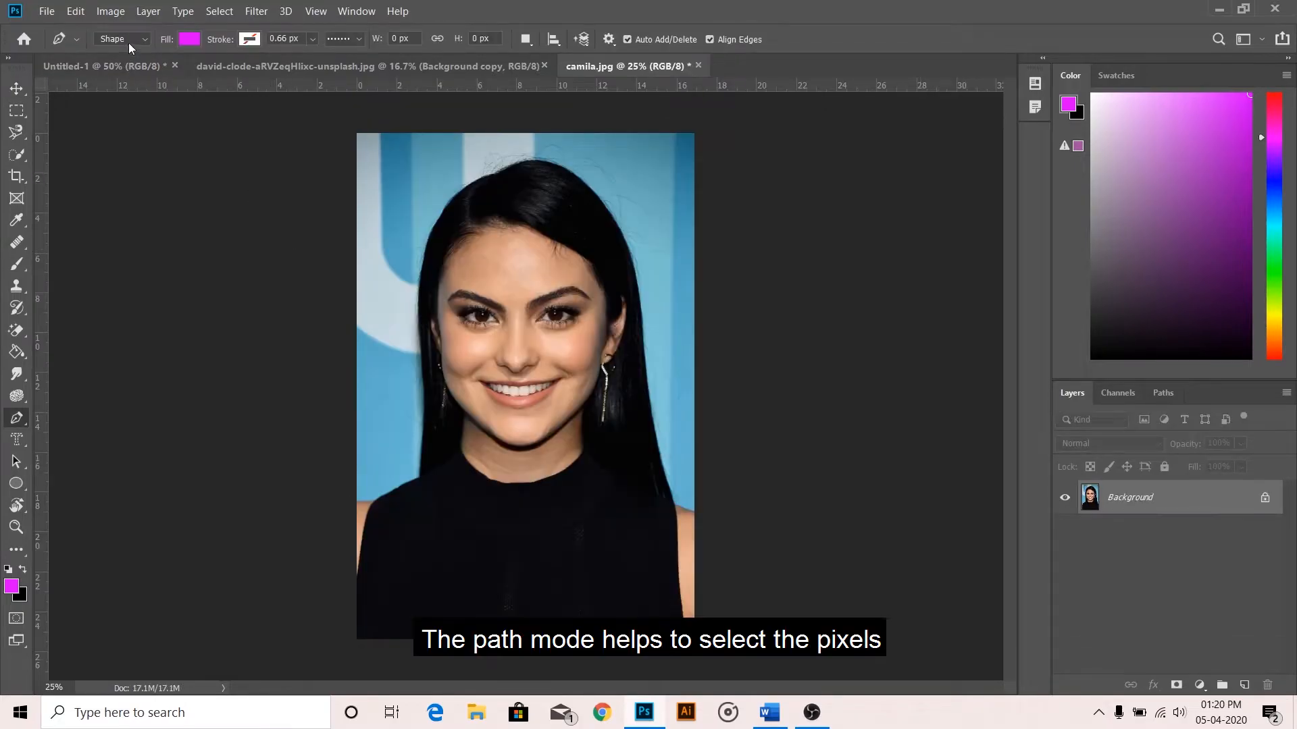
Step: Set the Pen tool to Path mode and trace a closed path around the woman's shoulders, hair and head in camila.jpg
left_click(129, 42)
left_click(129, 68)
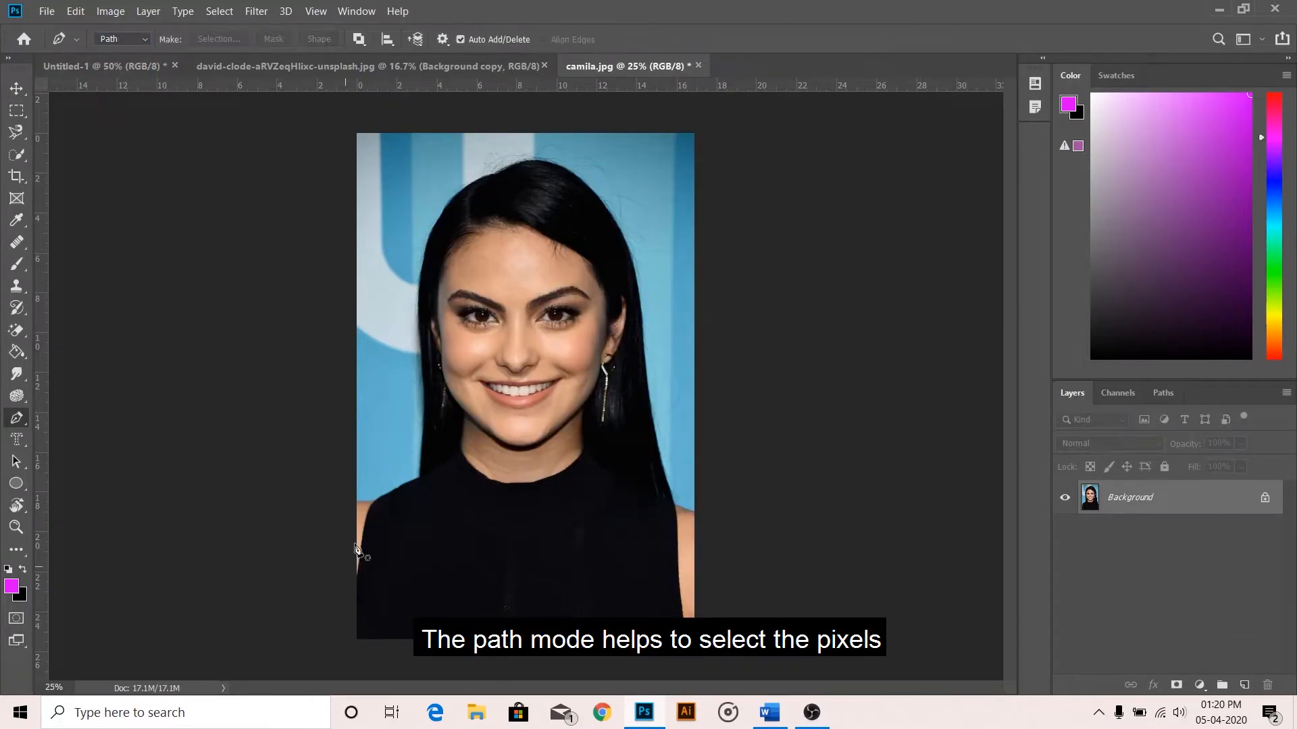
left_click(355, 501)
left_click(374, 501)
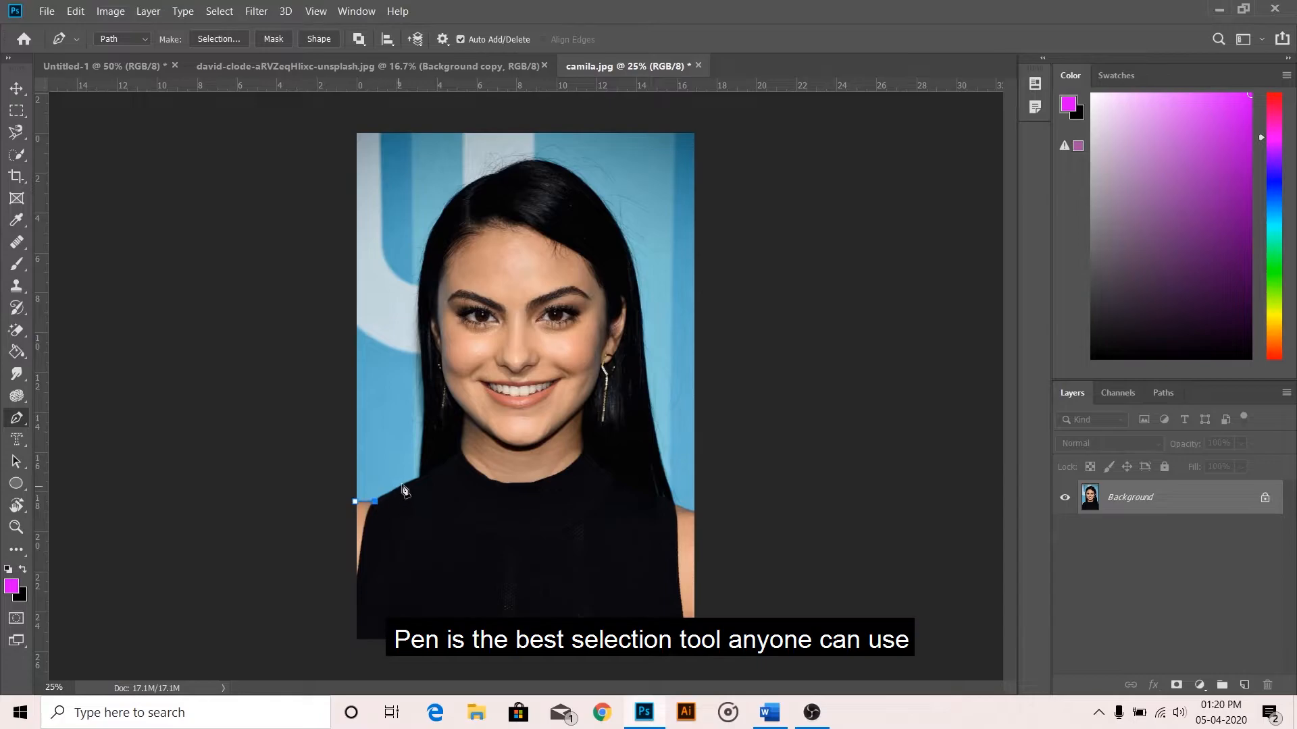
left_click_drag(414, 480, 422, 480)
mouse_move(420, 320)
left_mouse_down()
mouse_move(411, 239)
mouse_move(418, 311)
mouse_move(415, 297)
left_mouse_up()
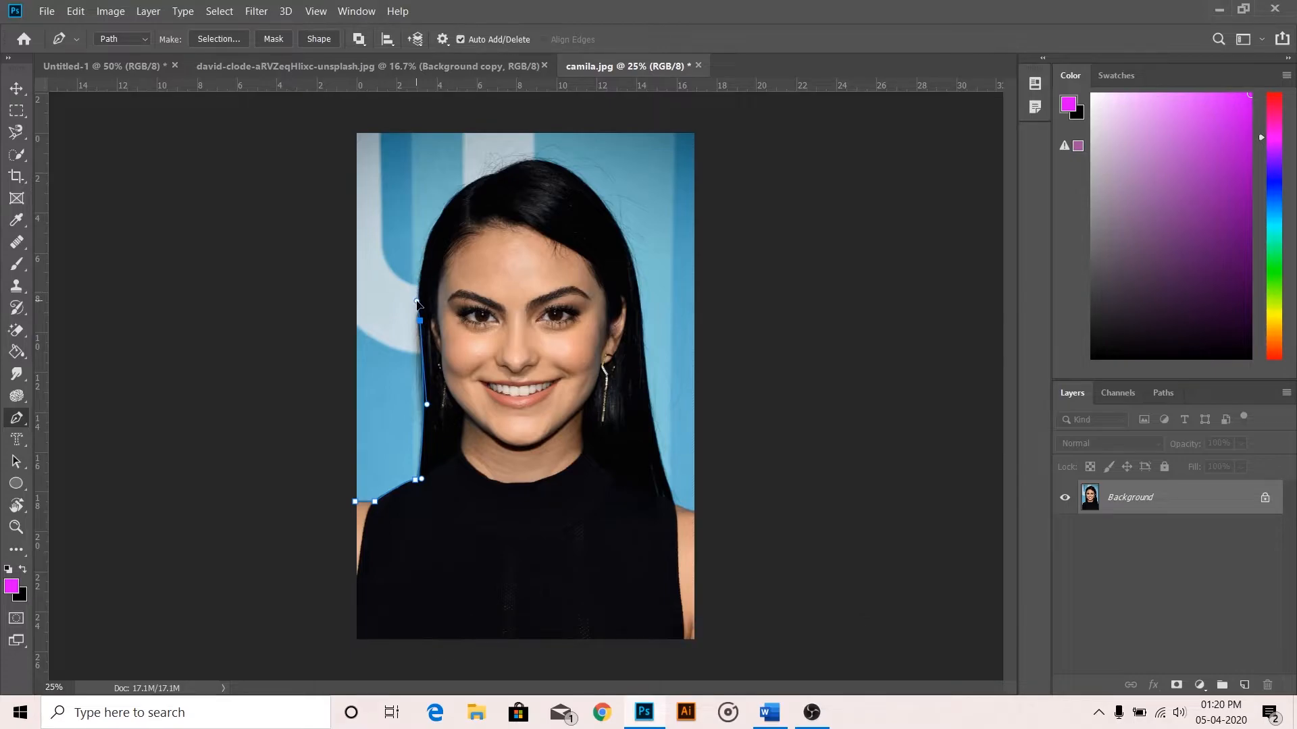
left_click_drag(442, 212, 512, 175)
left_click_drag(618, 227, 643, 277)
left_click_drag(646, 386, 655, 495)
left_click(673, 502)
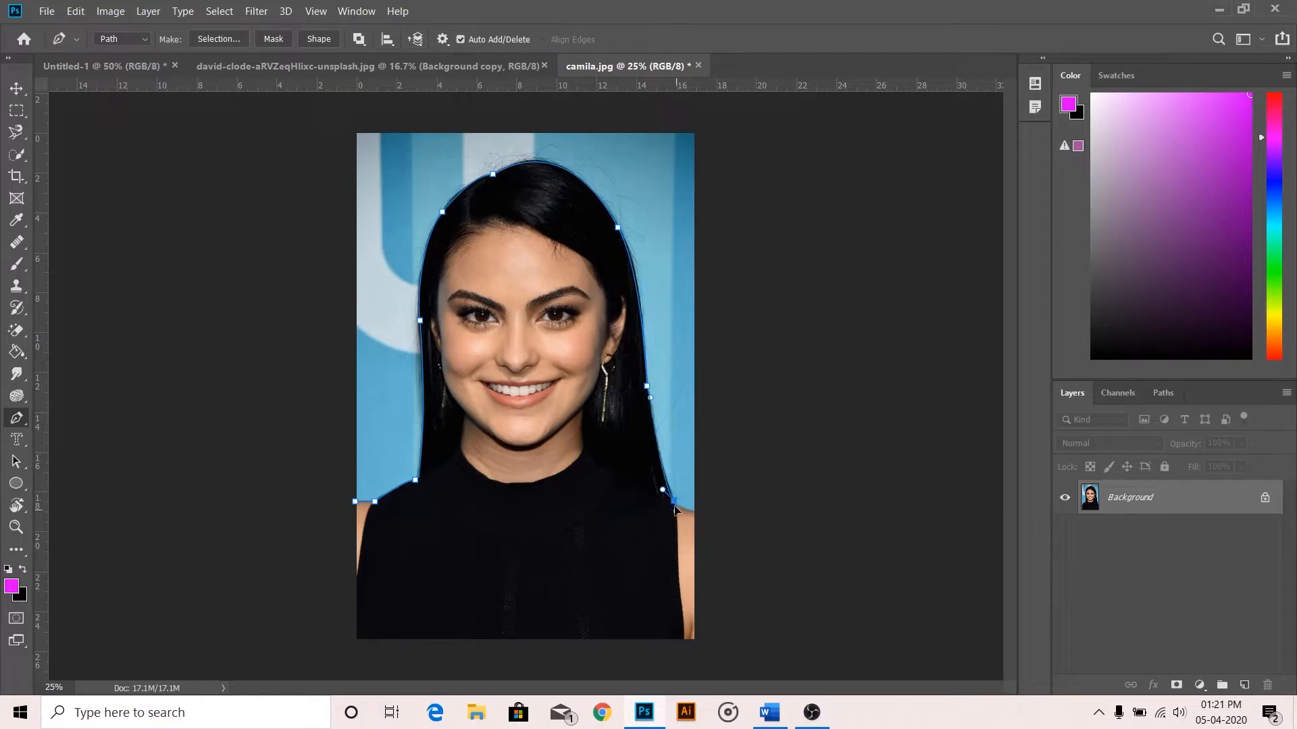
left_click(697, 514)
left_click(695, 660)
left_click(352, 658)
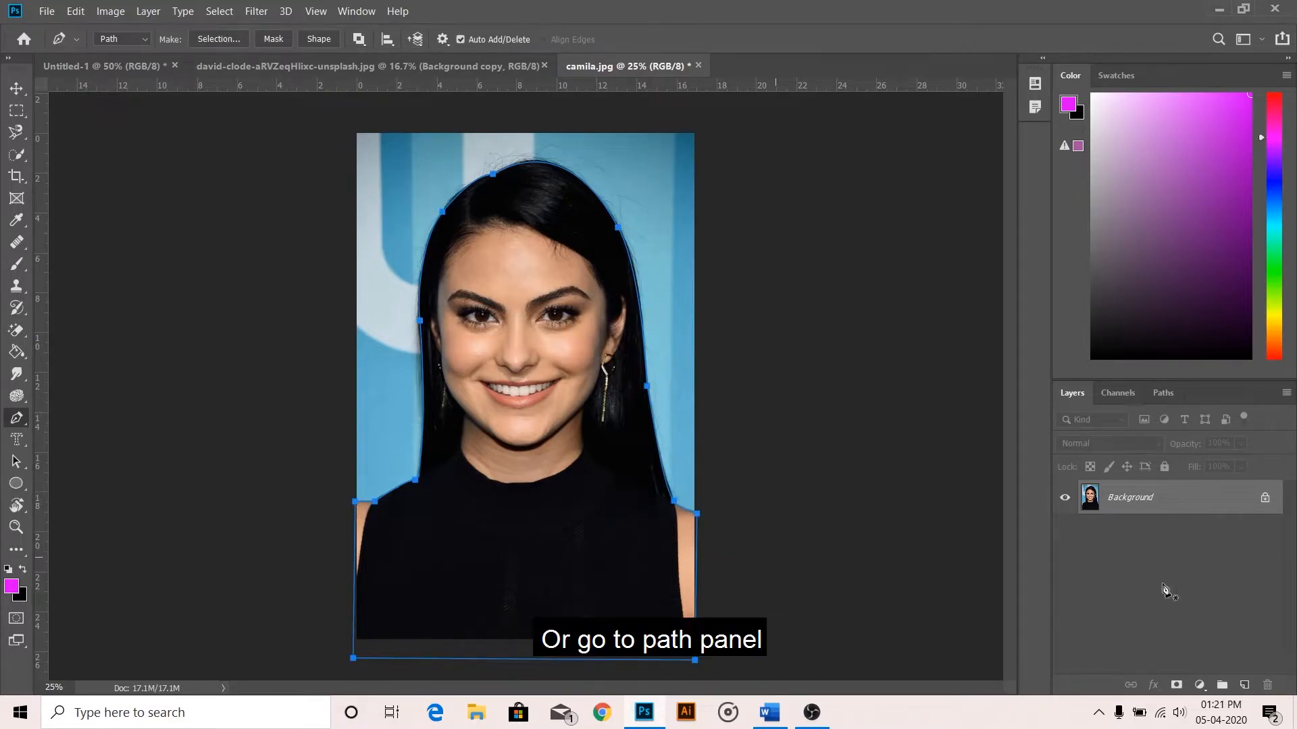
Step: Load the work path around the woman as a selection, then undo the conversion
left_click(1174, 395)
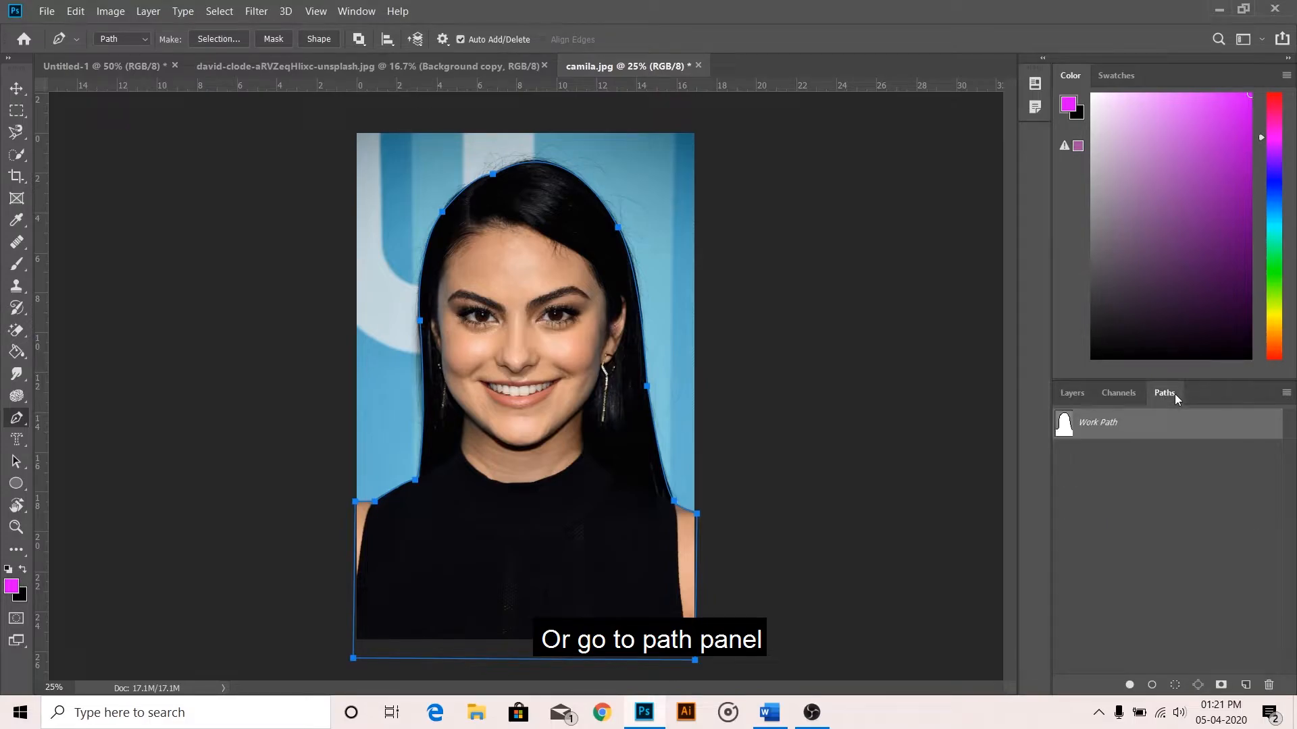
left_click(1175, 687)
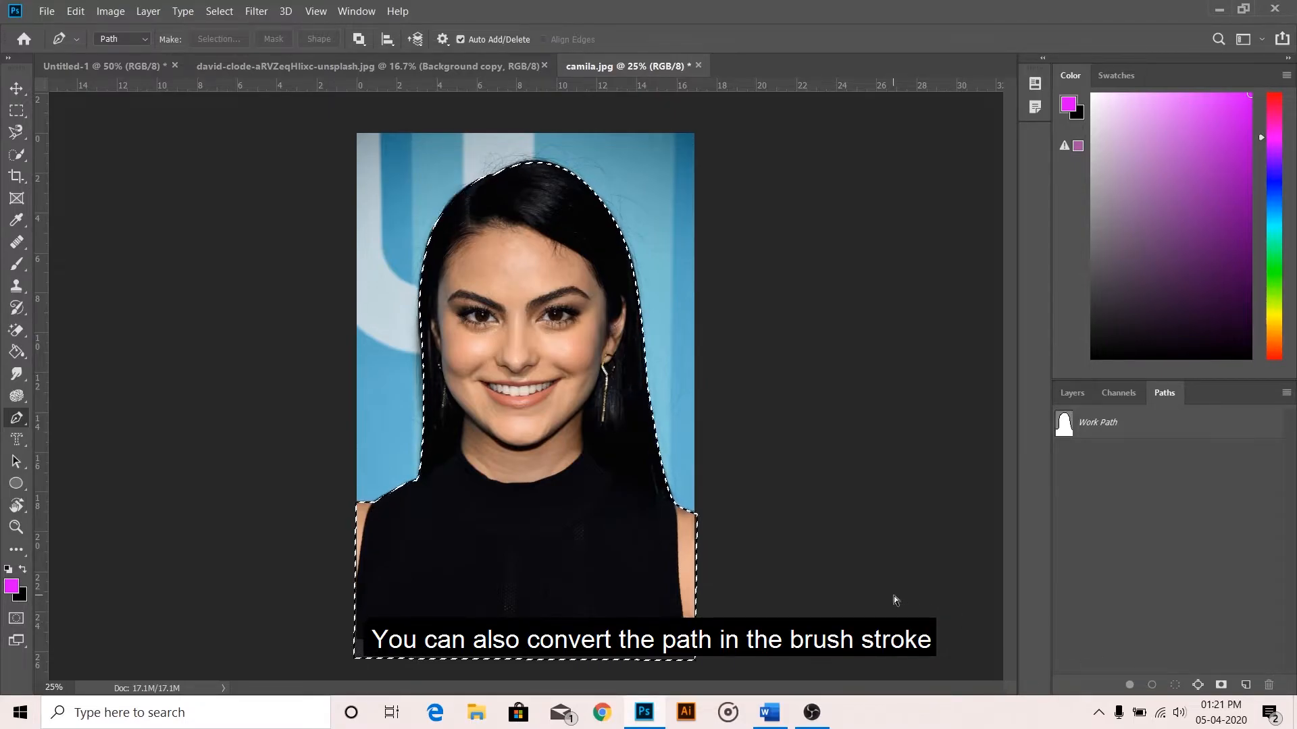
key("ctrl+z")
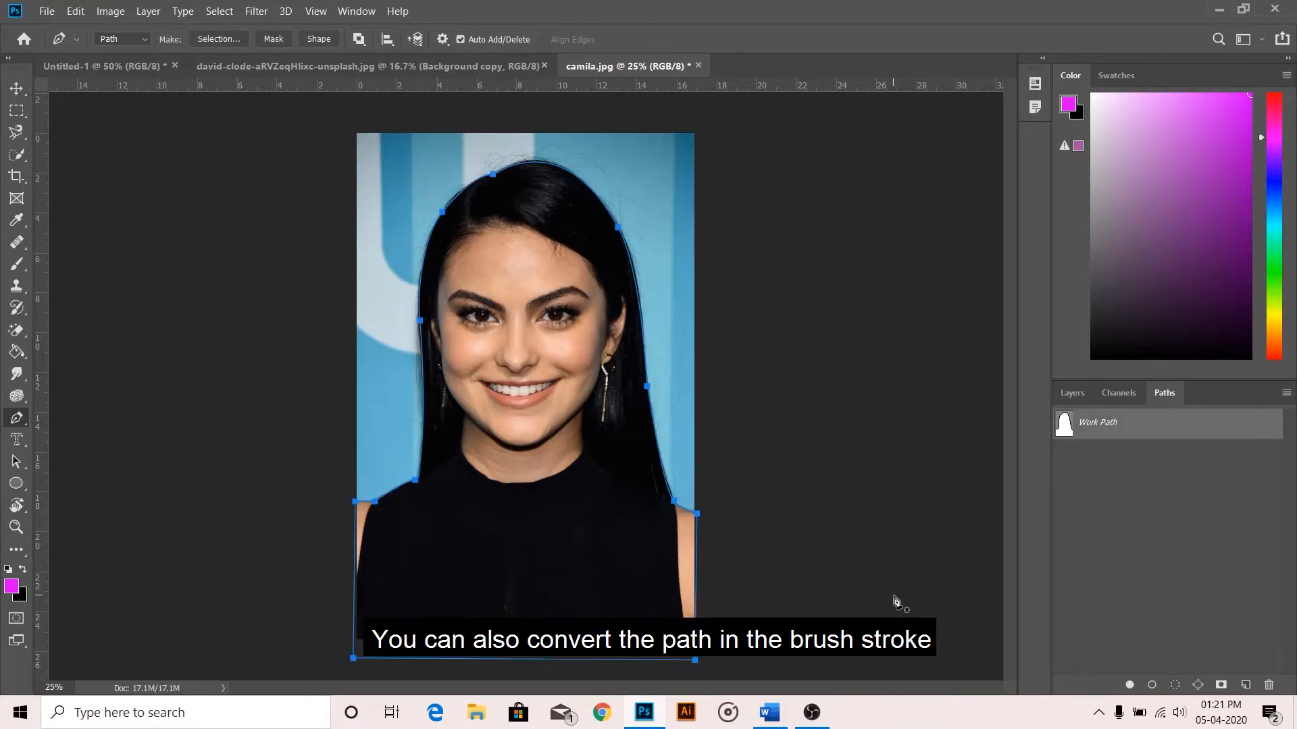
Step: Stroke the work path with the magenta 39-size Brush, then undo the stroke
key("b")
left_click(1155, 686)
left_click(1193, 579)
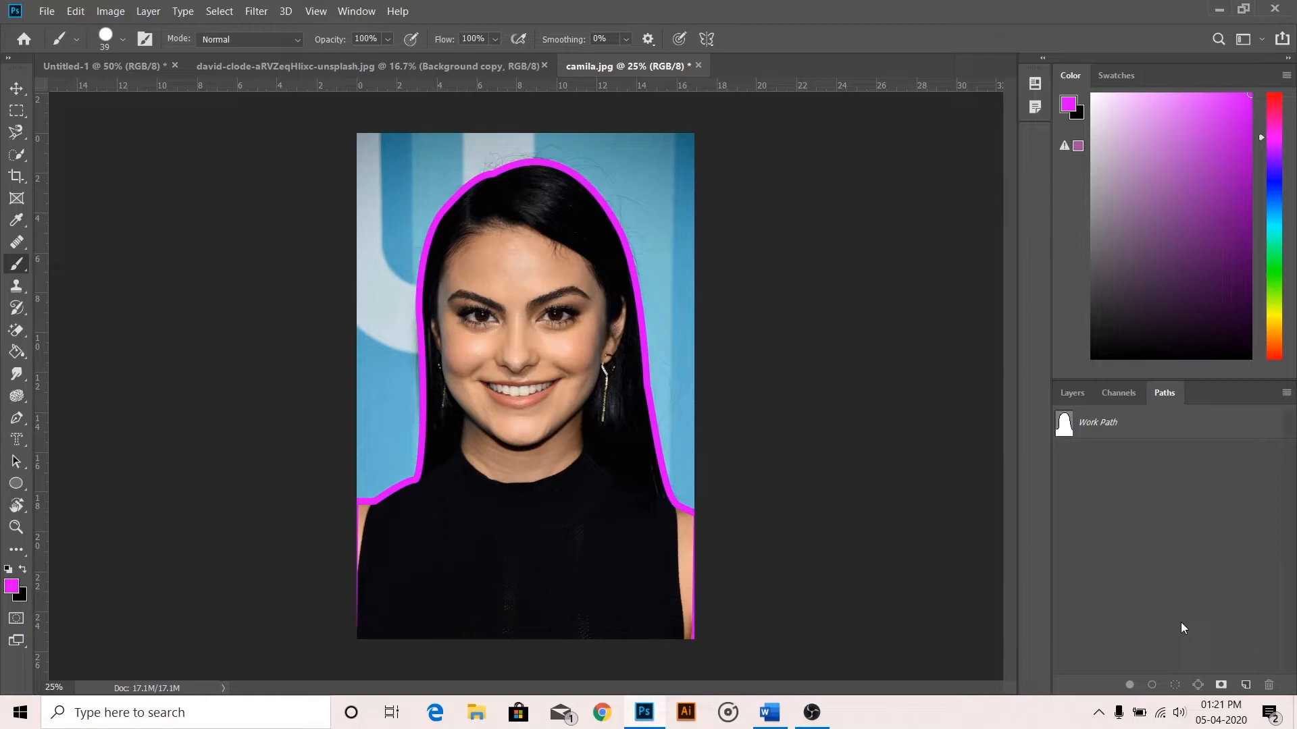
key("ctrl+z")
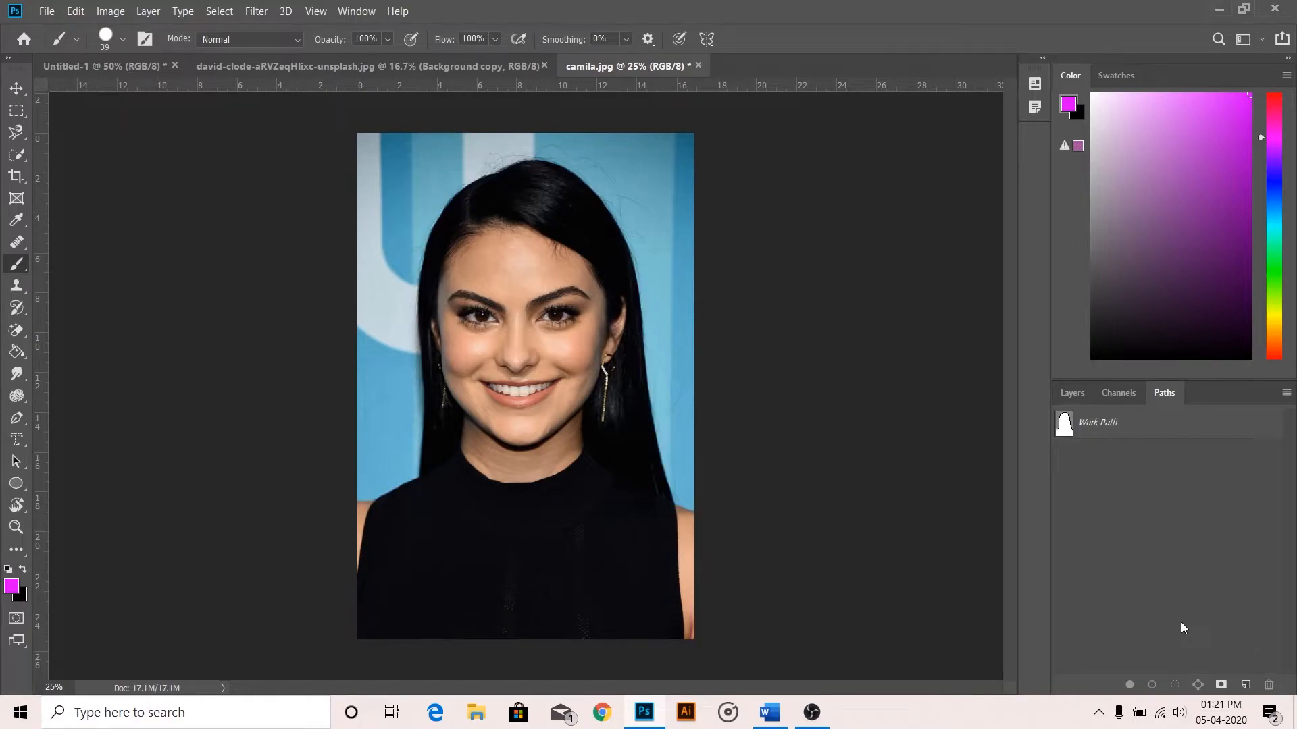
Step: Fill the work path with the magenta foreground color, then undo the fill
left_click(1127, 423)
left_click(1129, 686)
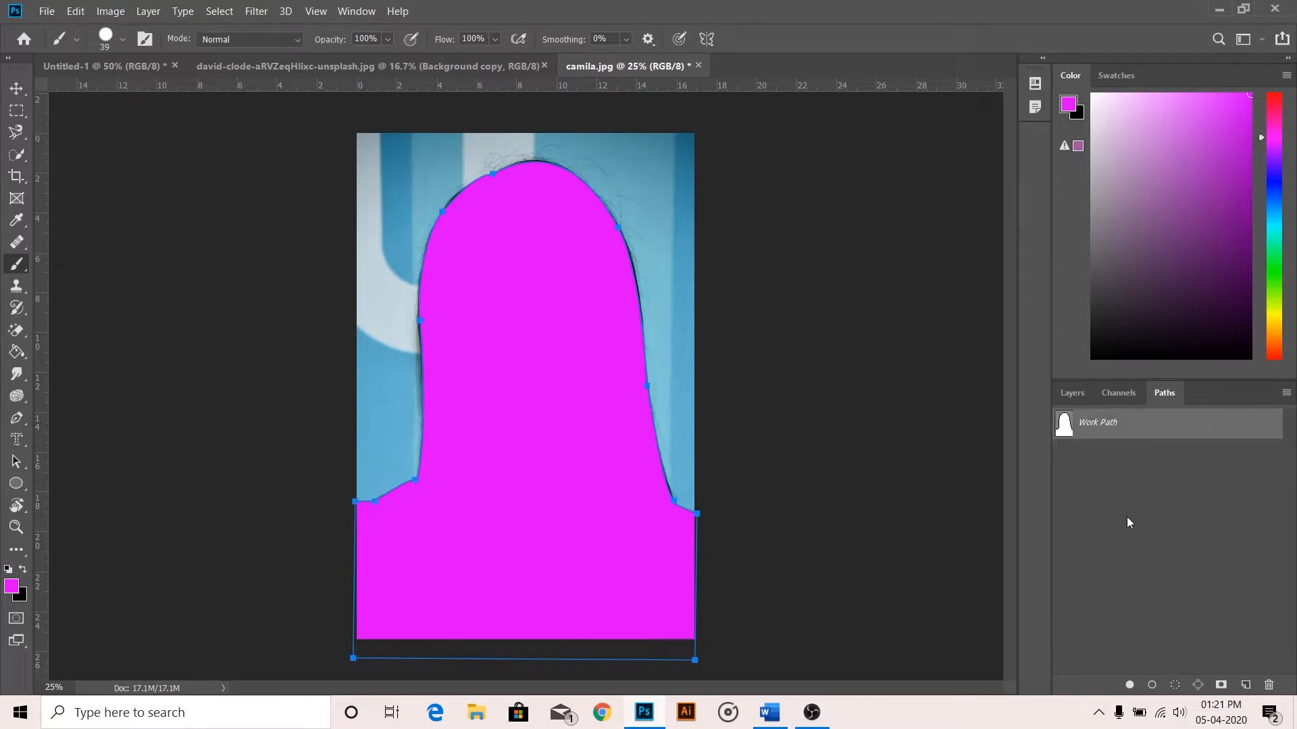
key("ctrl+z")
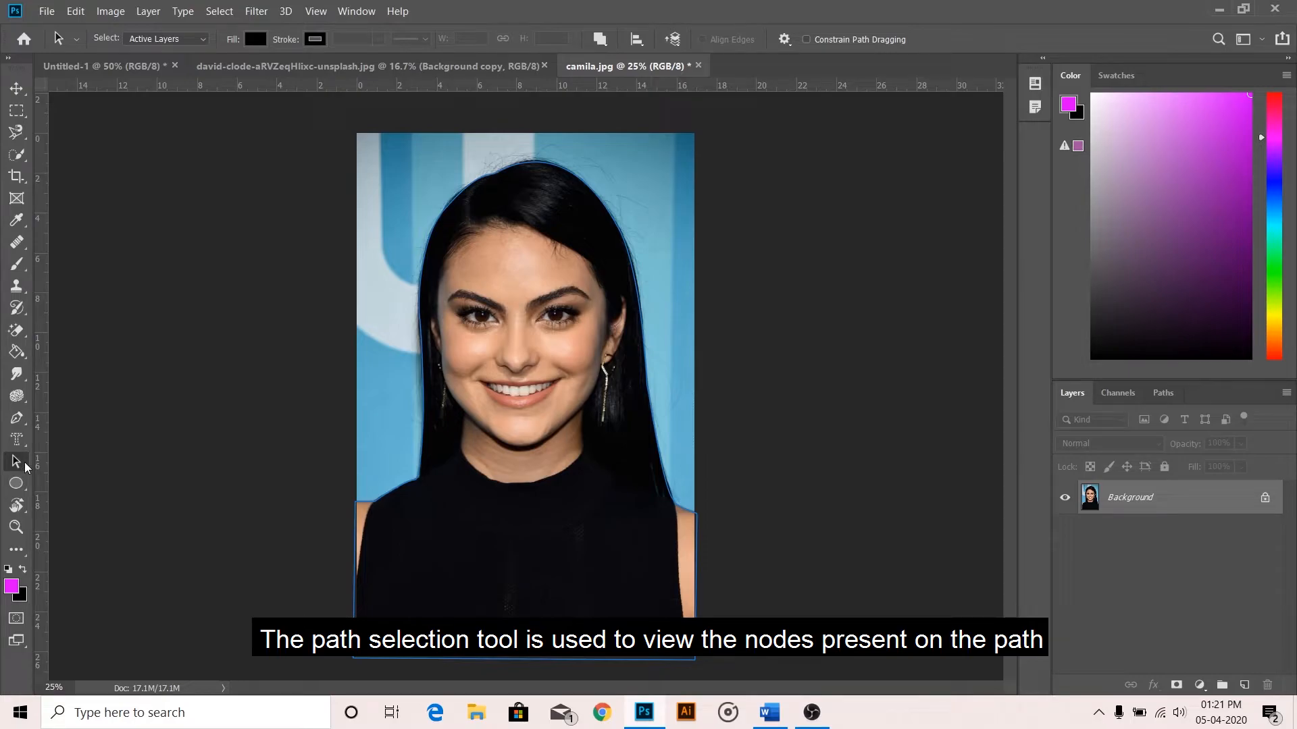
Step: Select the entire outline path around the woman with the Path Selection tool to display its nodes
right_click(24, 463)
left_click(80, 463)
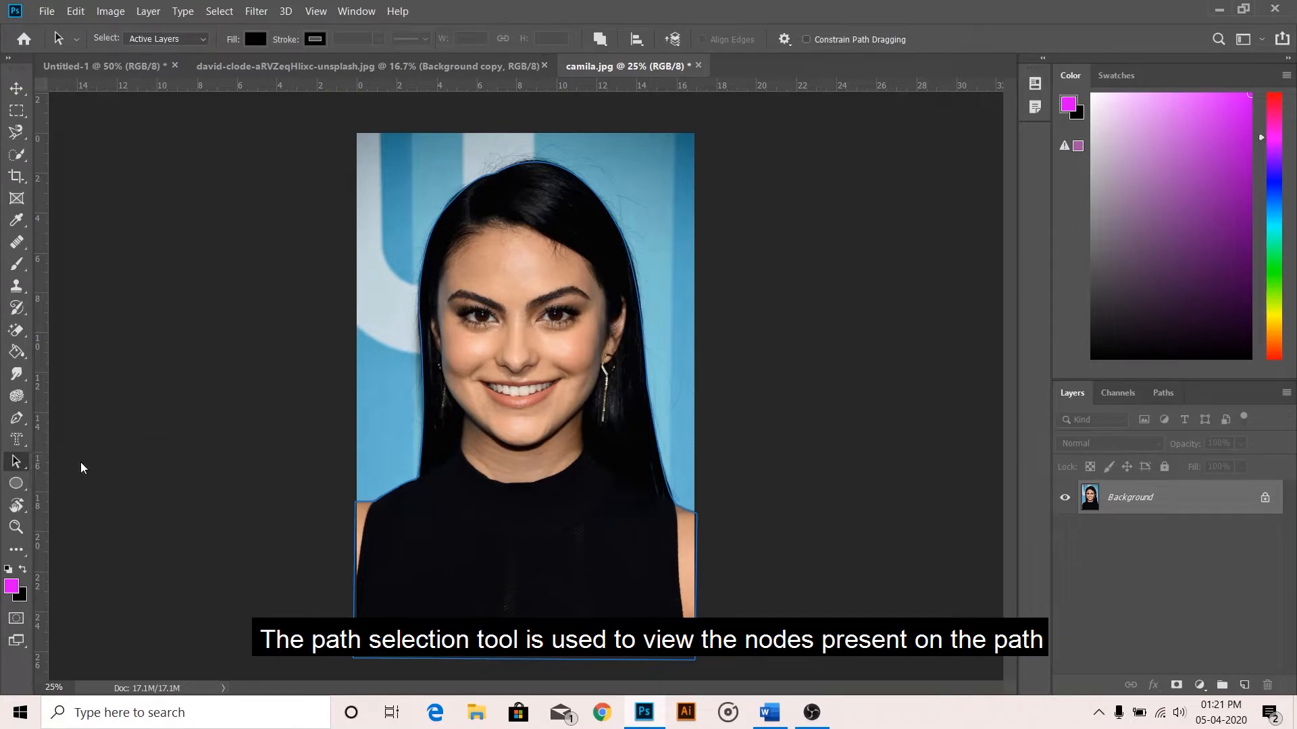
left_click(368, 506)
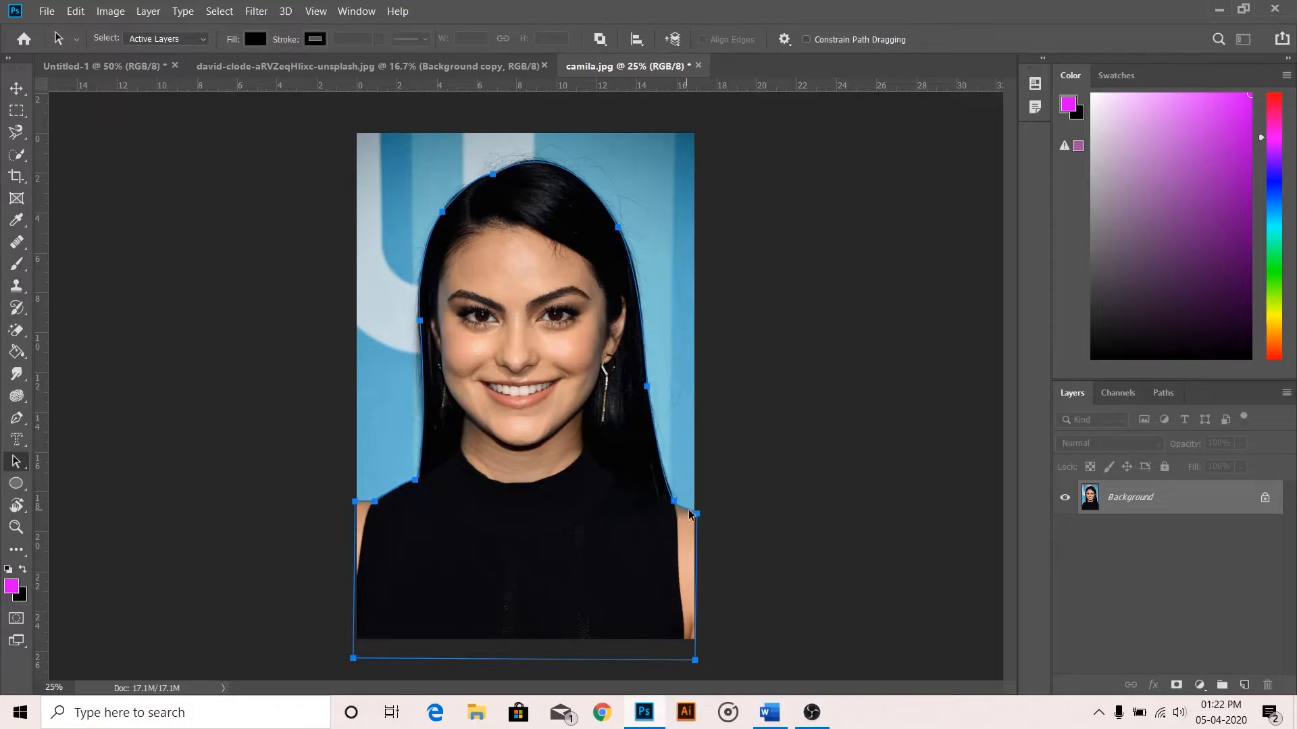
Step: Switch to the Direct Selection tool and select the single path node at the shoulder on the image's left side
left_click(17, 465)
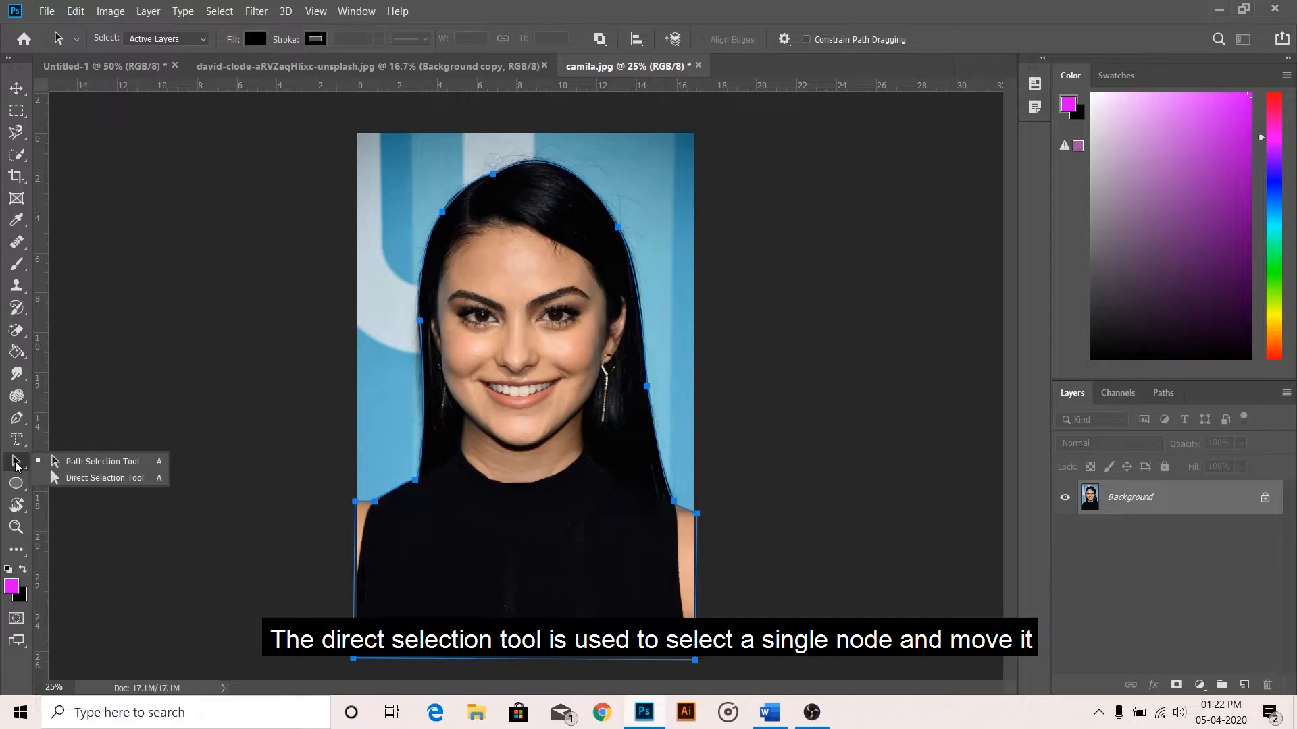
left_click(96, 479)
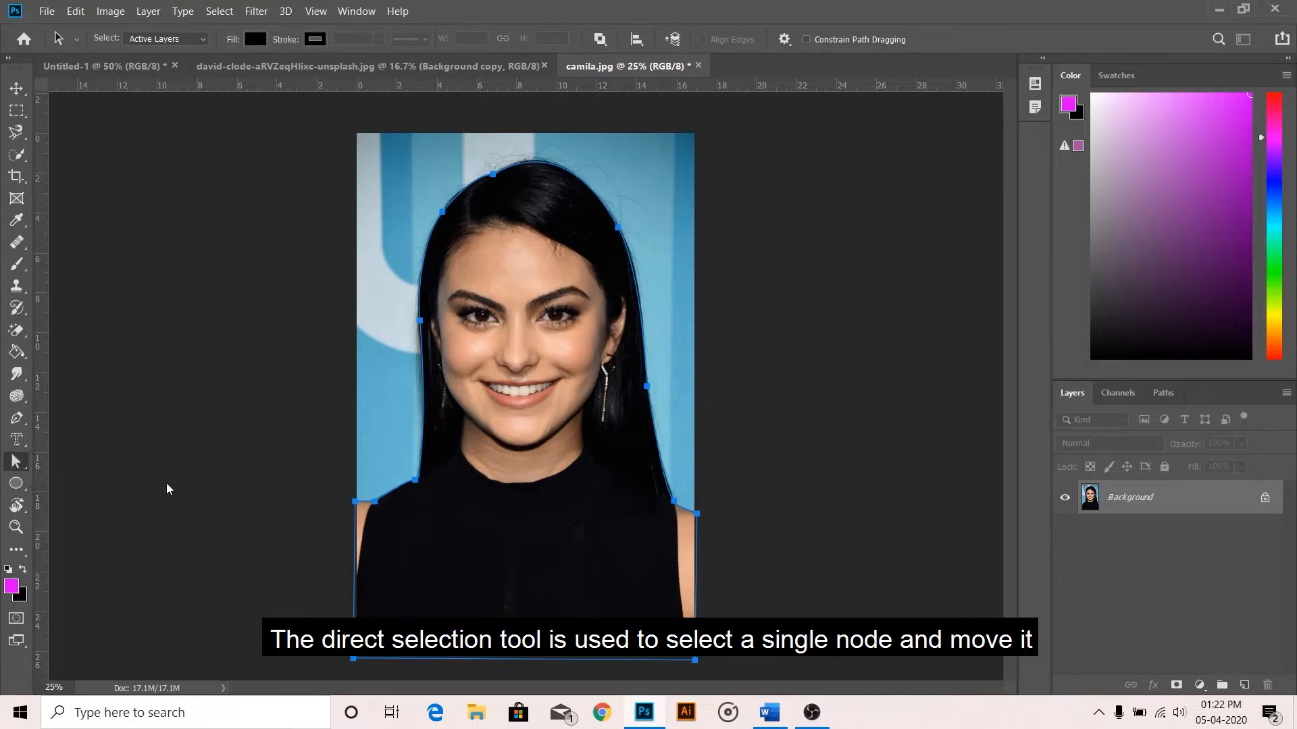
left_click(376, 502)
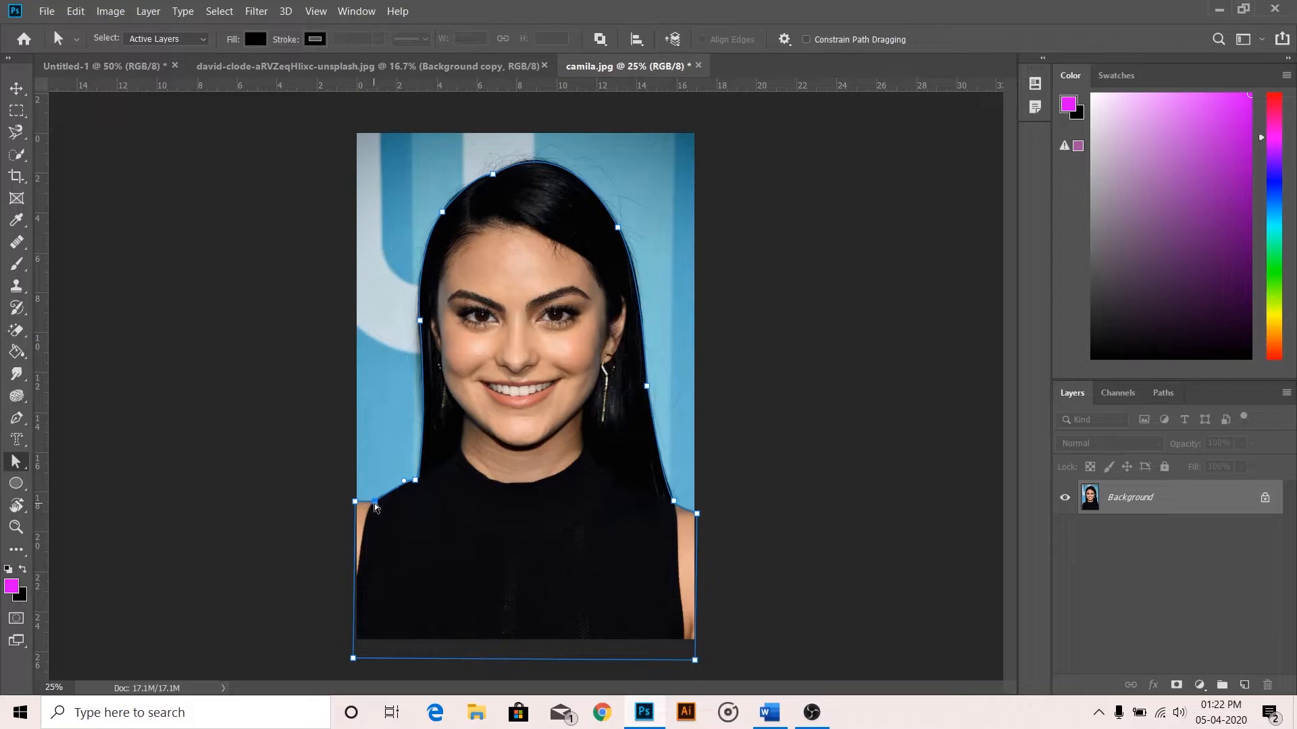
Step: Display the work path's nodes and add new nodes along the hair outline with the Pen tool
left_click(16, 418)
left_click(1163, 393)
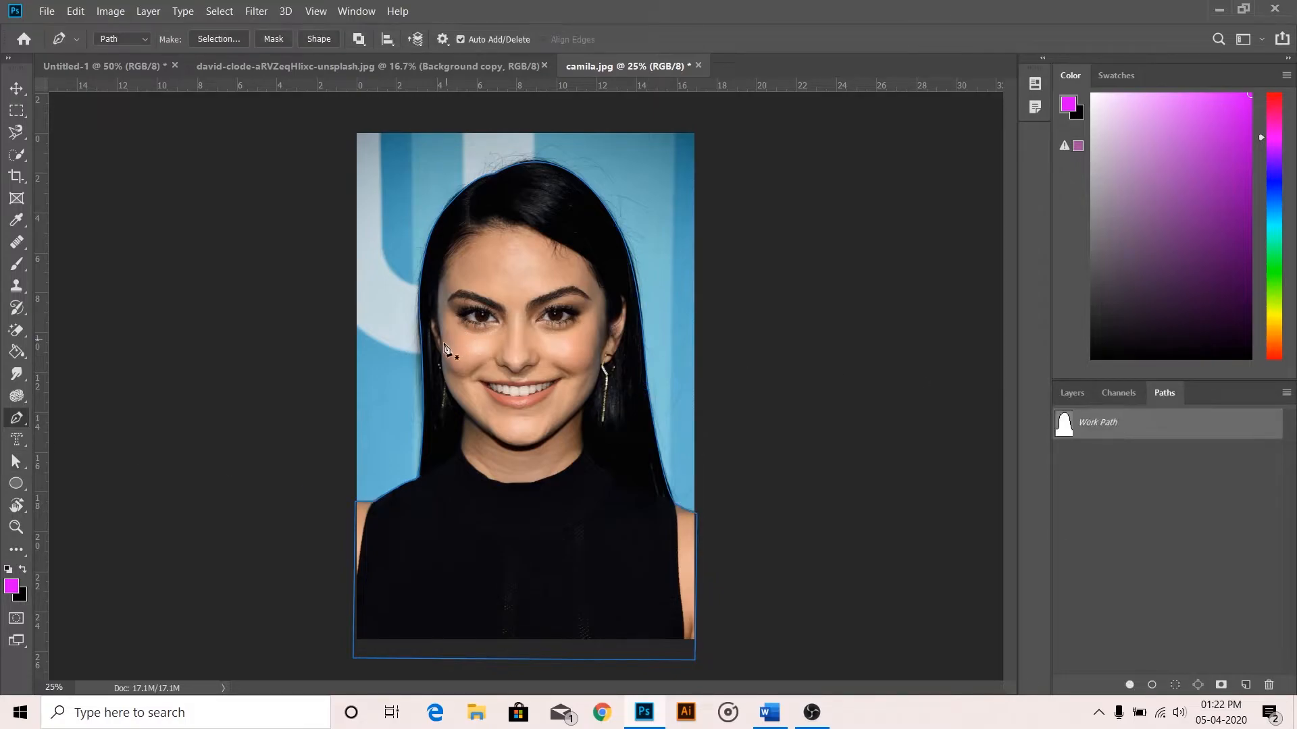
left_click(16, 462)
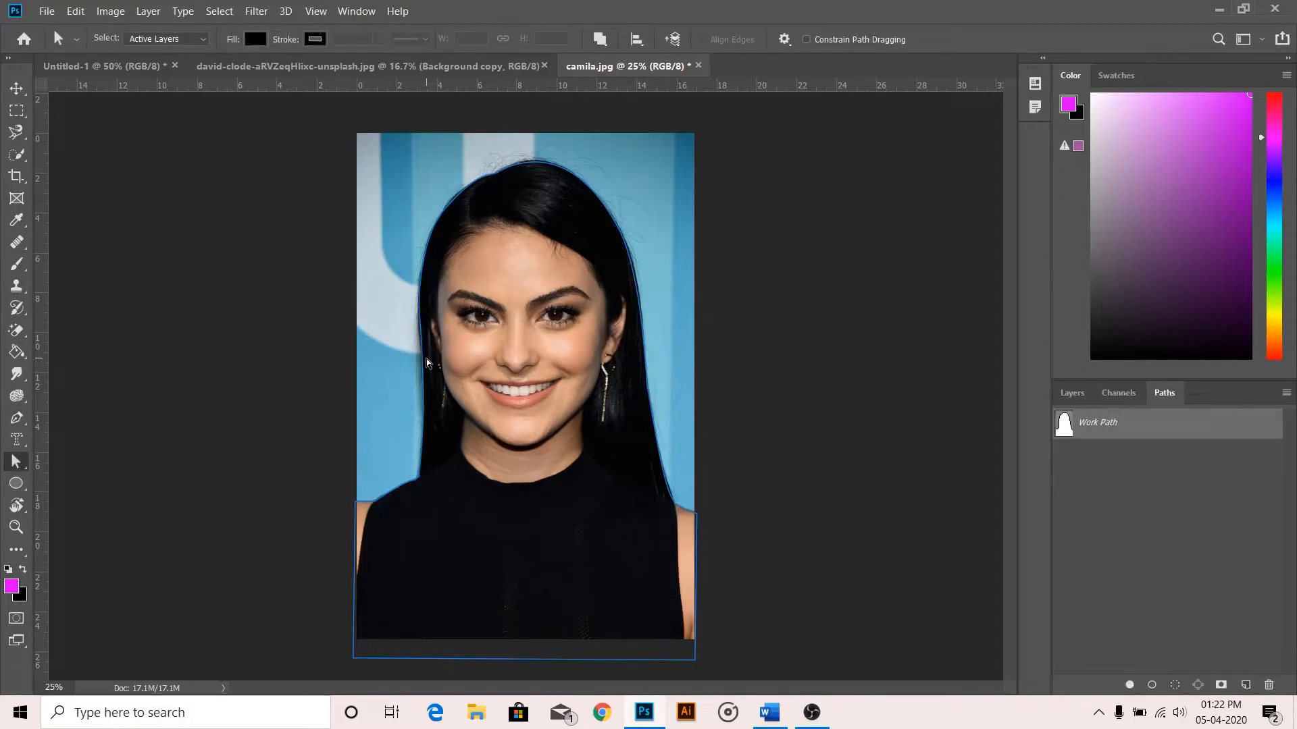
left_click(425, 369)
key("p")
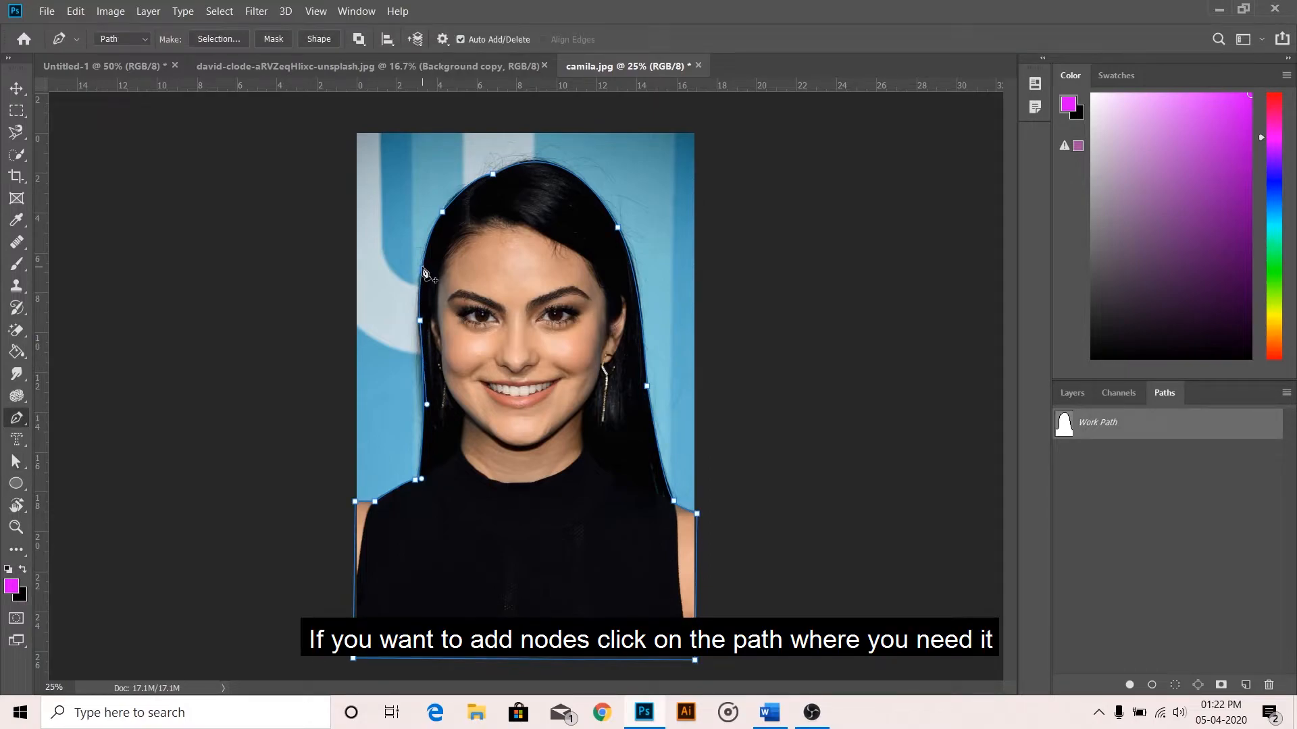
left_click(423, 269)
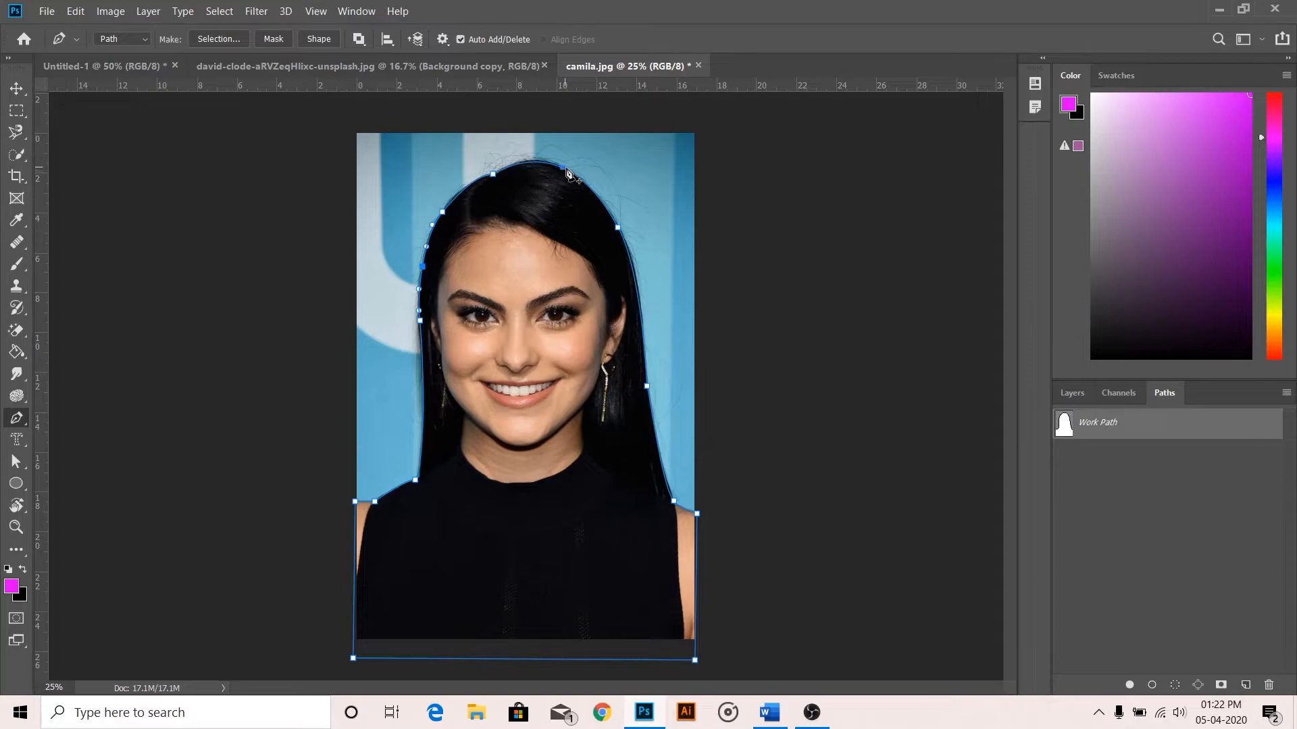
Step: Delete the path nodes on both sides of the hair and move one handle of the upper-left curve independently
left_click(619, 229)
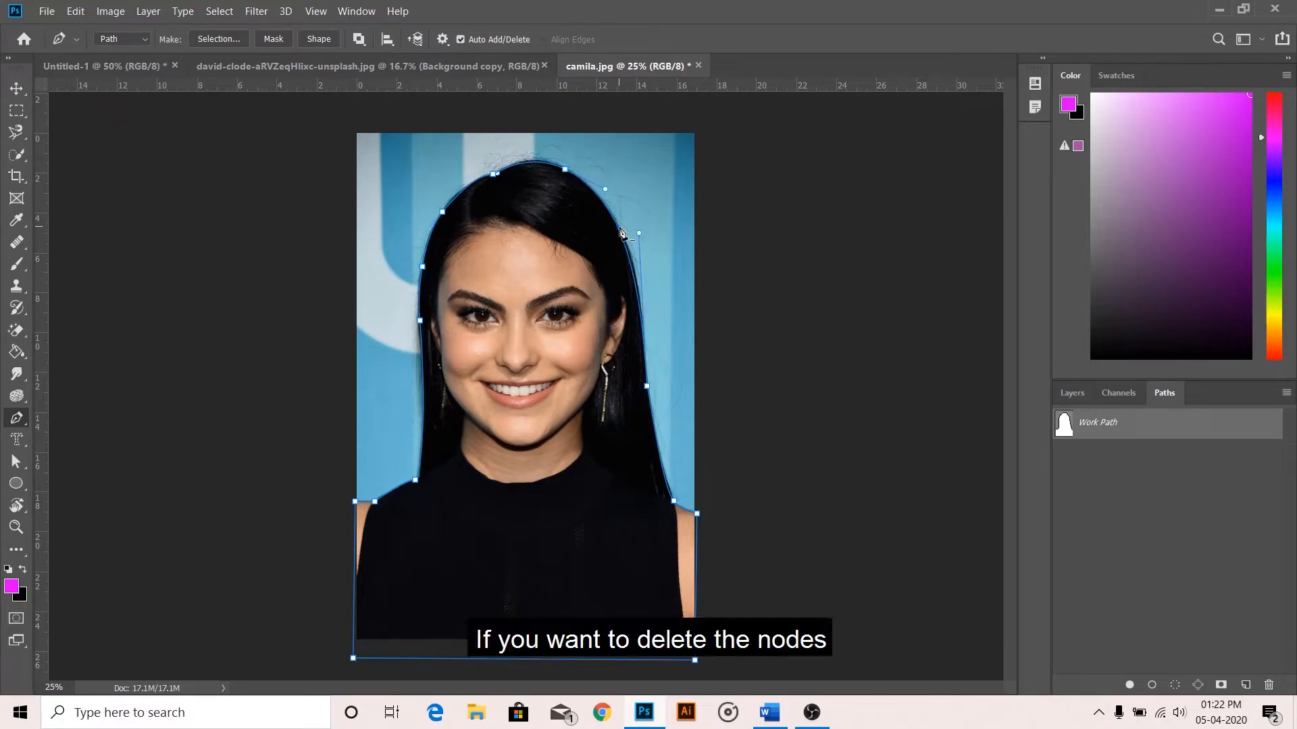
left_click(425, 270)
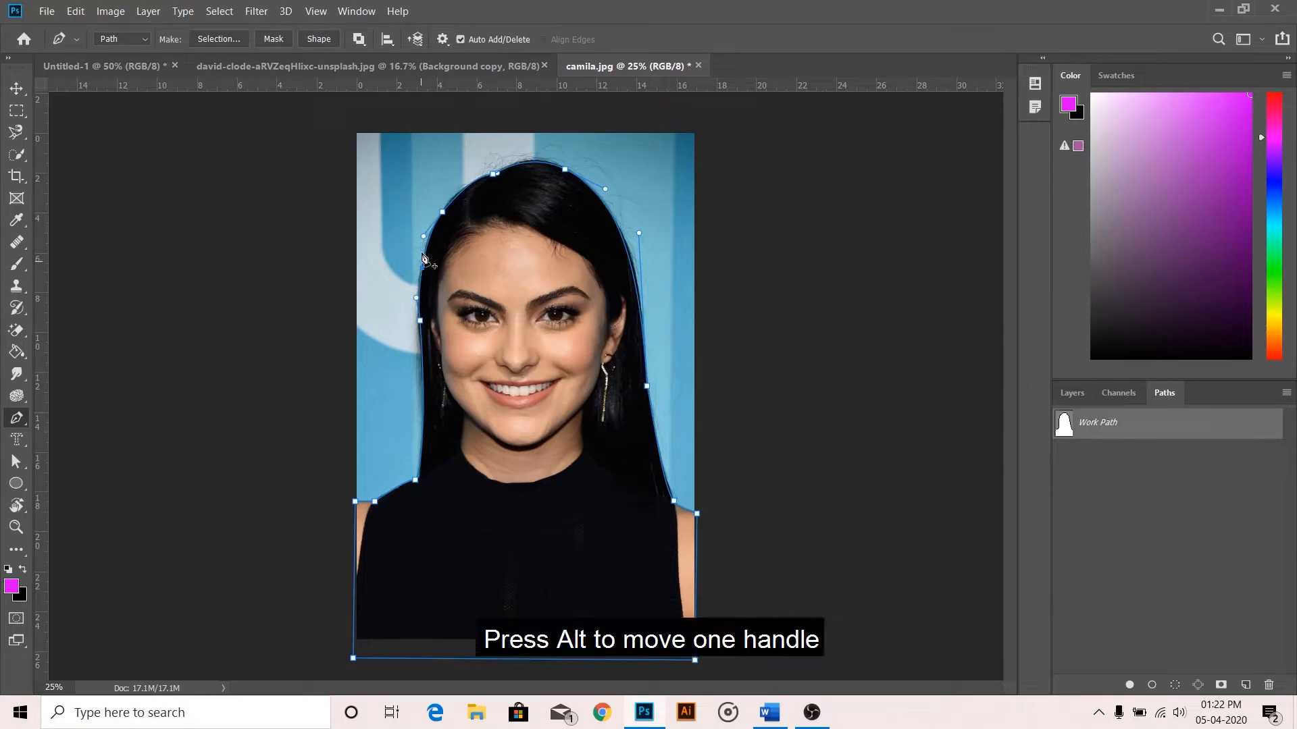
left_click_drag(423, 238, 453, 202)
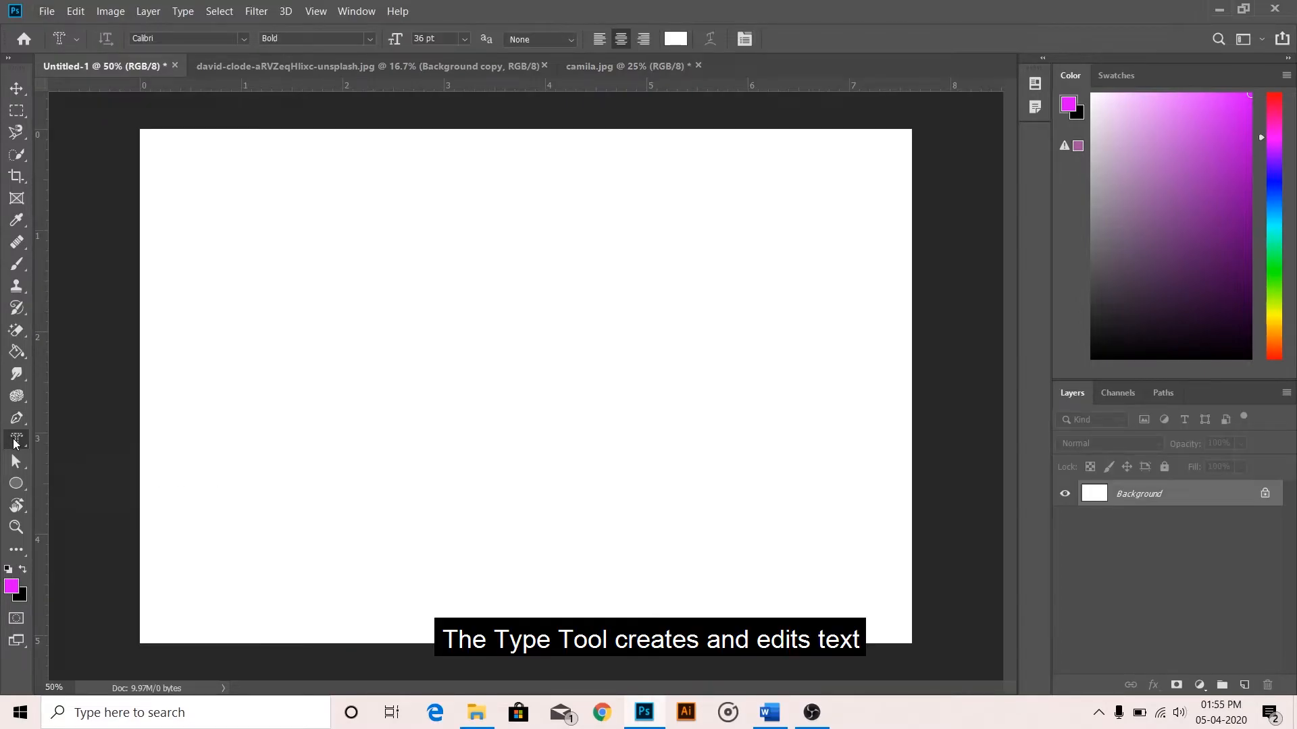
Step: Add the horizontal text "glossy musings" on the blank white Untitled-1 canvas
right_click(17, 440)
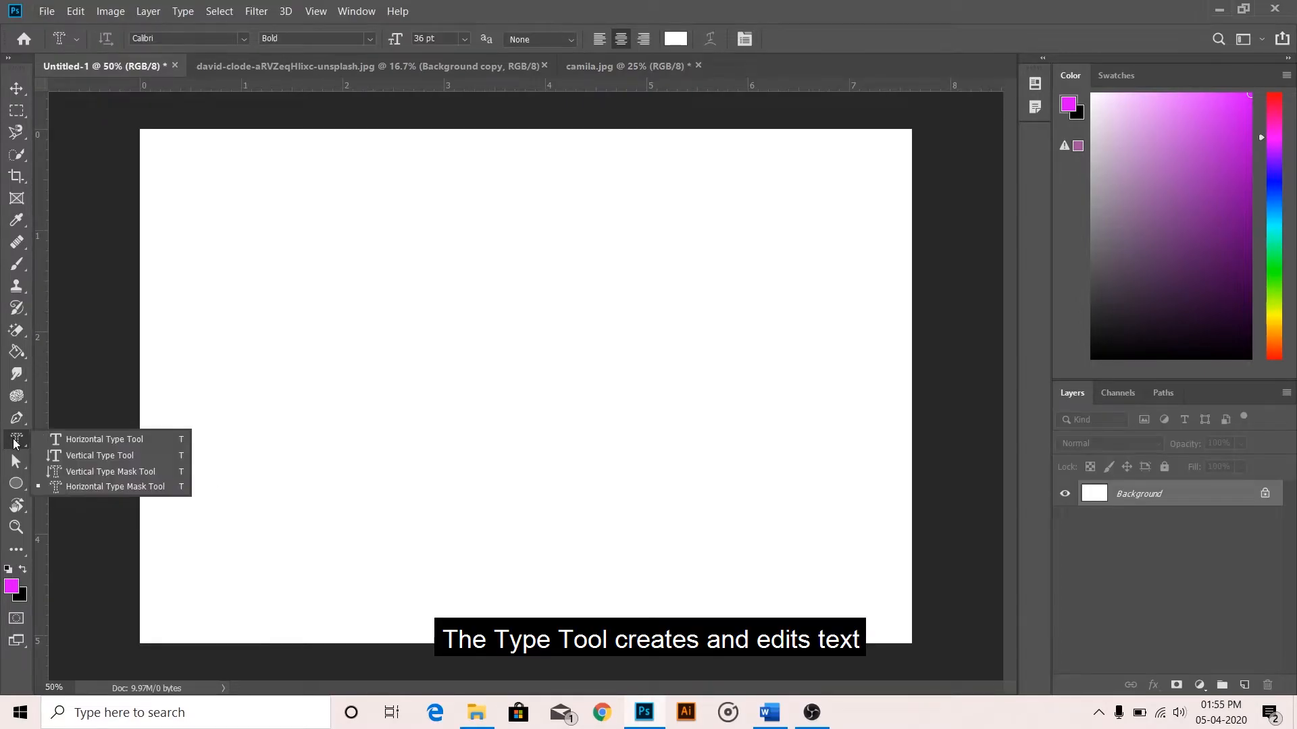
left_click(74, 439)
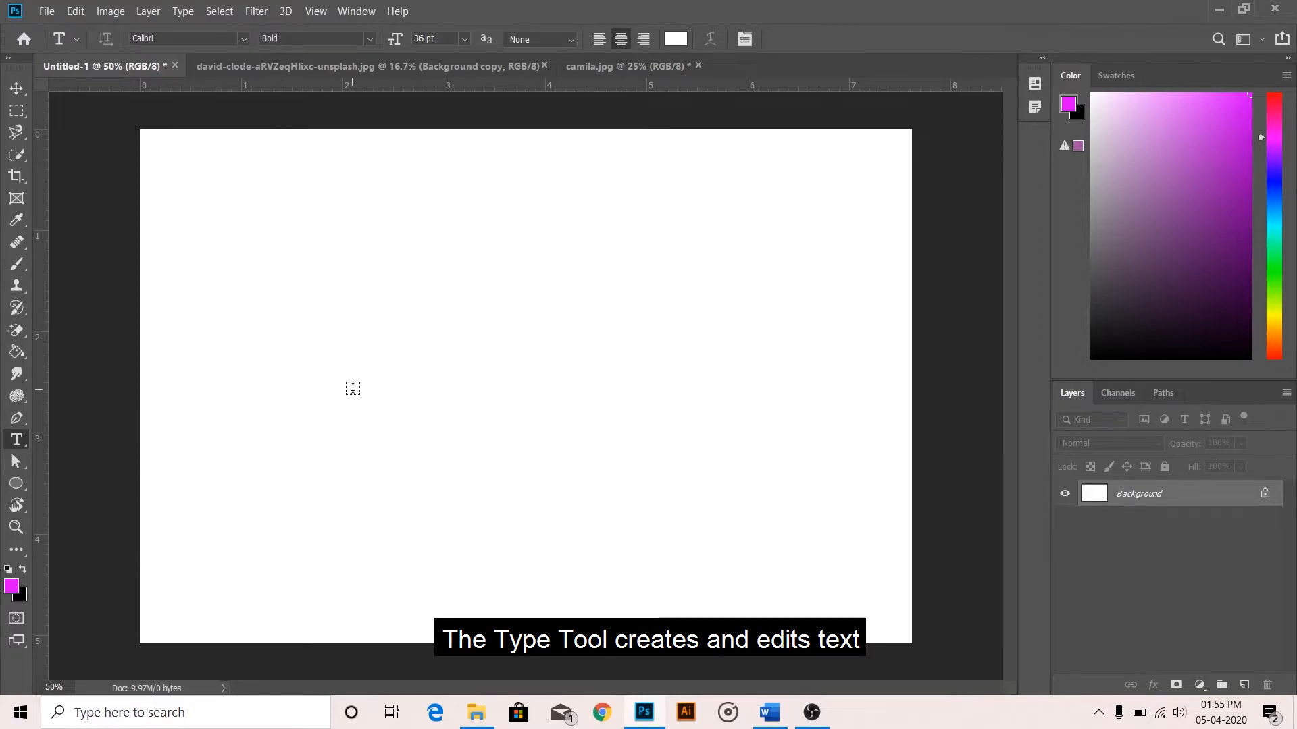
left_click(353, 388)
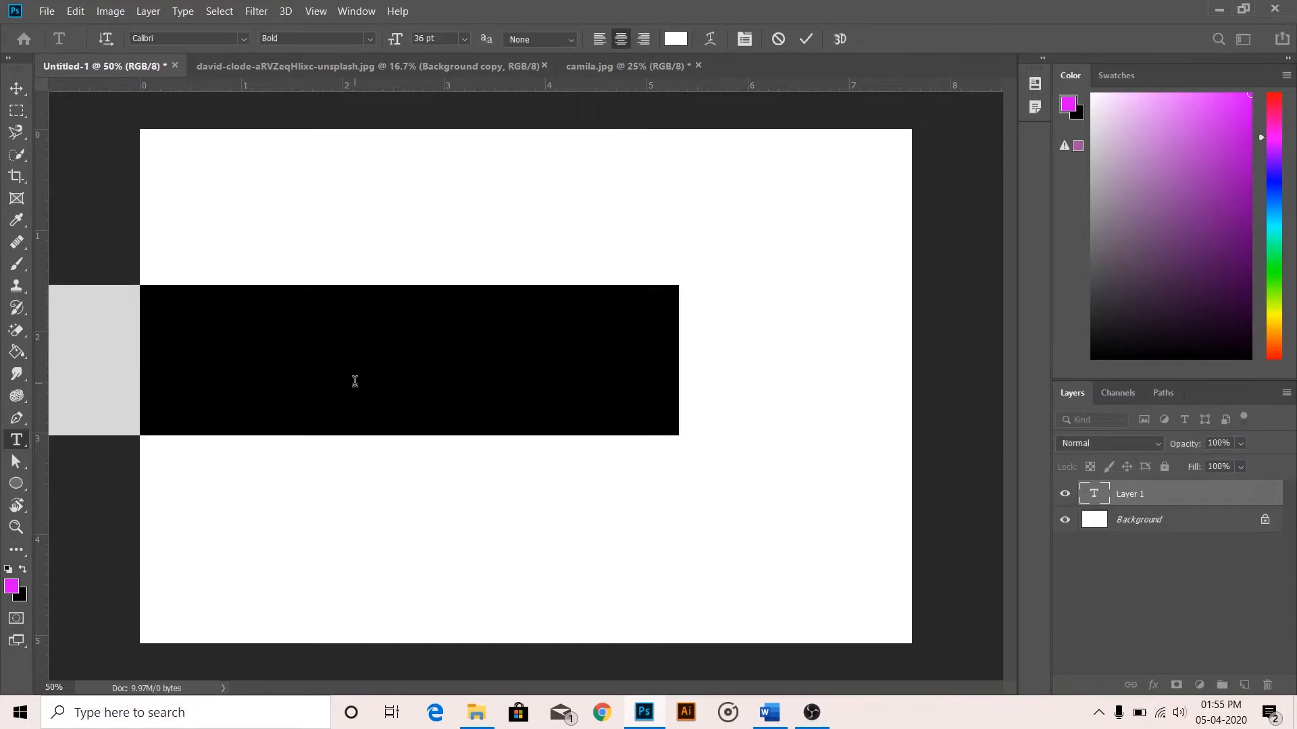
key("BackSpace")
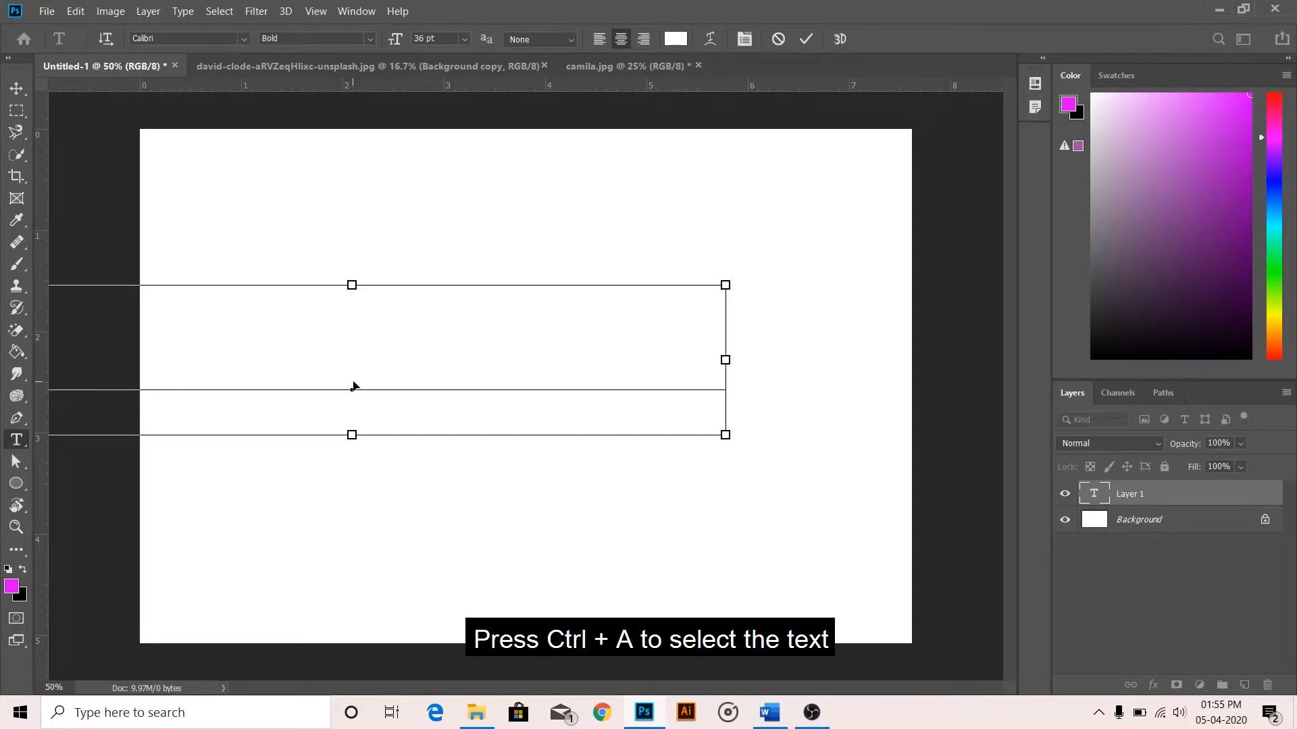
Step: Set the color of the entire text to red (ff0000) and commit the text edit
key("ctrl+a")
left_click(674, 38)
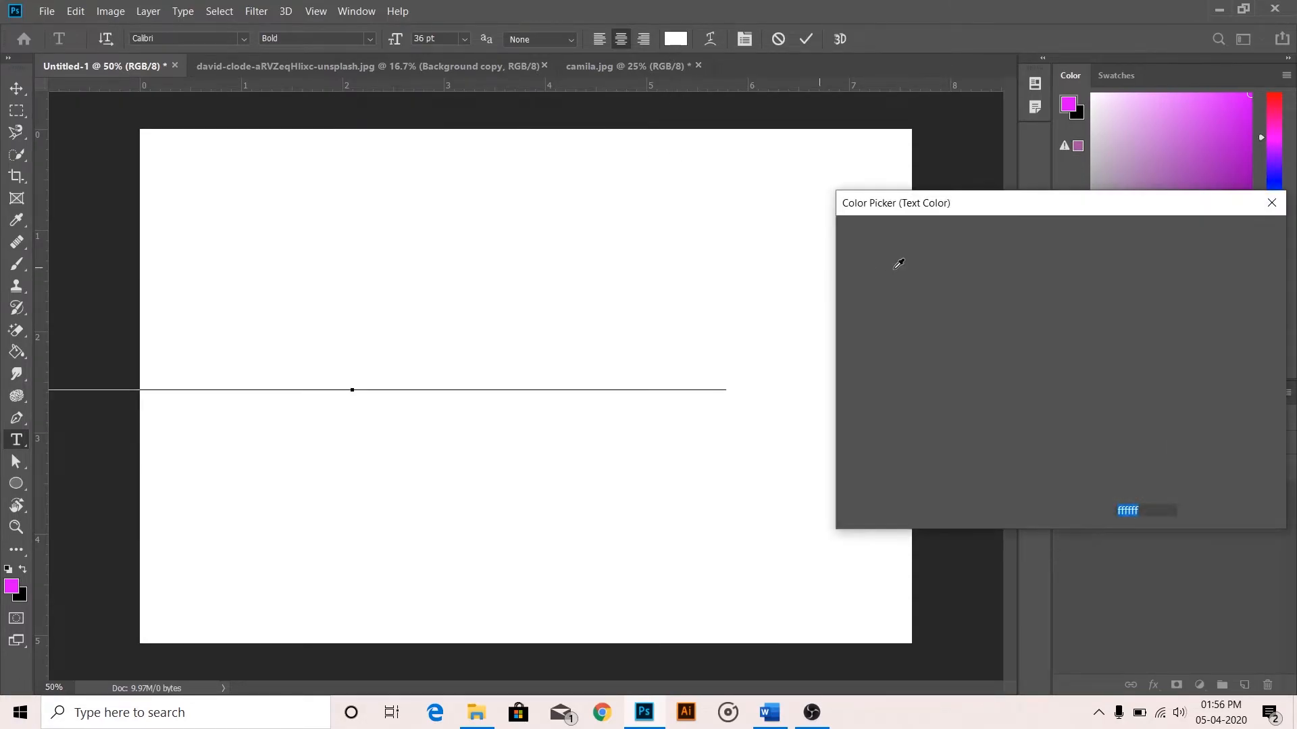
left_click(1060, 243)
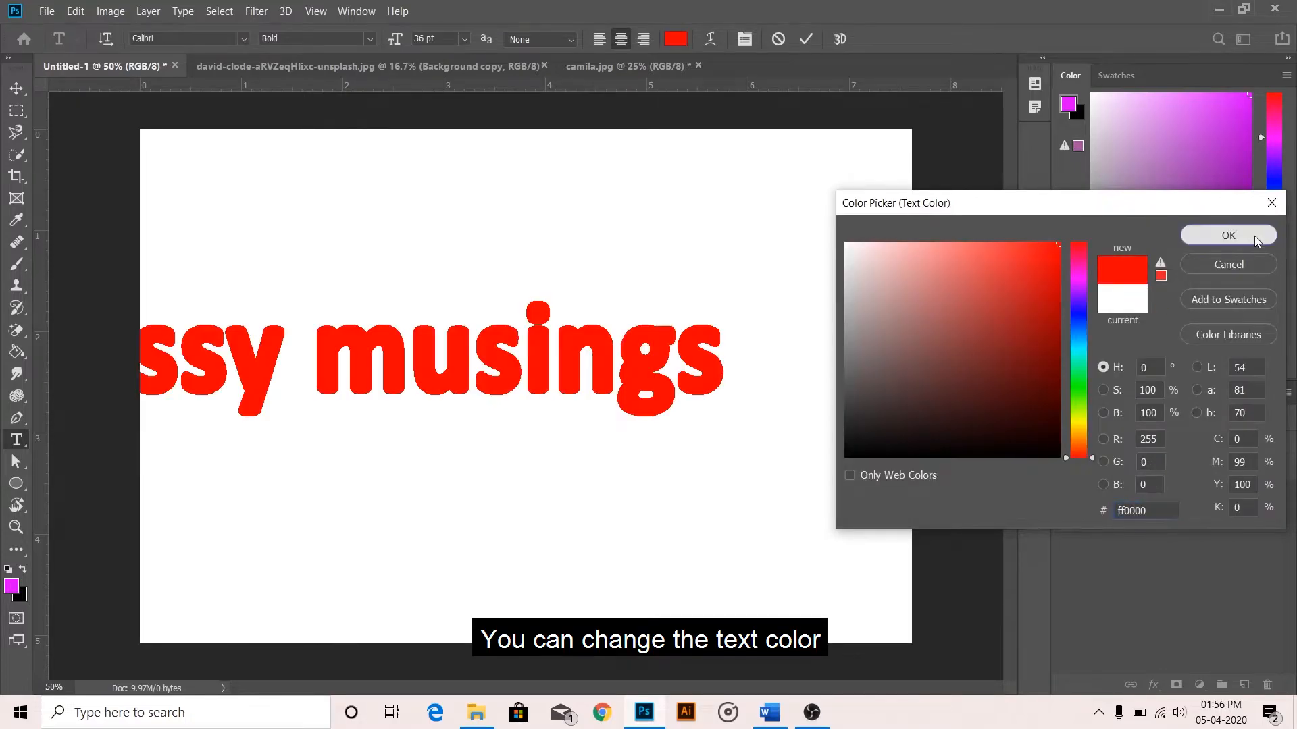
left_click(1243, 236)
left_click(728, 341)
left_click(806, 39)
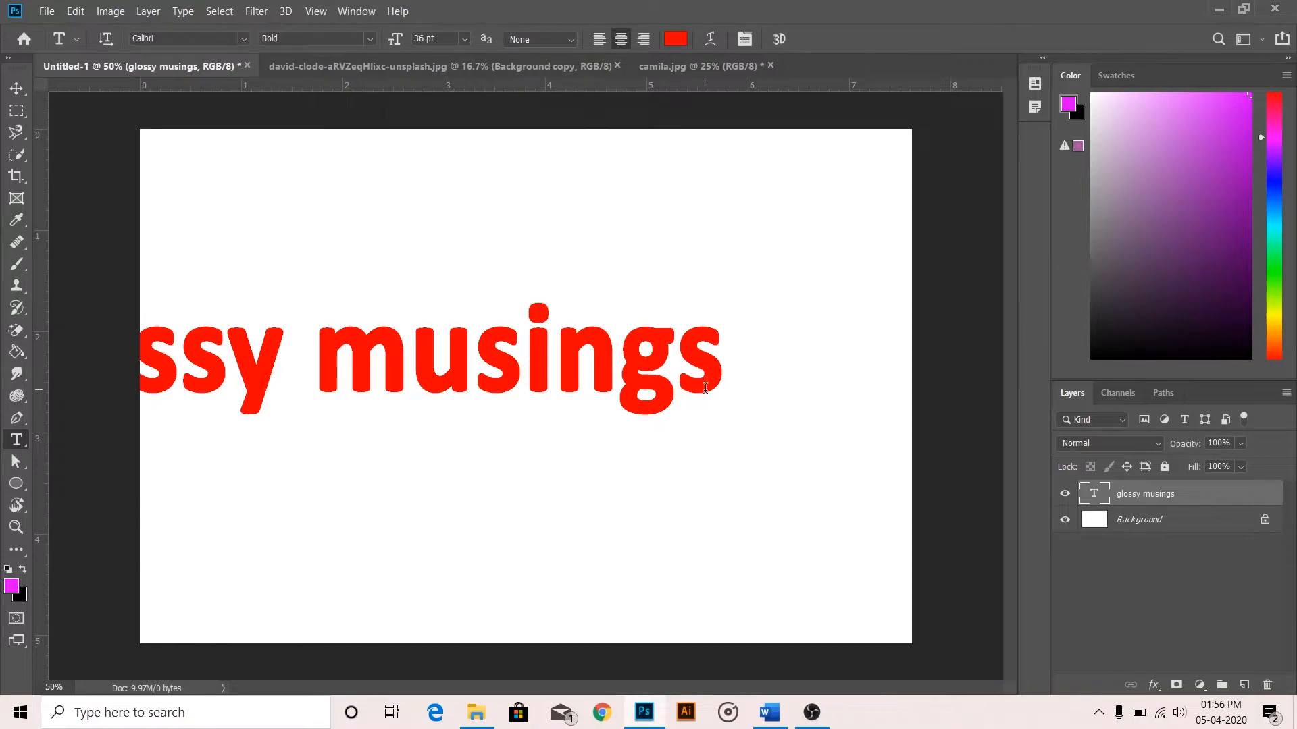
Step: Move the red text rightward and scale it down to about 31 pt so both words fit on the canvas
key("v")
left_click_drag(709, 388, 845, 380)
key("ctrl+t")
key("Return")
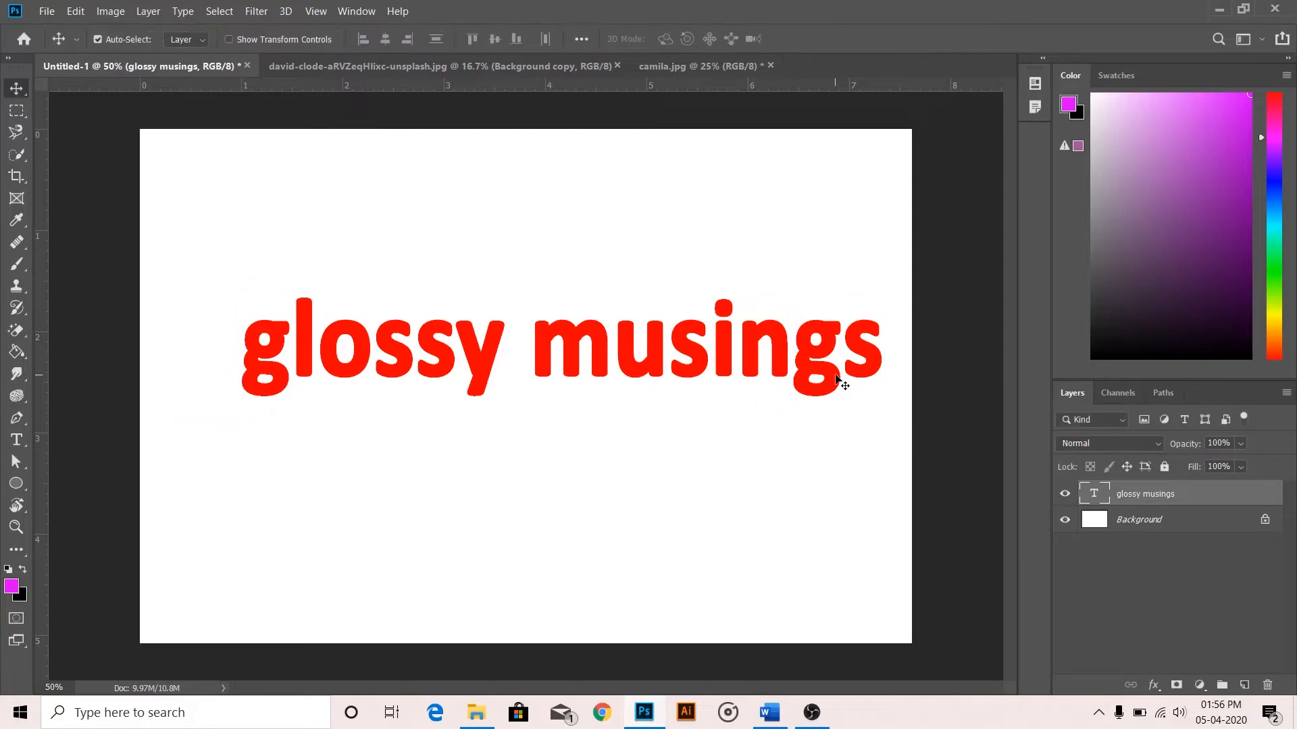
Step: Reopen the text layer for editing and break the text before "musings" onto a second line
double_click(1095, 498)
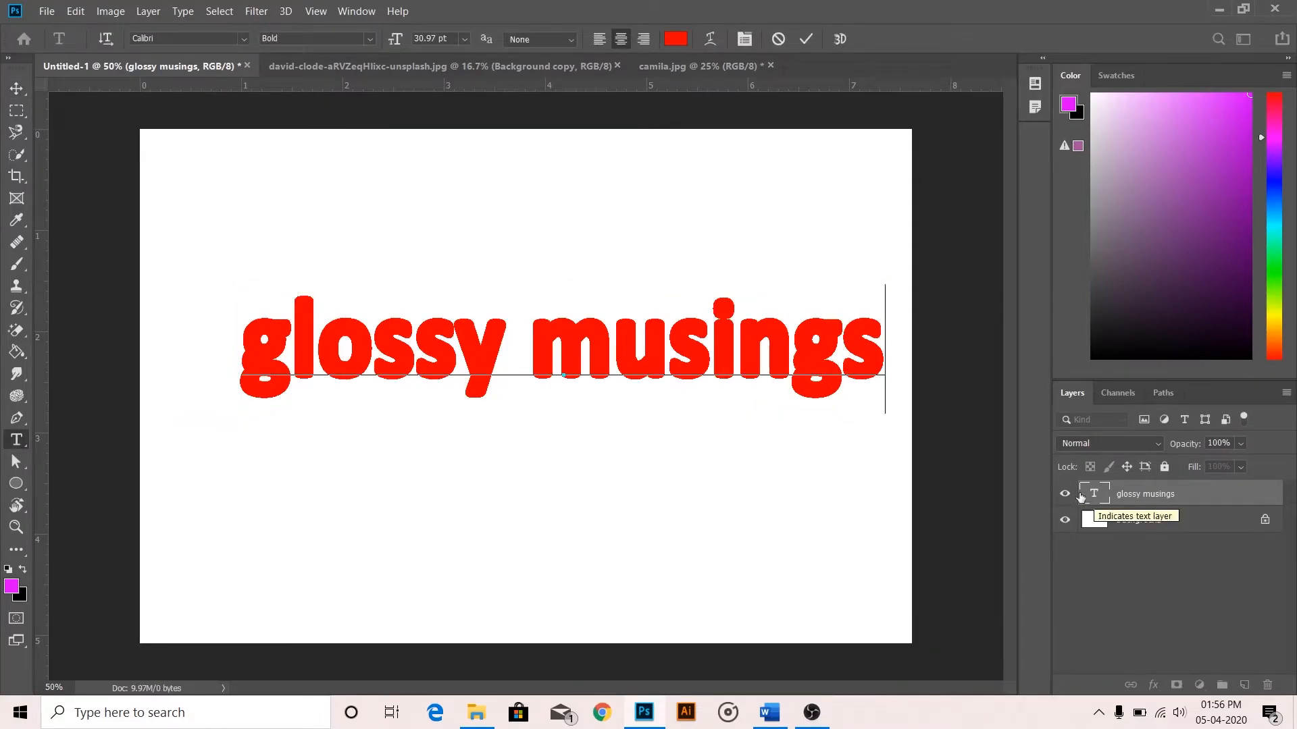
left_click(537, 349)
key("Return")
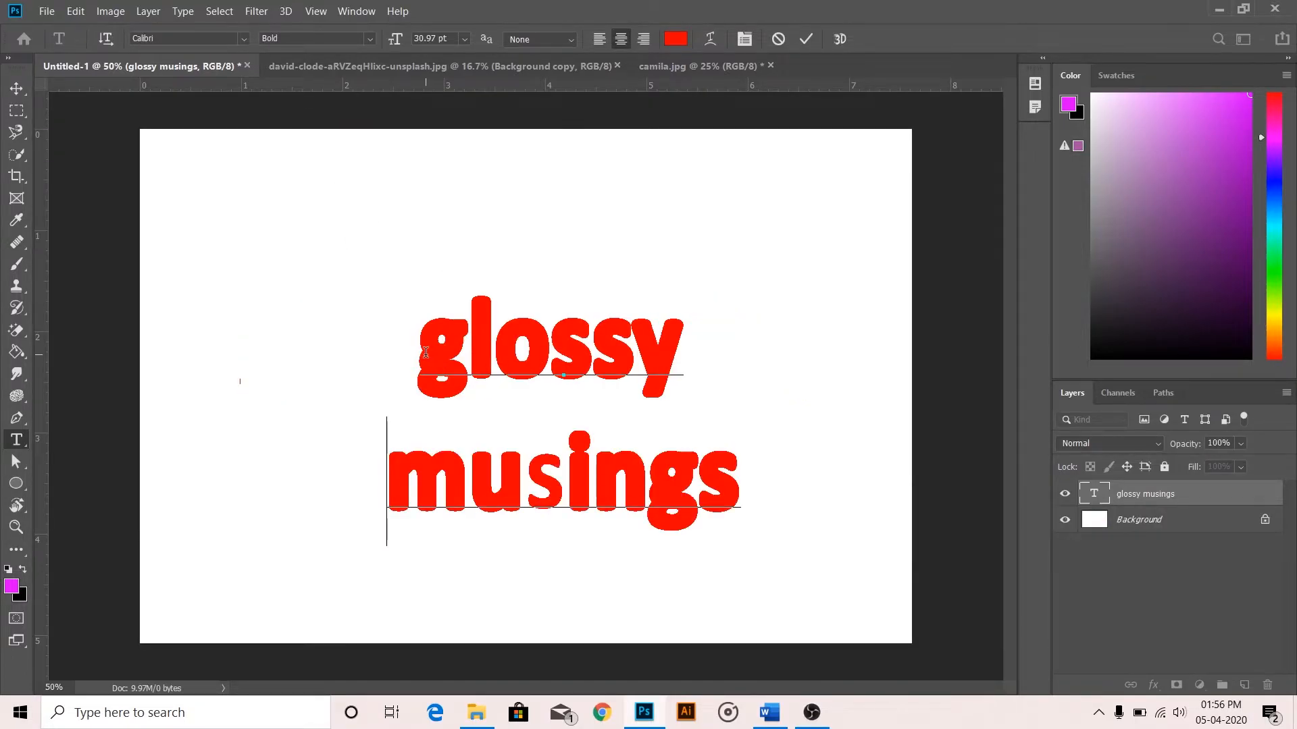
Step: Select both lines of text, hide the selection highlight, and set the font to Candara with the Light style
left_click_drag(426, 352, 721, 457)
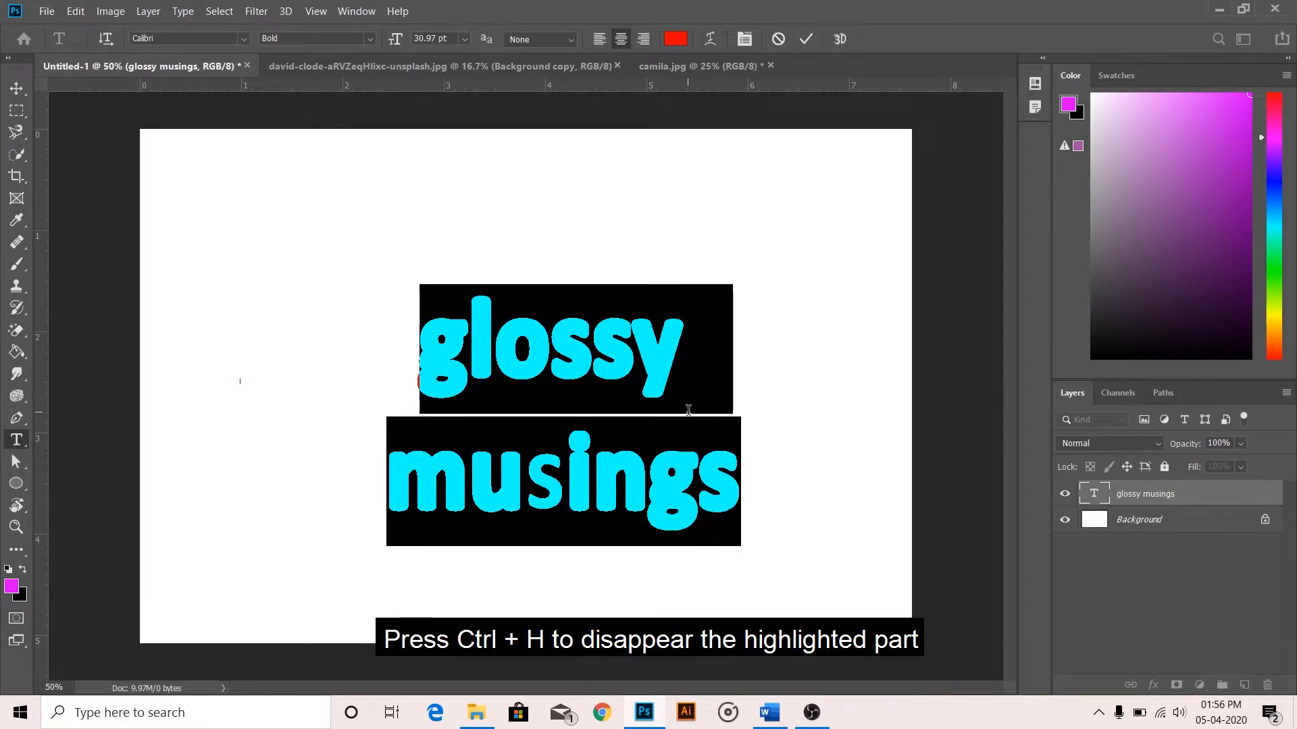
key("ctrl+h")
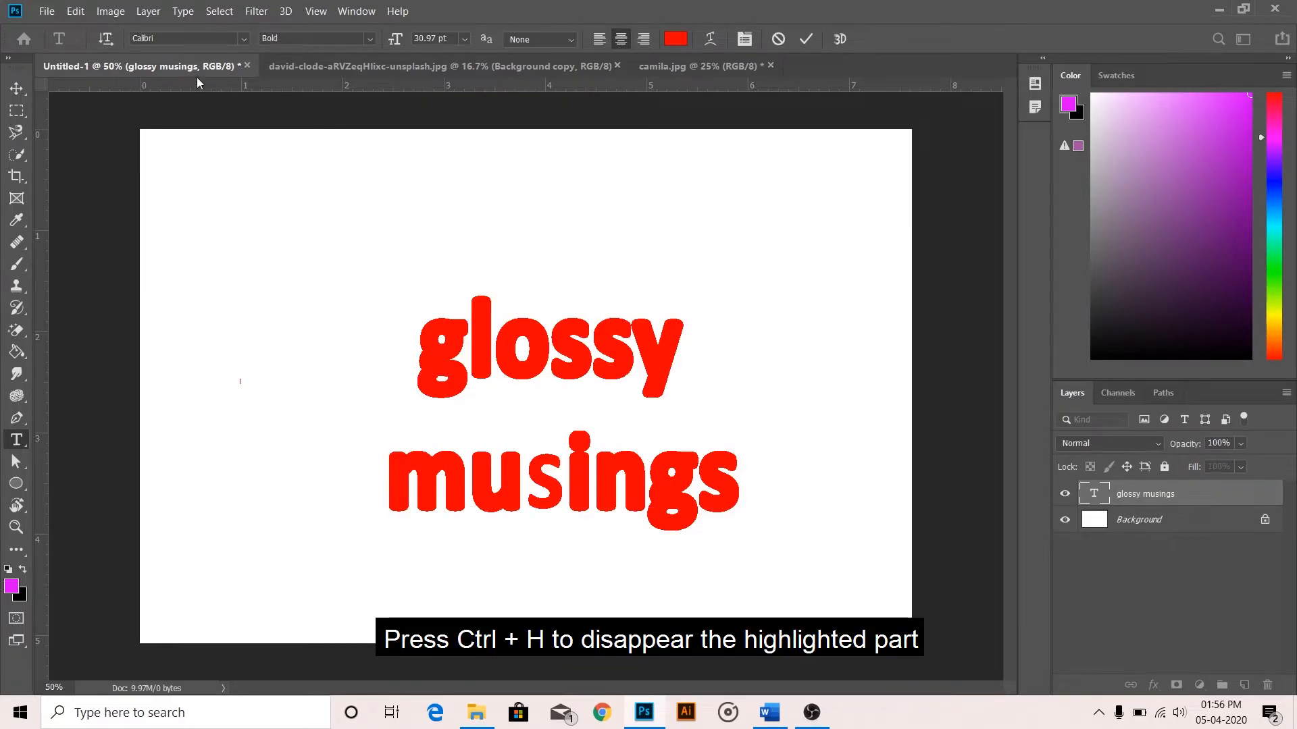
left_click(370, 38)
left_click(336, 58)
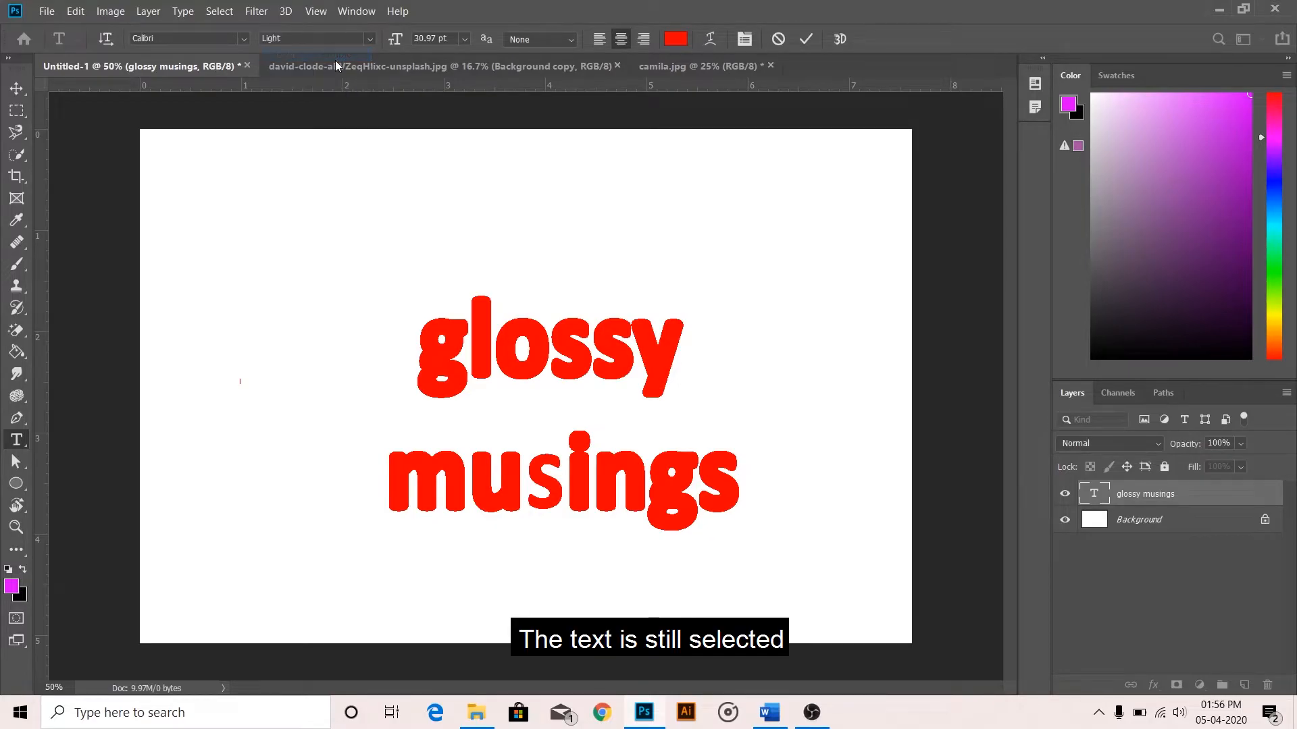
left_click(242, 38)
key("Escape")
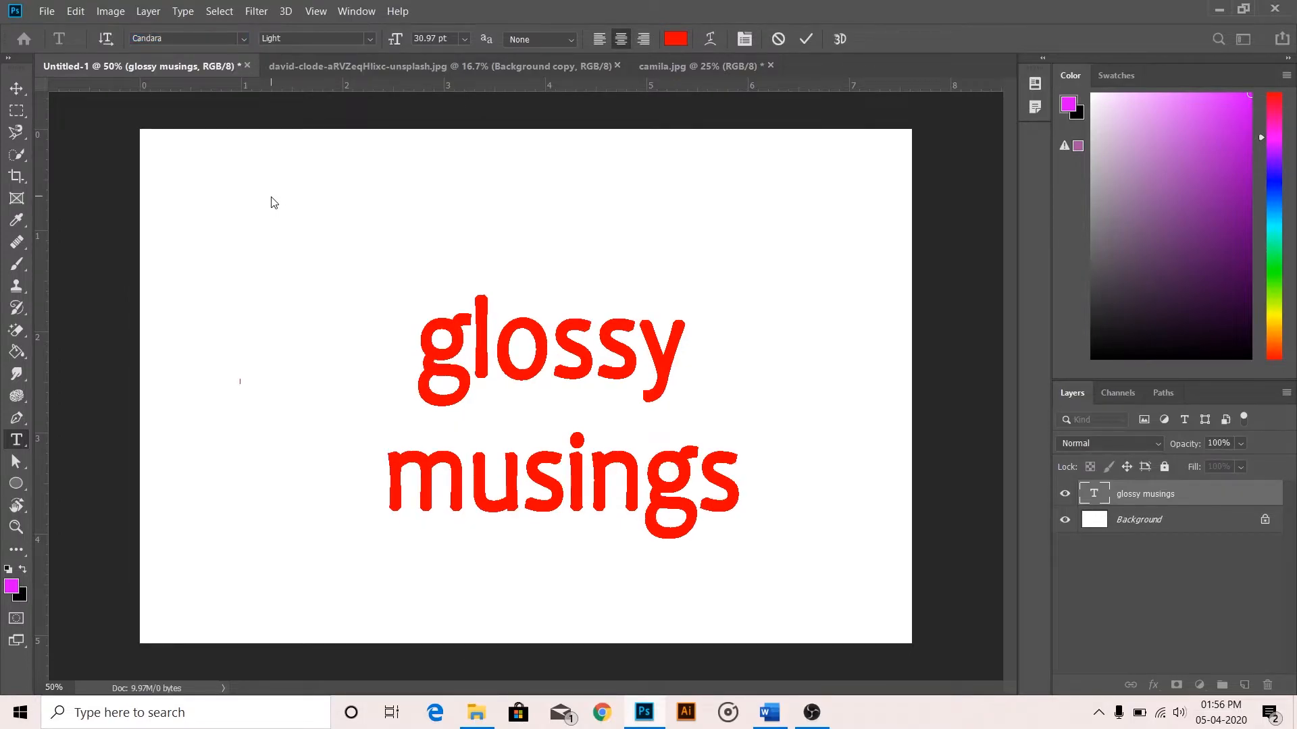
Step: Look through the font sizes, try Sharp and Crisp anti-aliasing on the text, and settle on Smooth
left_click(470, 38)
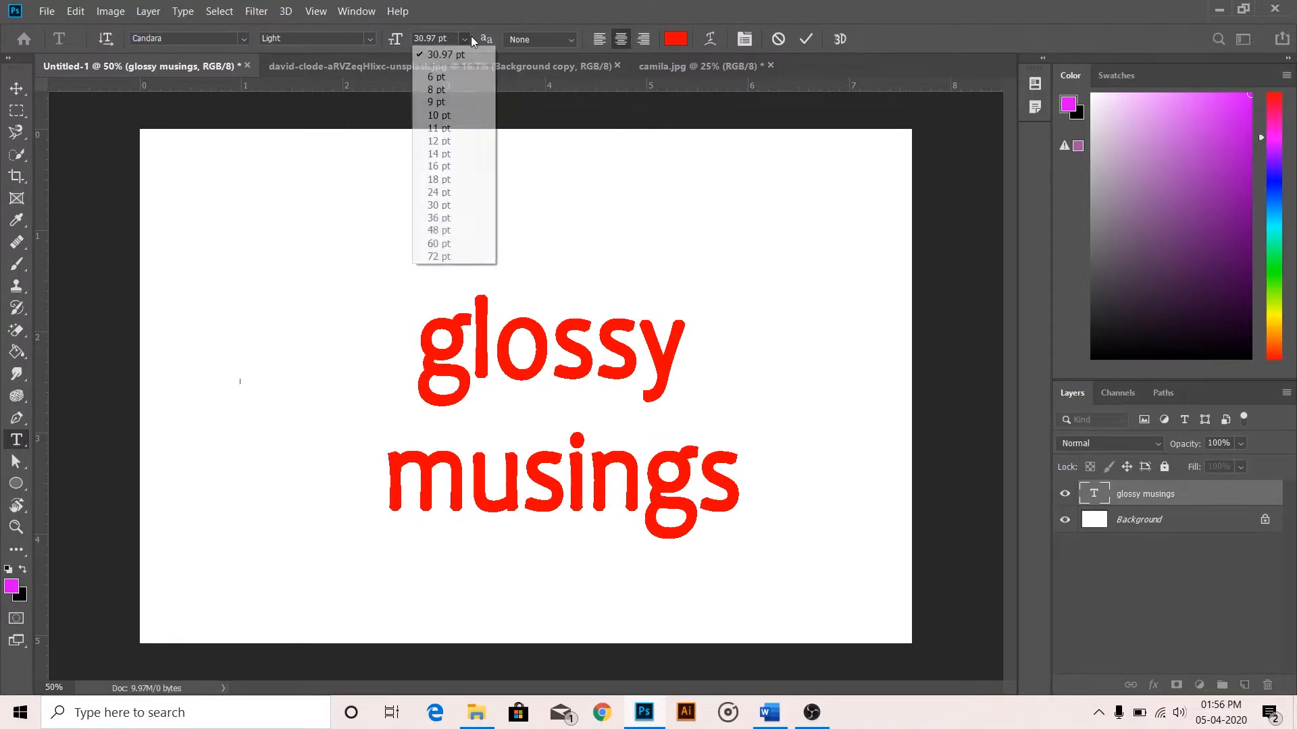
left_click(471, 39)
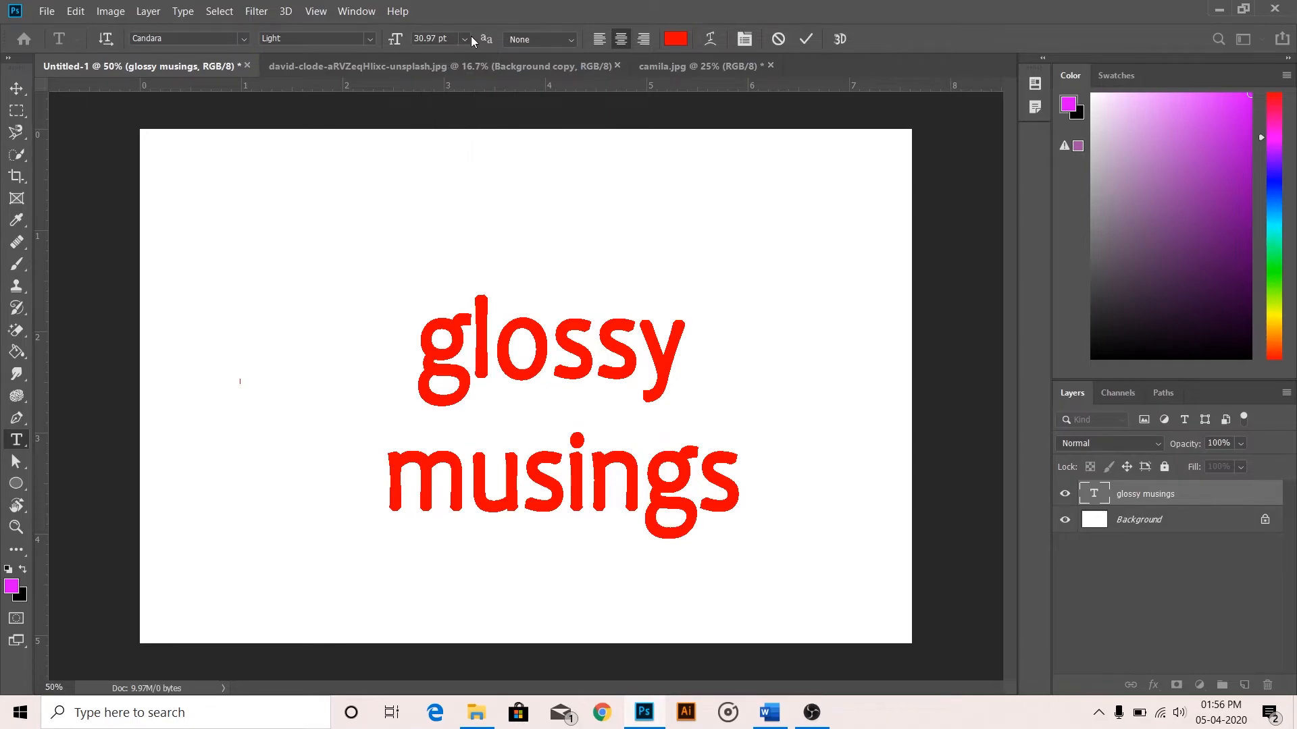
left_click(553, 40)
left_click(542, 70)
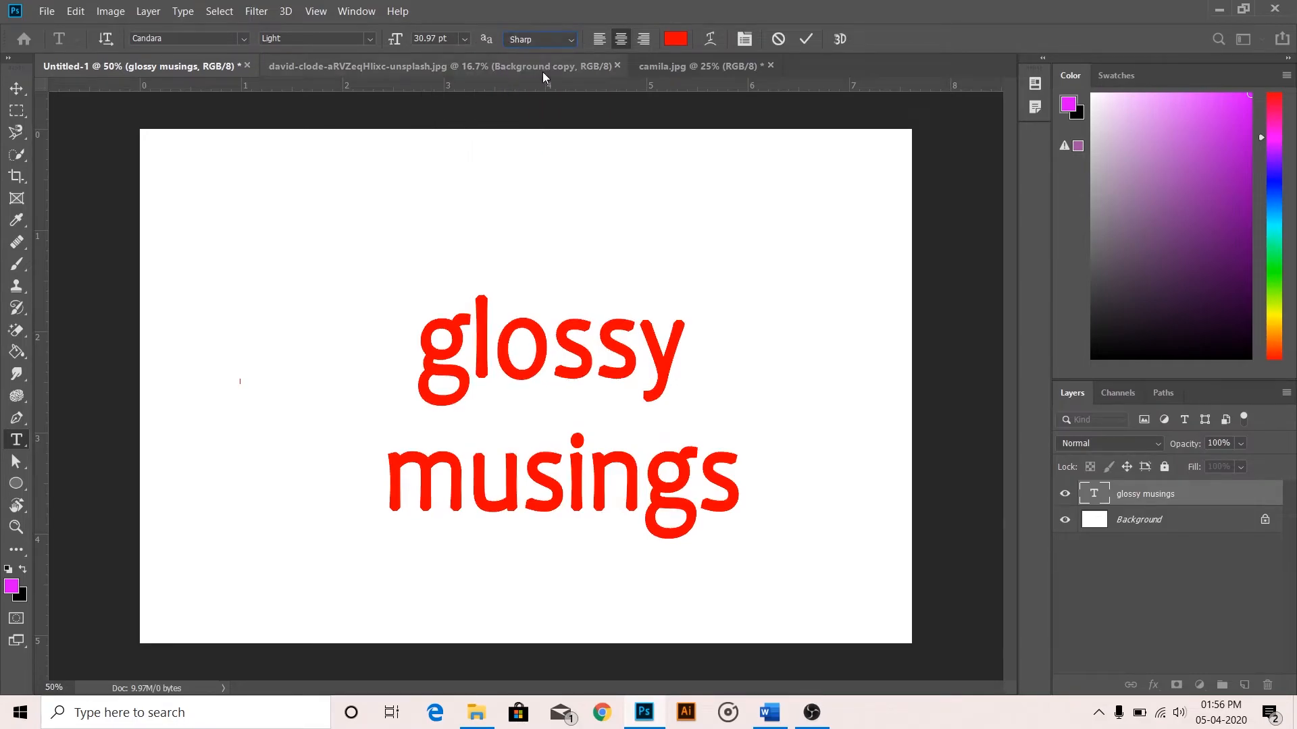
left_click(538, 39)
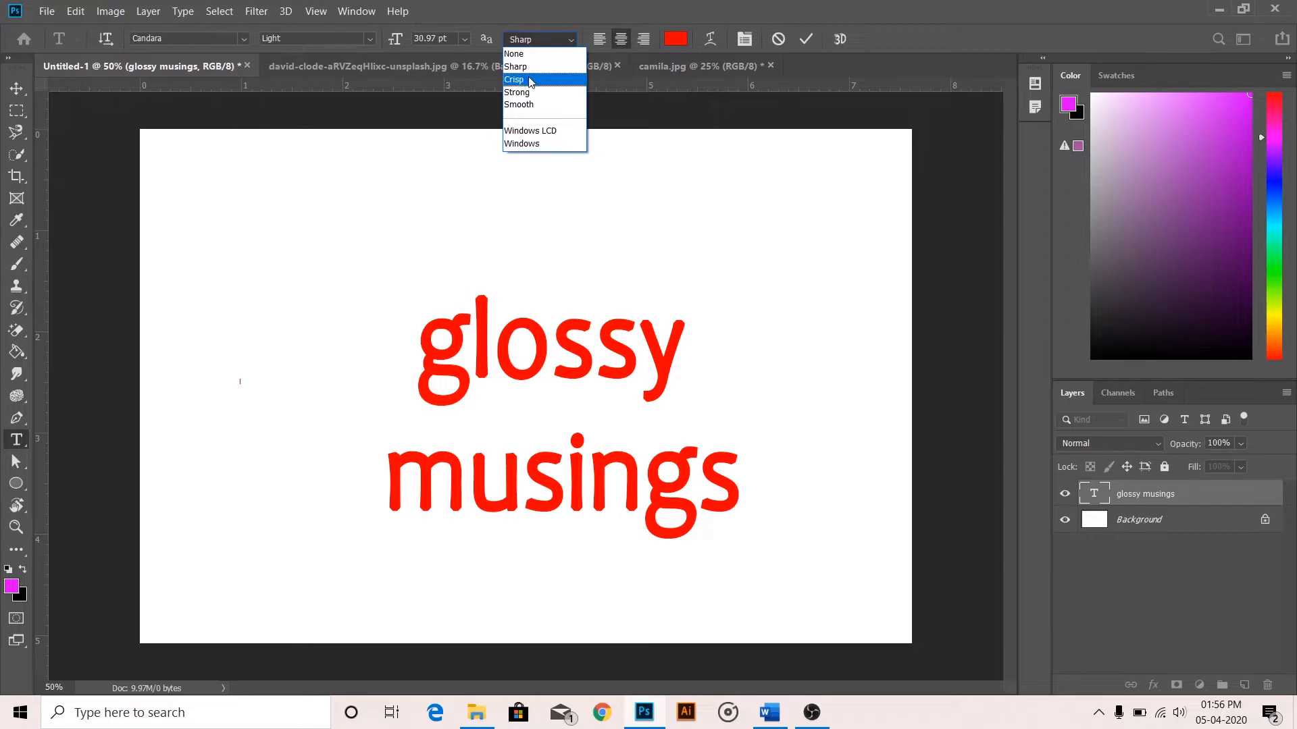
left_click(528, 75)
left_click(525, 40)
left_click(526, 105)
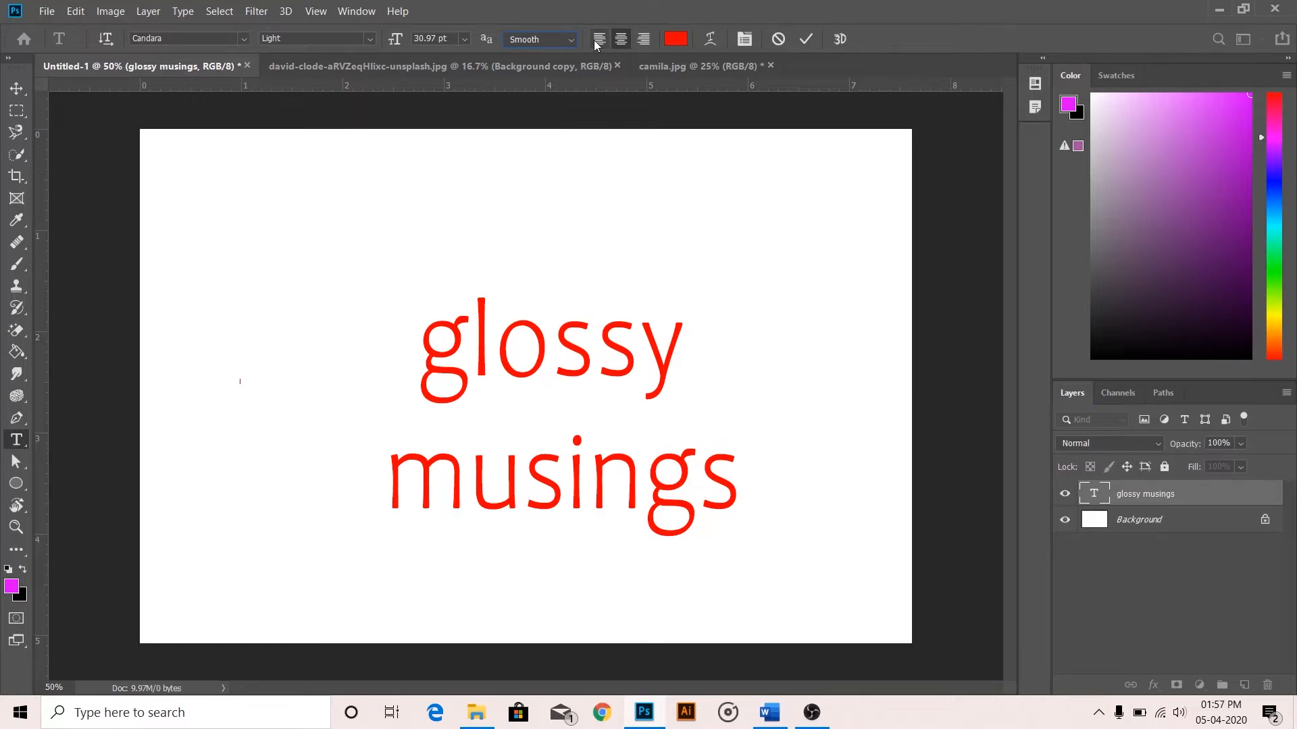
Step: Open Warp Text for the two-line text, agreeing to remove its faux bold style, and move the dialog off the text
left_click(711, 40)
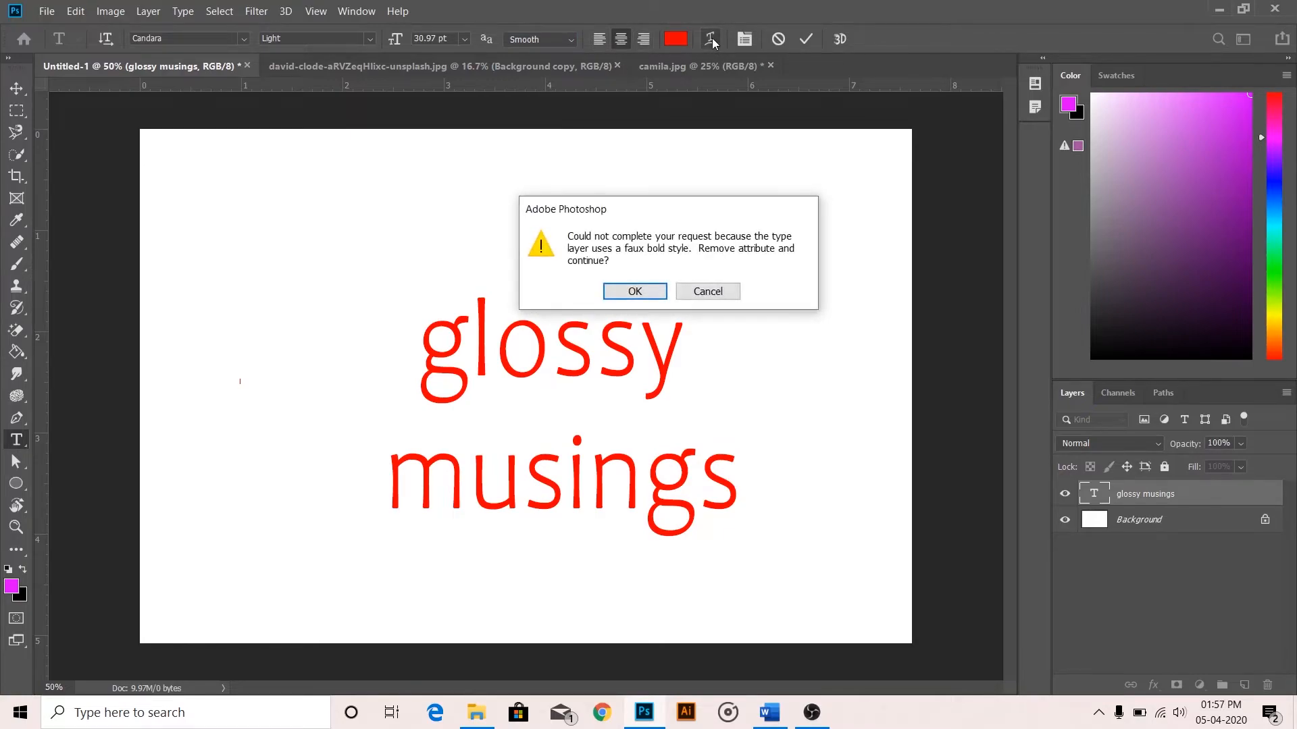
left_click(634, 292)
left_click_drag(635, 148, 870, 113)
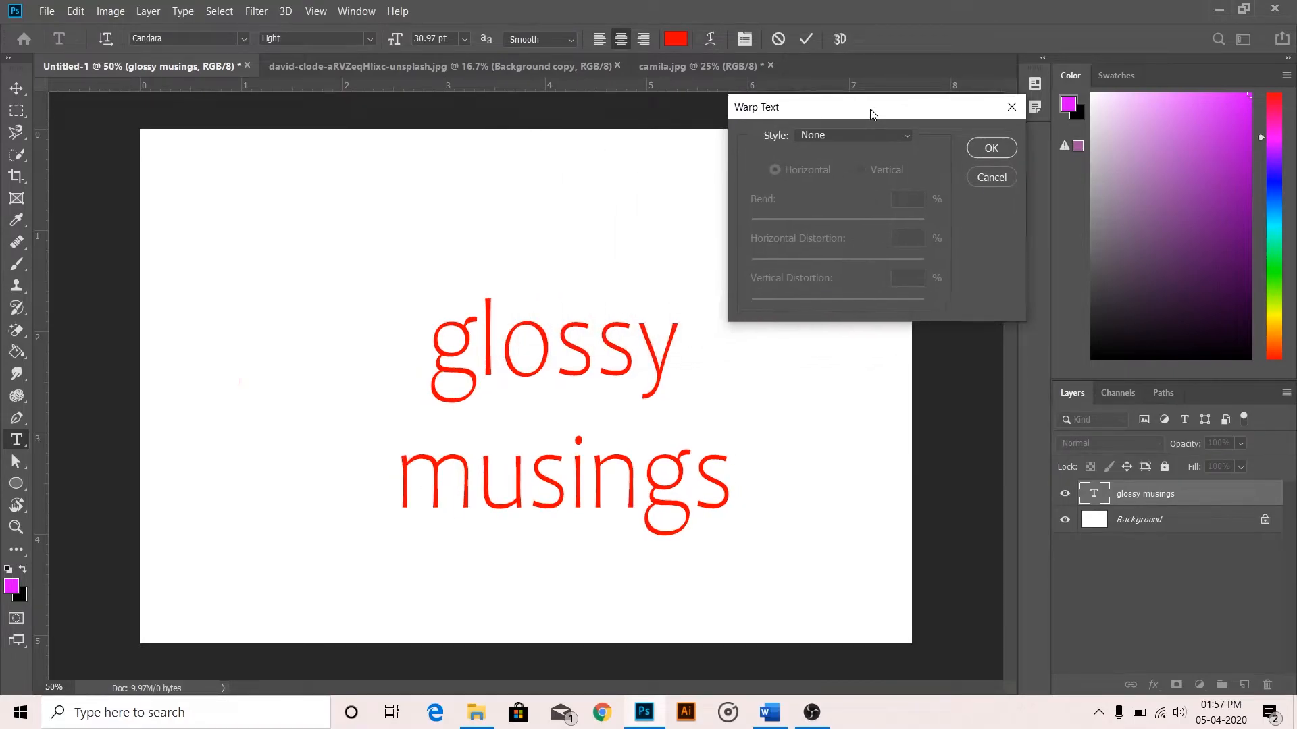
Step: Preview a horizontal Arc warp on the text with bend +20, horizontal distortion -9 and vertical distortion -44
left_click(868, 140)
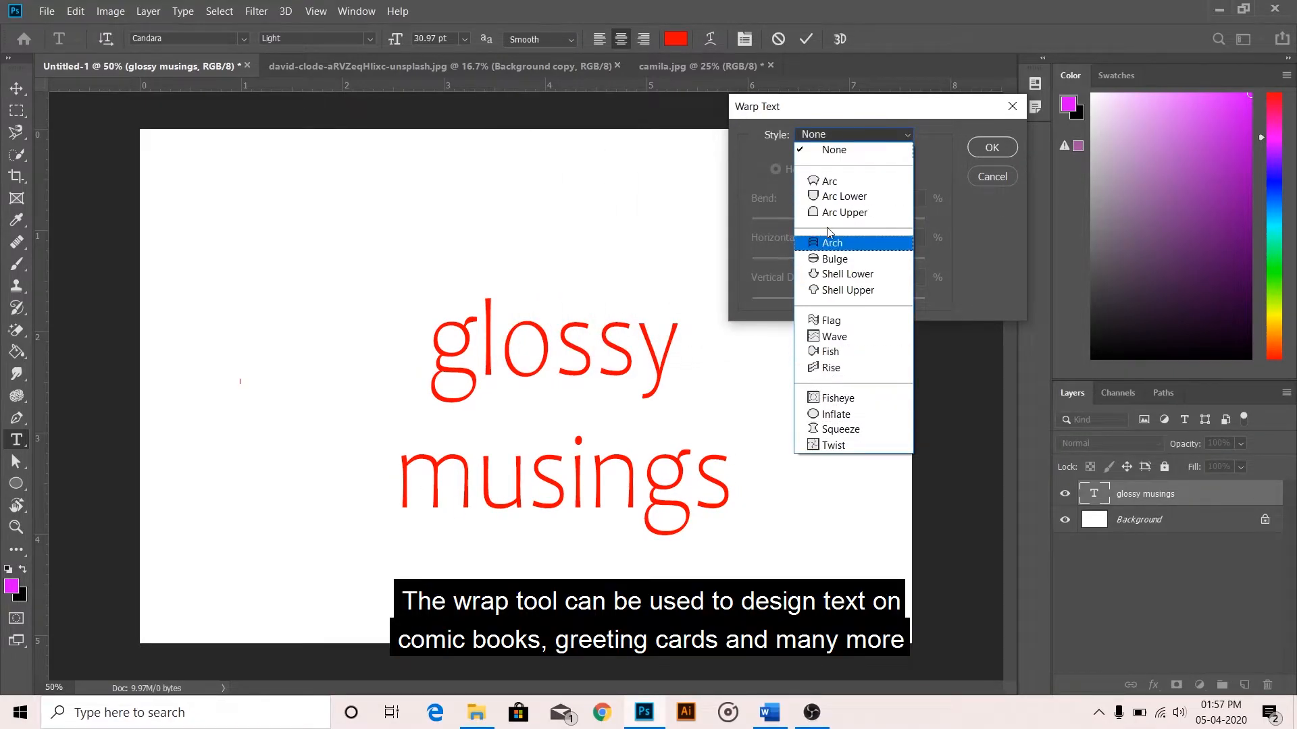
left_click(830, 182)
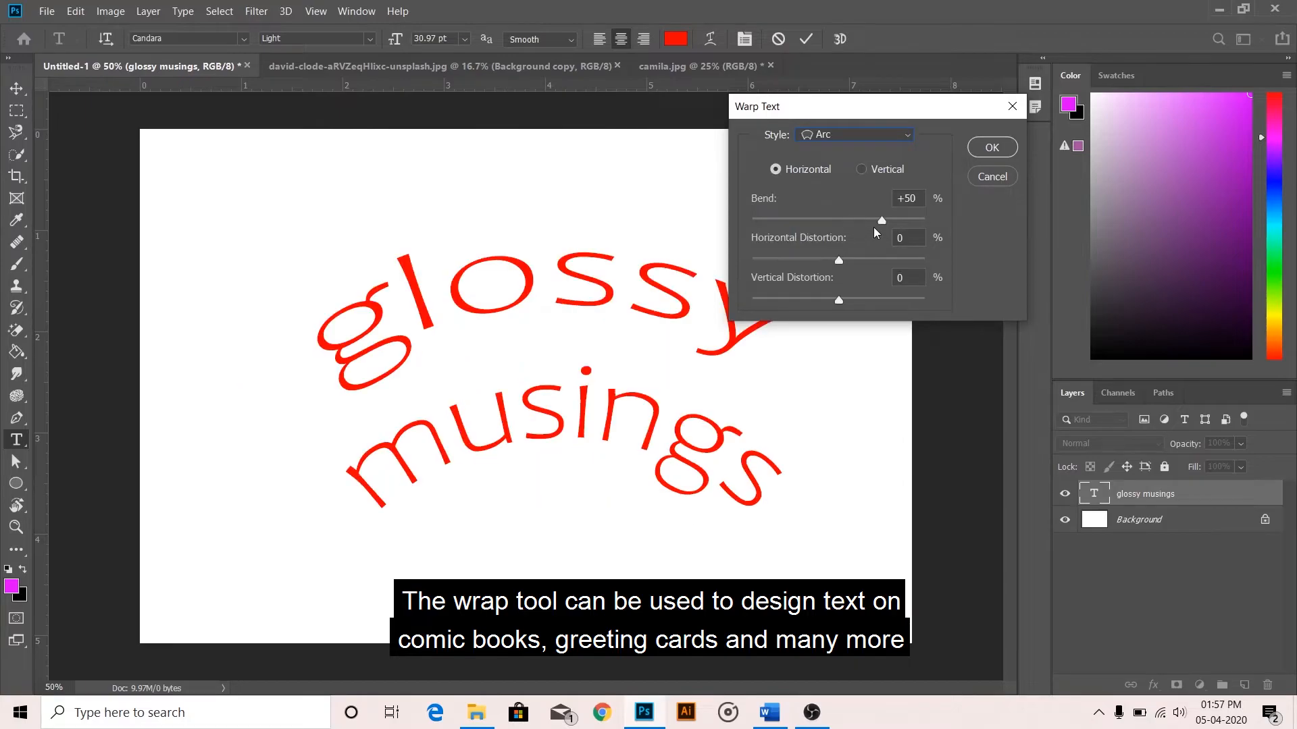
left_click_drag(857, 220, 888, 261)
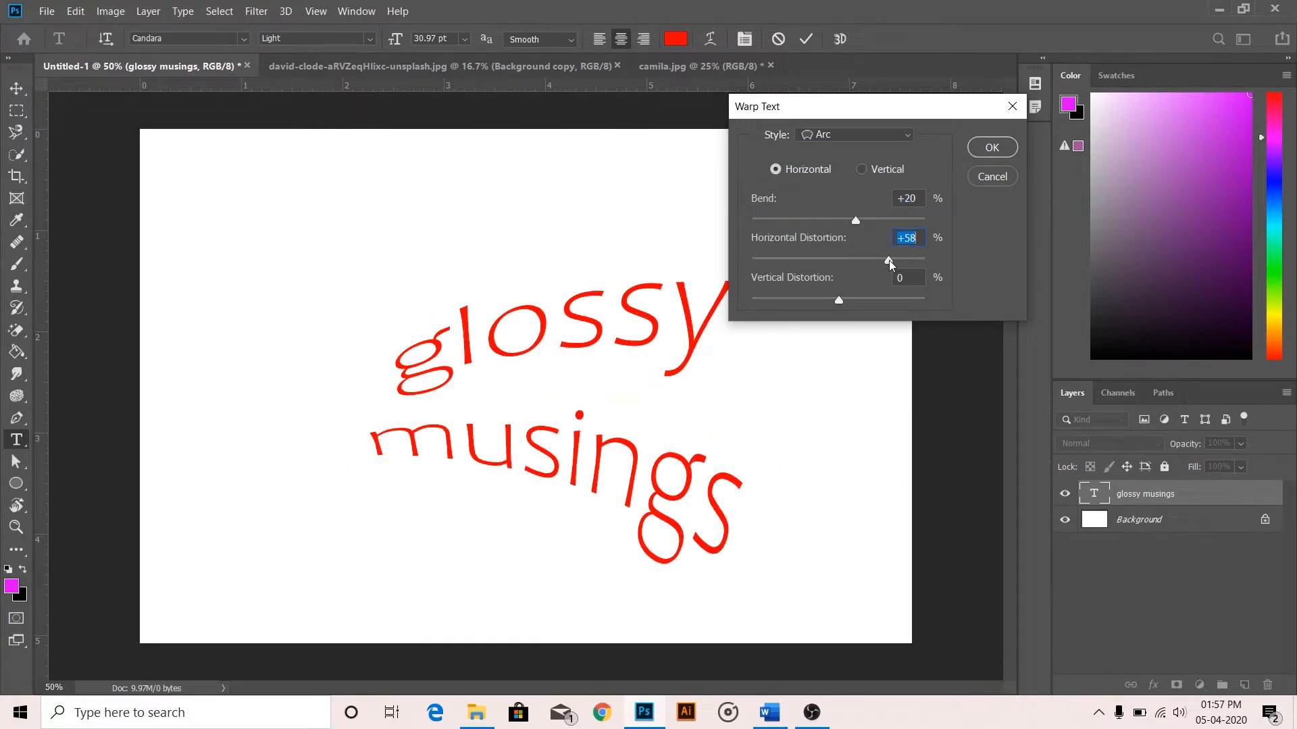
left_click_drag(838, 299, 797, 300)
left_click_drag(883, 265, 832, 262)
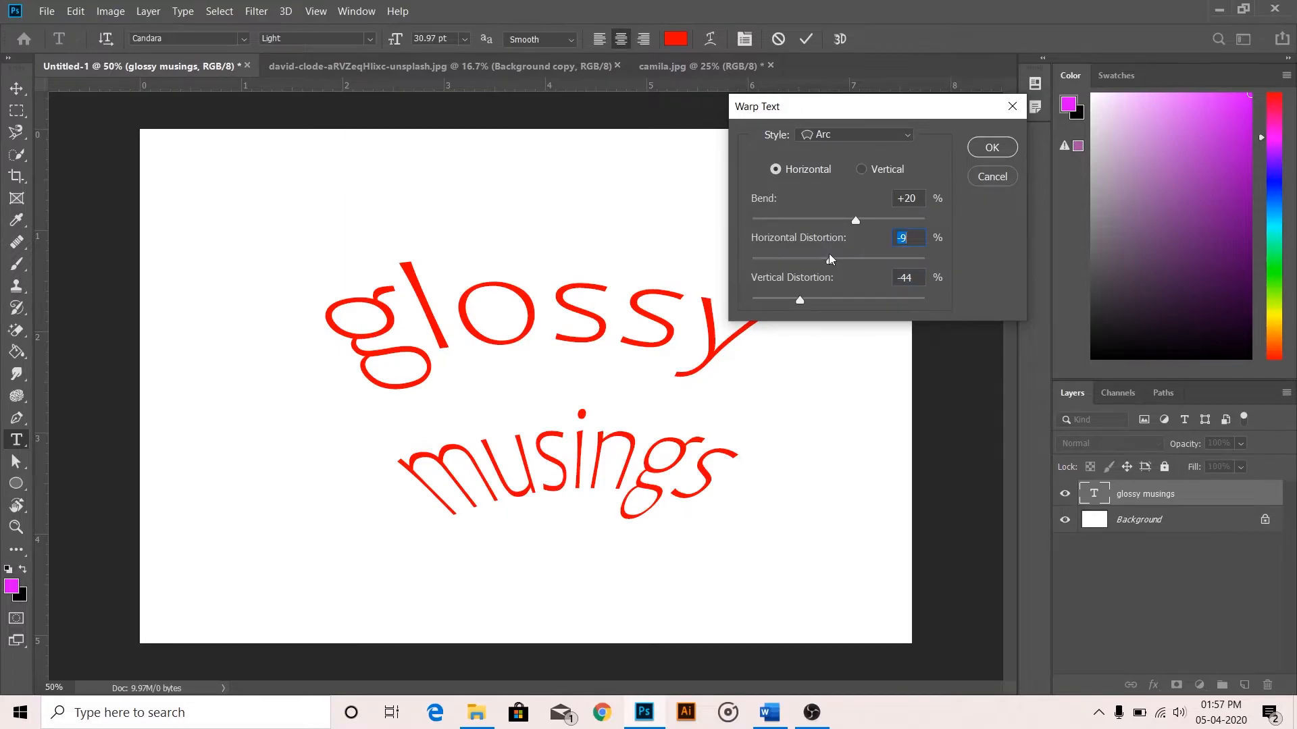
Step: Try the Arc warp in vertical orientation with horizontal distortion +37, then cancel the warp
left_click(869, 170)
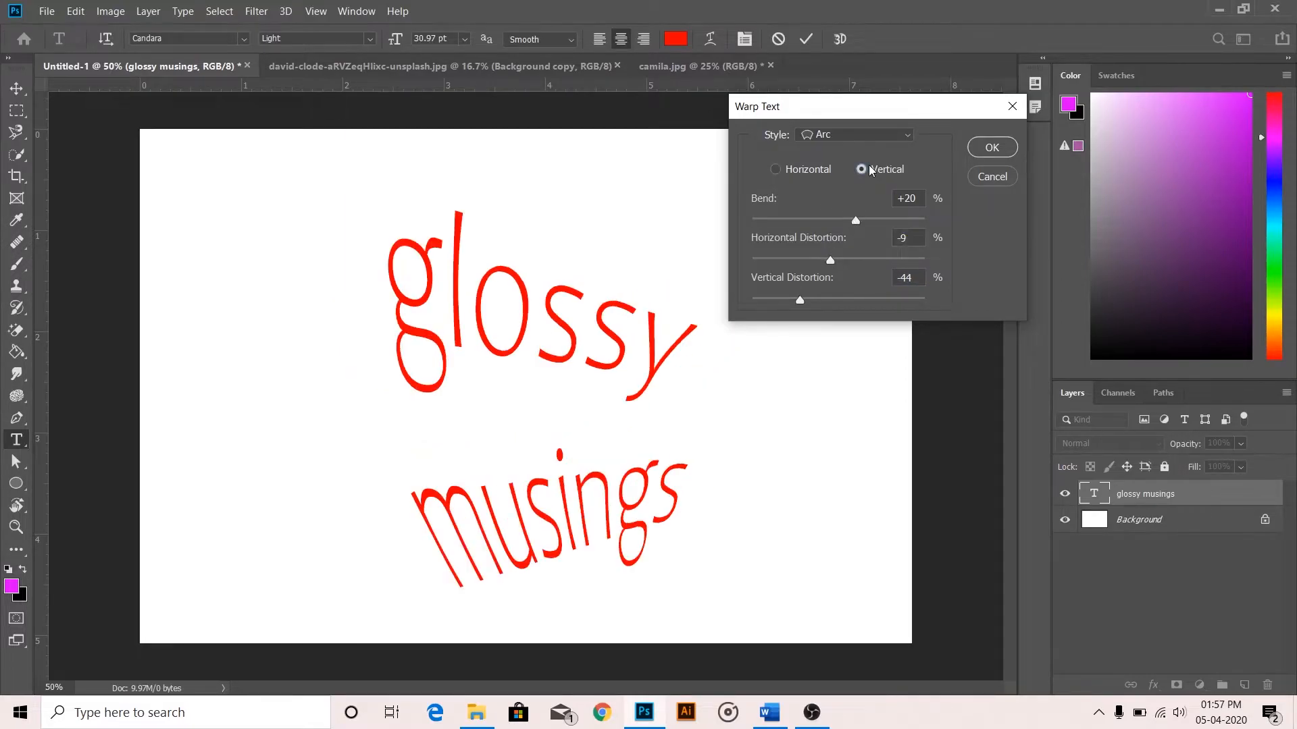
left_click_drag(831, 261, 870, 263)
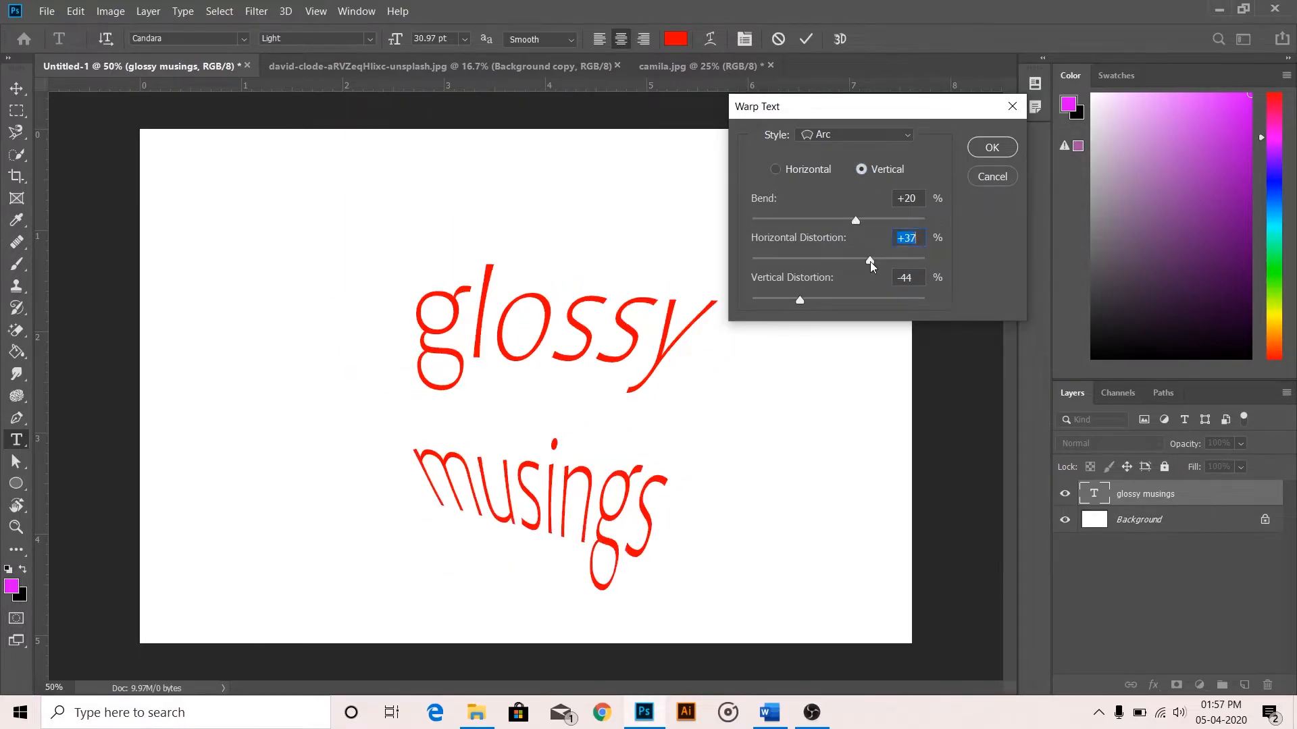
left_click(992, 176)
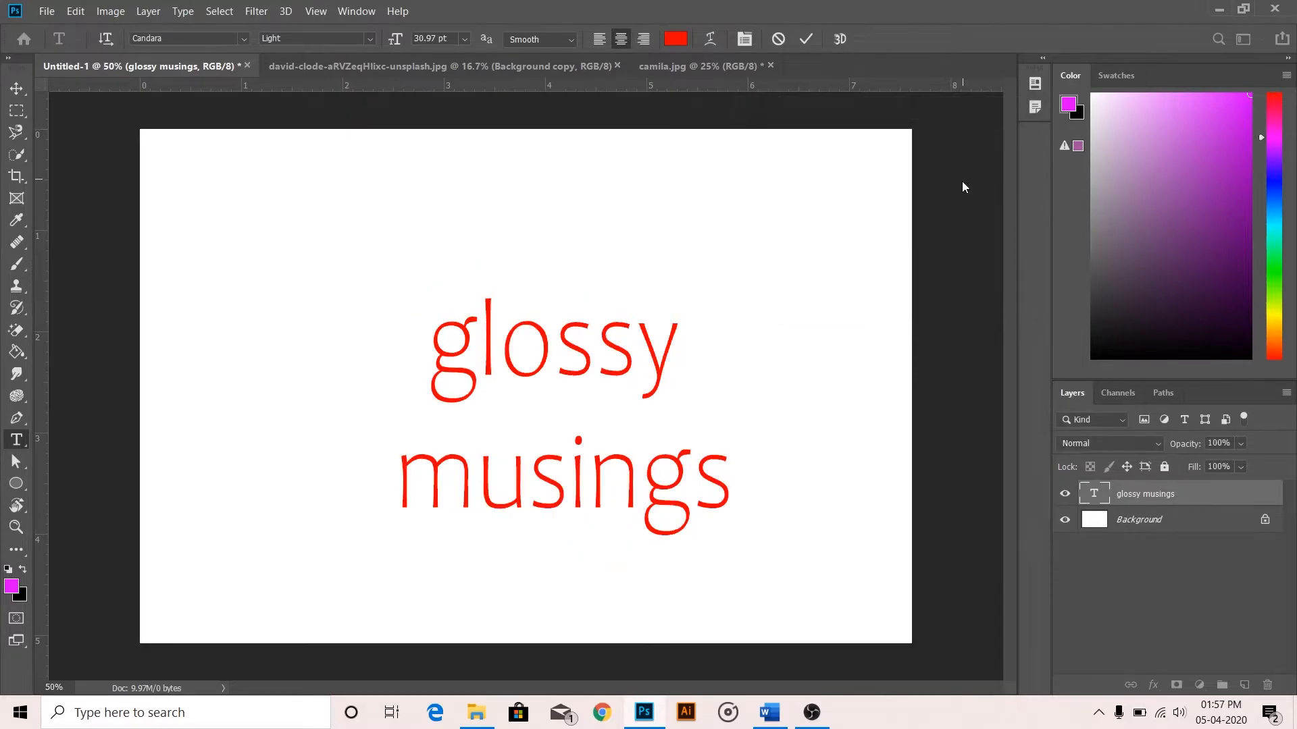
Step: Set the text's kerning to 0, vertical scale to 125%, leading to 41.23 pt and tracking to 315
left_click(747, 39)
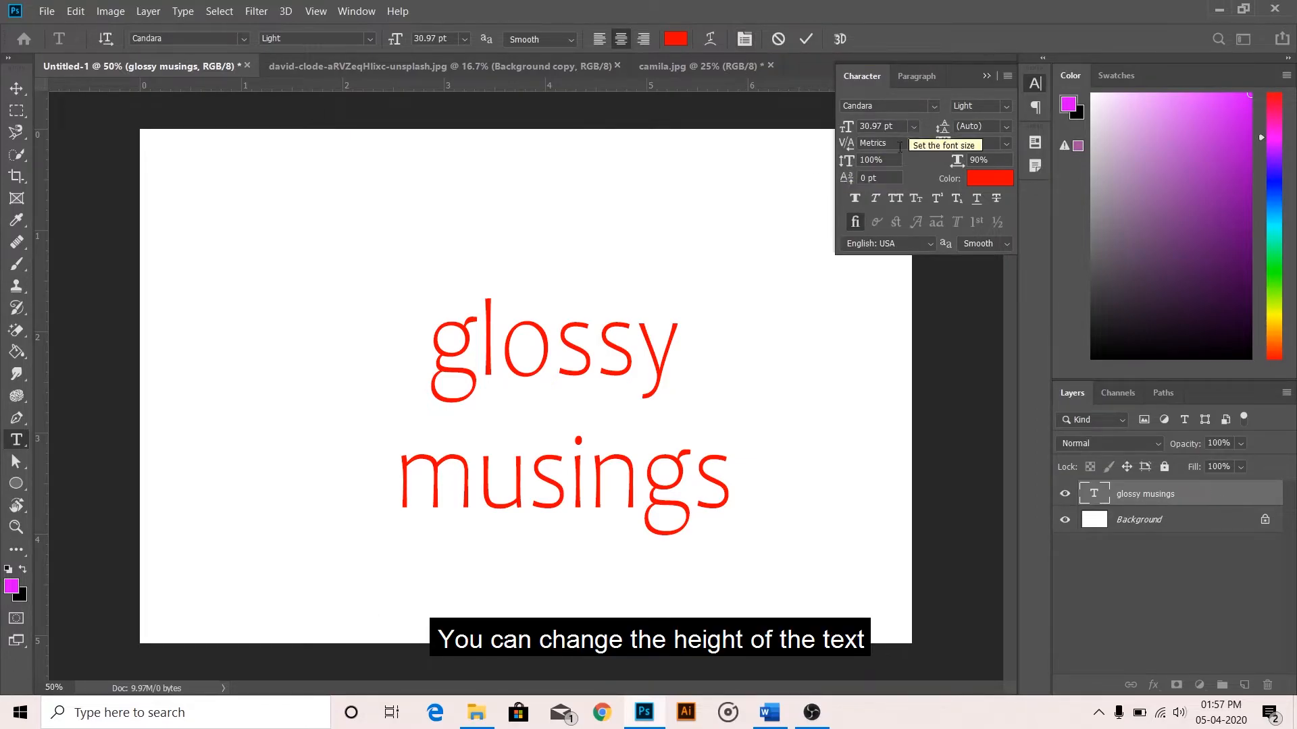
left_click(847, 144)
mouse_move(849, 164)
left_mouse_down()
mouse_move(864, 161)
mouse_move(845, 164)
left_mouse_up()
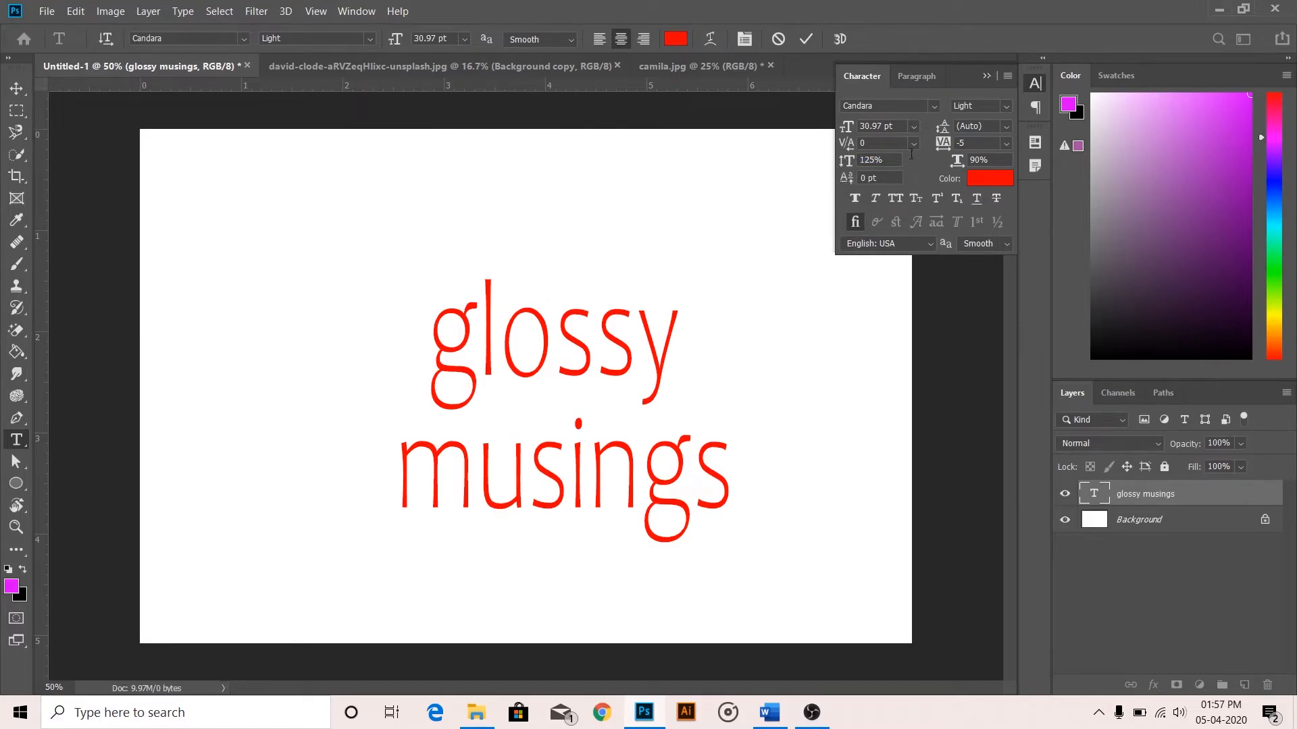
left_click_drag(945, 129, 956, 128)
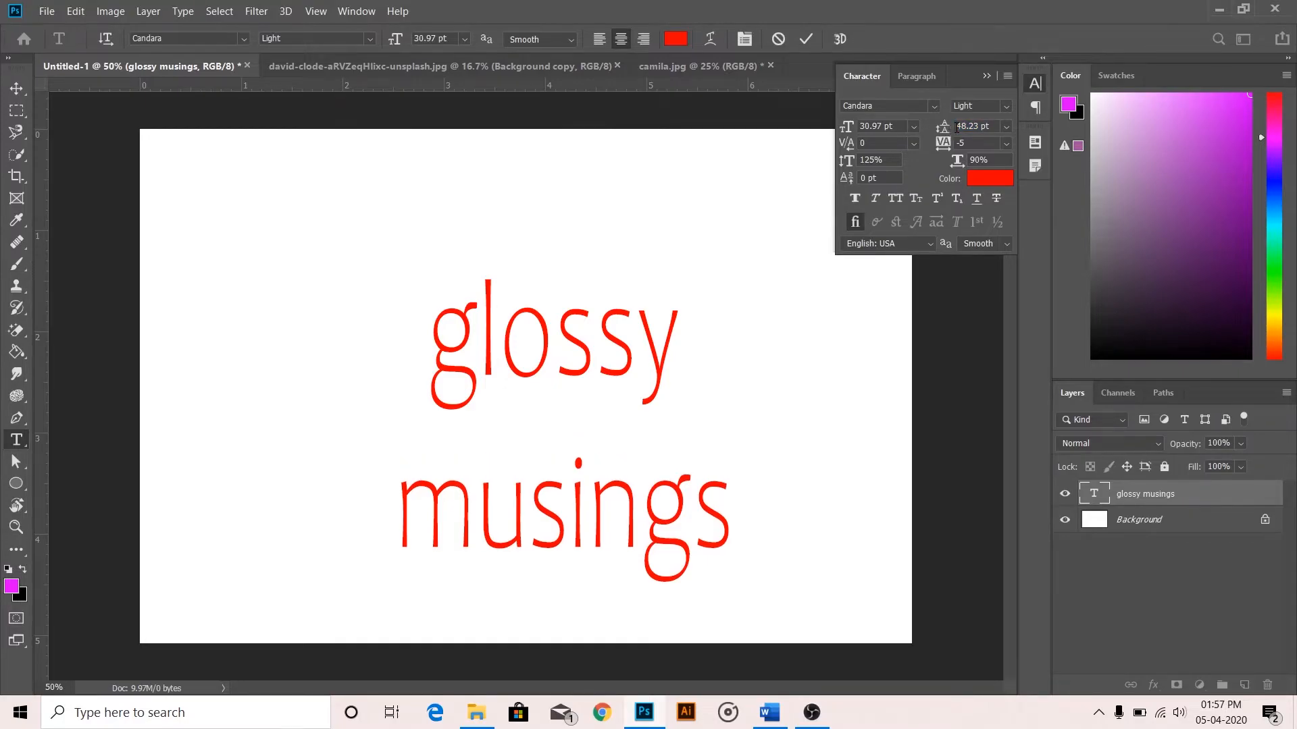
left_click_drag(948, 130, 947, 143)
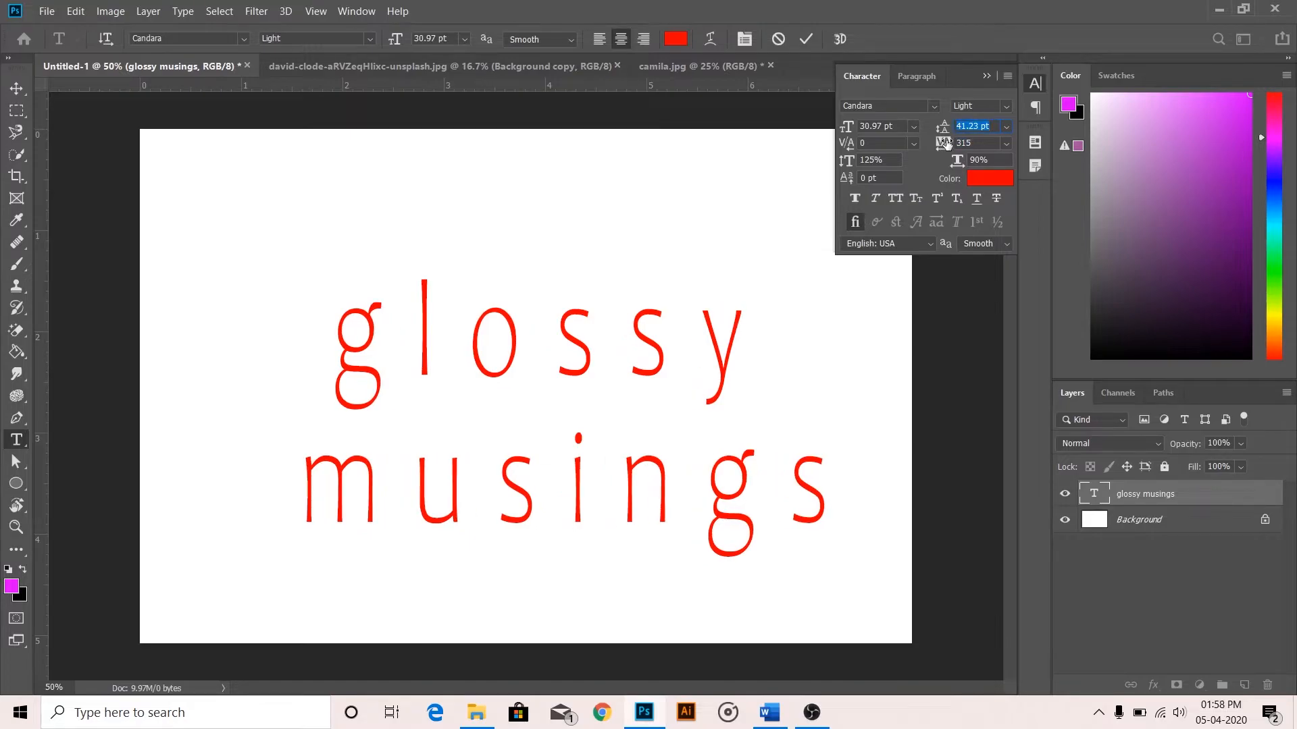
Step: Apply faux bold and faux italic to the text, try all caps, and replace it with small caps
left_click(856, 199)
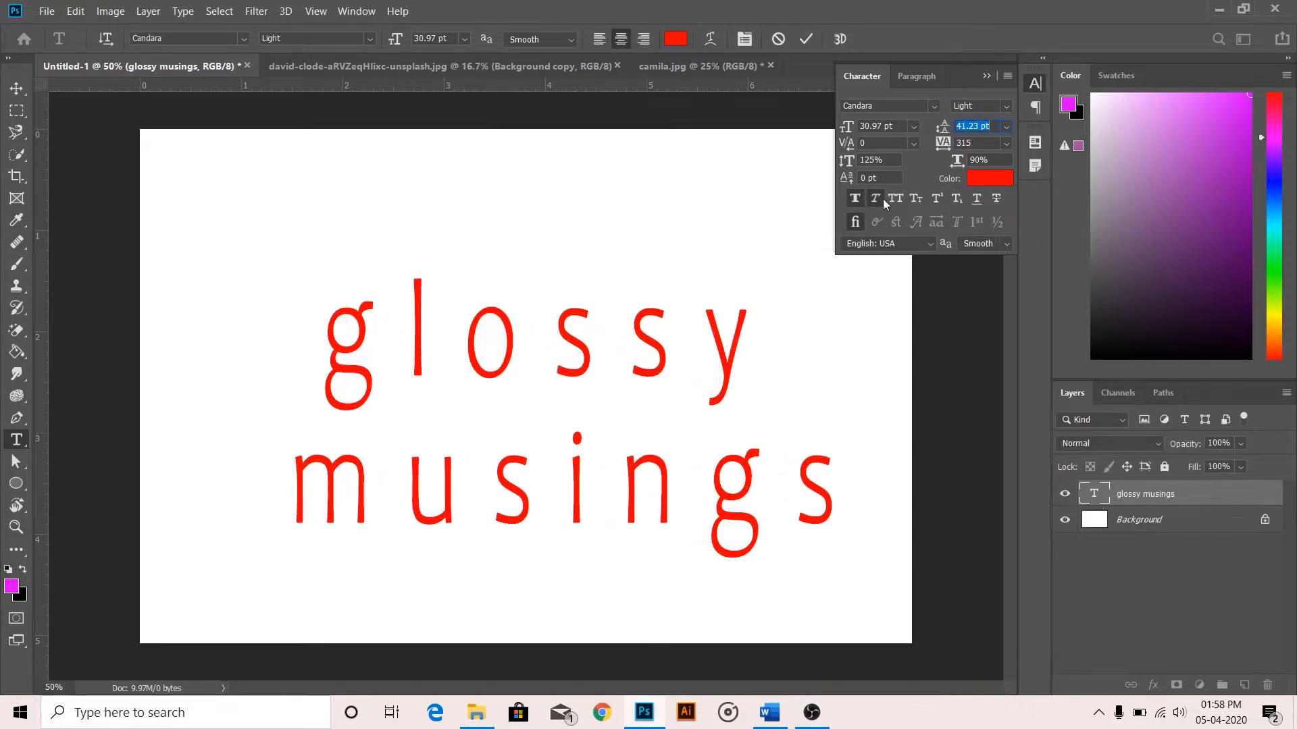
left_click(877, 198)
left_click(896, 198)
left_click(916, 199)
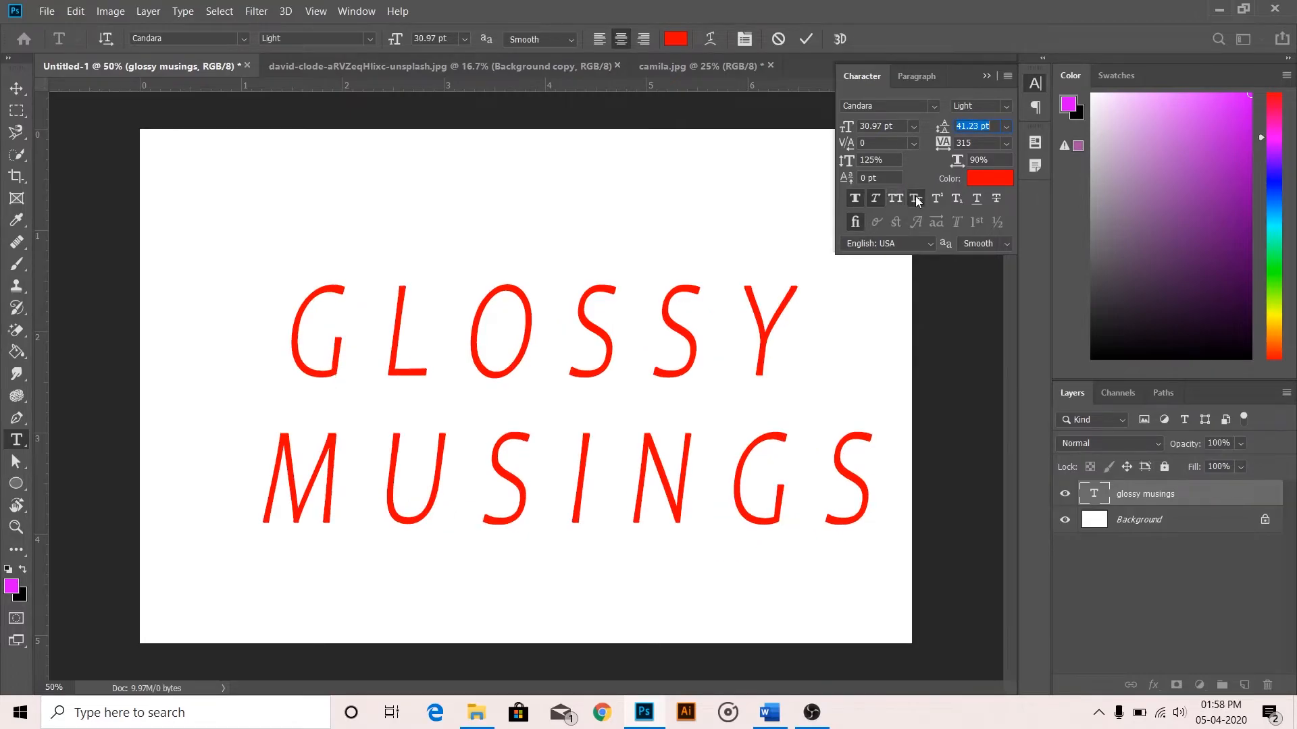
Step: Try superscript on the text, switch it to subscript, and add underline and strikethrough
left_click(934, 201)
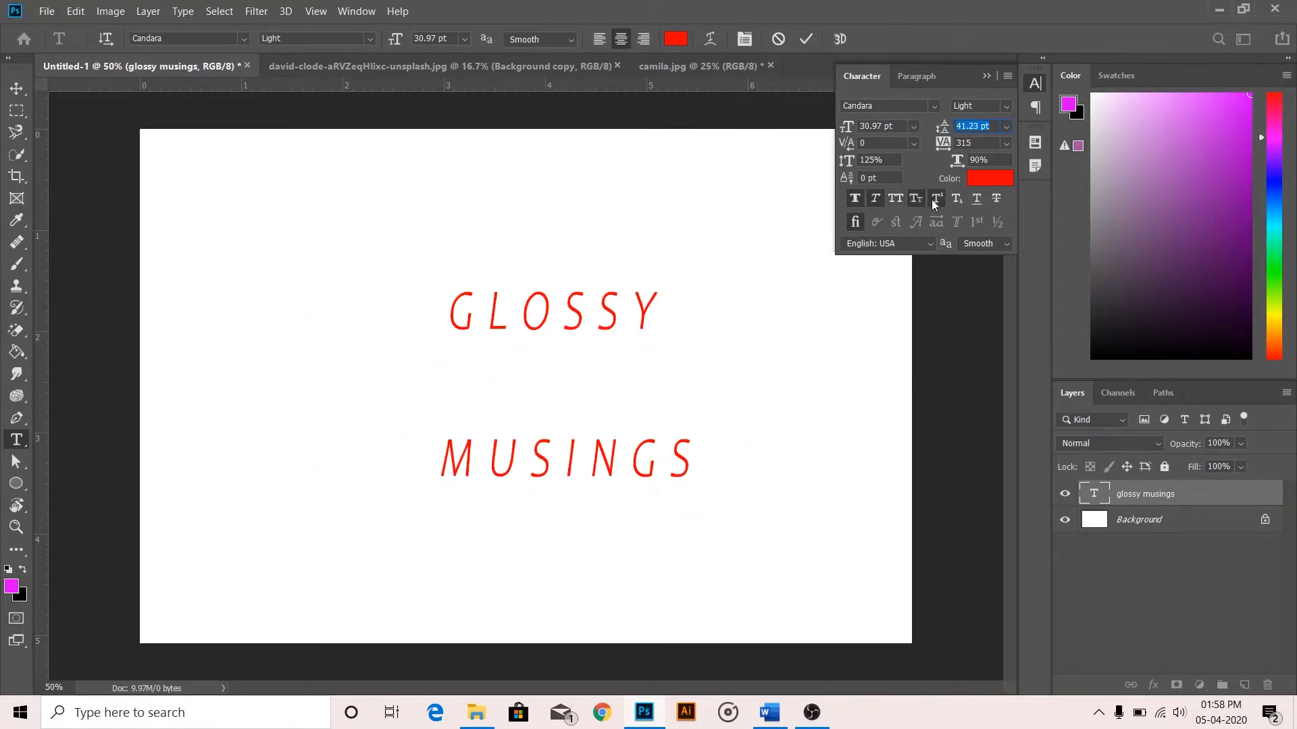
left_click(955, 200)
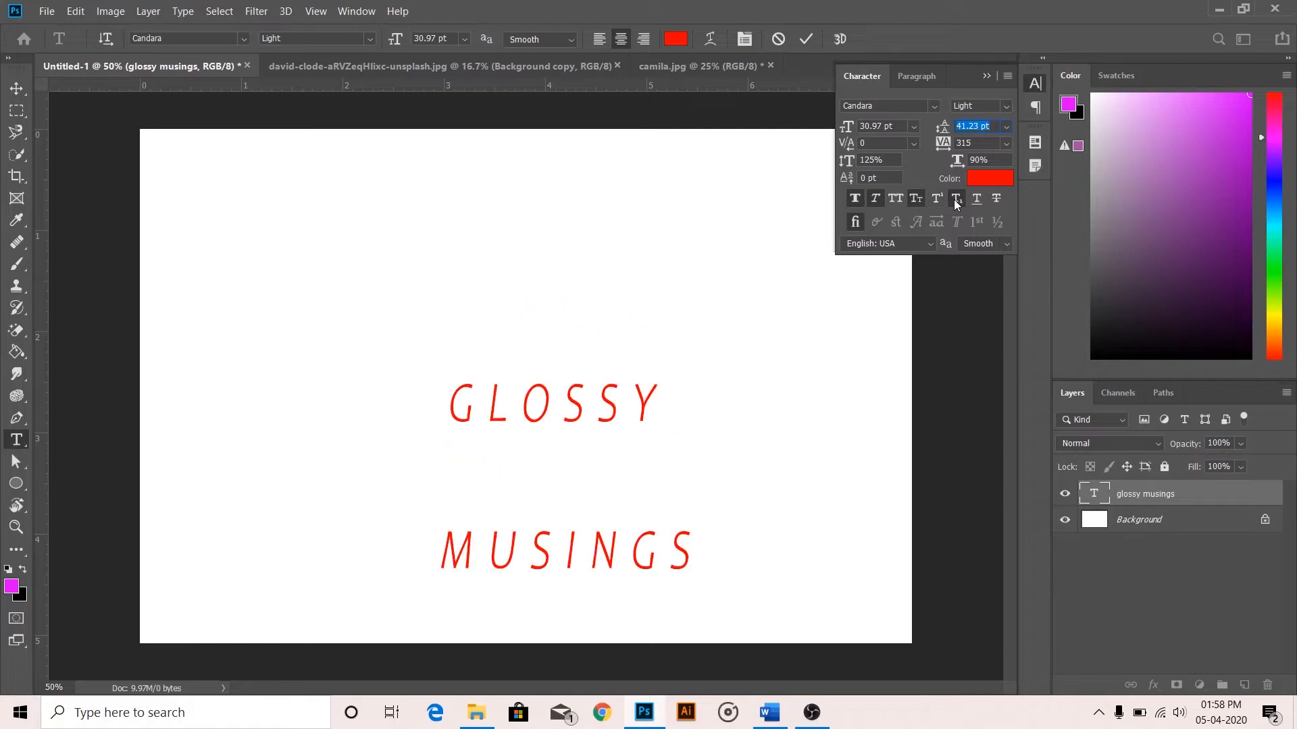
left_click(978, 199)
left_click(997, 199)
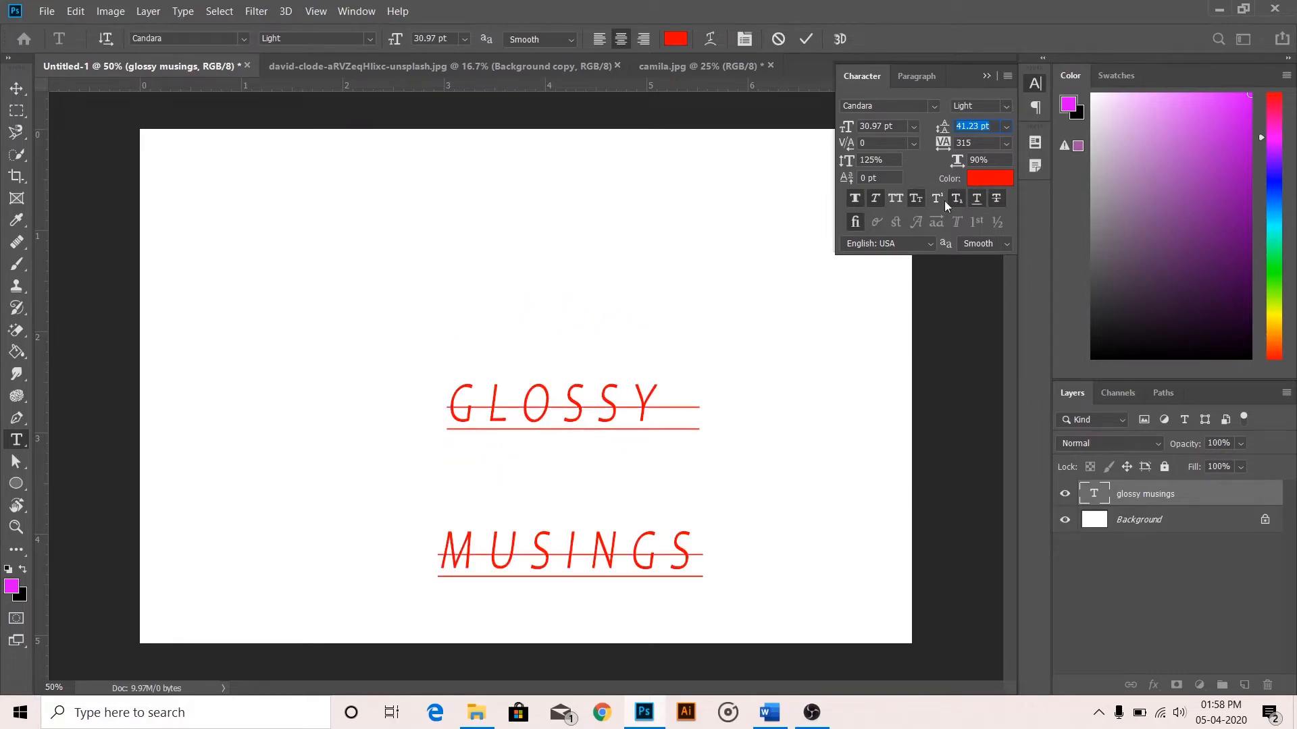
Step: Remove the text's faux bold and faux italic, close the character settings, and commit the text edit
left_click(915, 198)
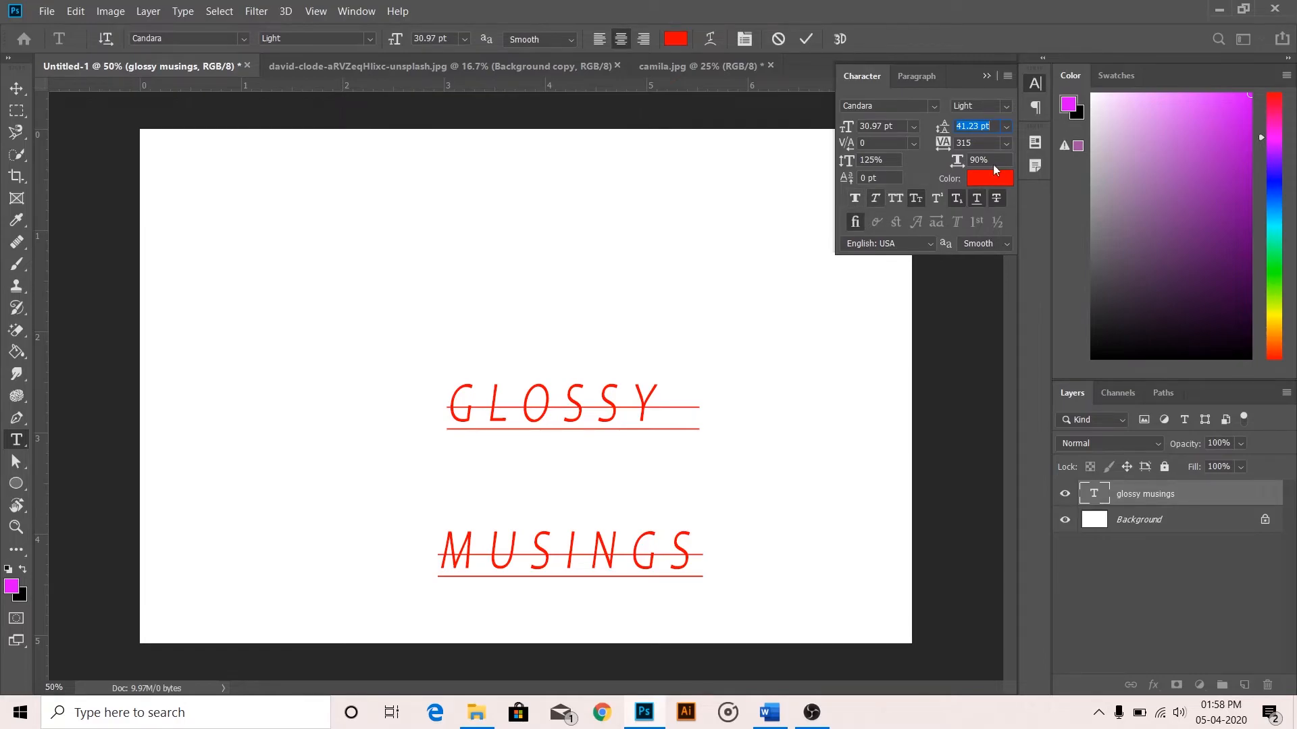
left_click(1007, 76)
left_click(1034, 395)
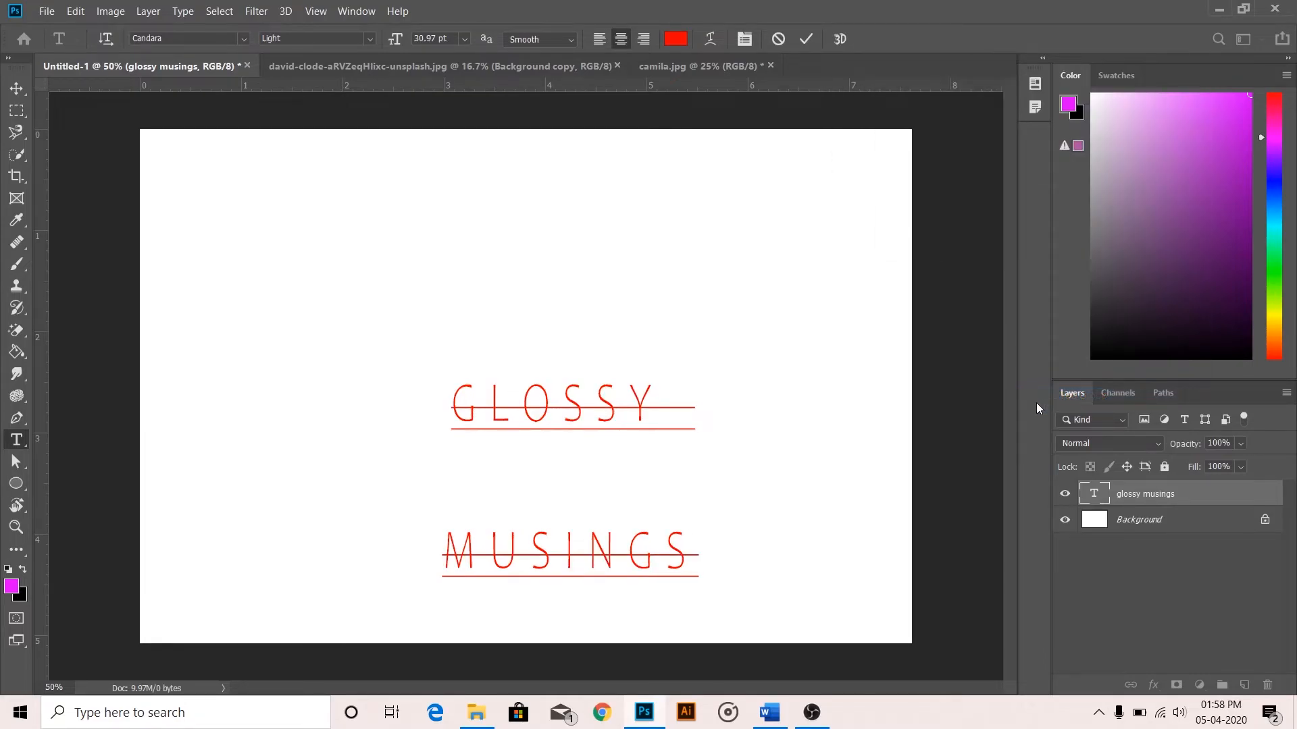
left_click(805, 39)
key("v")
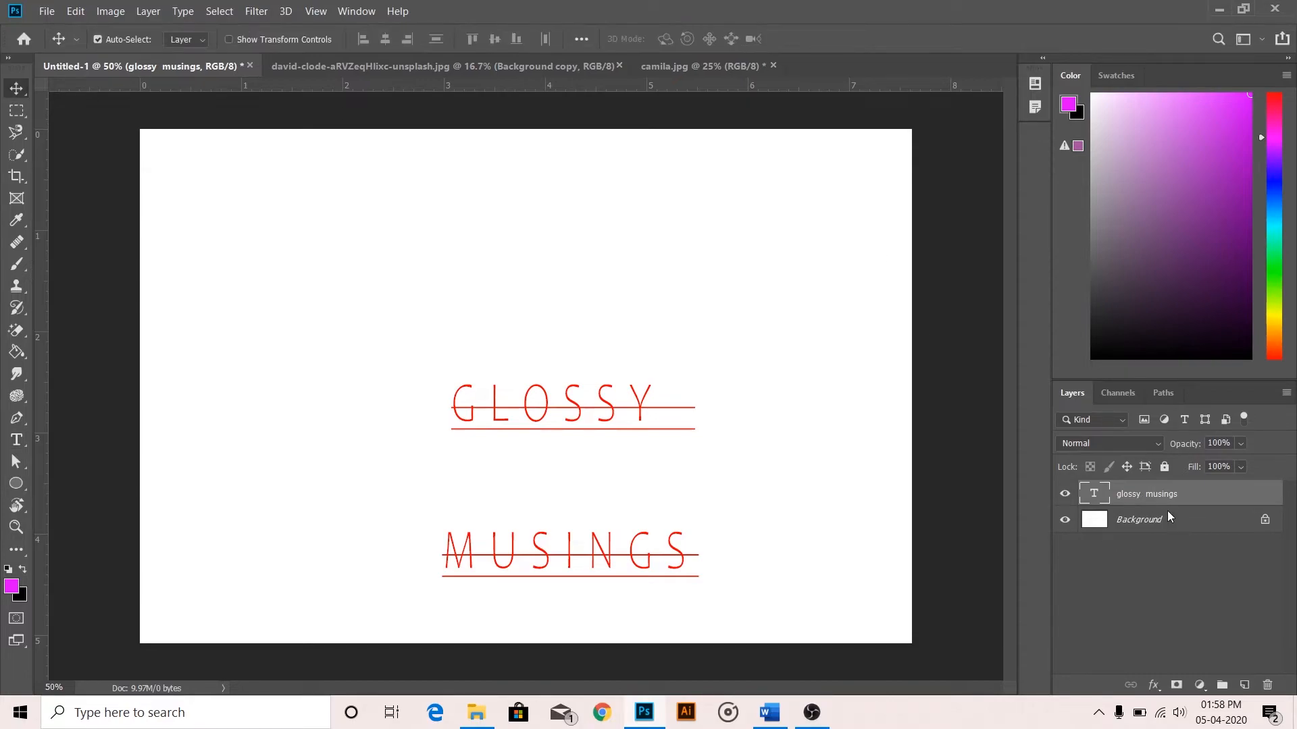
Step: Reopen the text layer for editing and remove its subscript, underline and strikethrough, keeping small caps
double_click(1094, 493)
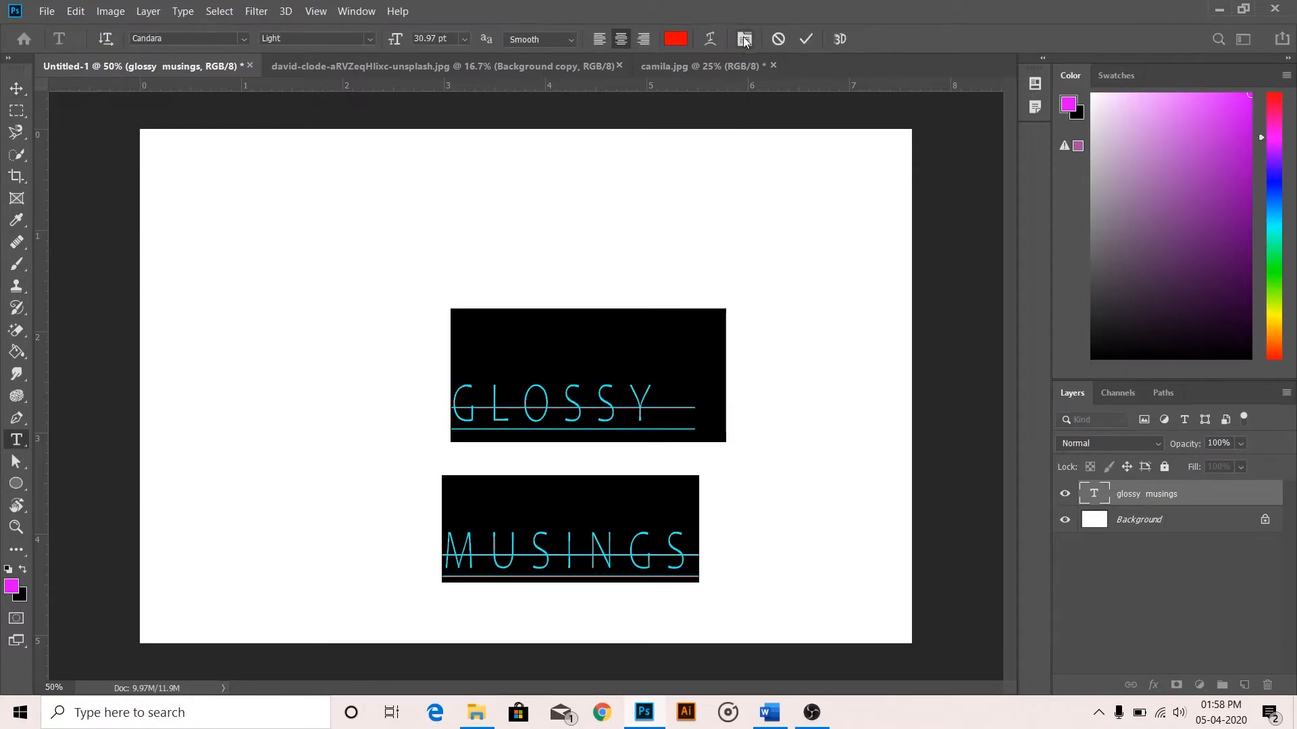
left_click(744, 38)
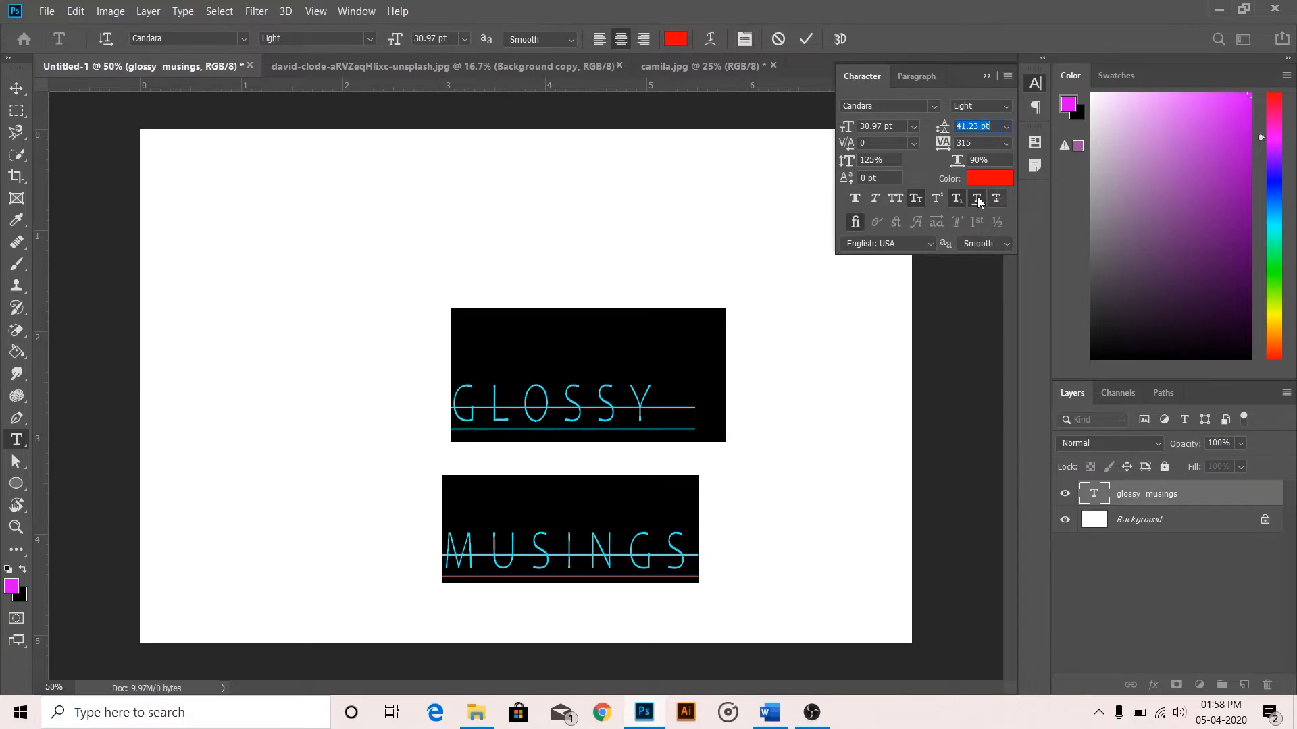
left_click(916, 198)
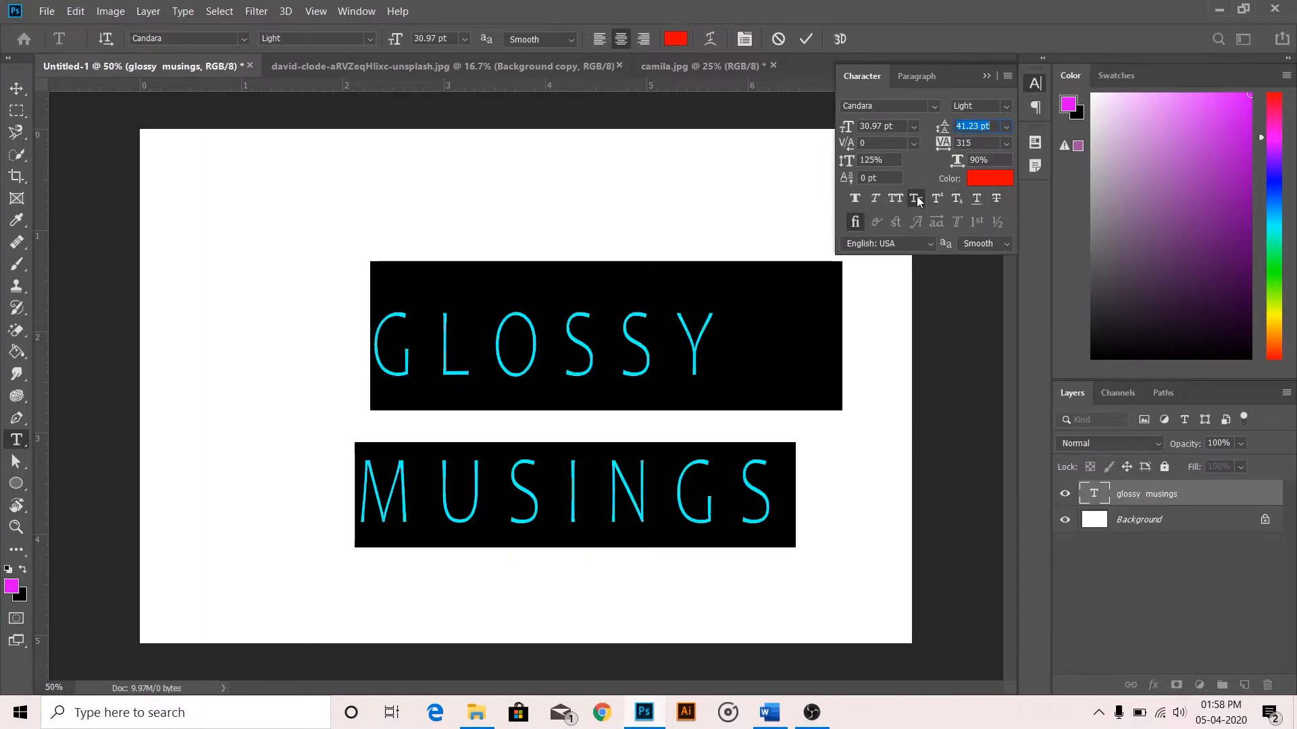
left_click(1008, 76)
left_click(1039, 399)
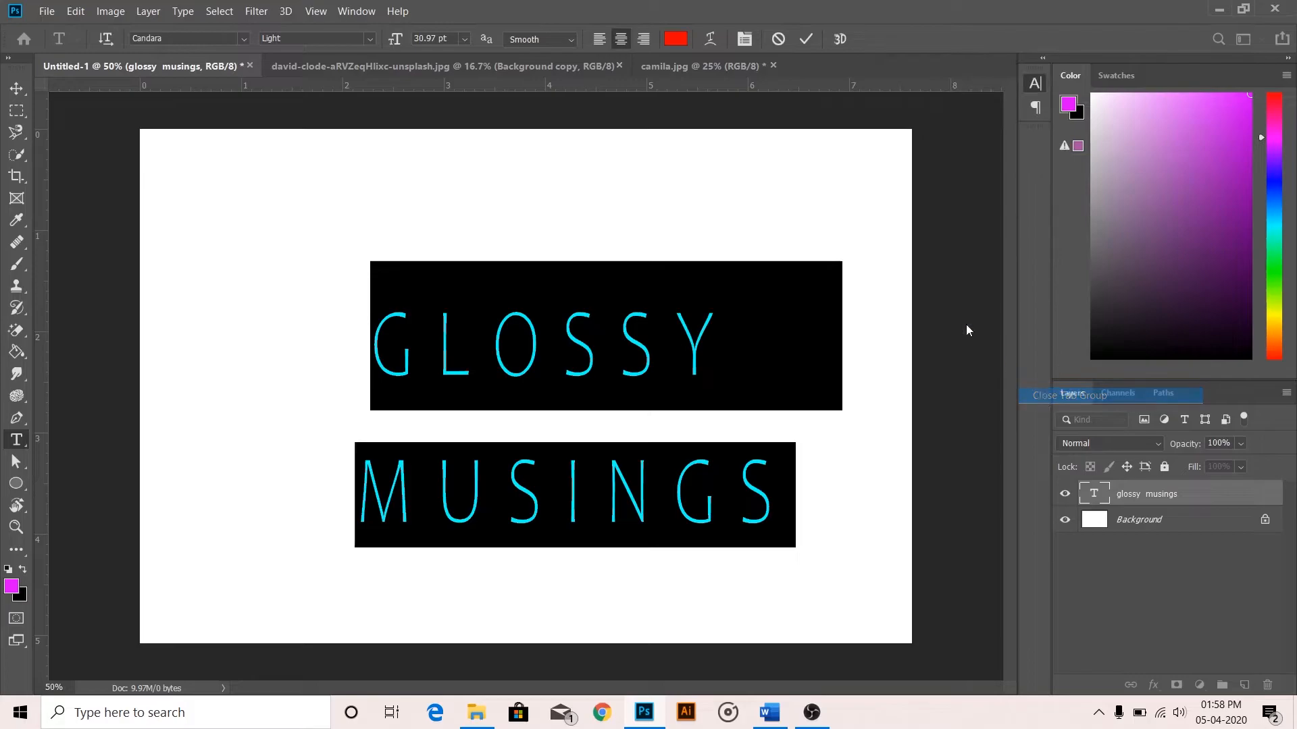
Step: Convert the text to a 3D object in the 3D workspace, rotate it in the scene, and return to the layer list
left_click(836, 40)
left_click(635, 282)
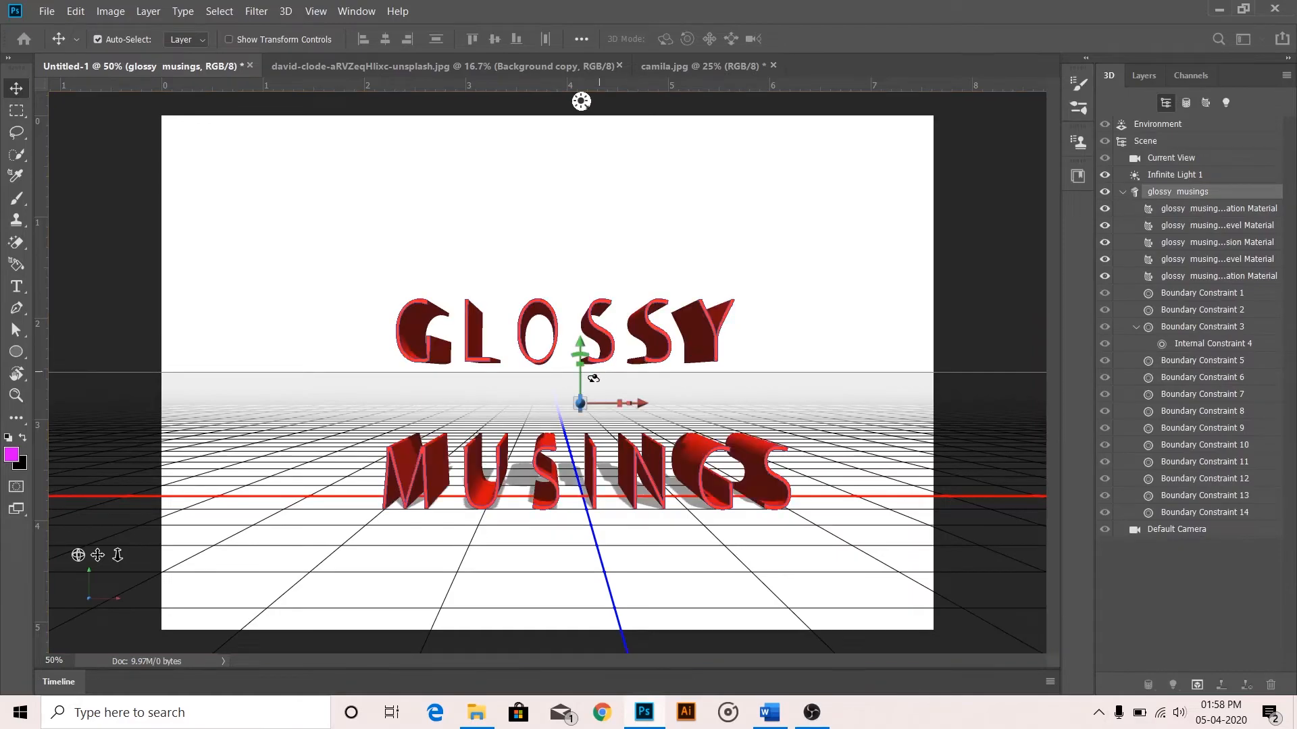
left_click(595, 378)
left_click_drag(593, 360, 601, 380)
mouse_move(593, 369)
left_mouse_down()
mouse_move(583, 395)
mouse_move(586, 385)
mouse_move(541, 398)
mouse_move(593, 402)
left_mouse_up()
left_click(598, 365)
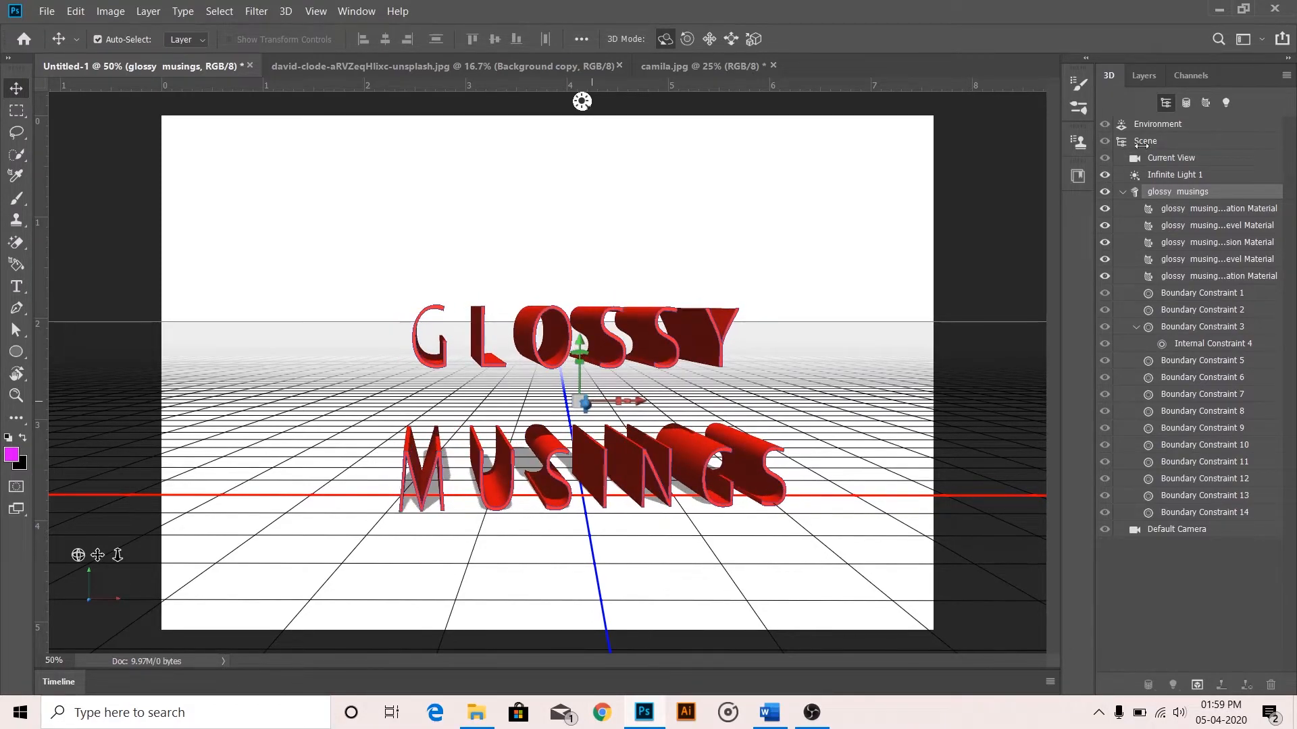
left_click(1144, 75)
left_click(1137, 342)
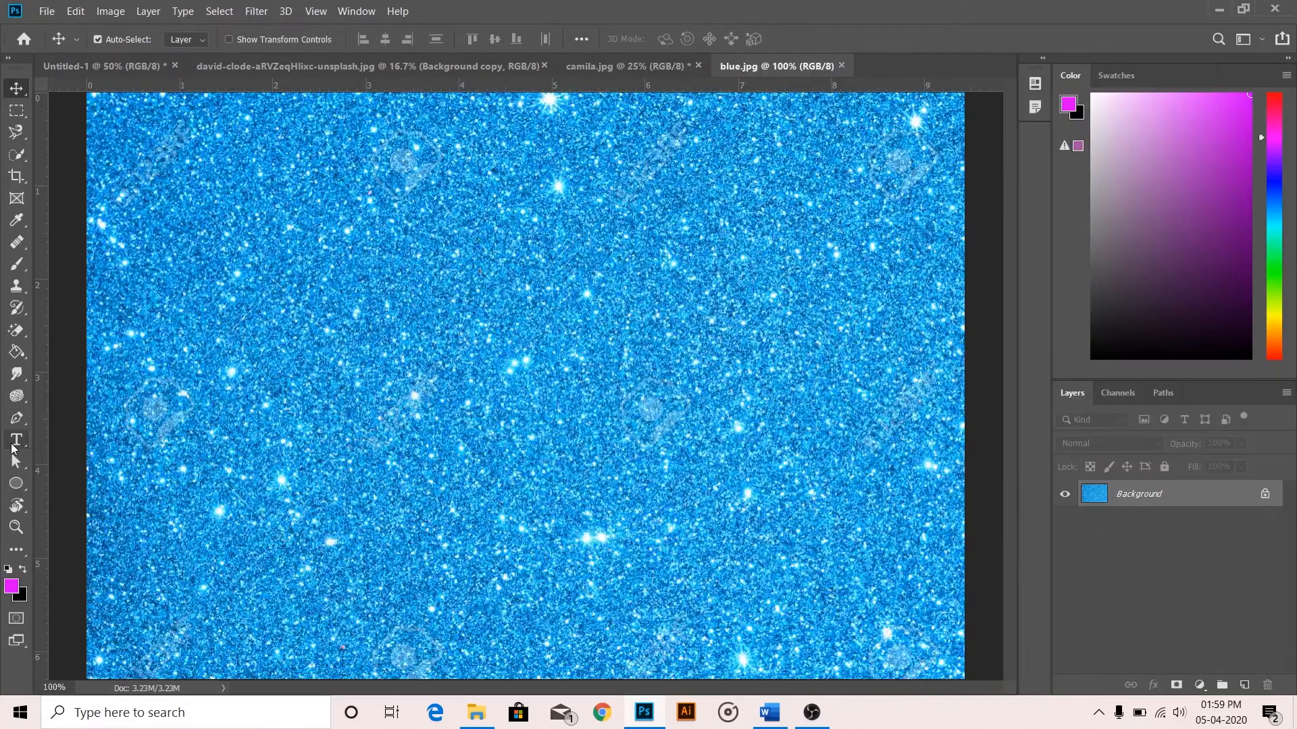
Step: Create a horizontal type mask selection reading "Glossy Musings" in 36 pt Candara Bold on the blue glitter image
left_click(13, 442)
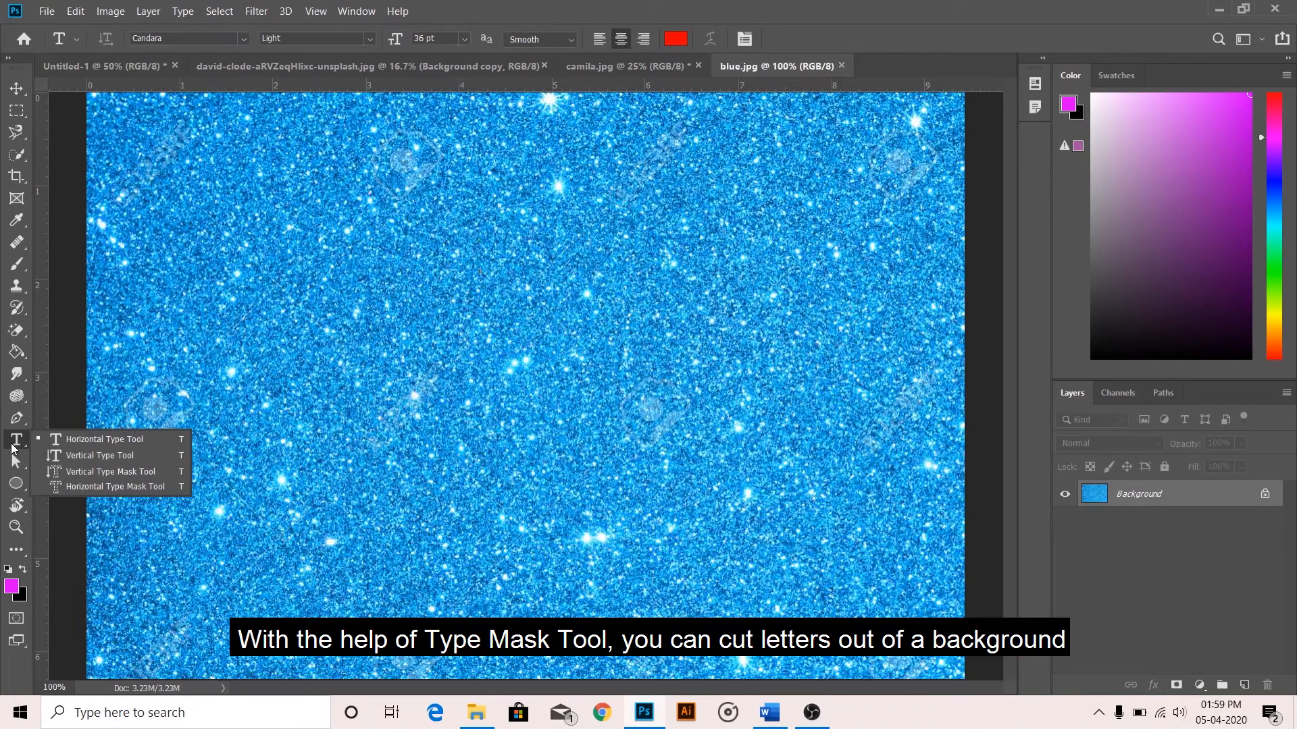
left_click(89, 487)
left_click(514, 362)
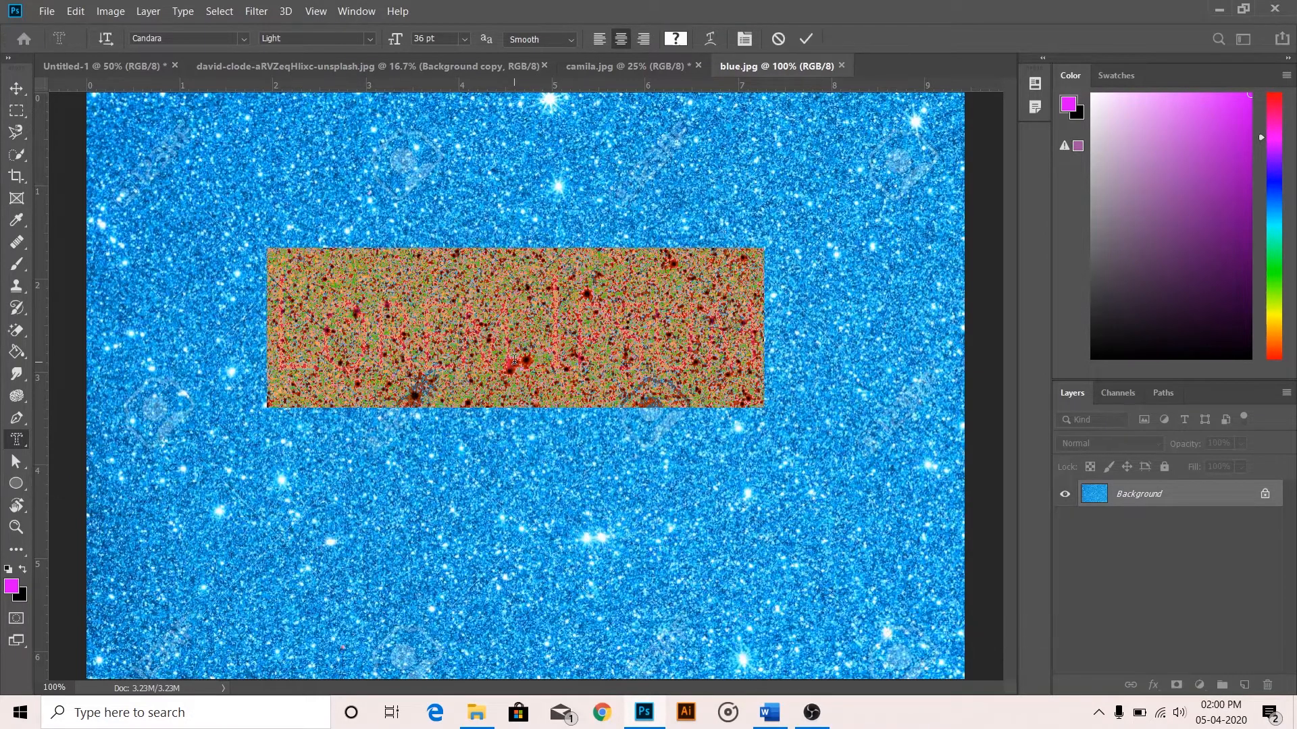
left_click(370, 39)
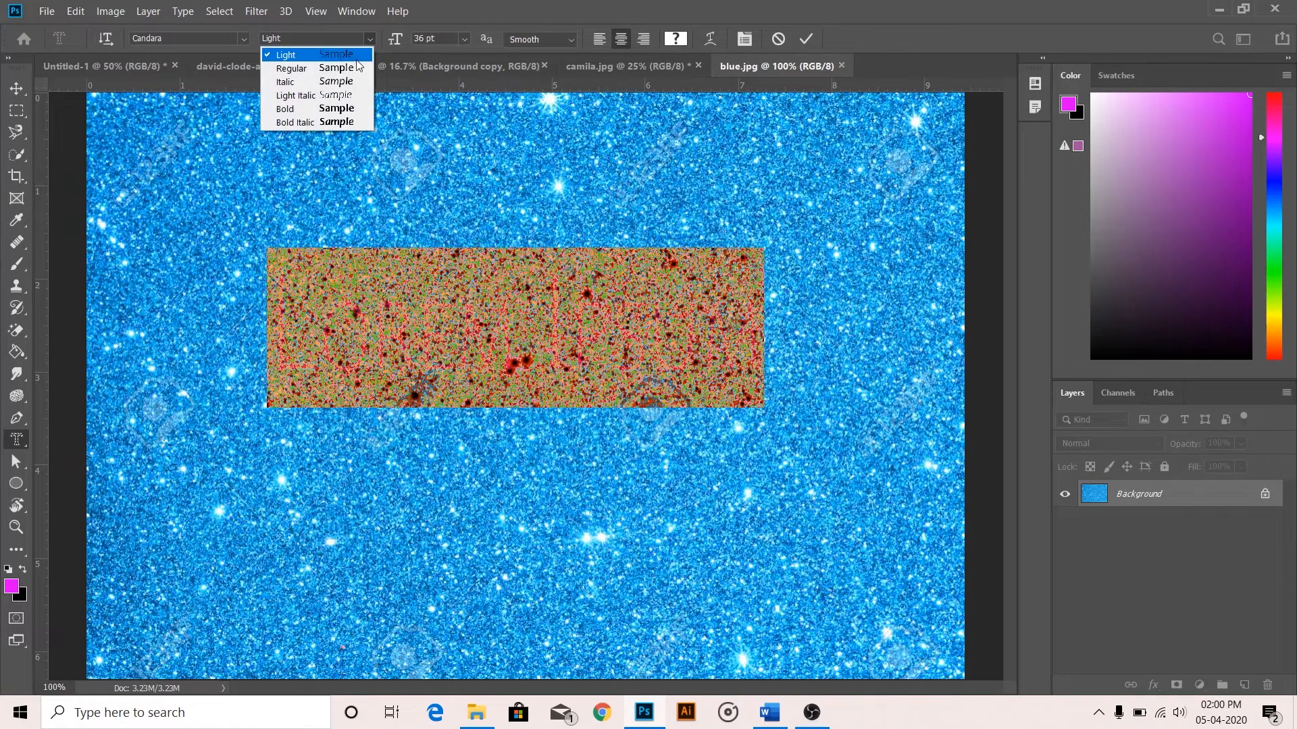
left_click(335, 112)
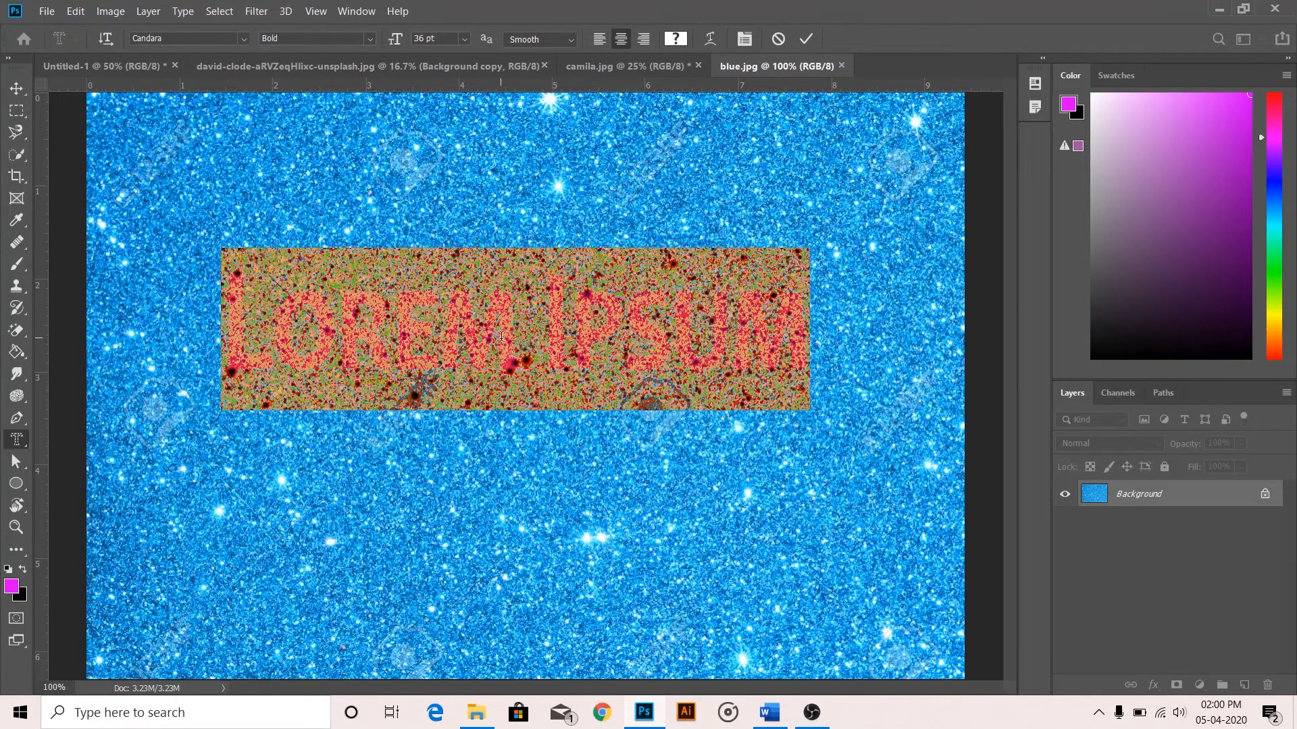
type("Glossy Musings")
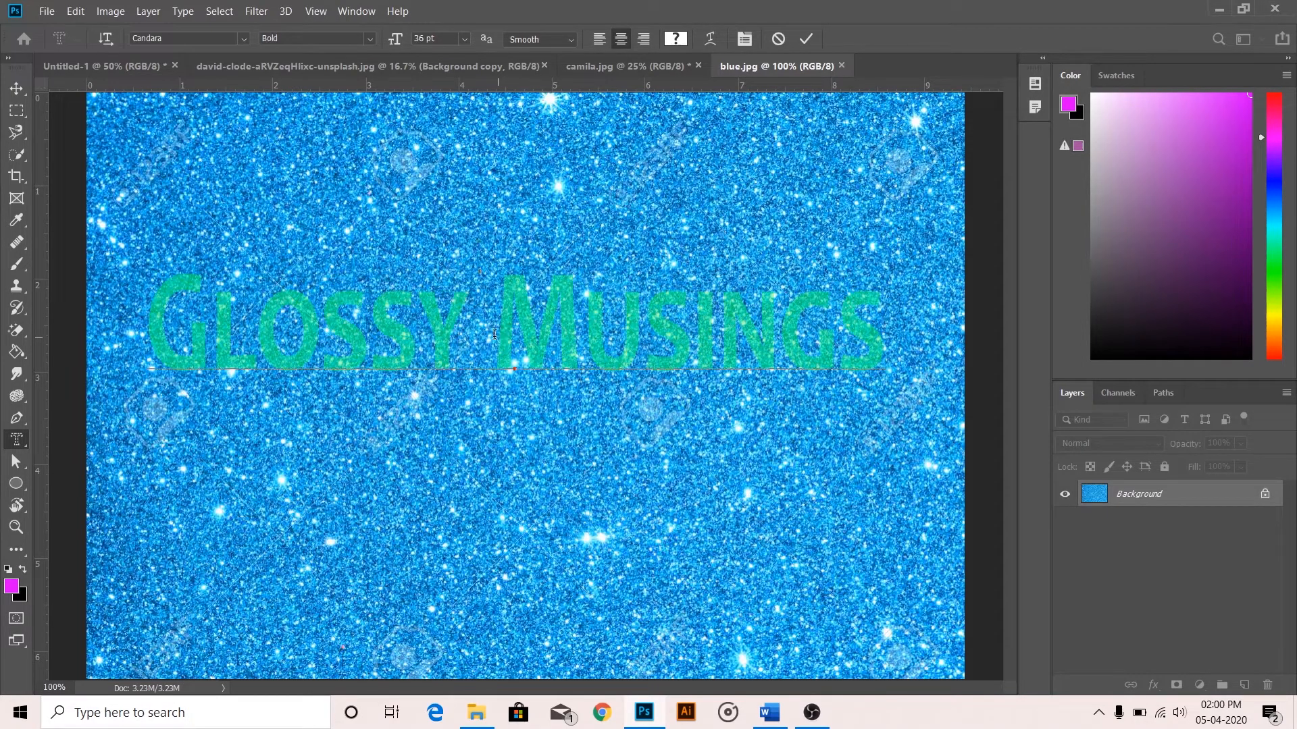
left_click(813, 41)
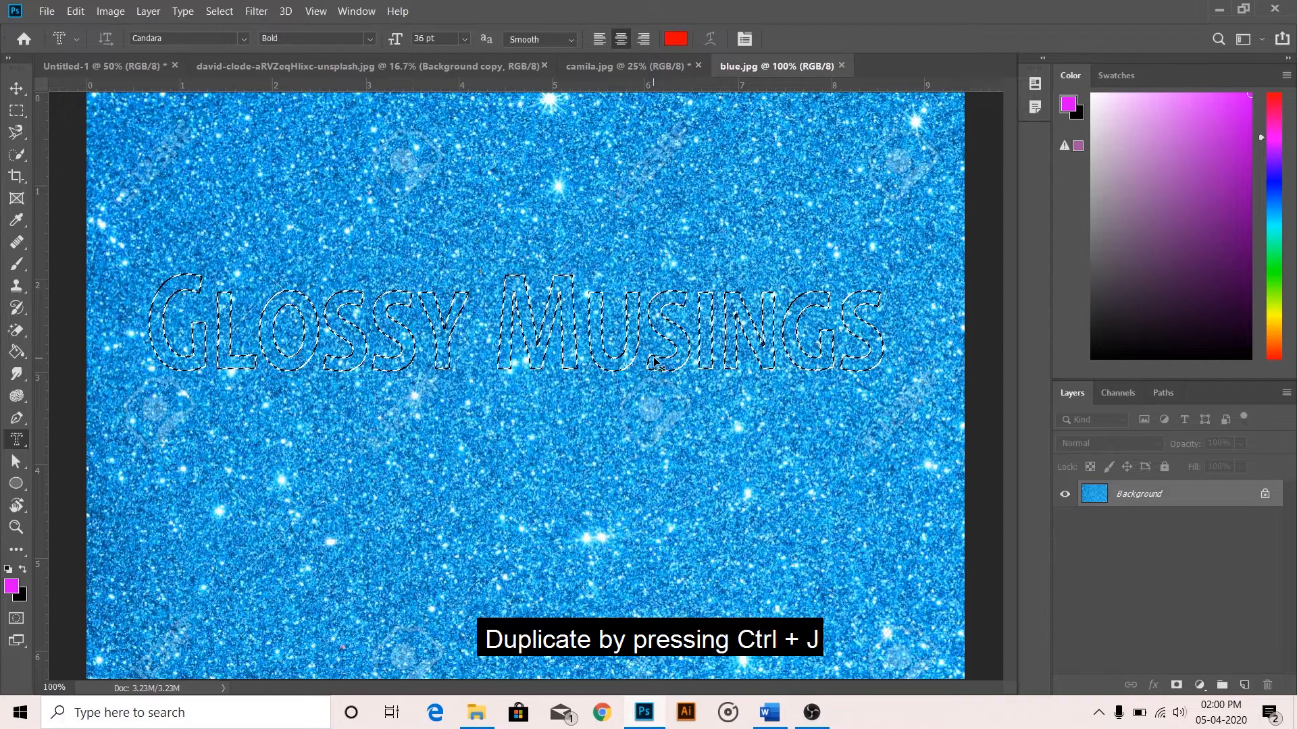
Step: Copy the text-shaped selection to a new layer and hide the Background layer
key("ctrl+j")
key("v")
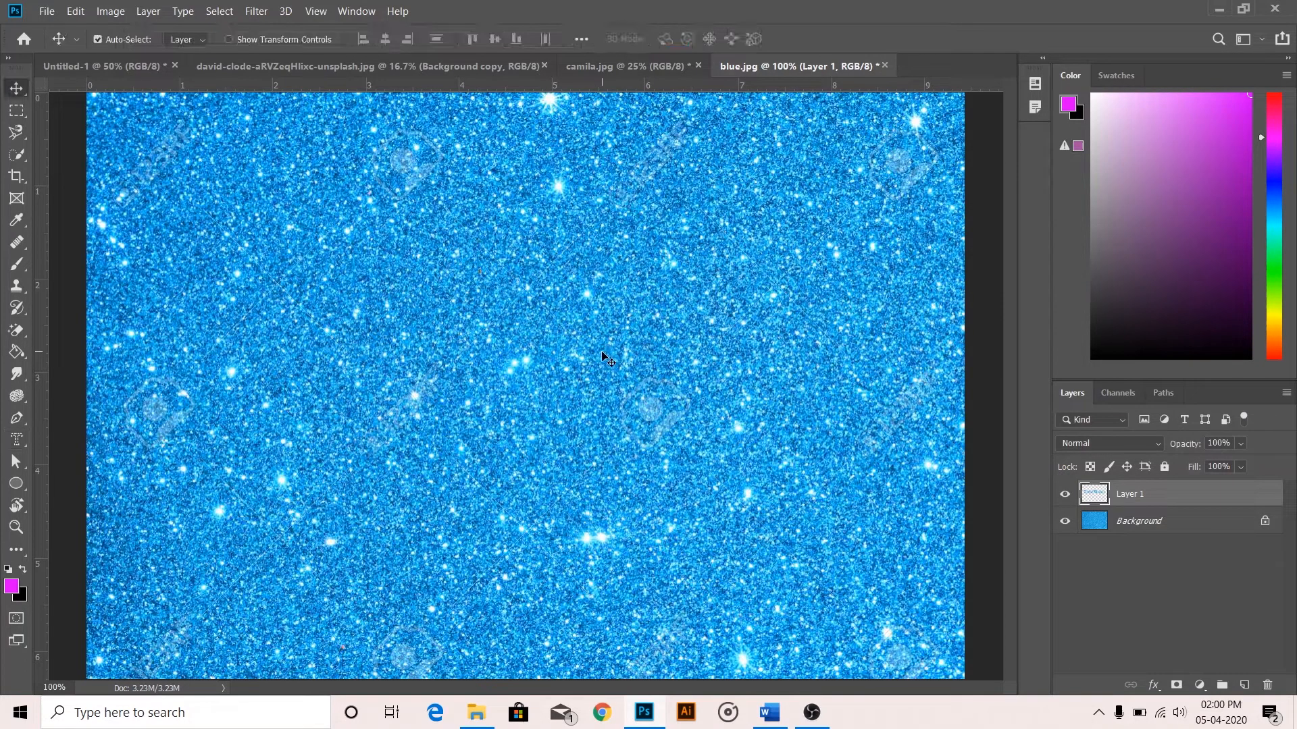
left_click(1065, 522)
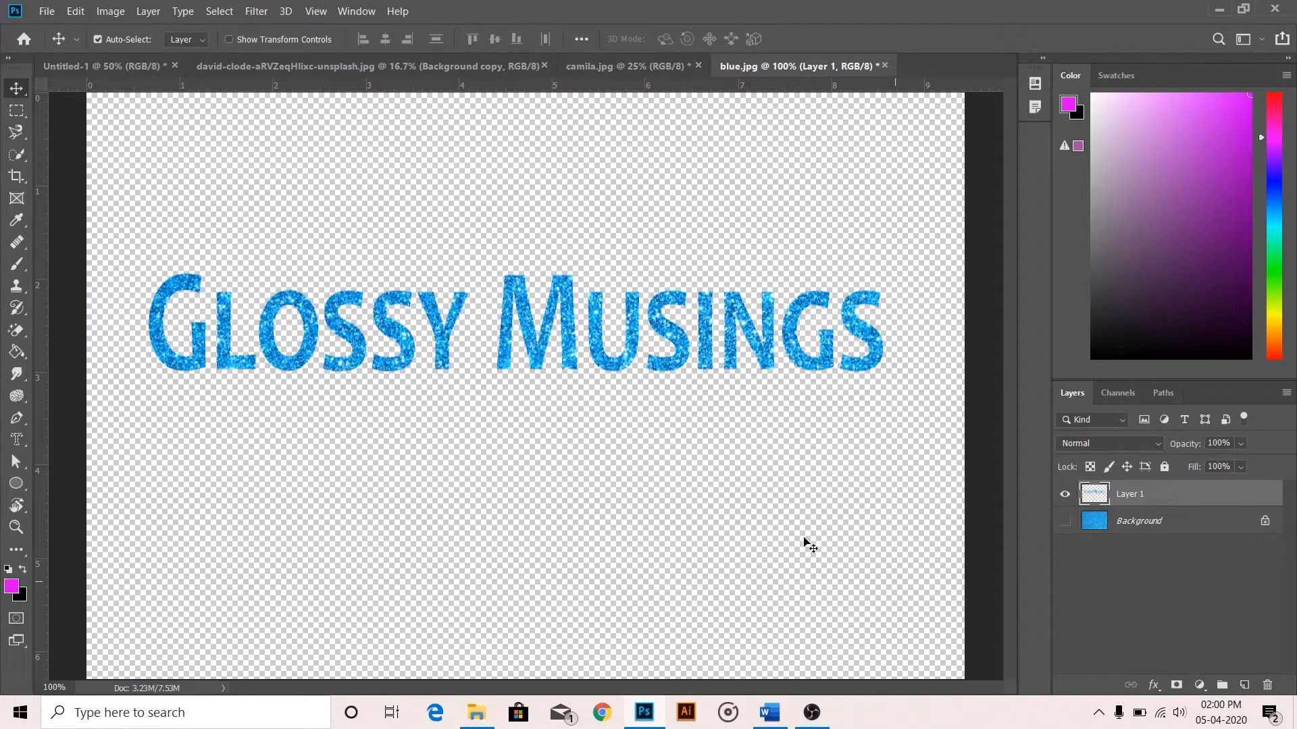
Step: Enlarge the glitter text to nearly the image's width, move it slightly, and show the Background layer again
key("ctrl+t")
left_click_drag(882, 373, 931, 441)
left_click_drag(805, 406, 813, 411)
key("Return")
left_click(1065, 521)
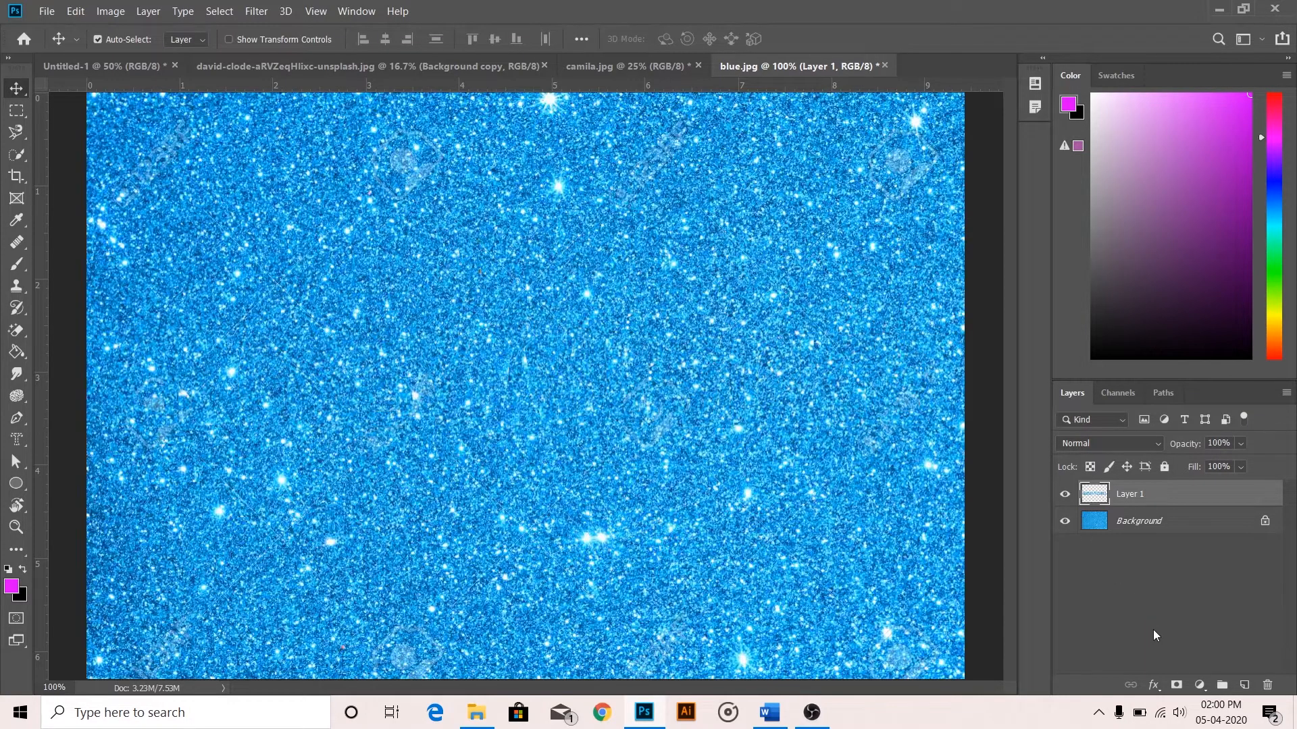
Step: Apply a Chisel Hard emboss with 1000% depth and a 27 px drop shadow to the text on Layer 1
left_click(1153, 685)
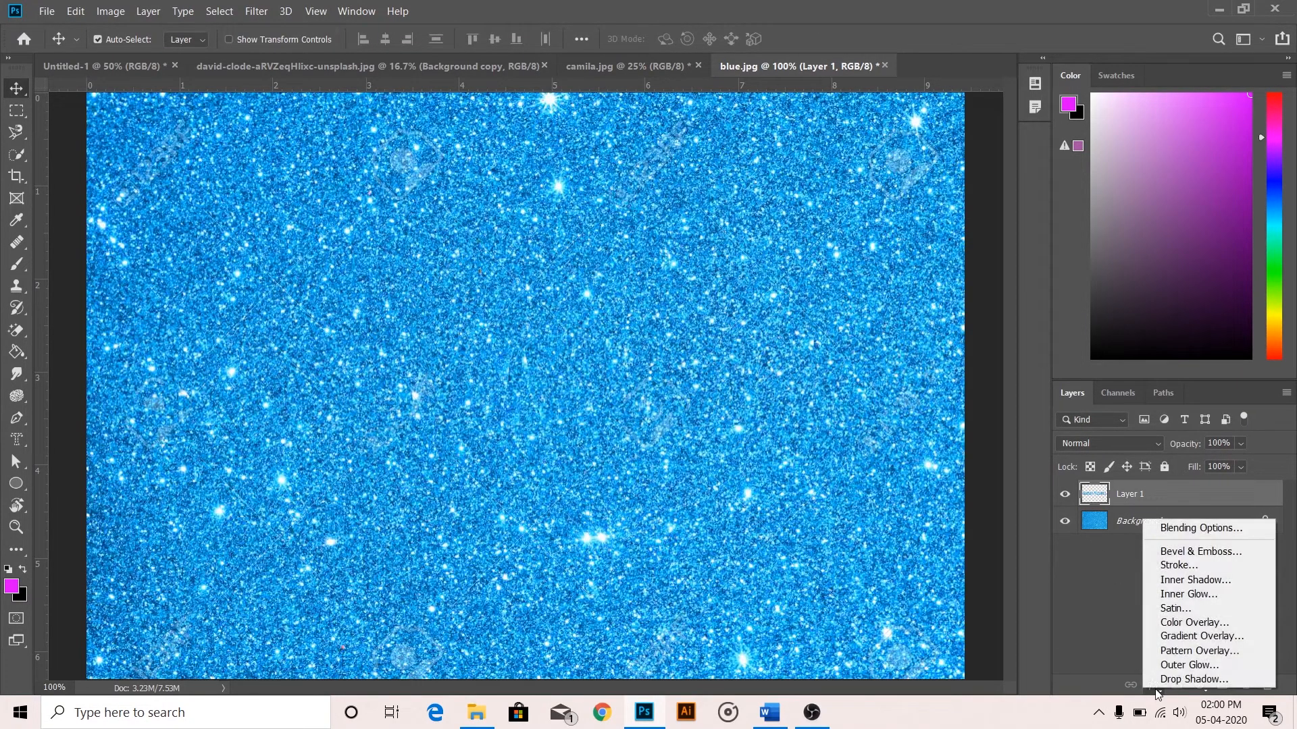
left_click(1181, 552)
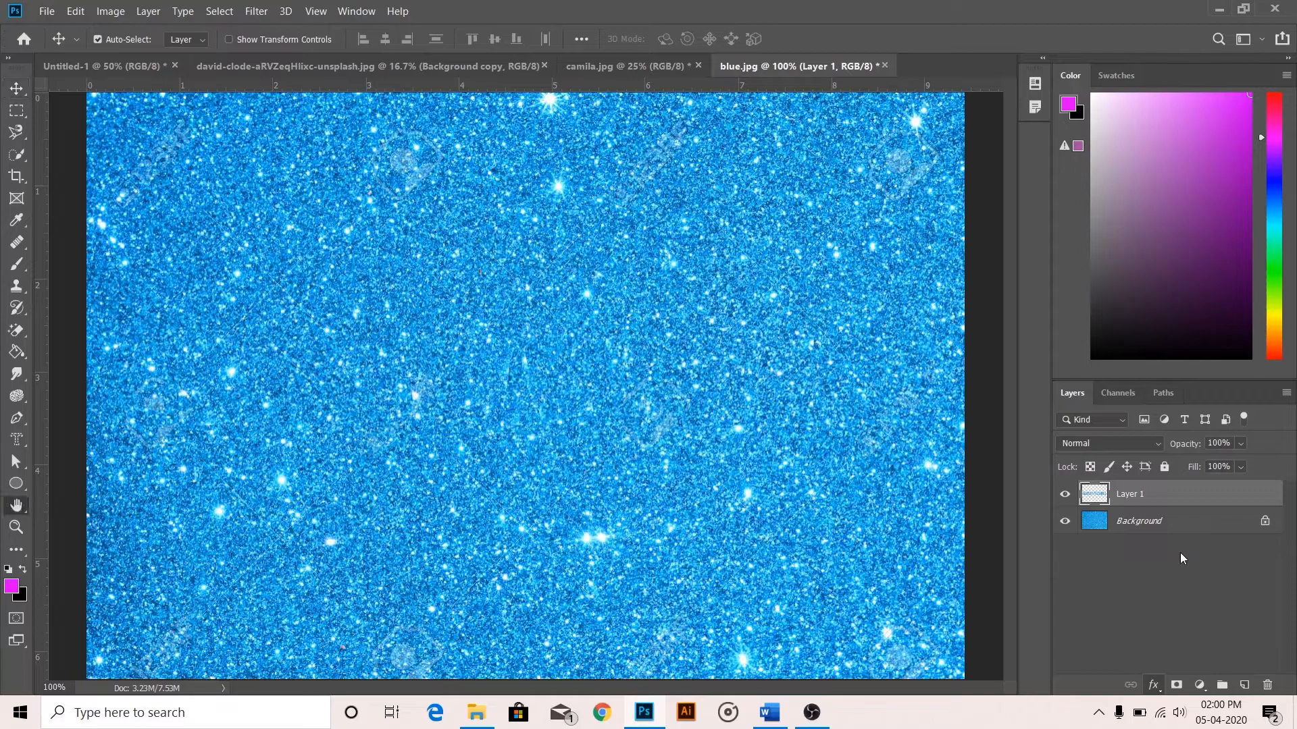
left_click_drag(1000, 256, 1071, 177)
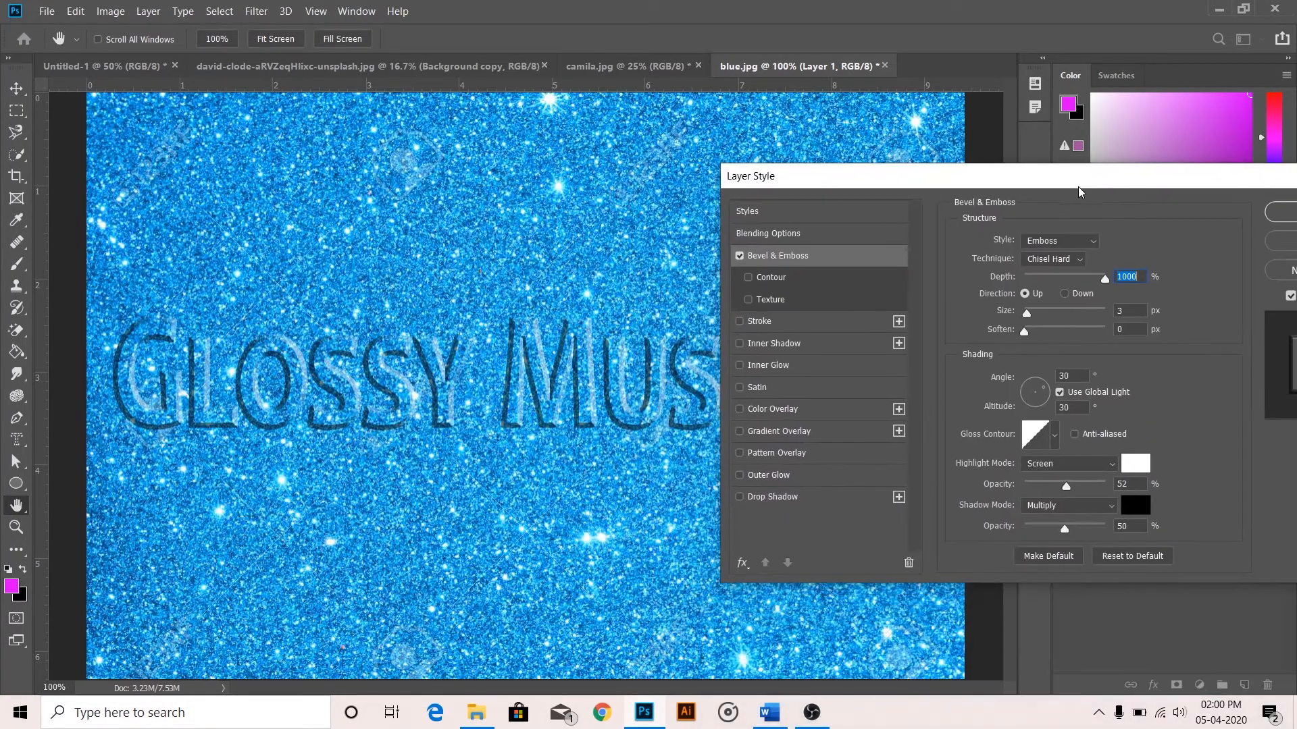
left_click(770, 498)
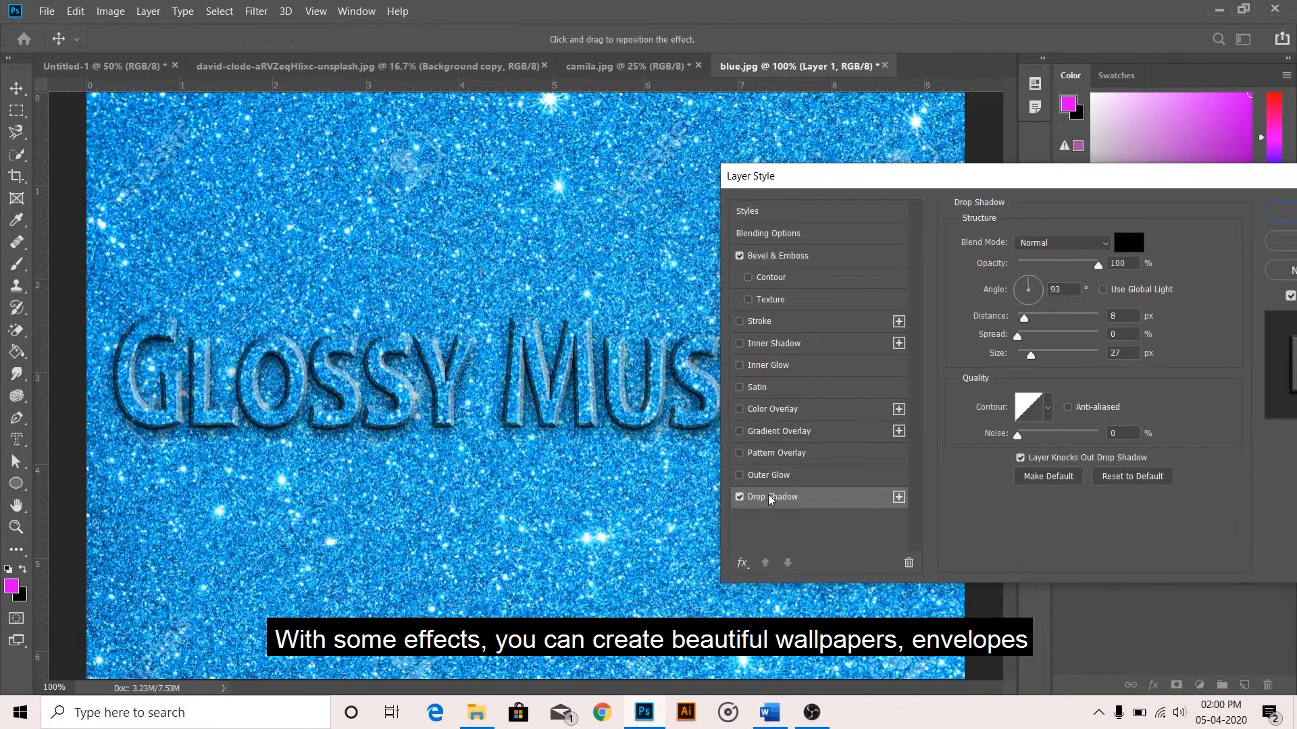
left_click_drag(1031, 358, 1032, 358)
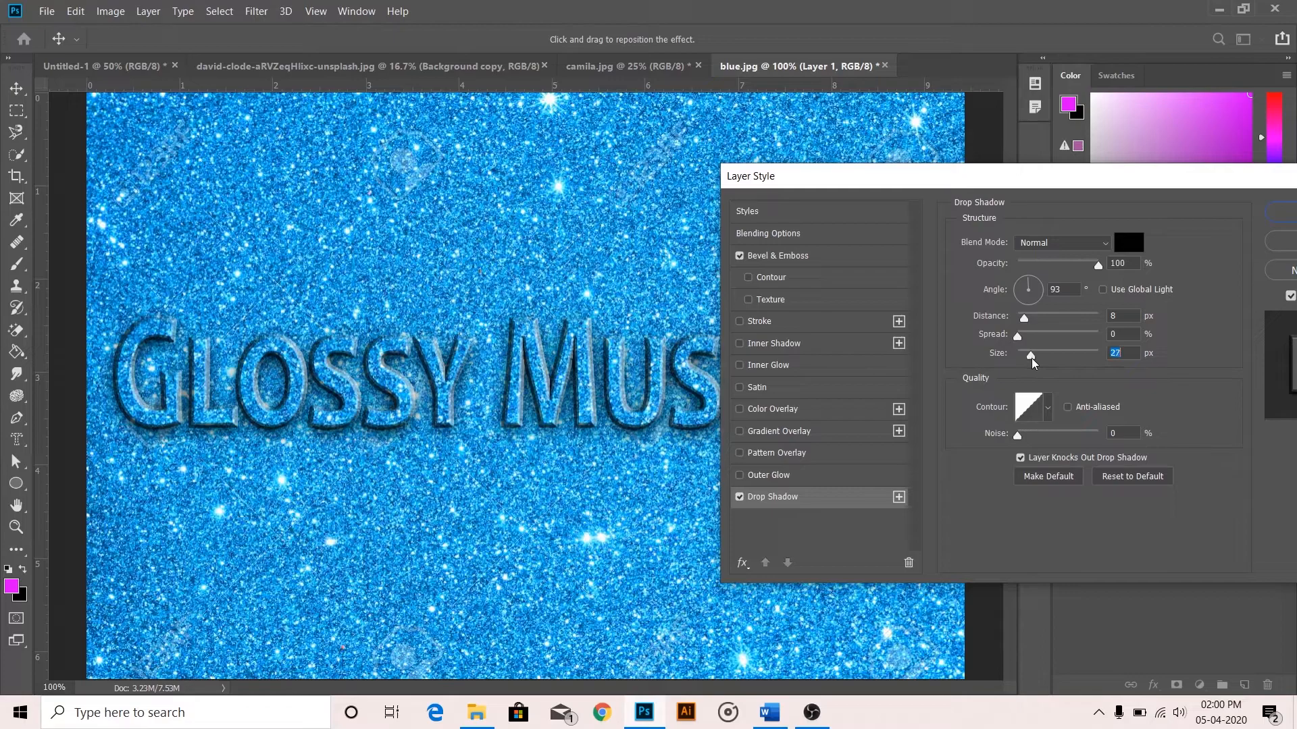
left_click(1280, 212)
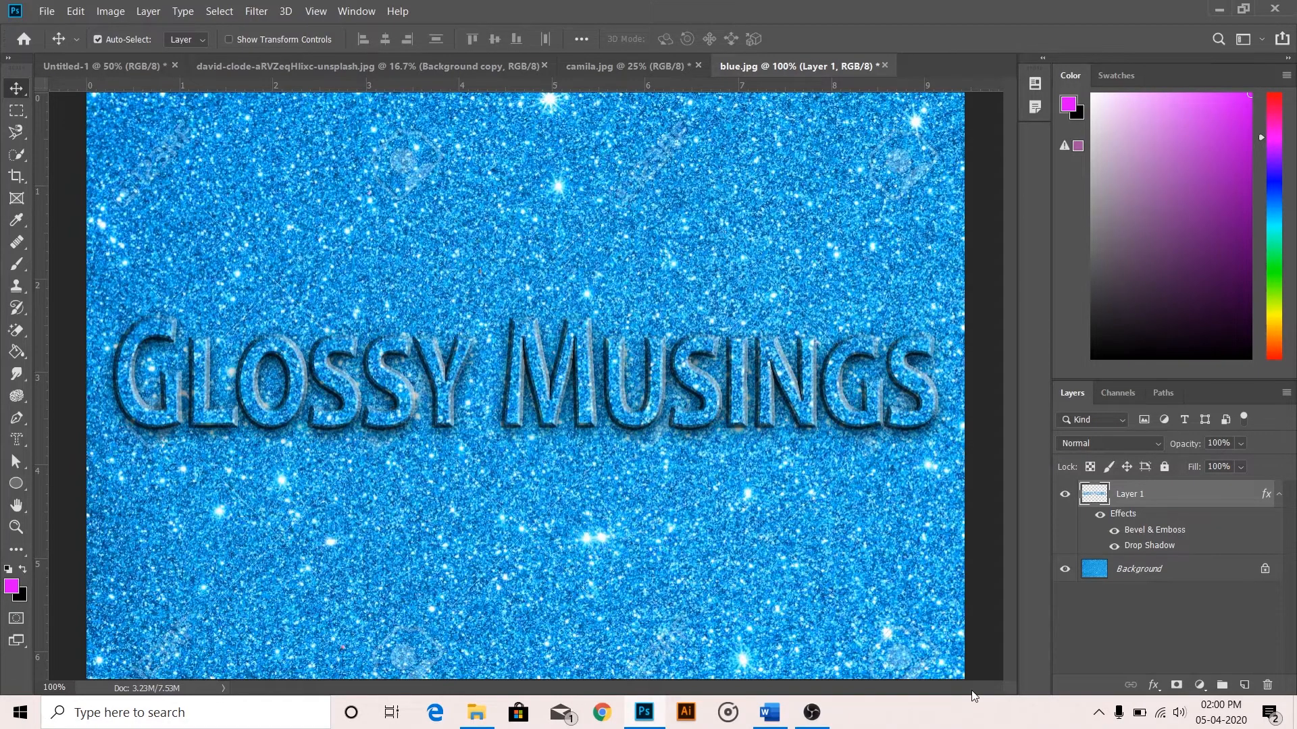
Step: Draw a rounded rectangle about 957 by 875 px with a 10 px radius and yellow pattern fill in Untitled-1
key("ctrl+Tab")
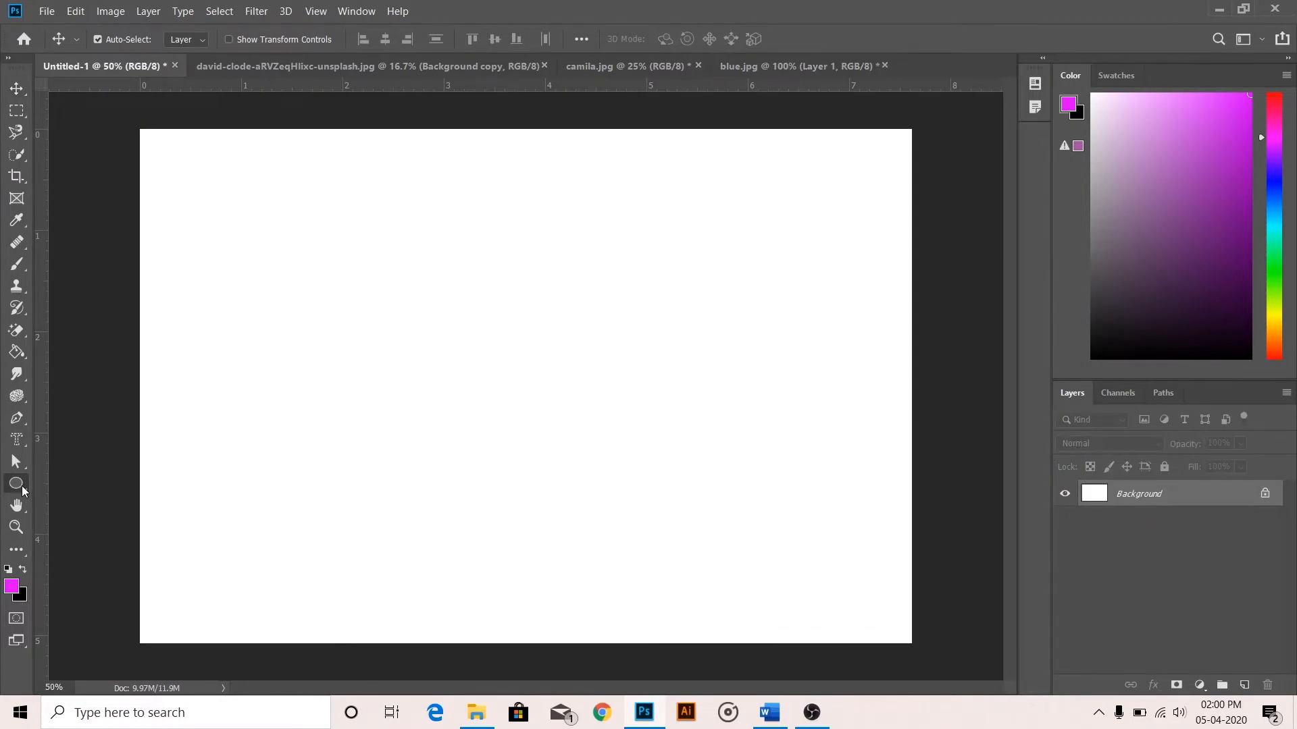
left_click(21, 485)
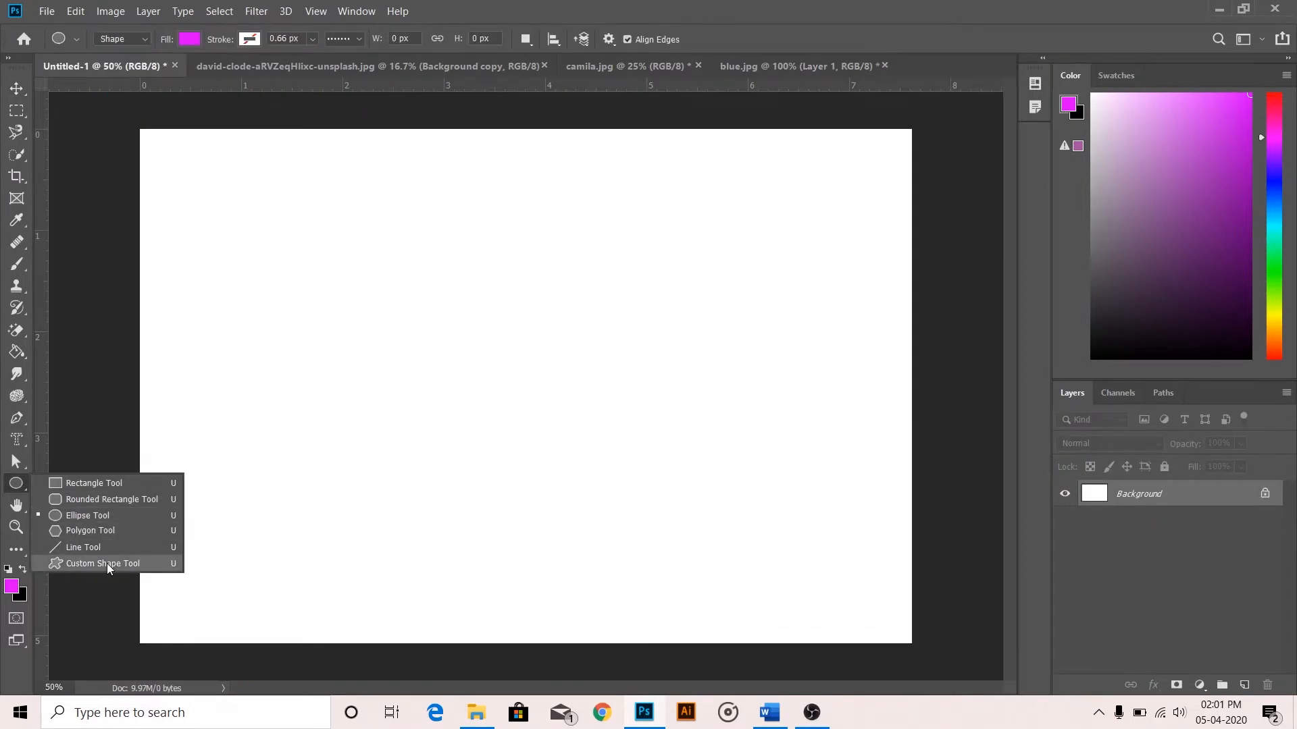
left_click(107, 499)
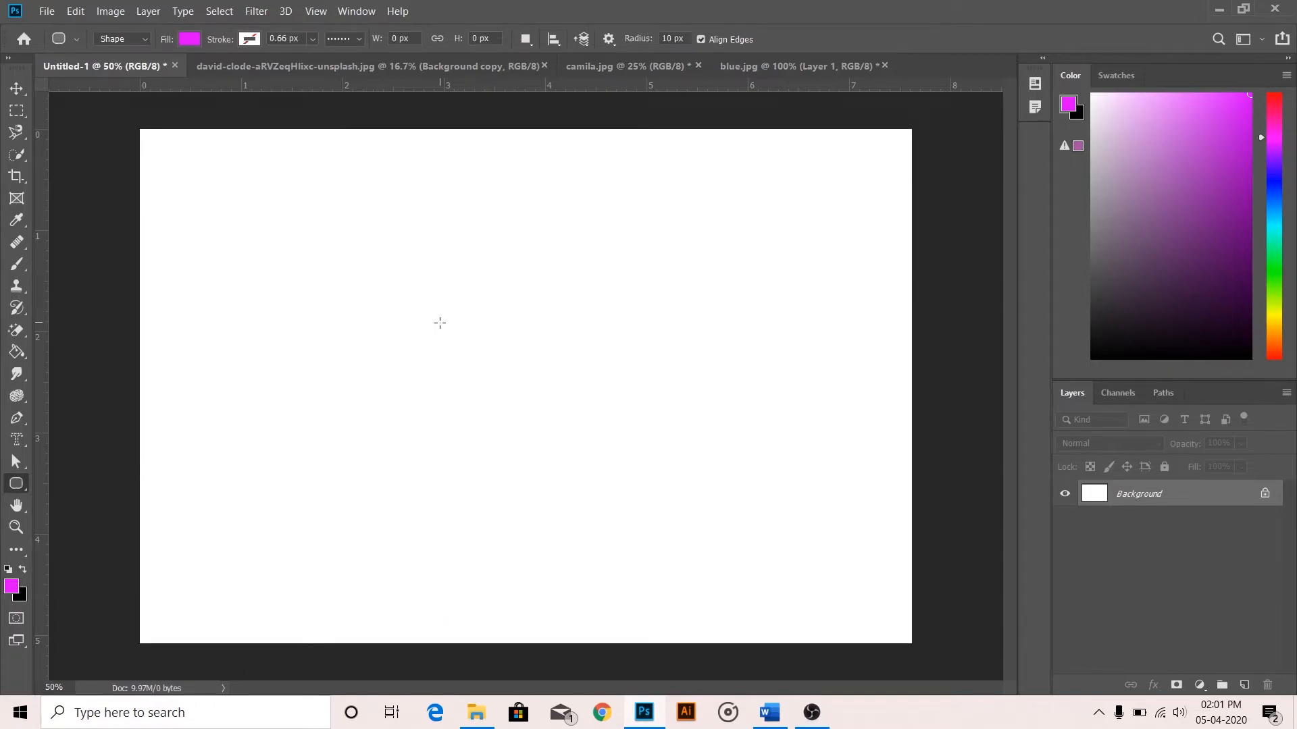
left_click(195, 40)
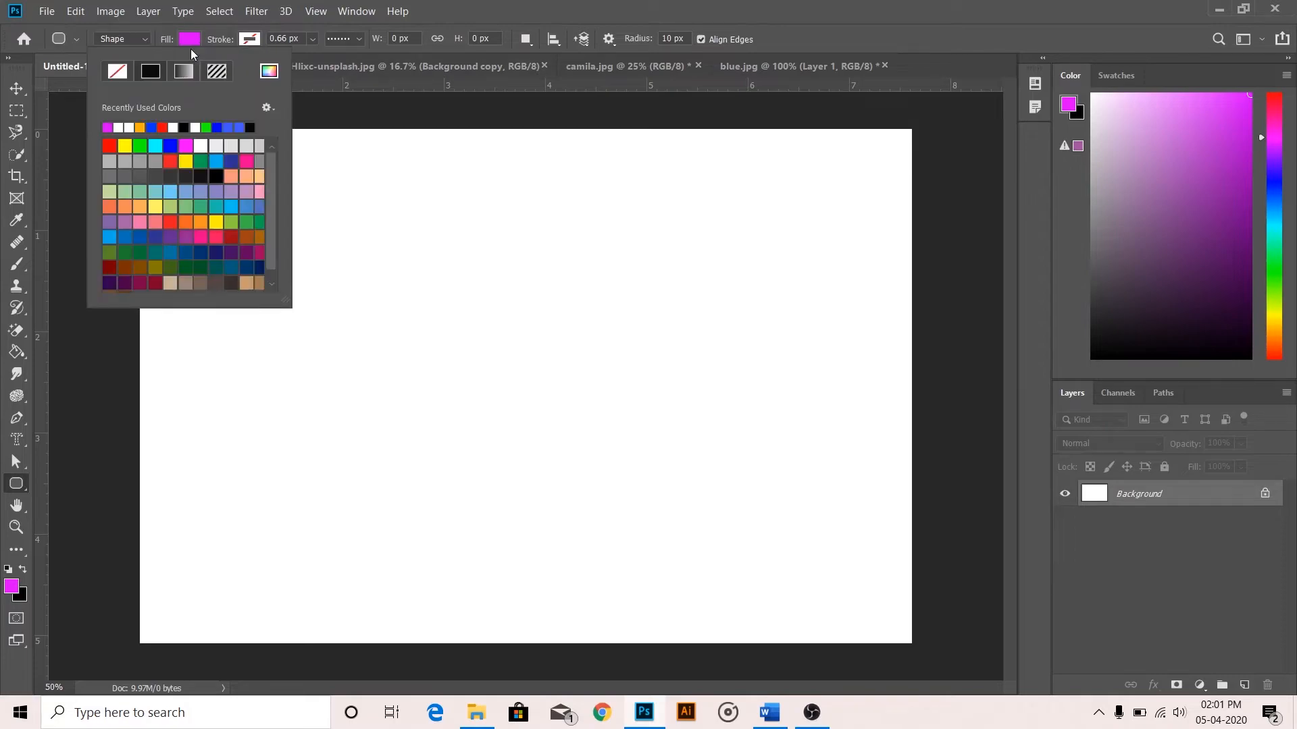
left_click(183, 71)
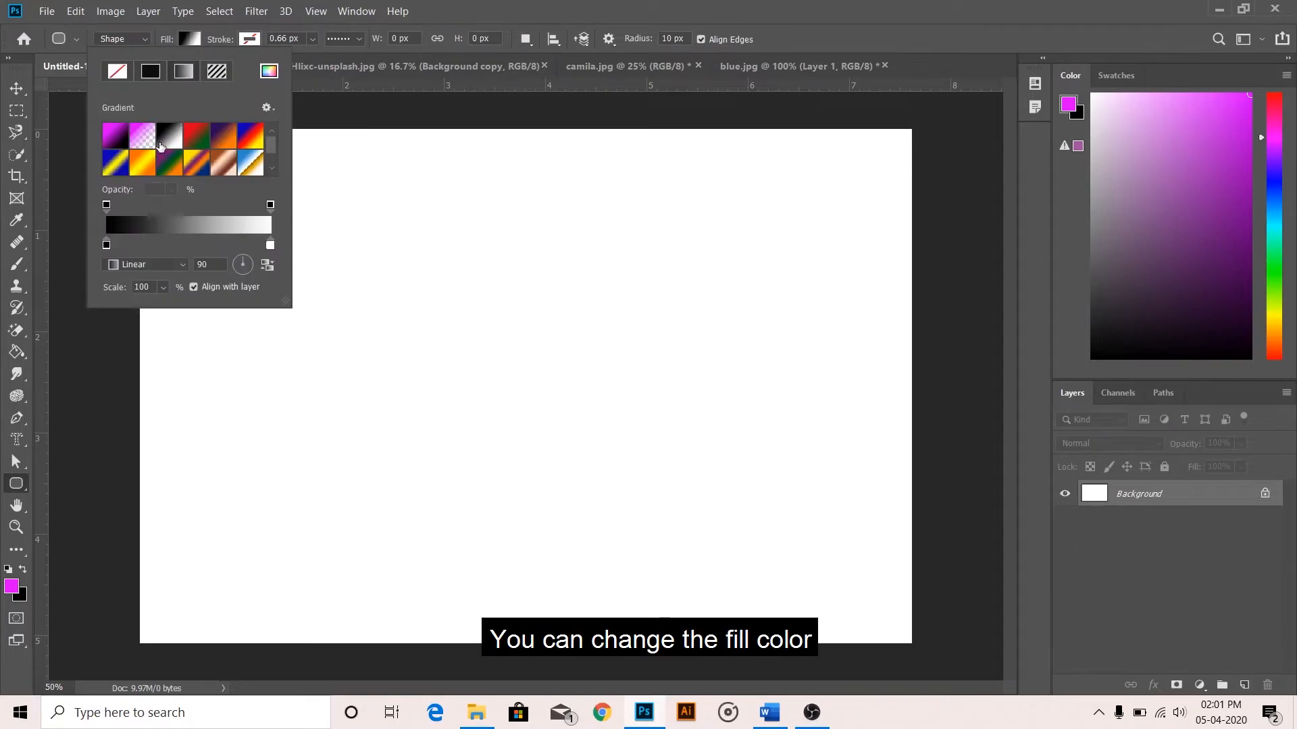
left_click(212, 71)
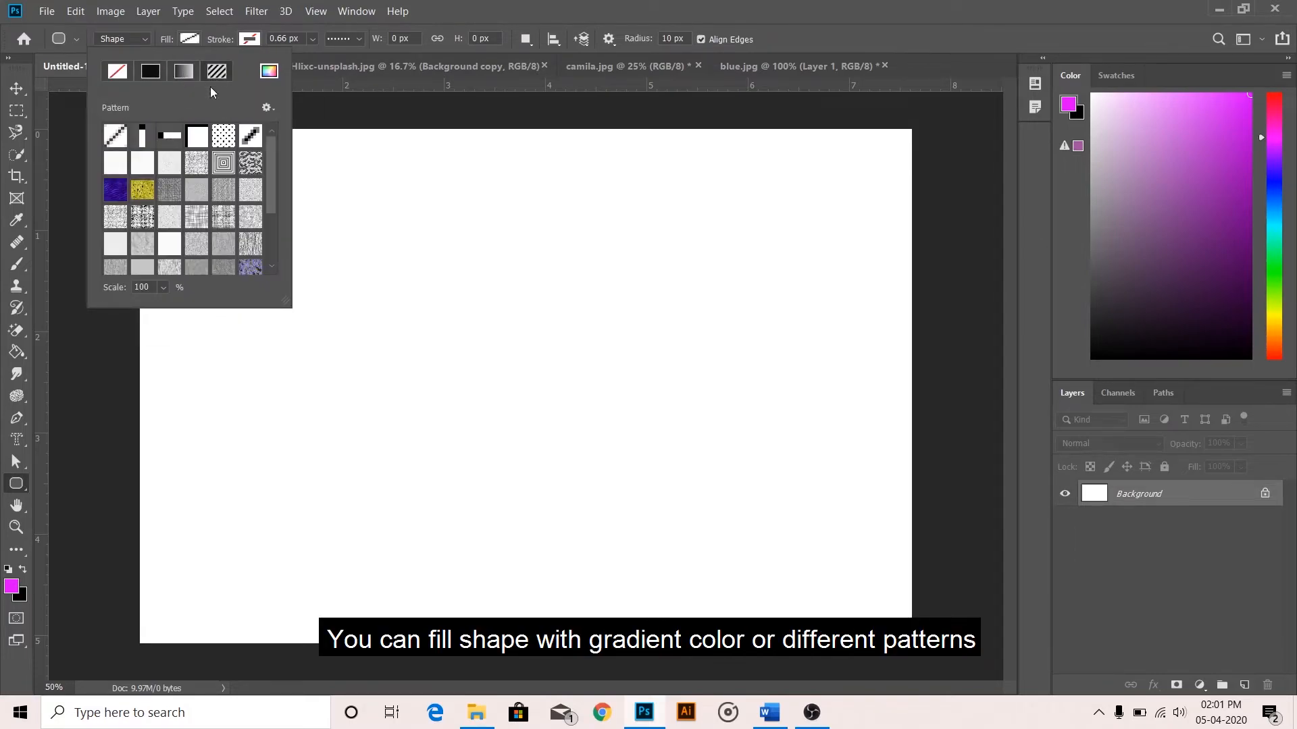
left_click(142, 191)
left_click_drag(360, 259, 682, 553)
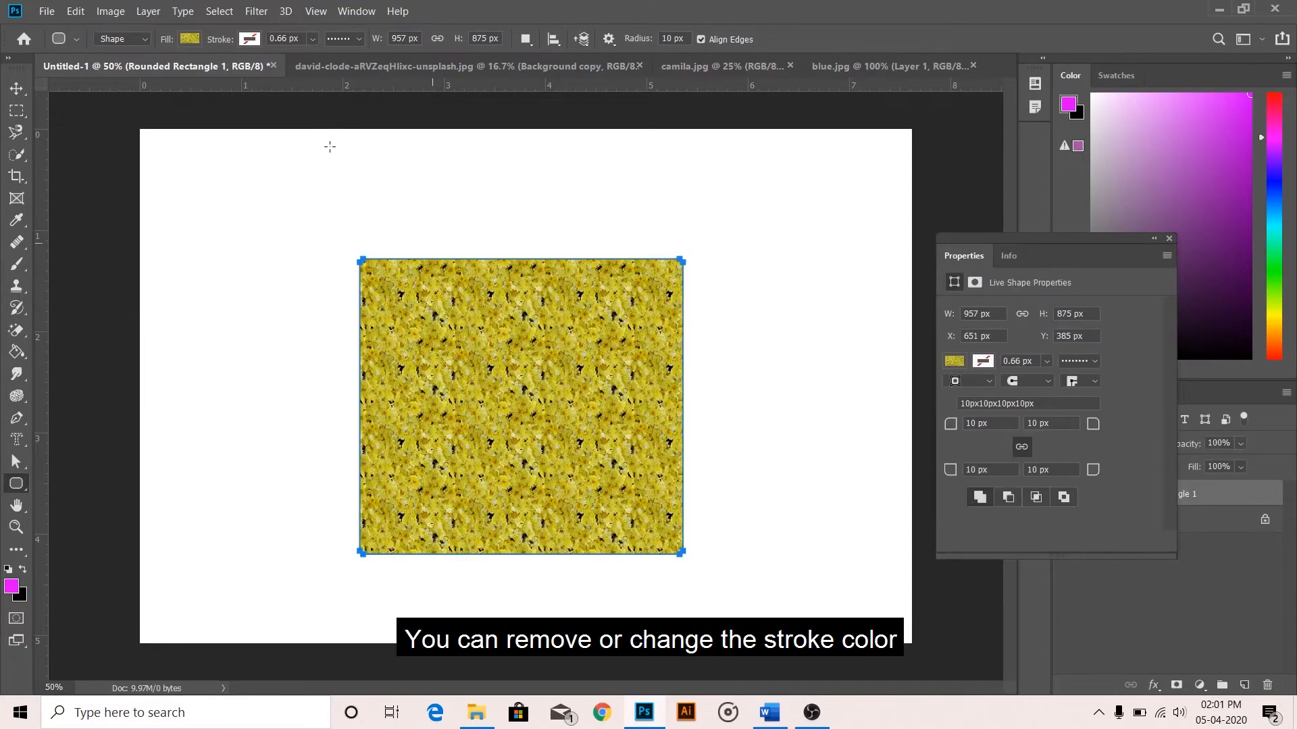
Step: Give the rounded rectangle a black stroke about 86.95 px wide
left_click(249, 39)
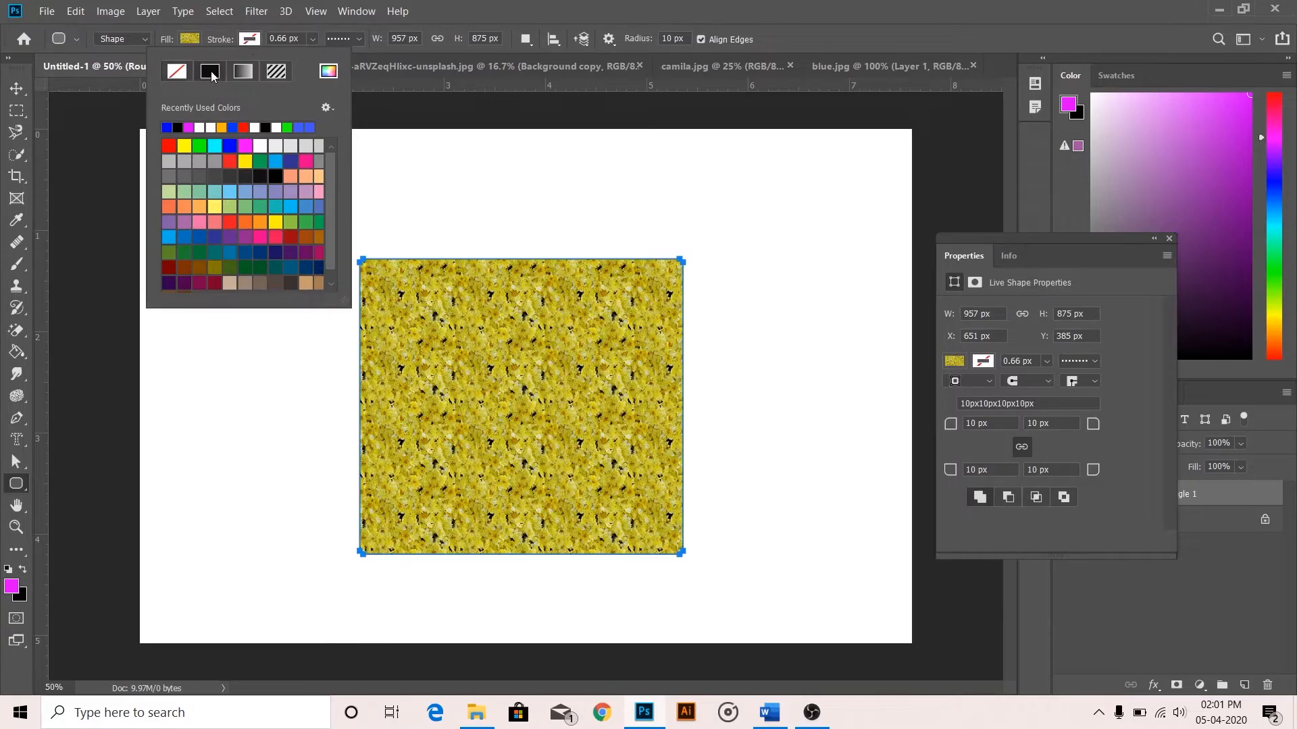
left_click(211, 75)
left_click(181, 127)
left_click(312, 38)
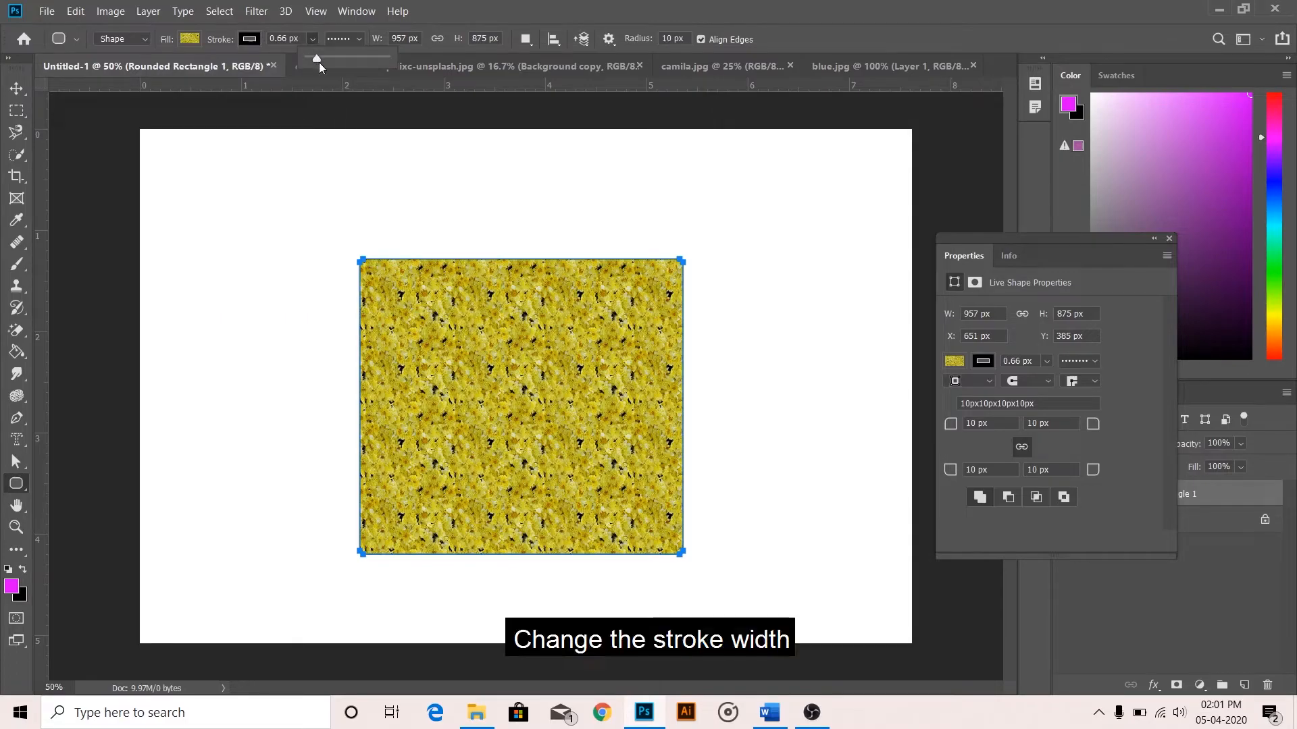
left_click_drag(323, 58, 331, 59)
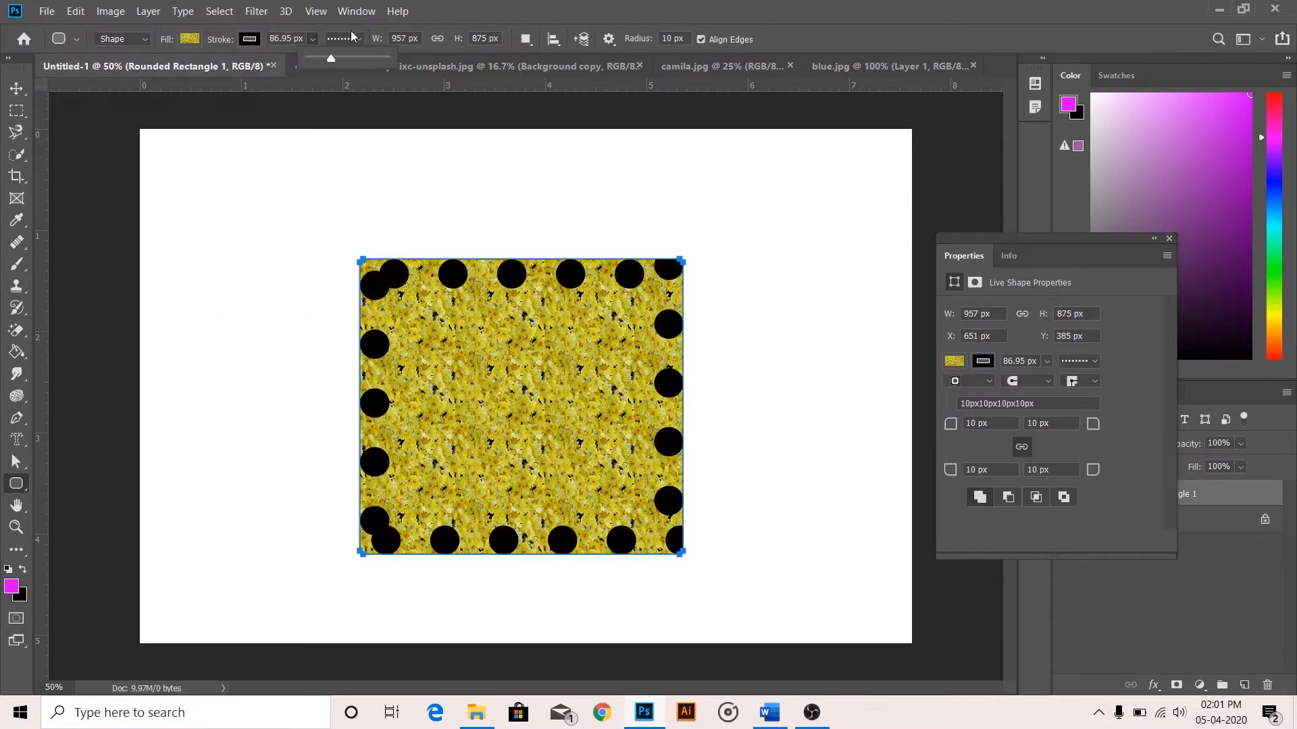
Step: Try the dashed line style on the rectangle's stroke and switch it to a solid line
left_click(358, 38)
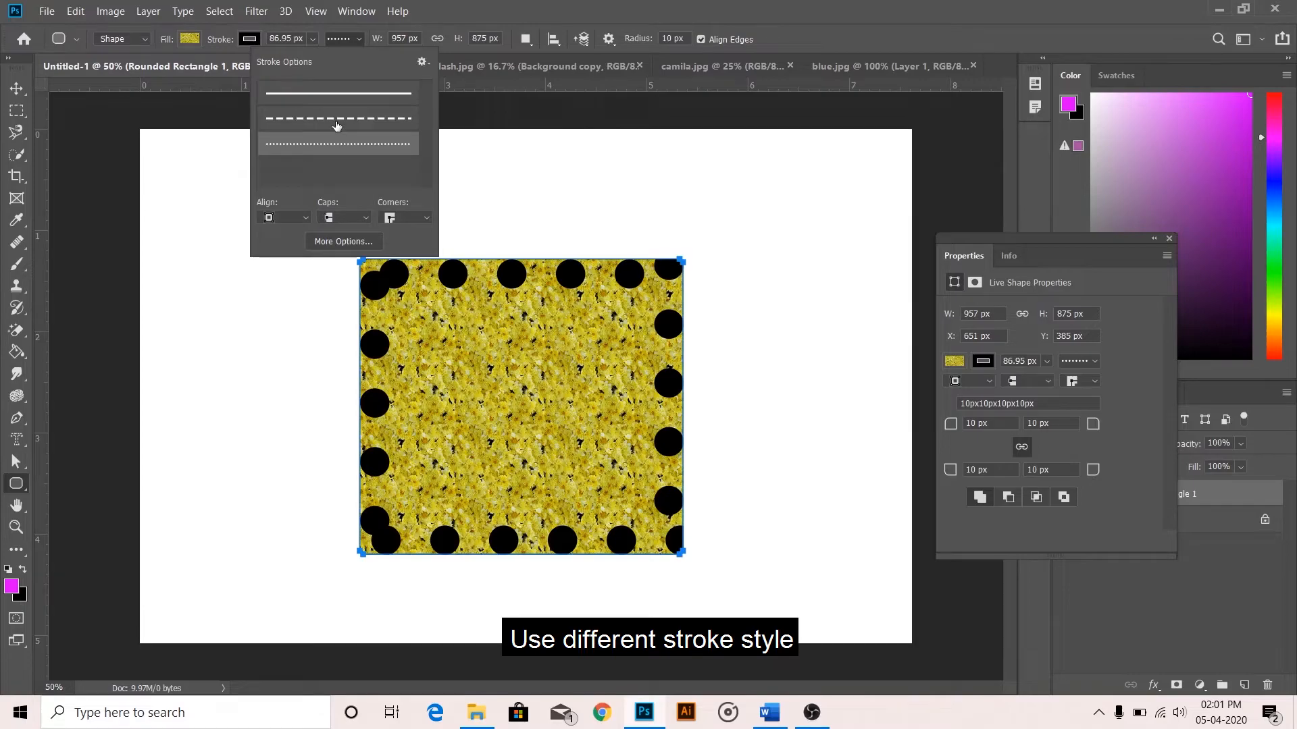
left_click(336, 126)
left_click(341, 102)
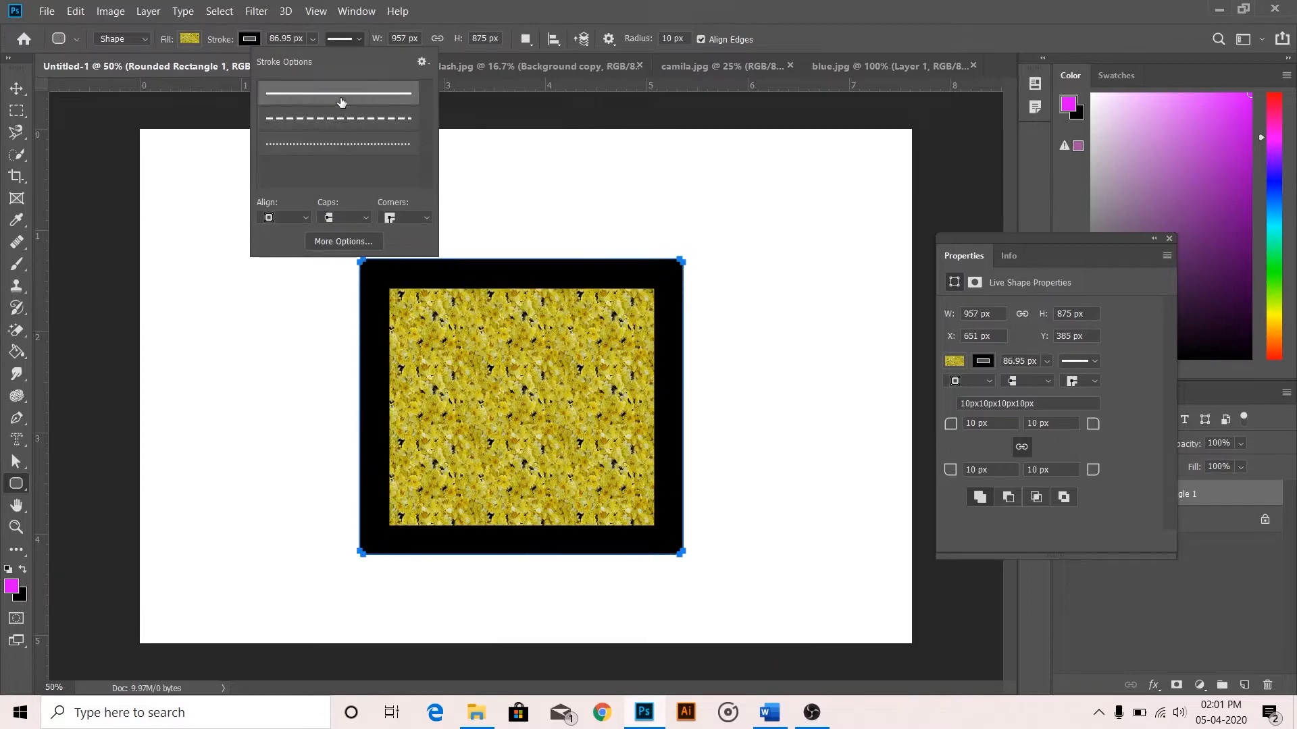
Step: Set the rectangle's stroke to 3.44 px with a dashed line style and reselect the shape with the Move tool
left_click(312, 39)
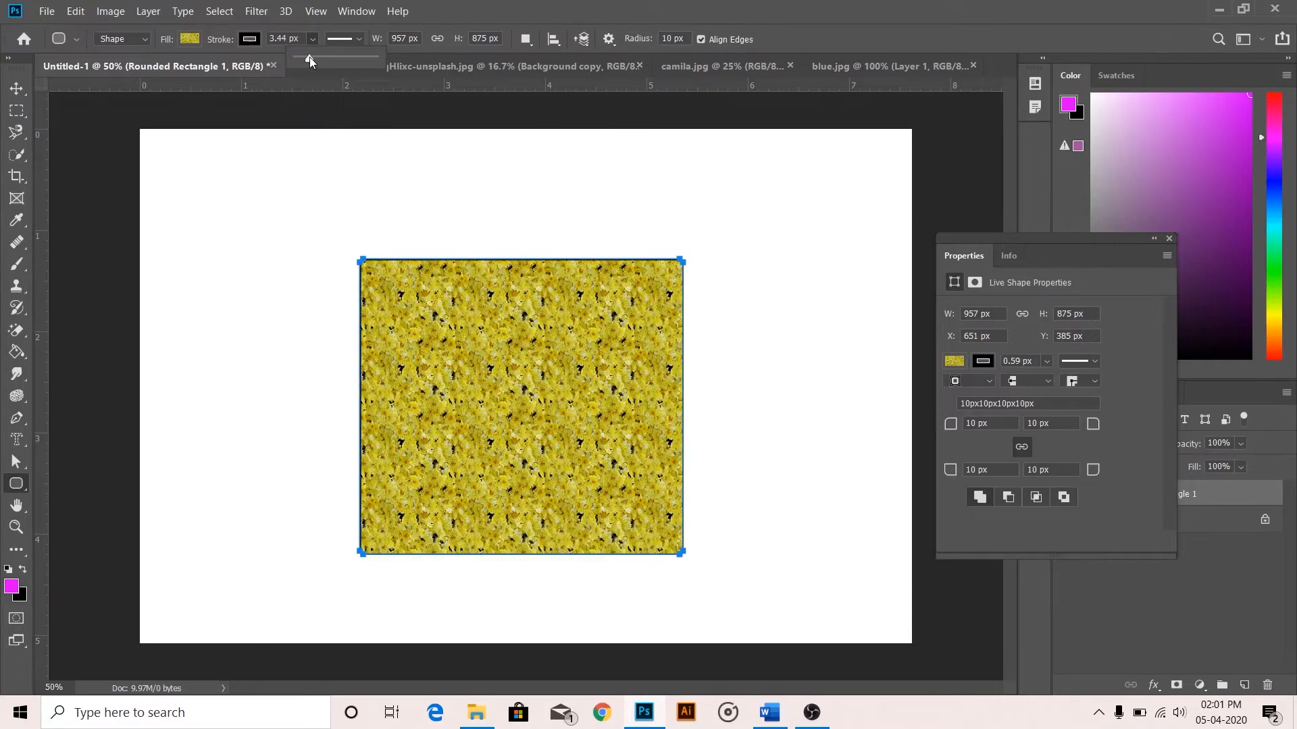
left_click(358, 39)
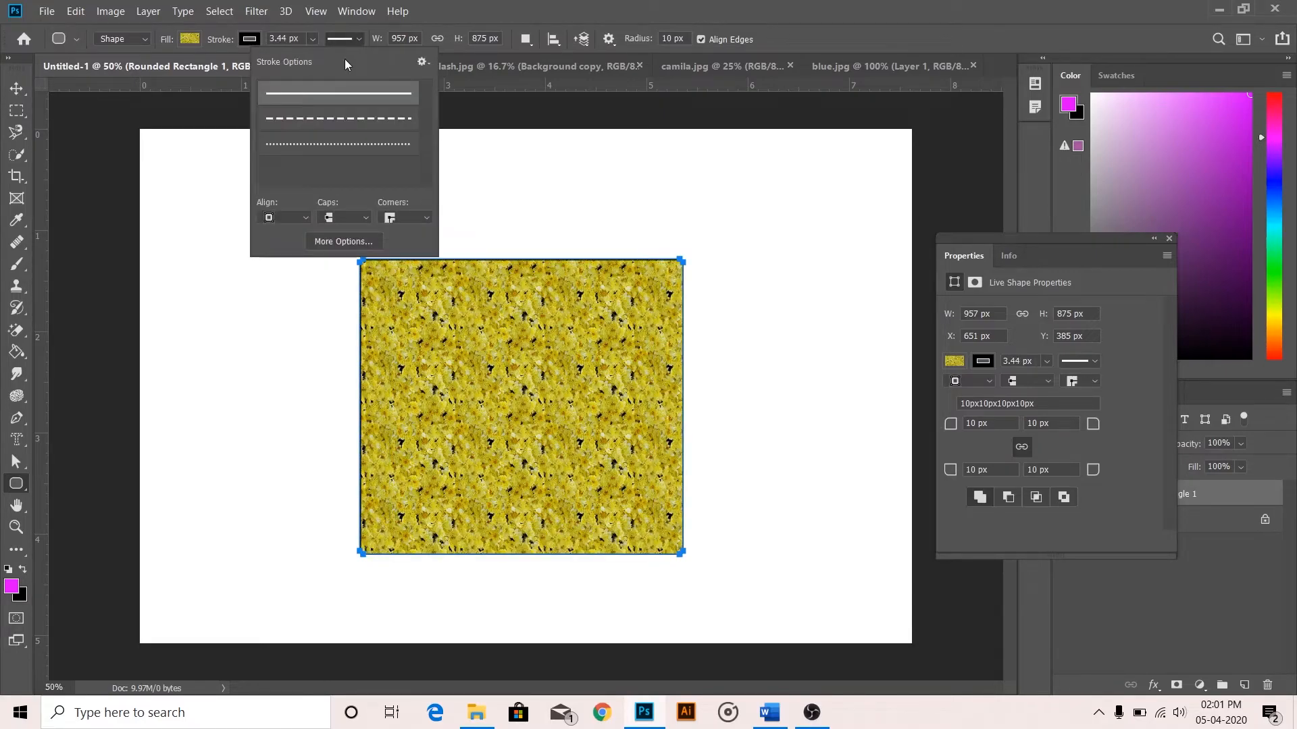
left_click(322, 120)
left_click(559, 180)
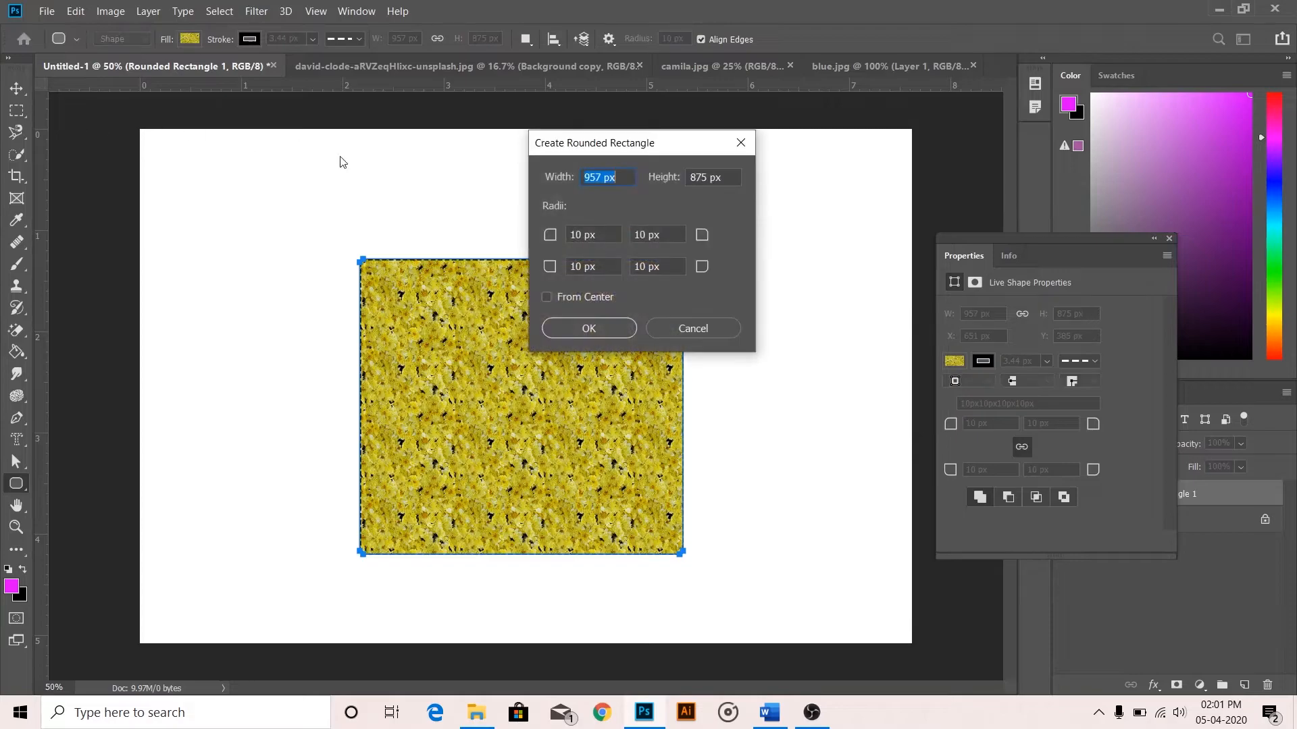
left_click(691, 328)
key("v")
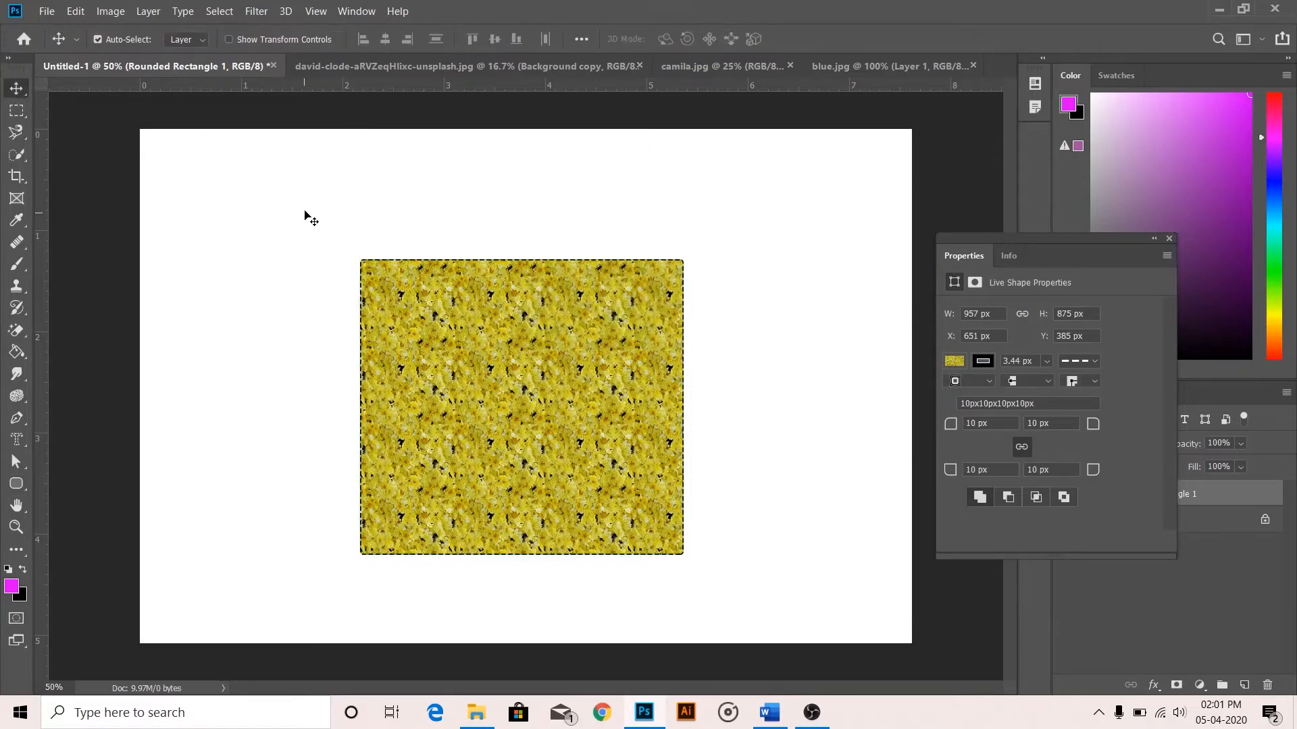
left_click(305, 215)
left_click(448, 378)
Step: Browse the preset shapes available for the Custom Shape tool
left_click(17, 483)
left_click(84, 562)
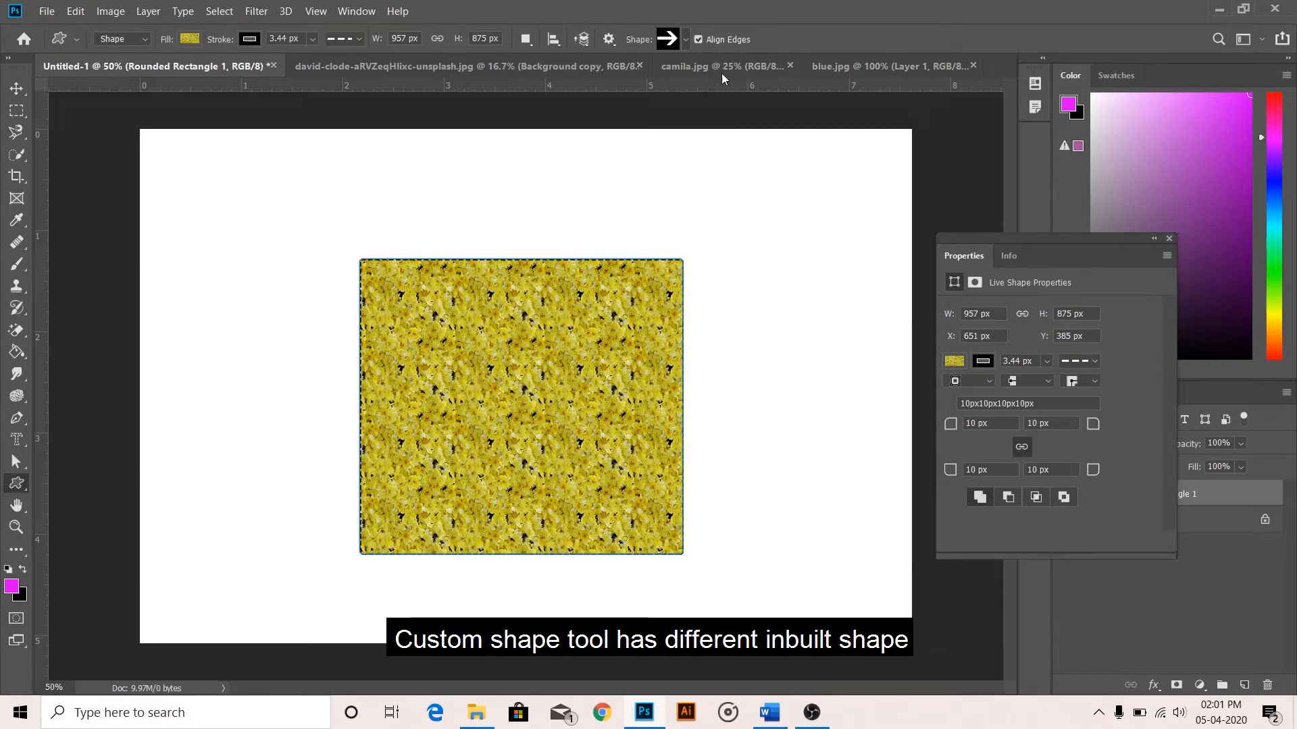
left_click(685, 38)
mouse_move(742, 95)
left_mouse_down()
mouse_move(738, 142)
mouse_move(736, 75)
left_mouse_up()
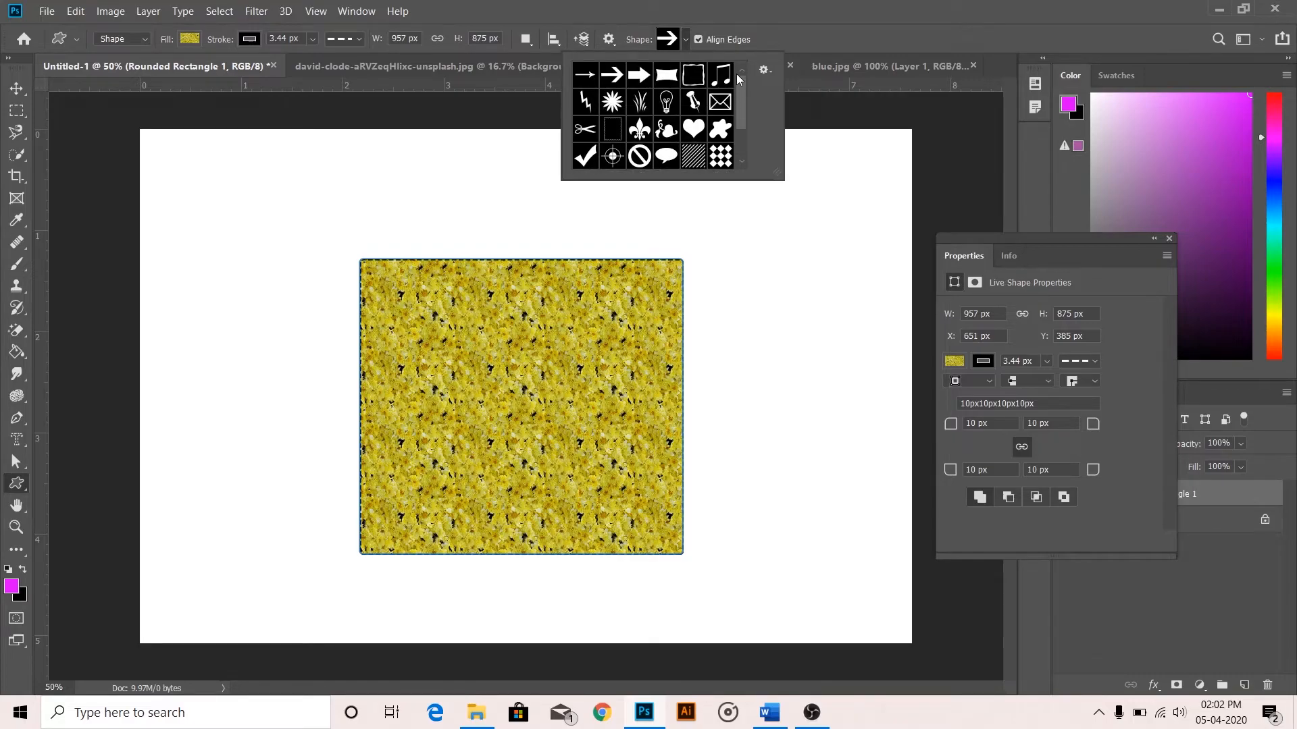
left_click(683, 39)
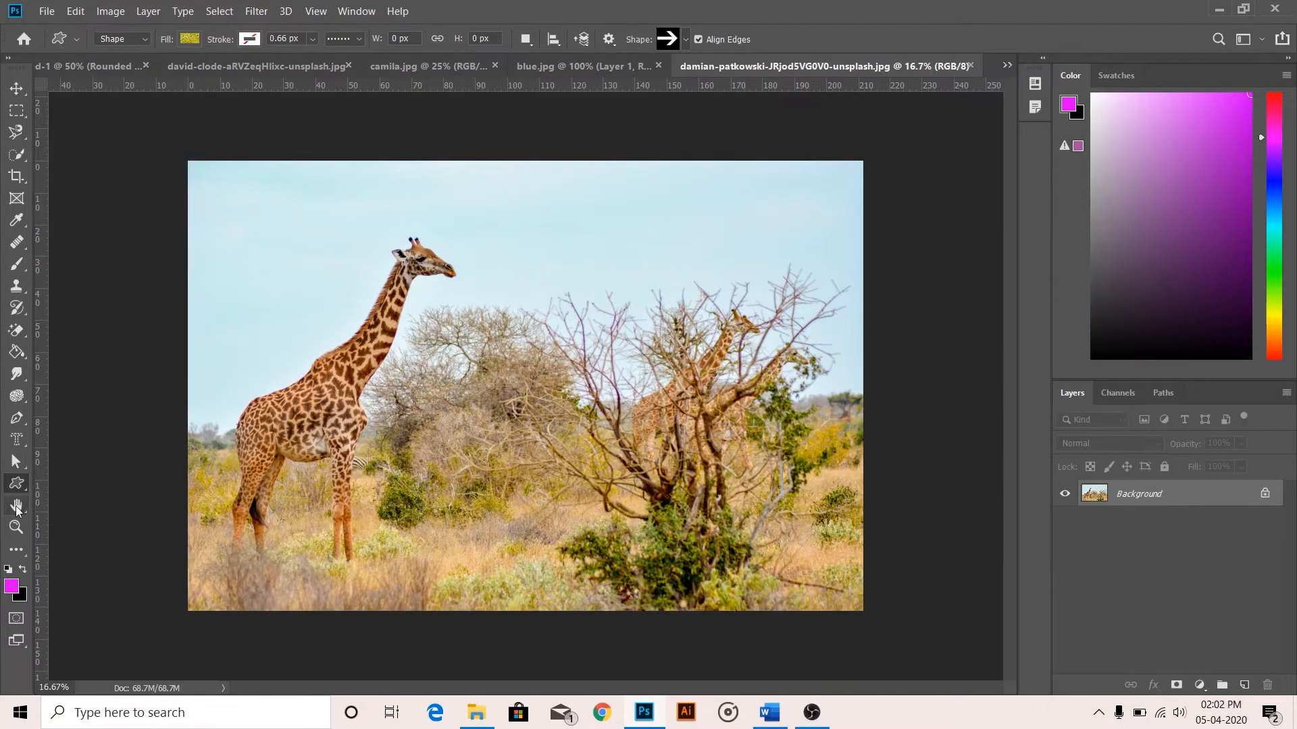
Step: Magnify the giraffe photo to about 69.6% and pan to the front giraffe's head with the Hand tool
left_click(15, 505)
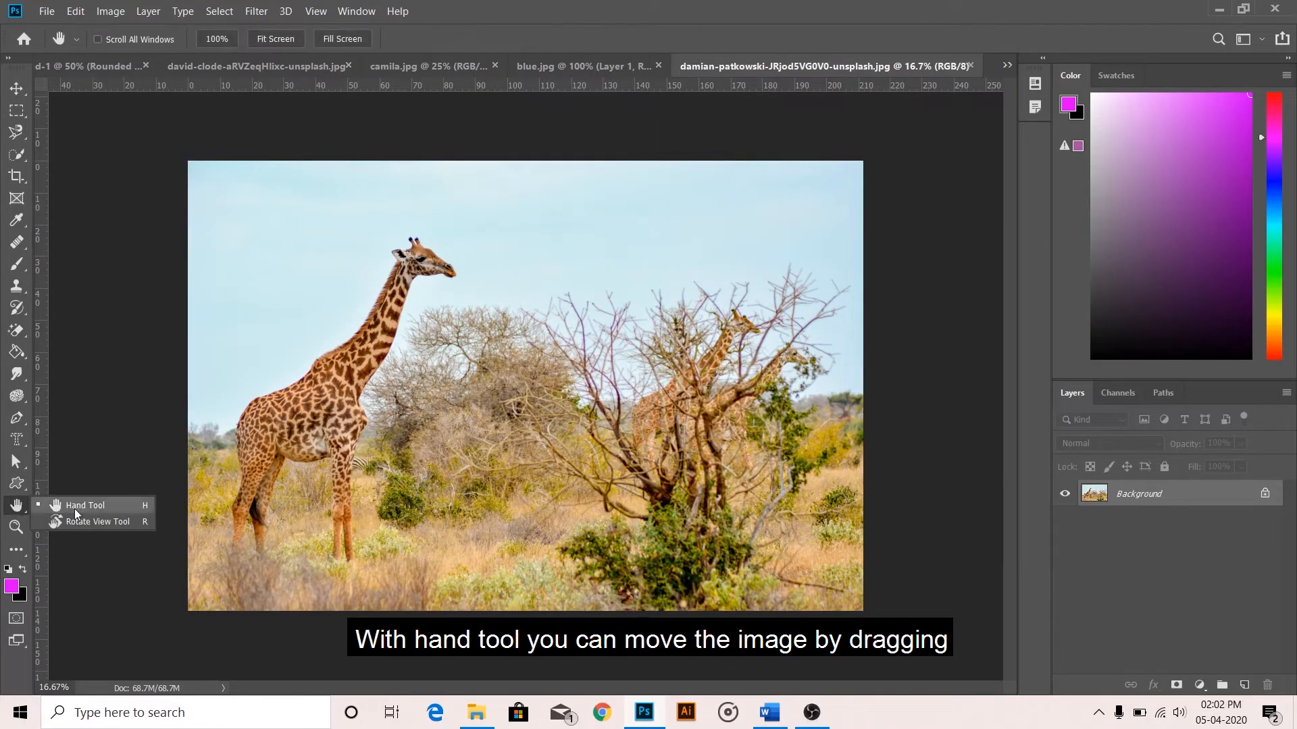
left_click(76, 509)
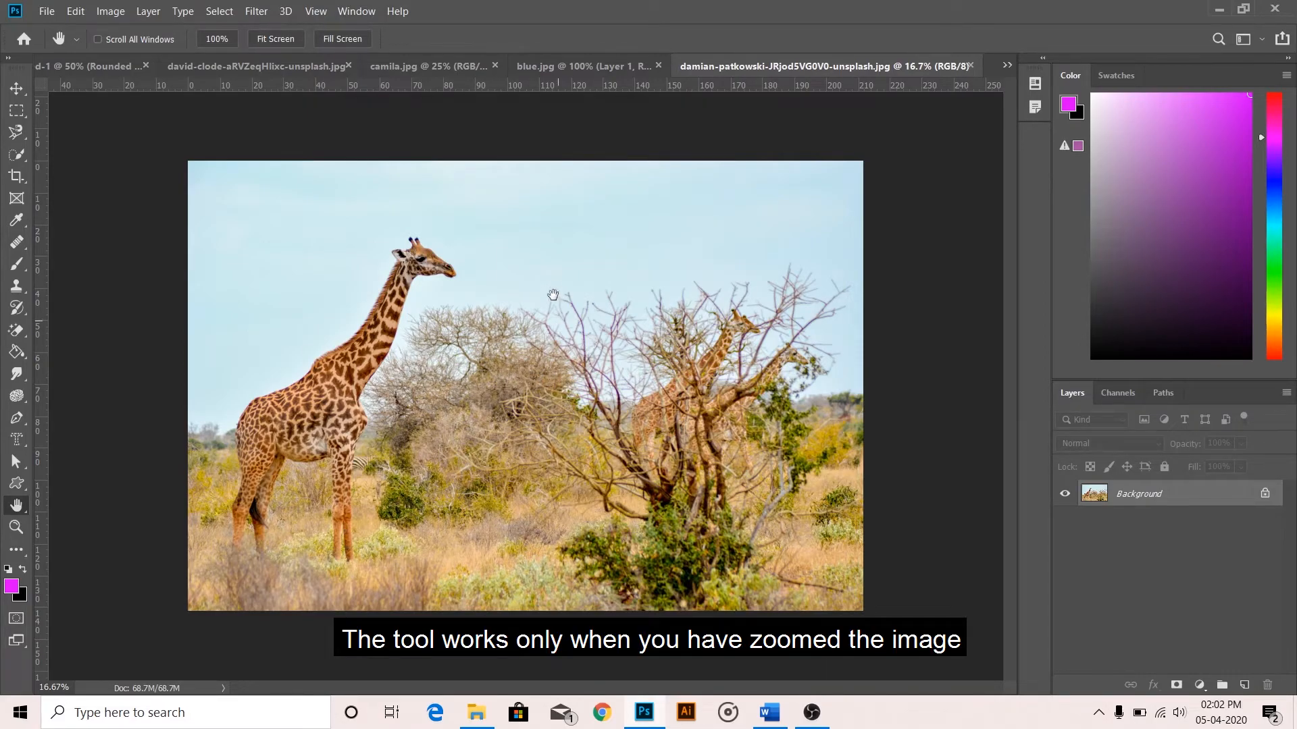
scroll(553, 287, "up", 5)
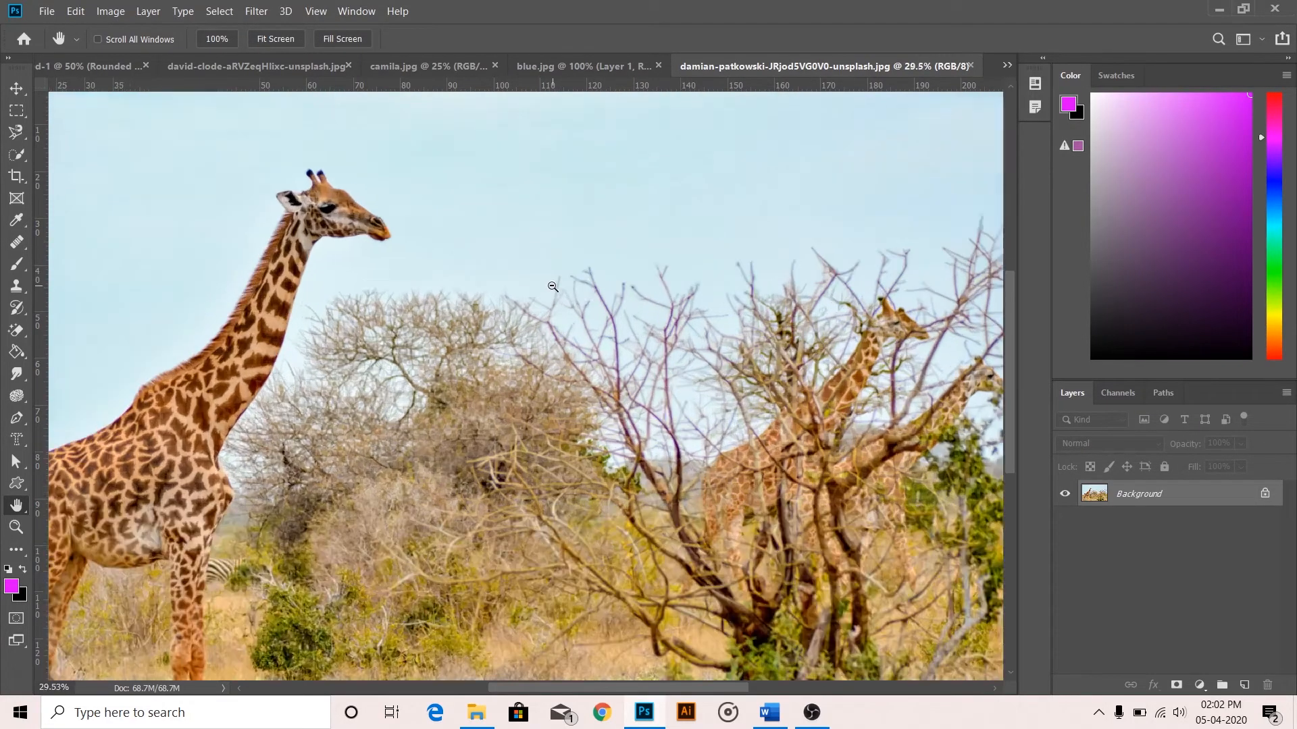
scroll(552, 287, "up", 3)
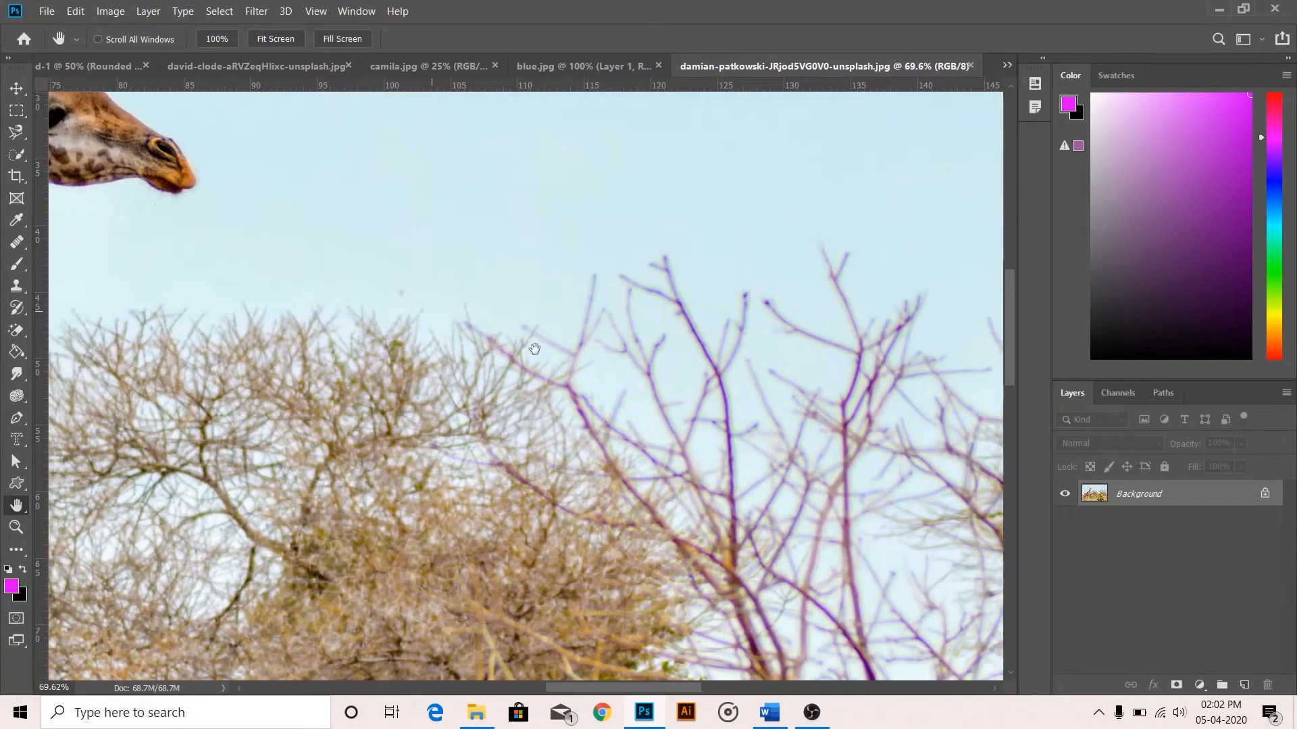
left_click_drag(534, 350, 927, 419)
left_click_drag(583, 370, 801, 589)
left_click_drag(630, 325, 290, 248)
left_click_drag(520, 293, 408, 264)
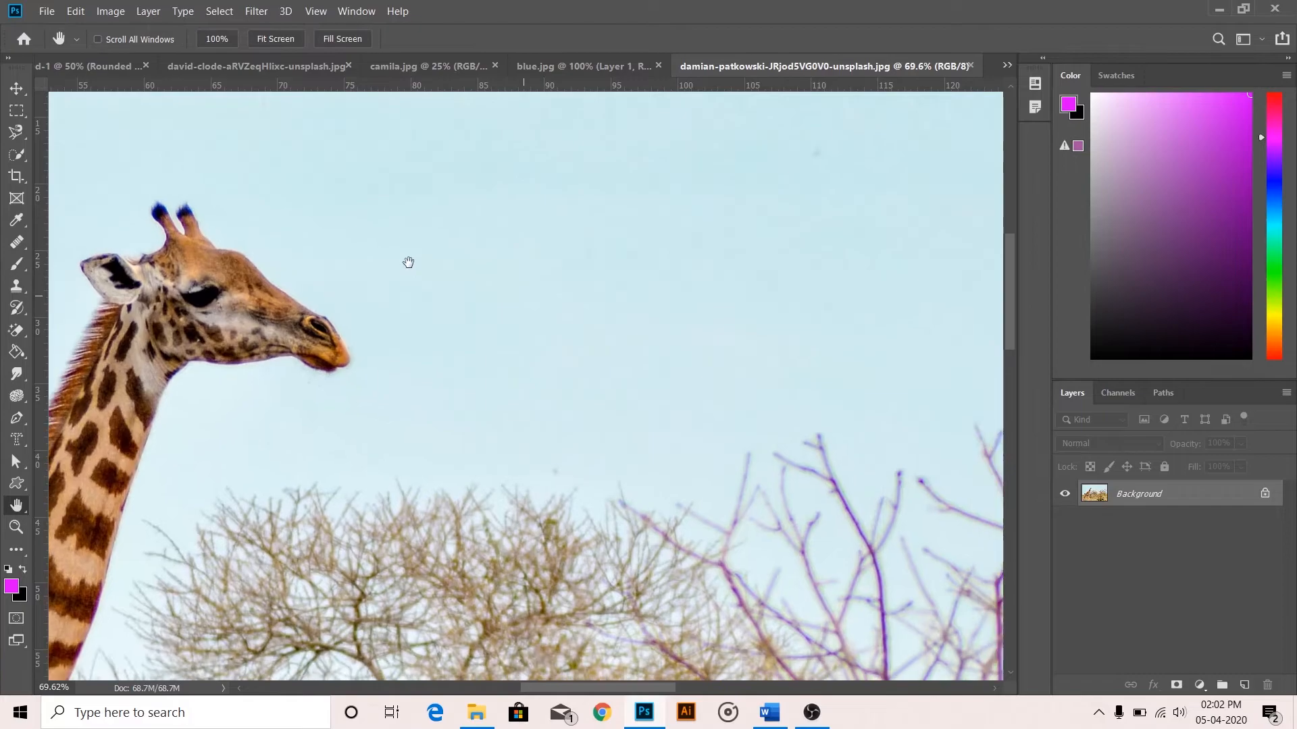
Step: Pan to the giraffes behind the tree while the Move tool stays active, and fit the image on screen
left_click(17, 90)
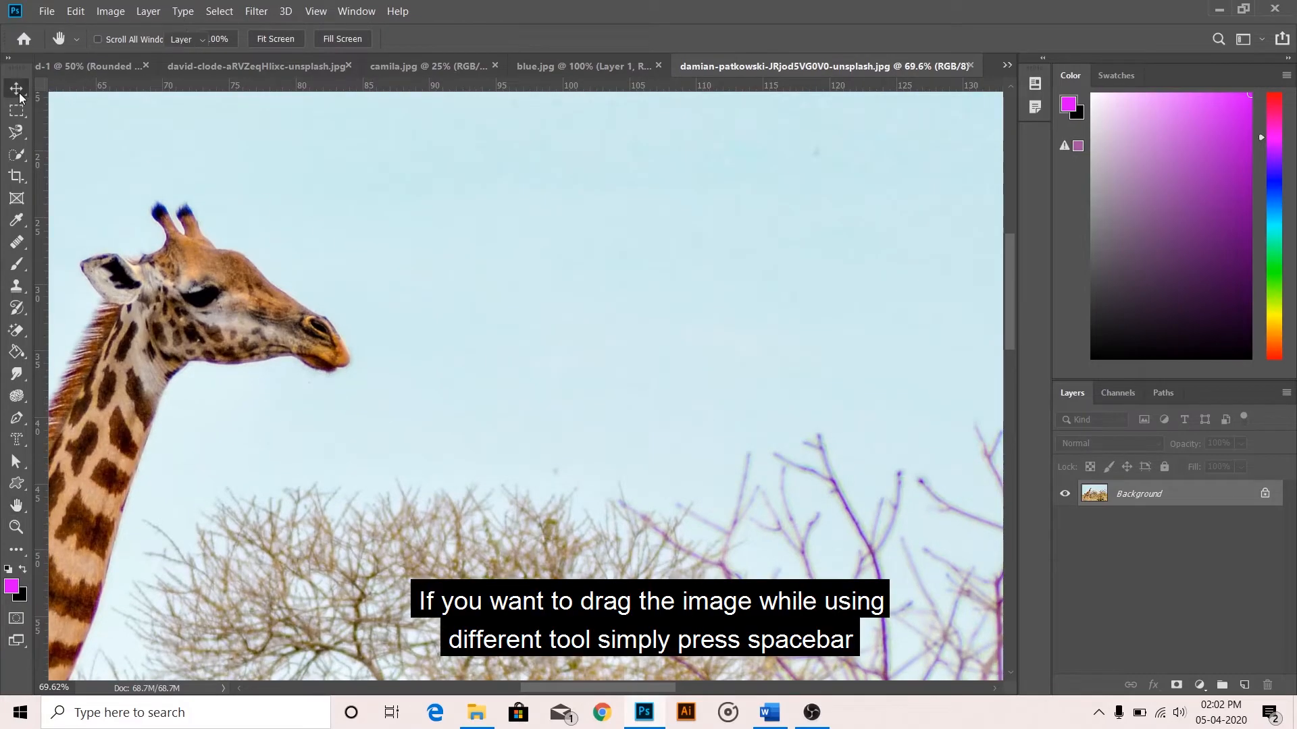
key("space")
left_click_drag(779, 324, 470, 310)
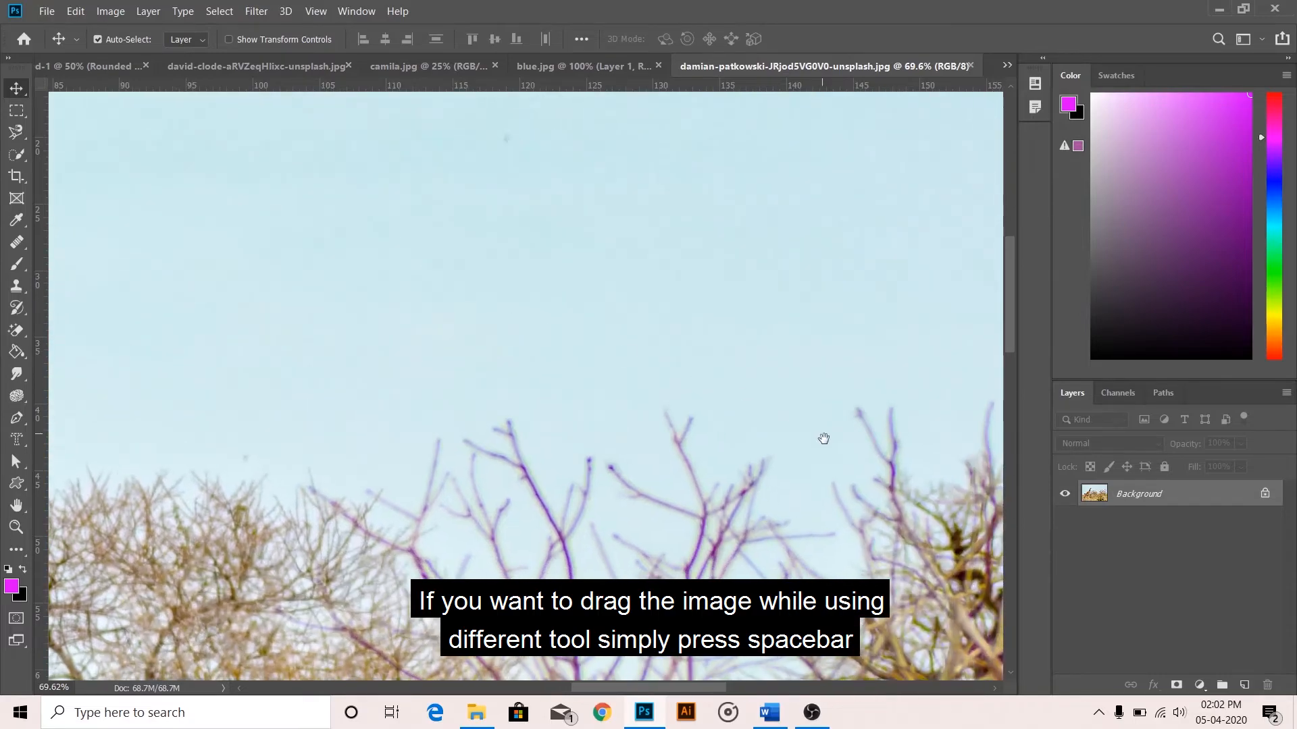
left_click_drag(822, 440, 414, 284)
left_click_drag(691, 238, 351, 214)
left_click_drag(636, 421, 680, 203)
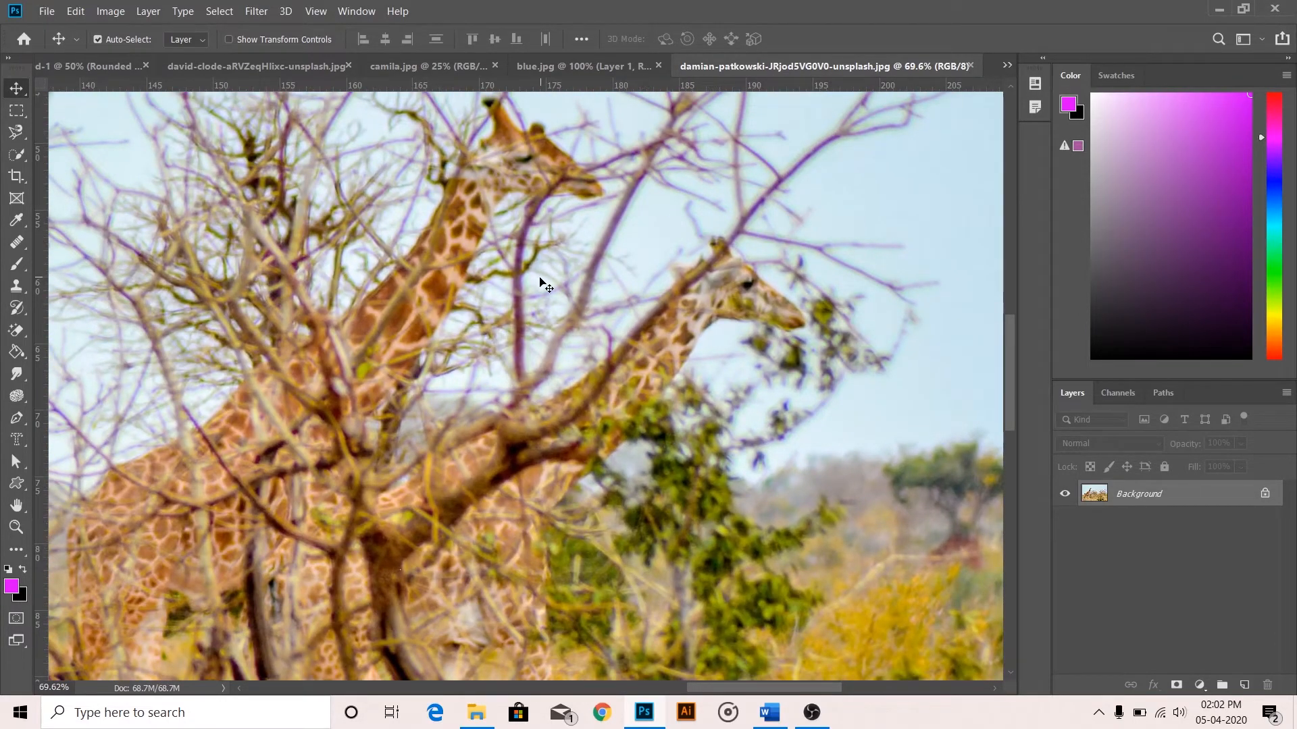
key("ctrl+0")
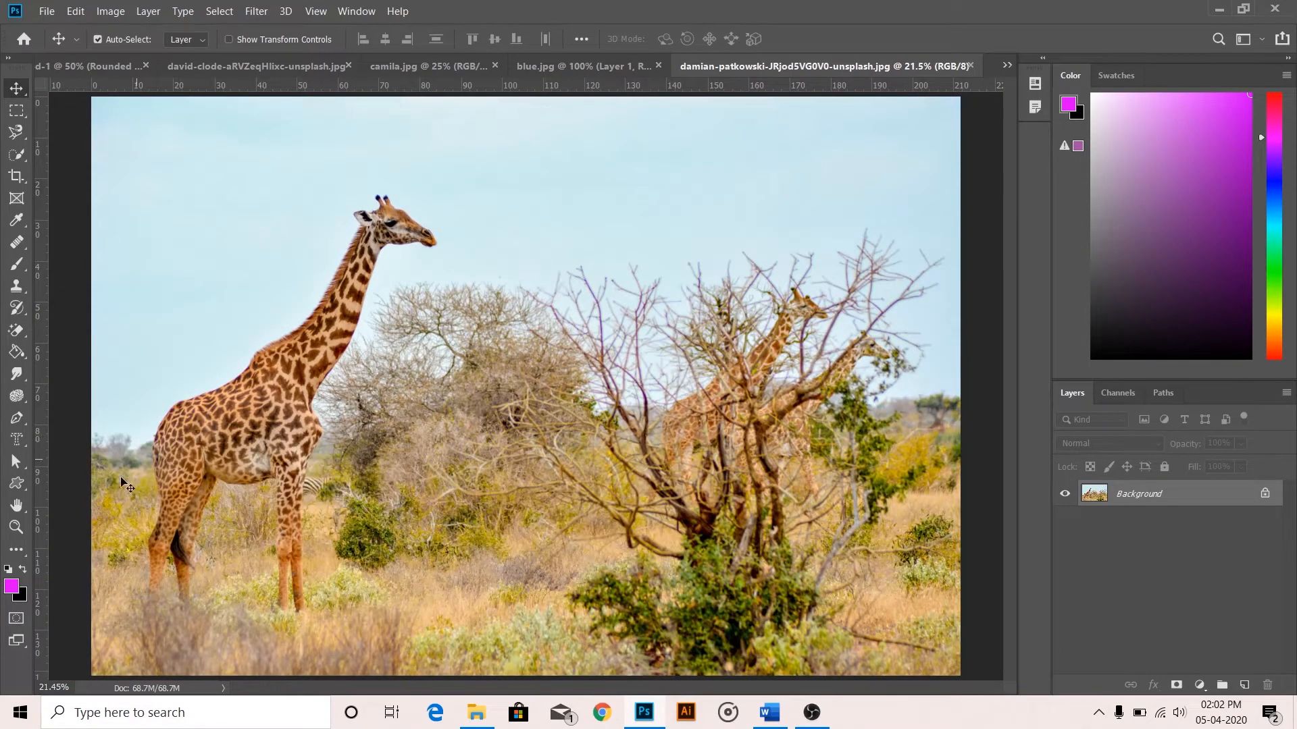
Step: Magnify the front giraffe's head to about 411% with the Zoom tool and zoom back out to the whole photo
left_click(19, 528)
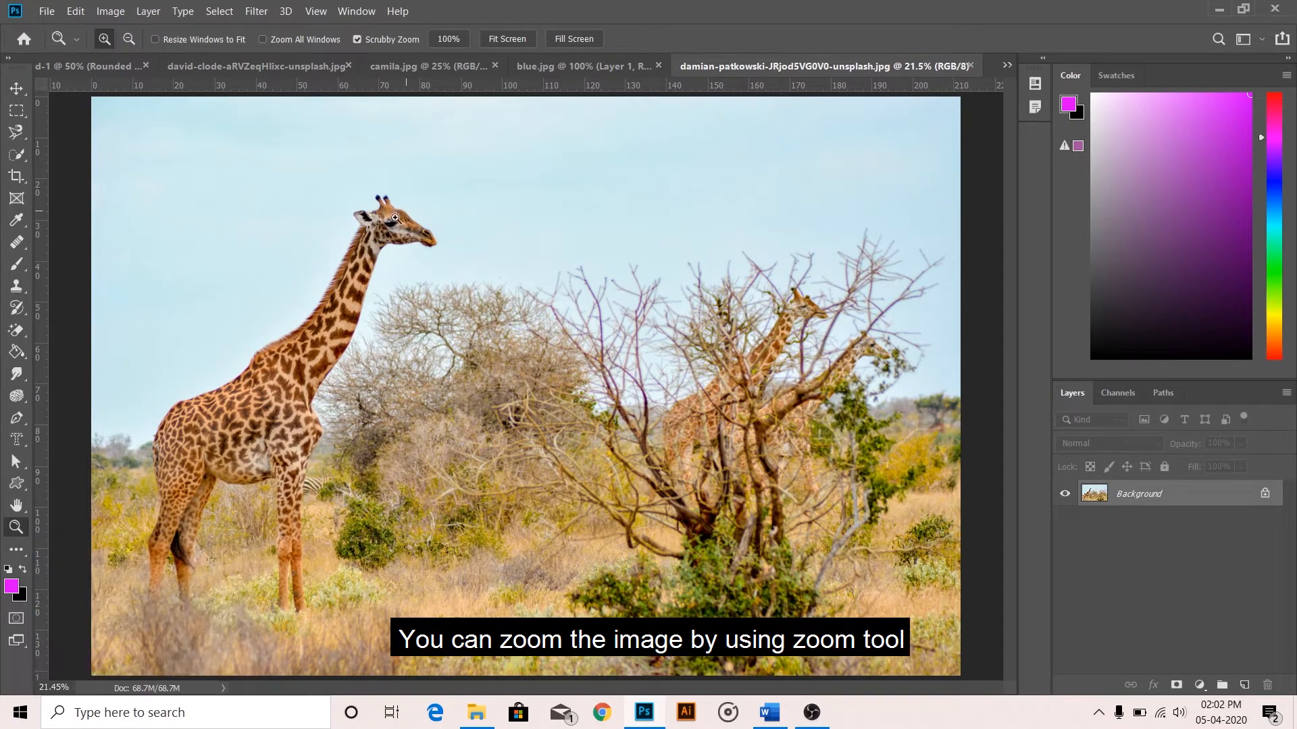
left_click(395, 218)
left_click_drag(395, 218, 489, 292)
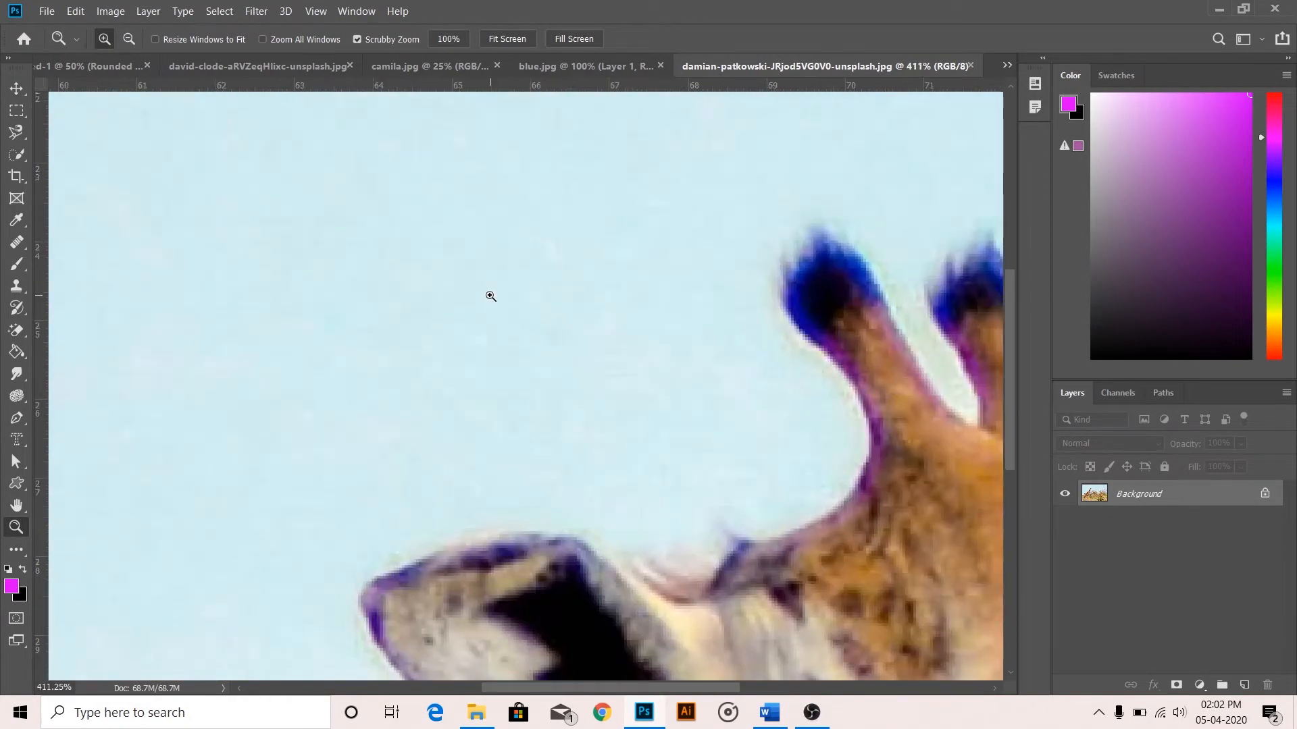
left_click_drag(535, 348, 377, 227)
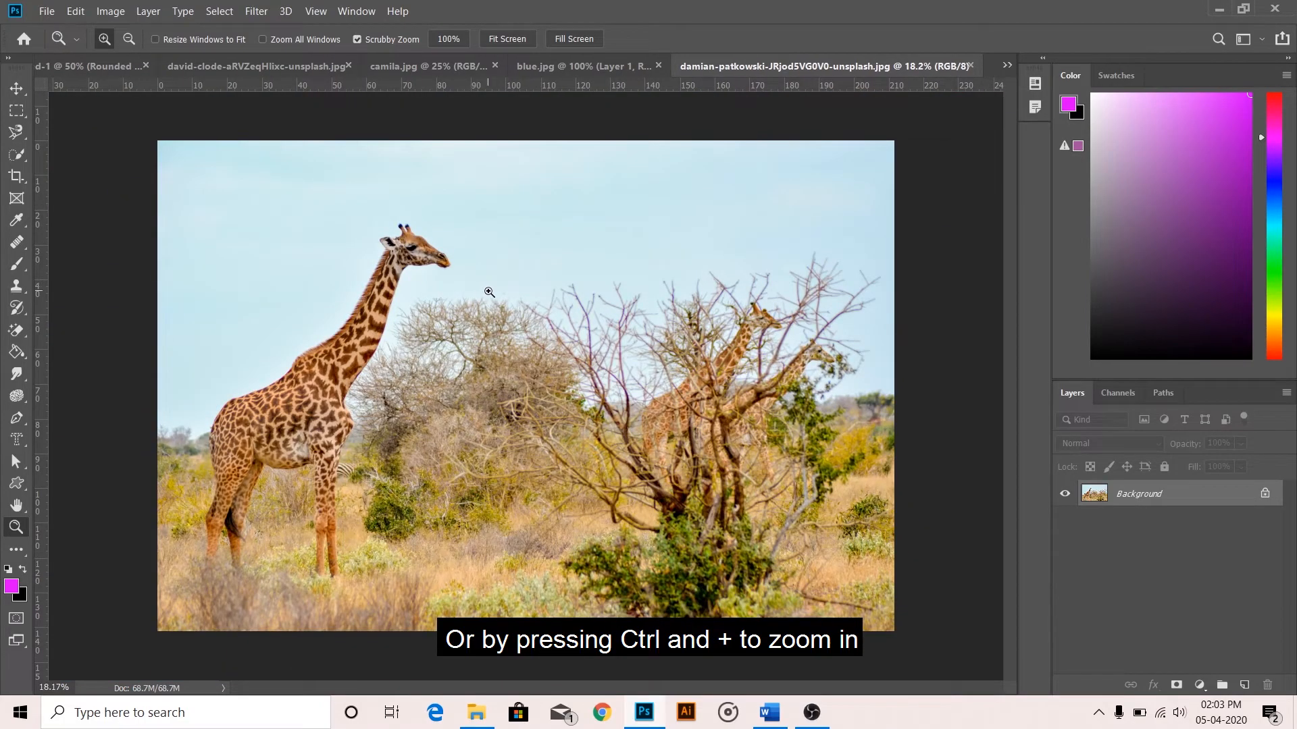
Step: Zoom the photo in stepwise to 66.67%, zoom back out to 16.67%, and fit it on screen
key("ctrl+plus")
key("ctrl+plus")
key("ctrl+plus")
key("ctrl+plus")
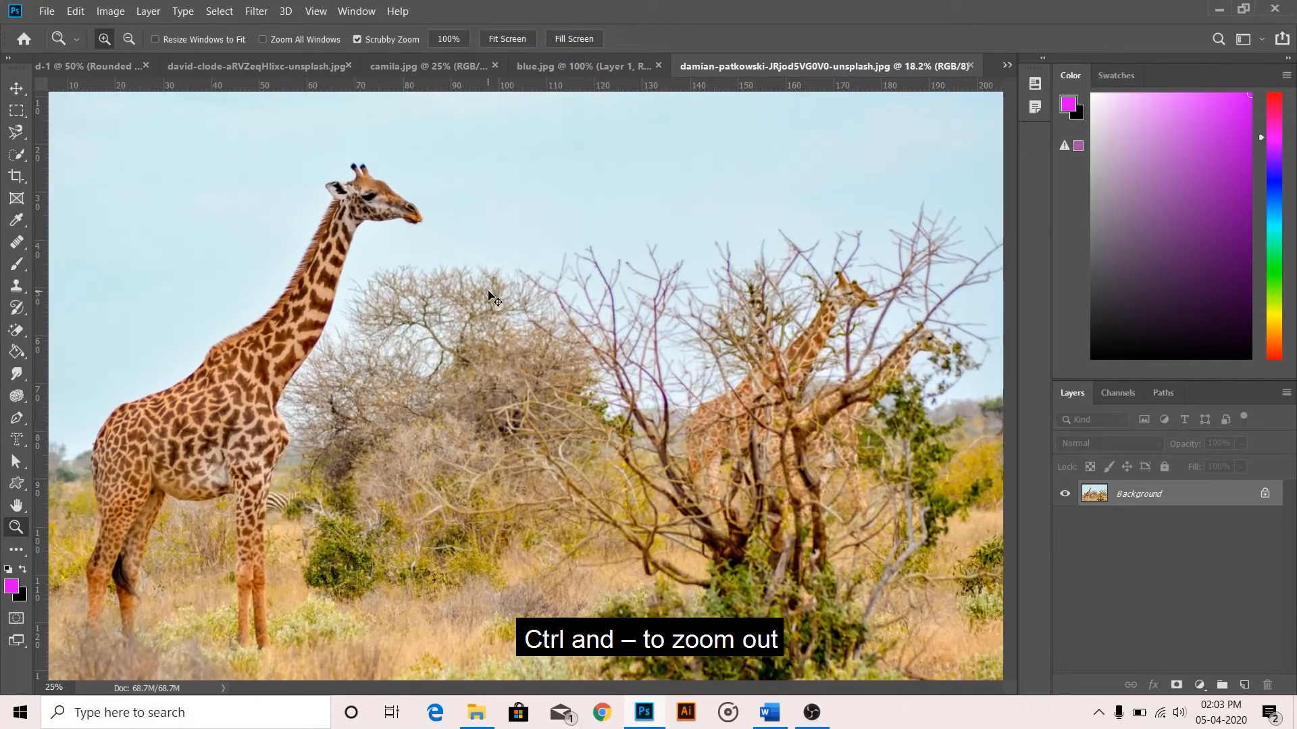
key("ctrl+minus")
key("ctrl+minus")
key("ctrl+minus")
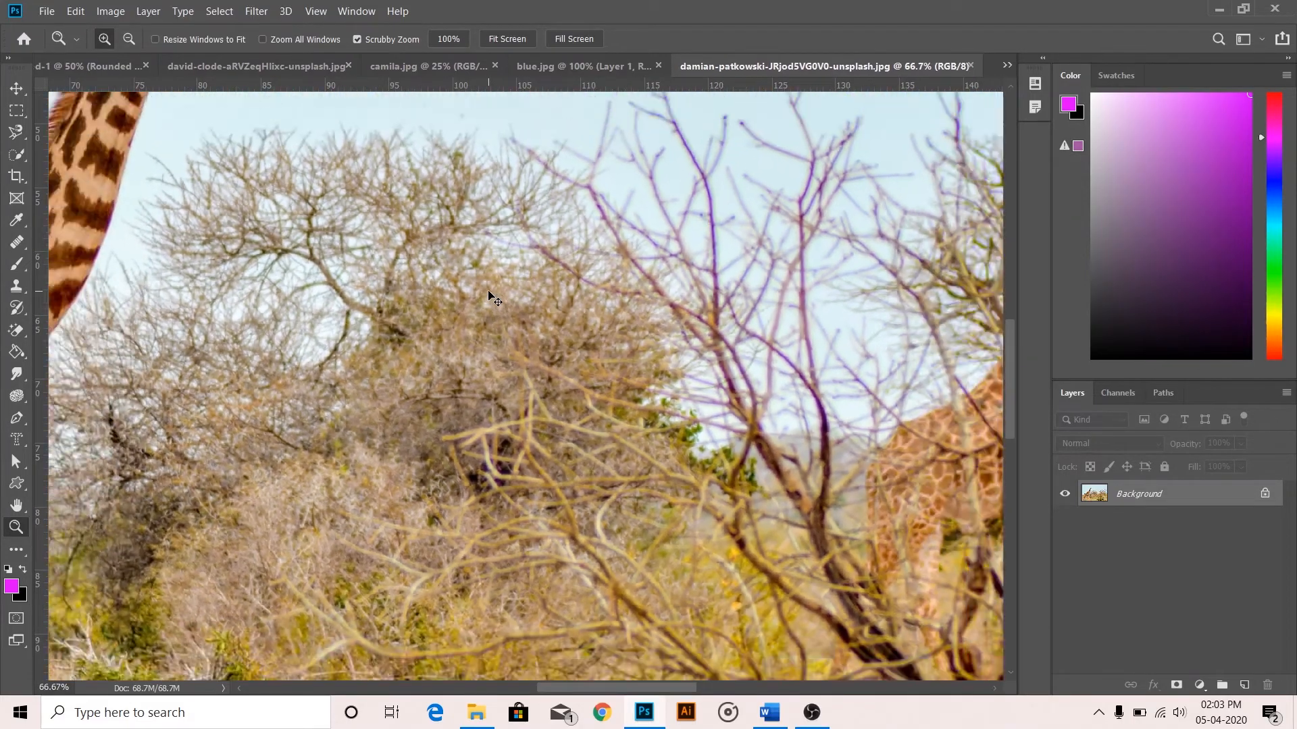
key("ctrl+minus")
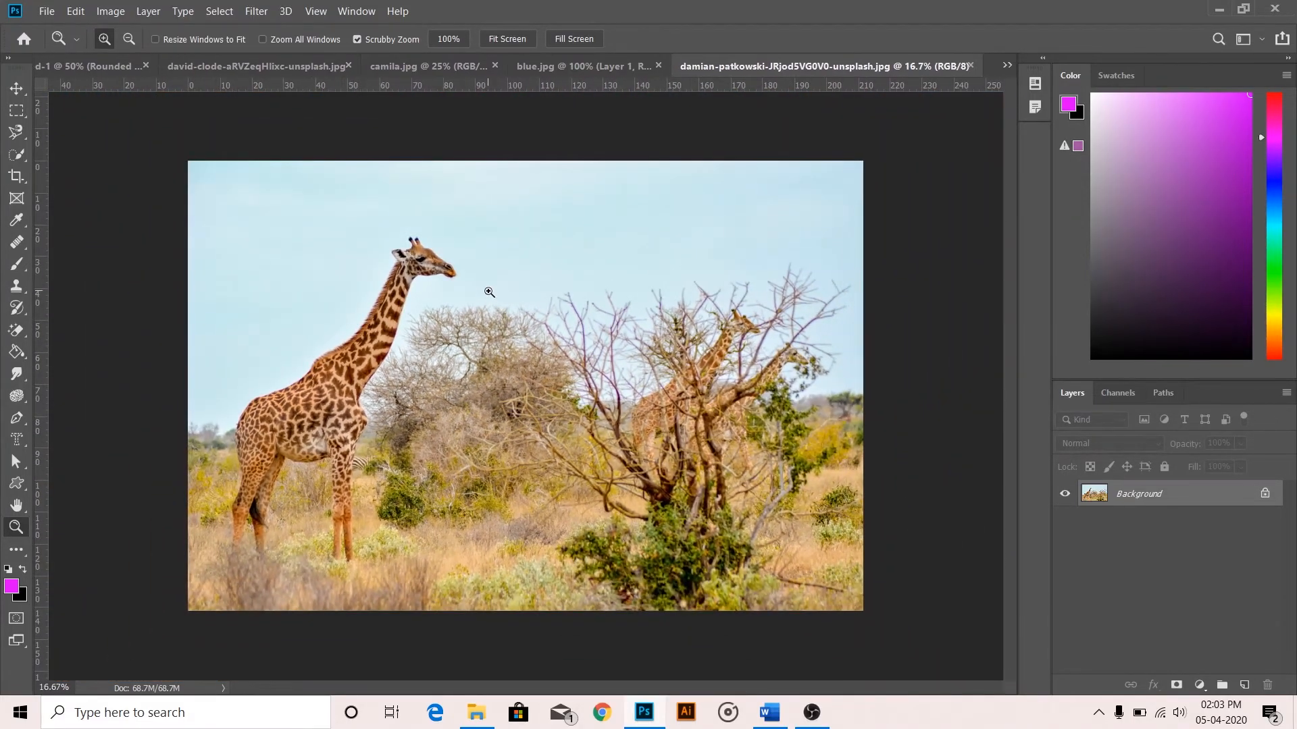
key("ctrl+0")
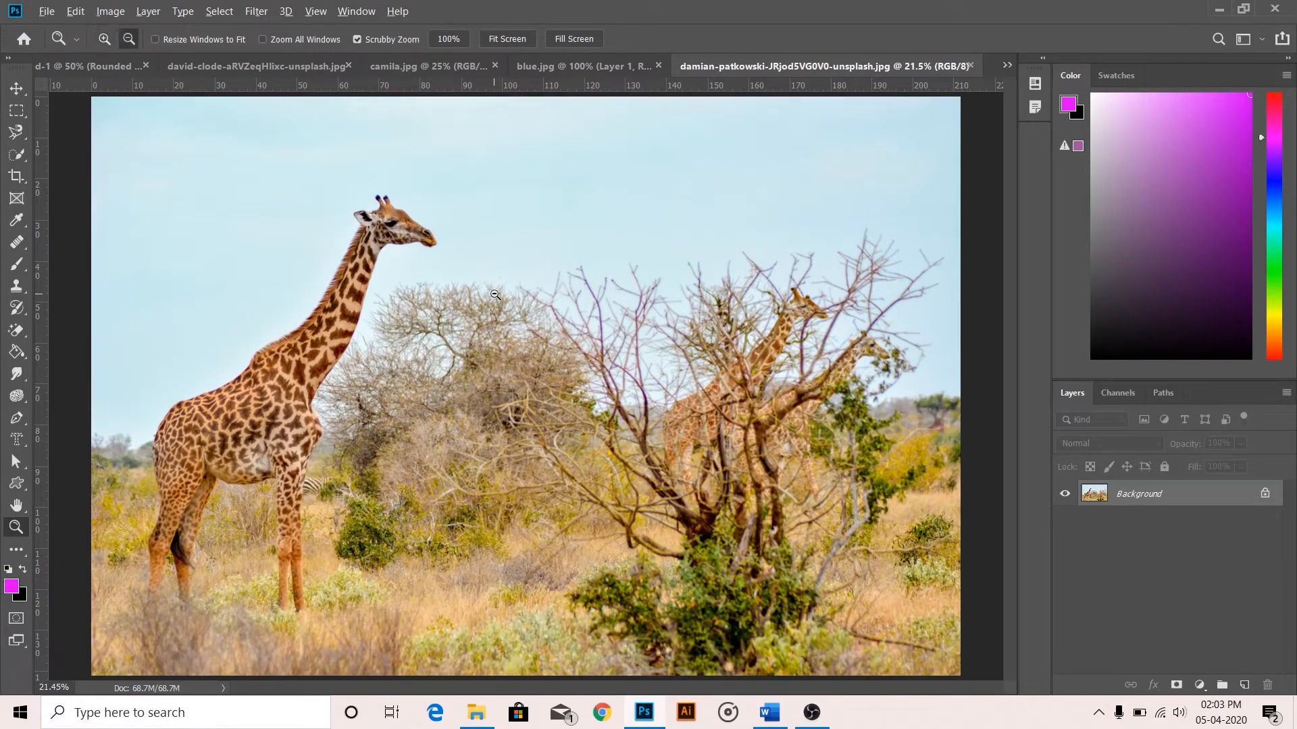
Step: Zoom the giraffe photo in to about 50.6% around the tree and zoom back out to the whole photo
scroll(495, 294, "up", 6)
scroll(495, 295, "down", 2)
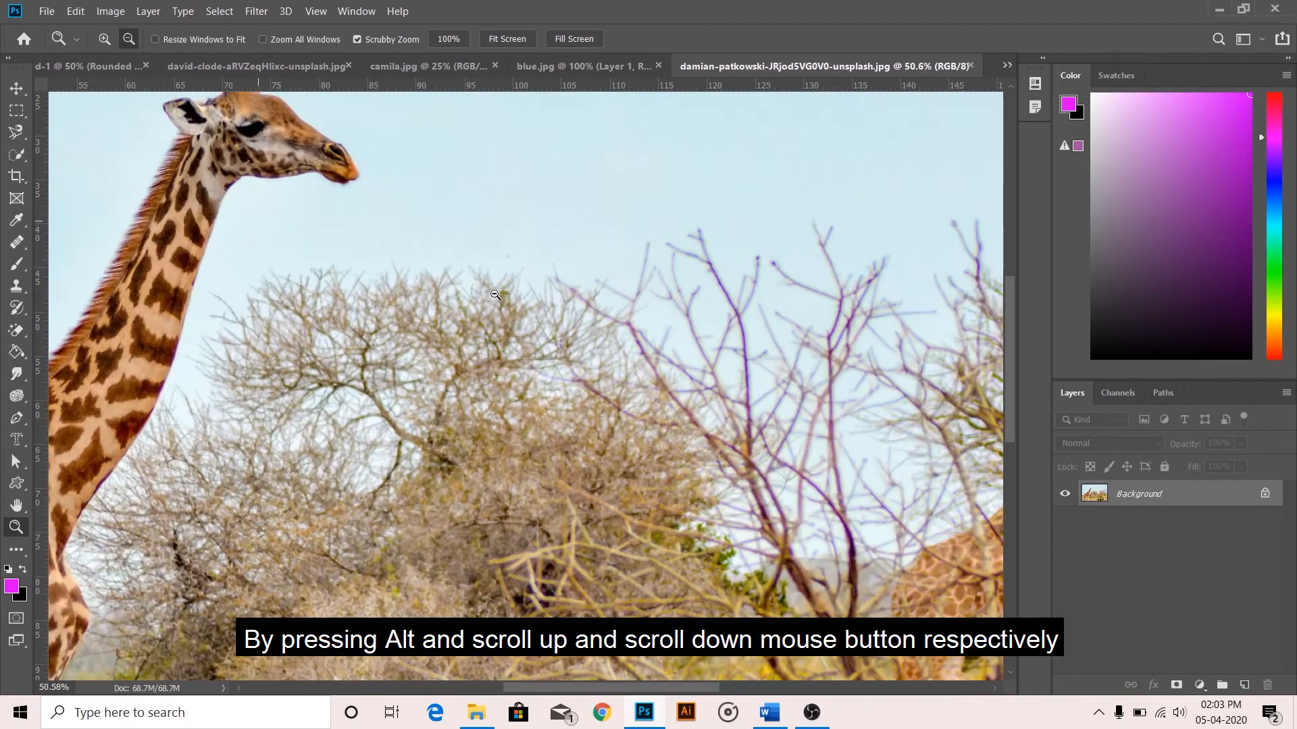
scroll(494, 294, "down", 4)
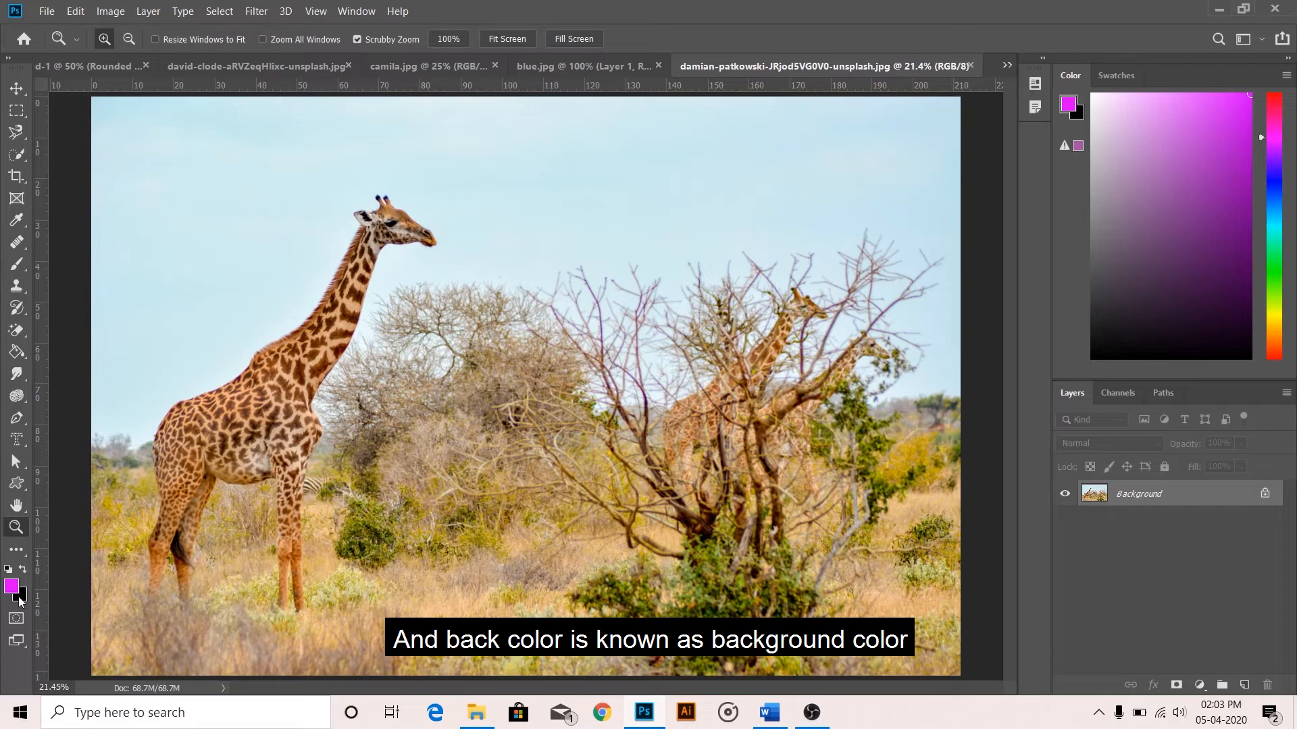
Step: Swap the foreground and background colours back and forth, and reset them to the default black and white
key("x")
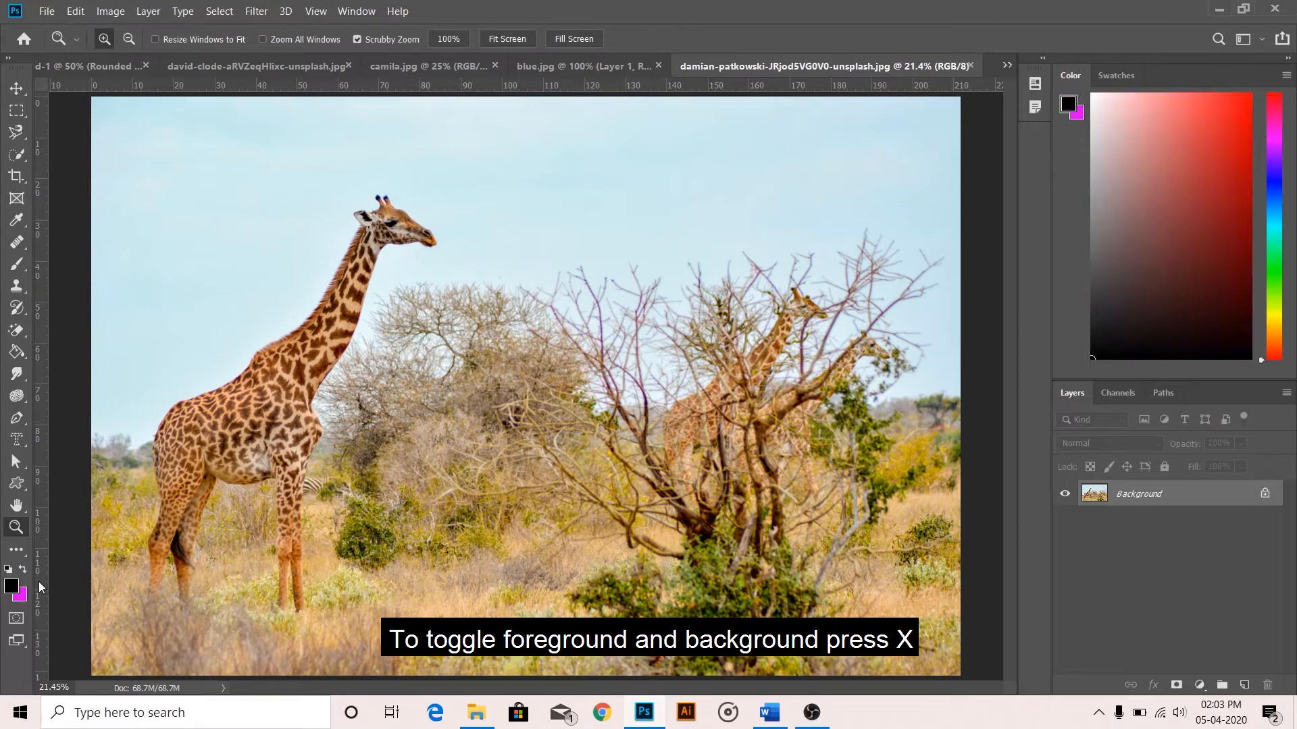
key("x")
key("x")
key("x")
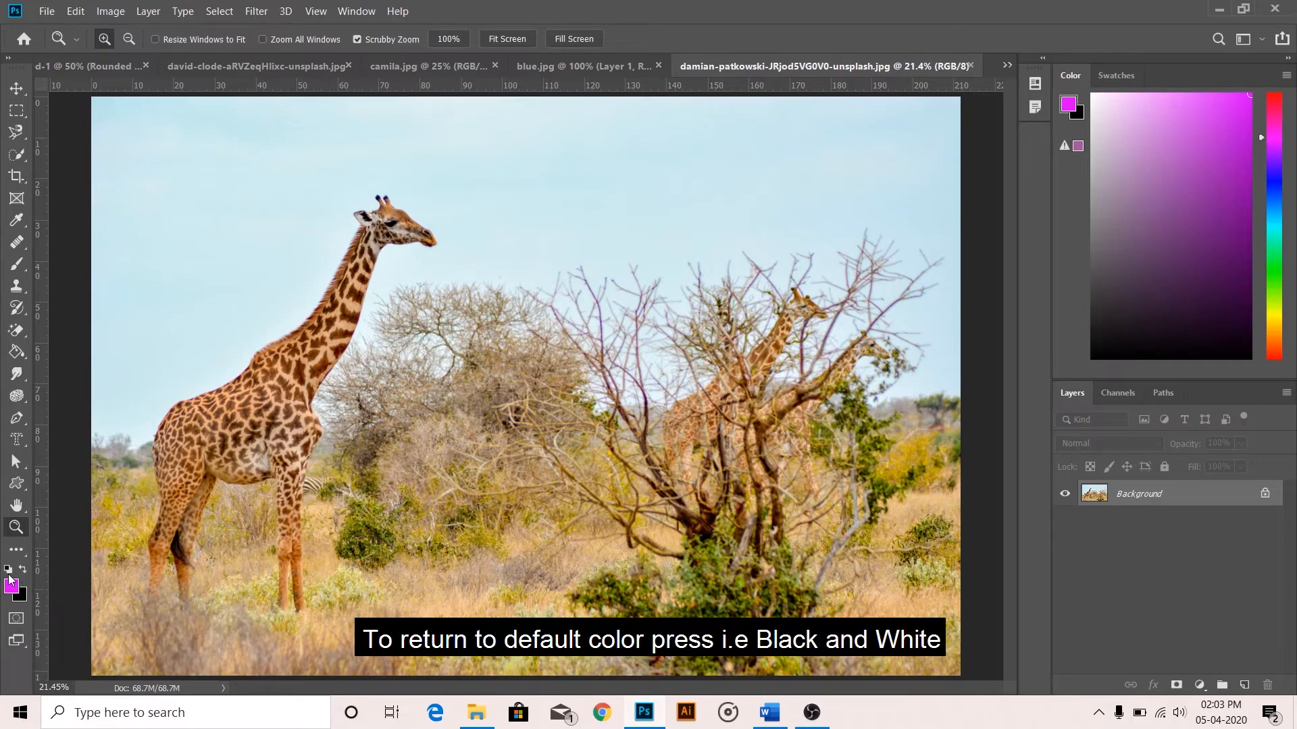
left_click(8, 571)
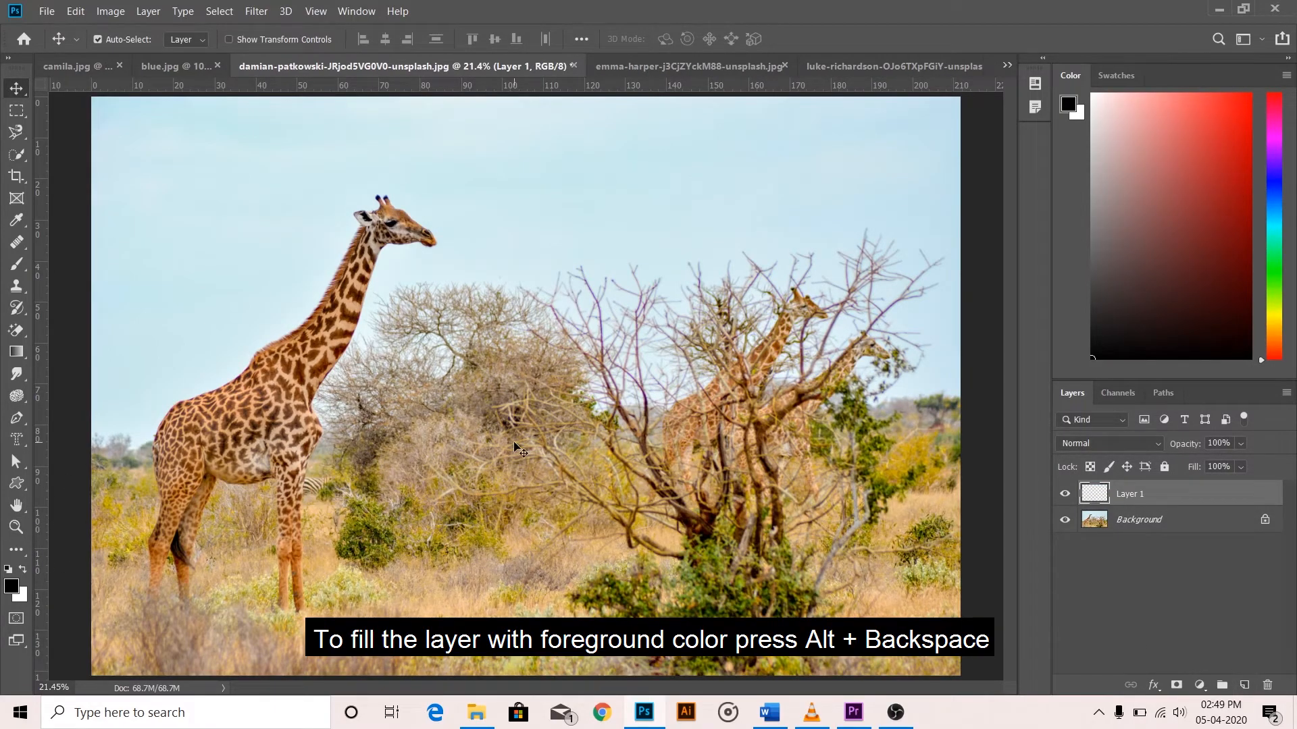
Step: Fill the empty Layer 1 above the giraffe photo with the black foreground colour, and refill it with the white background colour
key("alt+BackSpace")
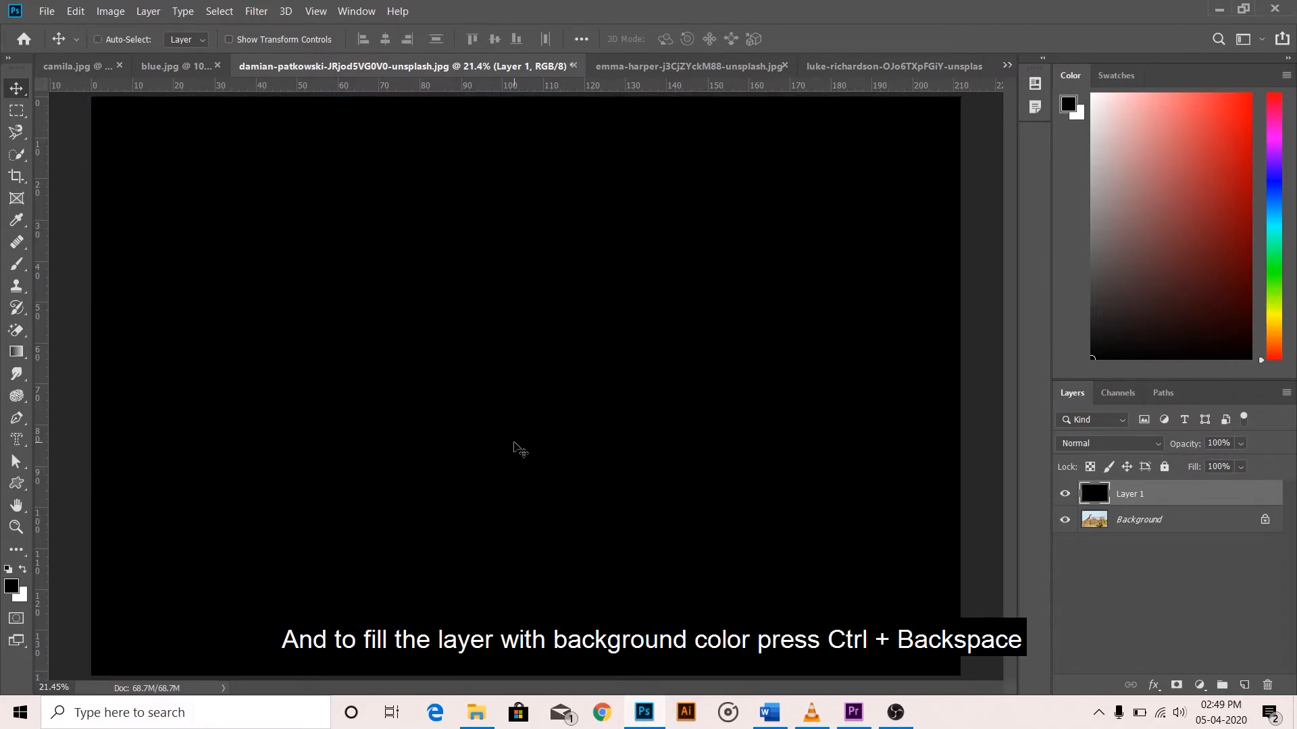
key("ctrl+BackSpace")
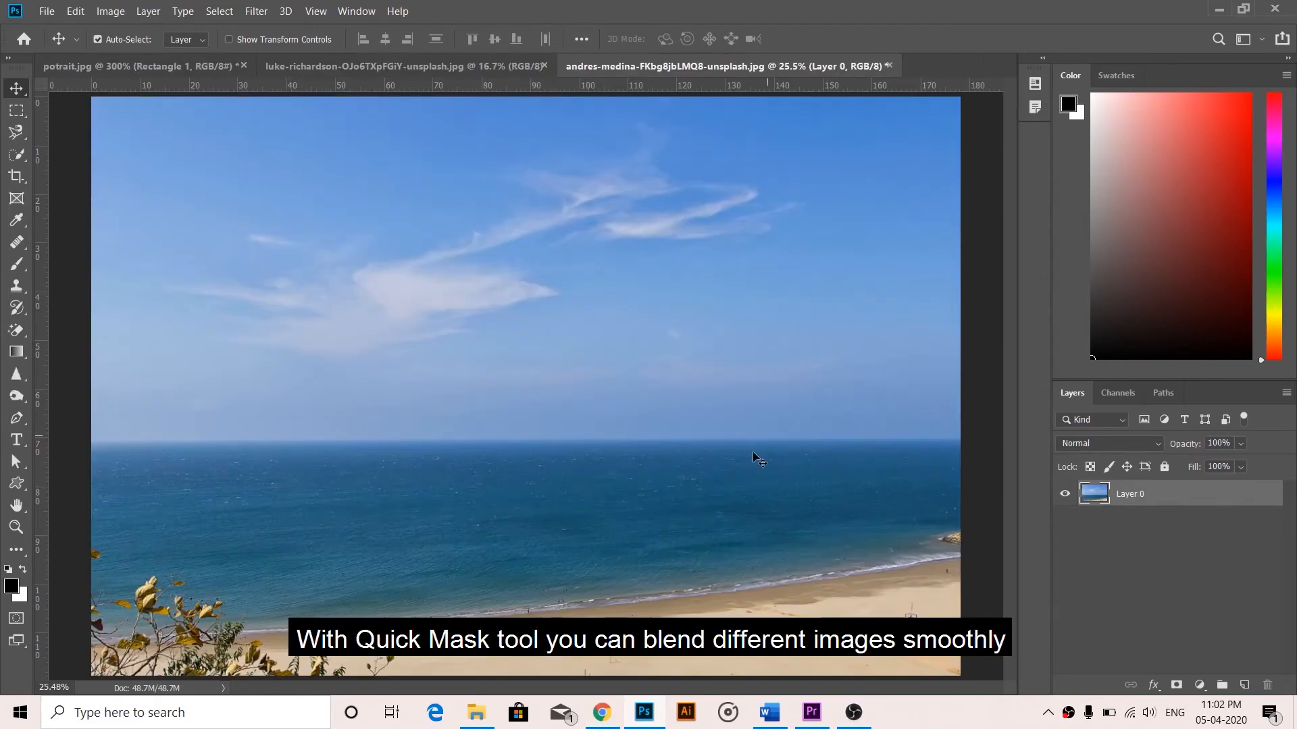
Step: Enter Quick Mask mode on the beach photo and confirm its options: Selected Areas, green 00ff12, 50% opacity
left_click(16, 618)
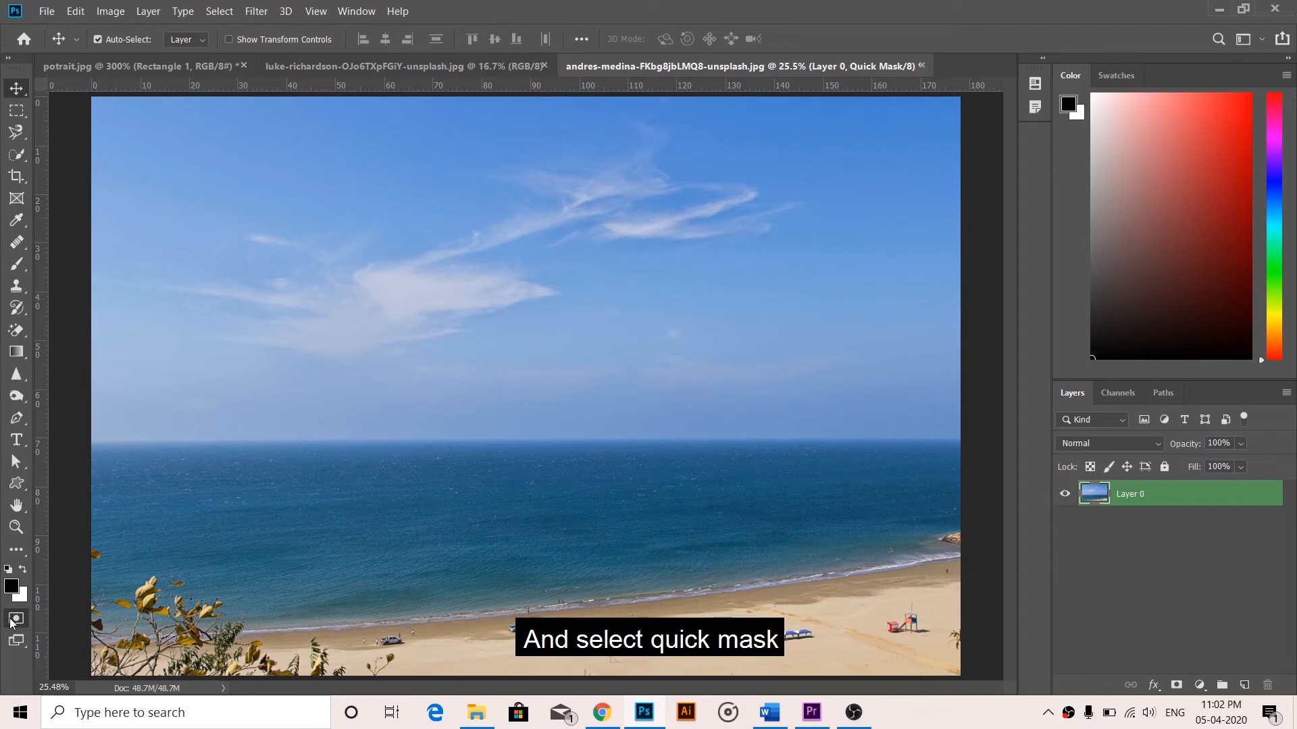
double_click(16, 619)
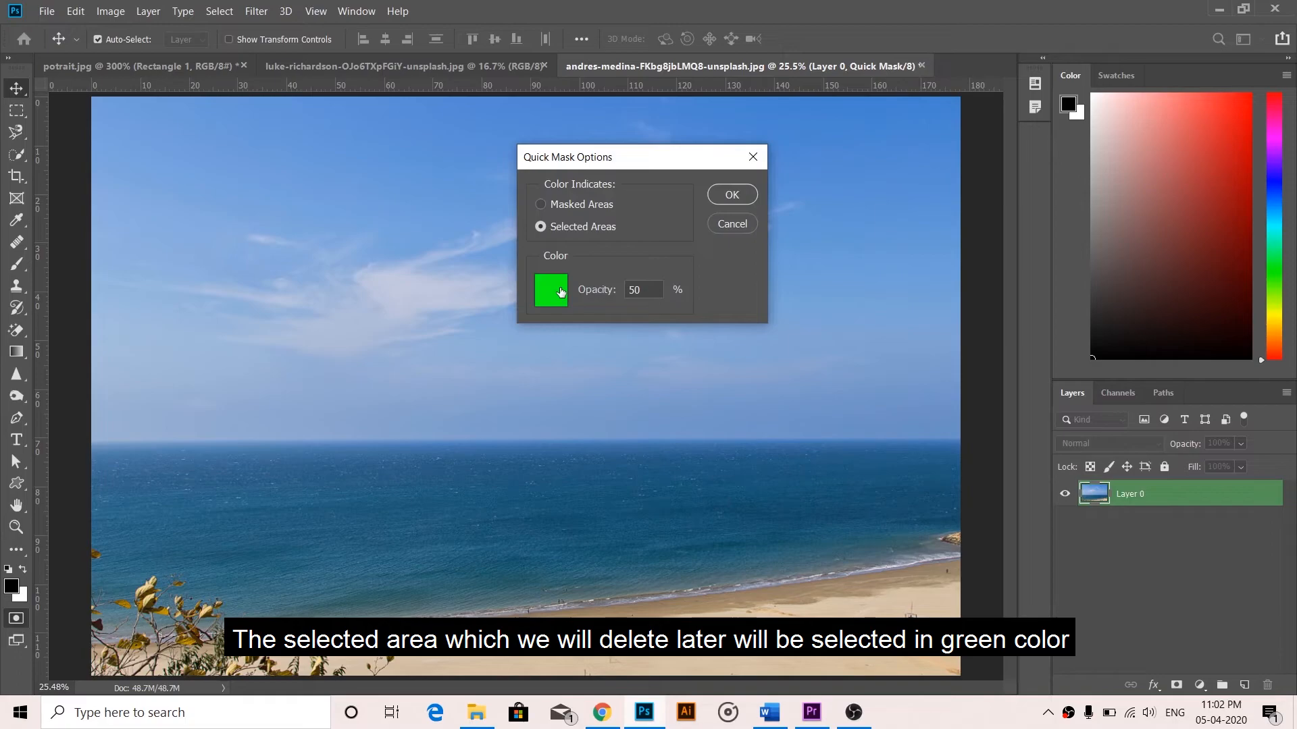
left_click(560, 291)
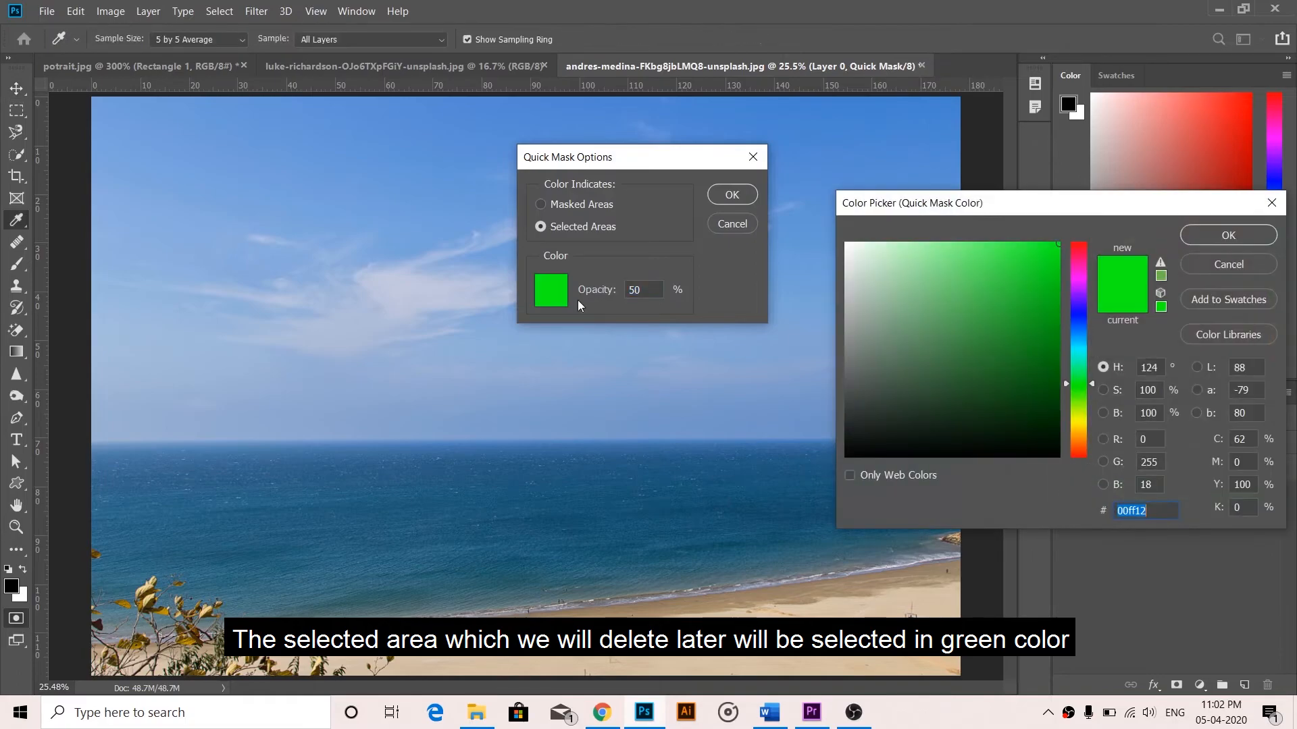
left_click(1216, 237)
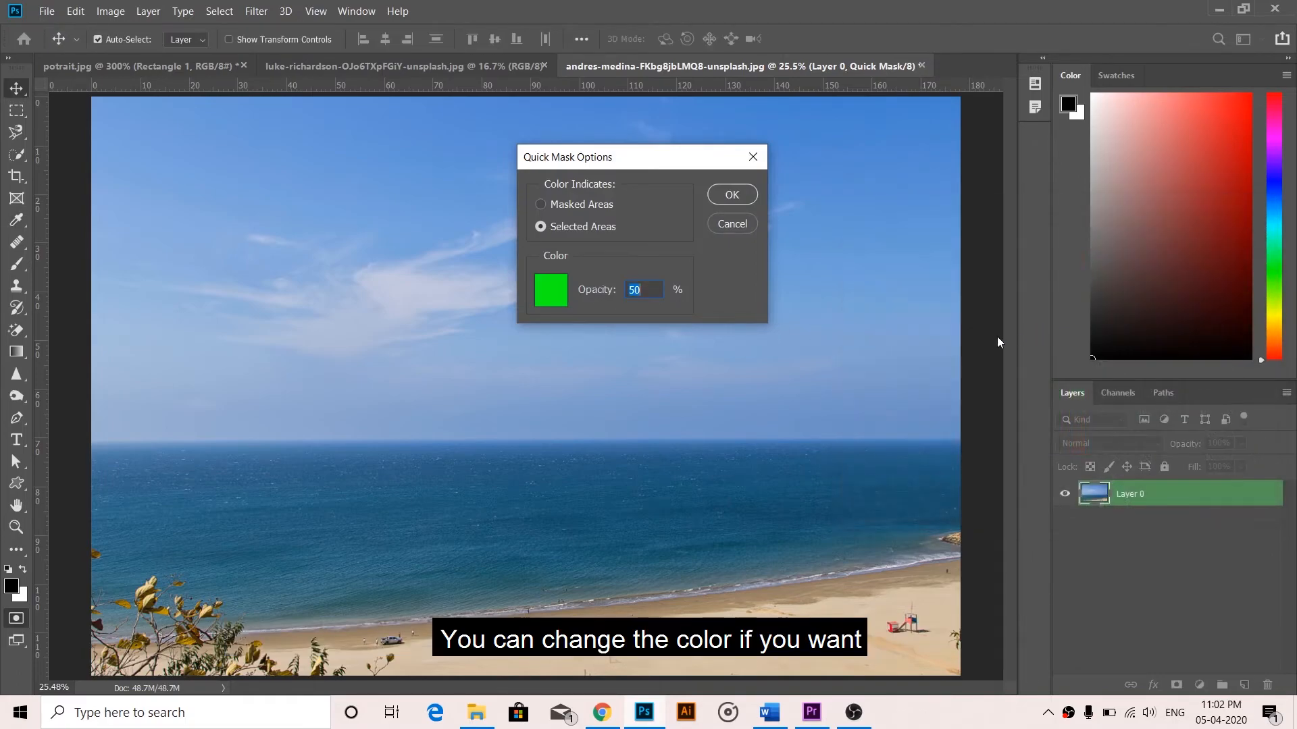
left_click(728, 196)
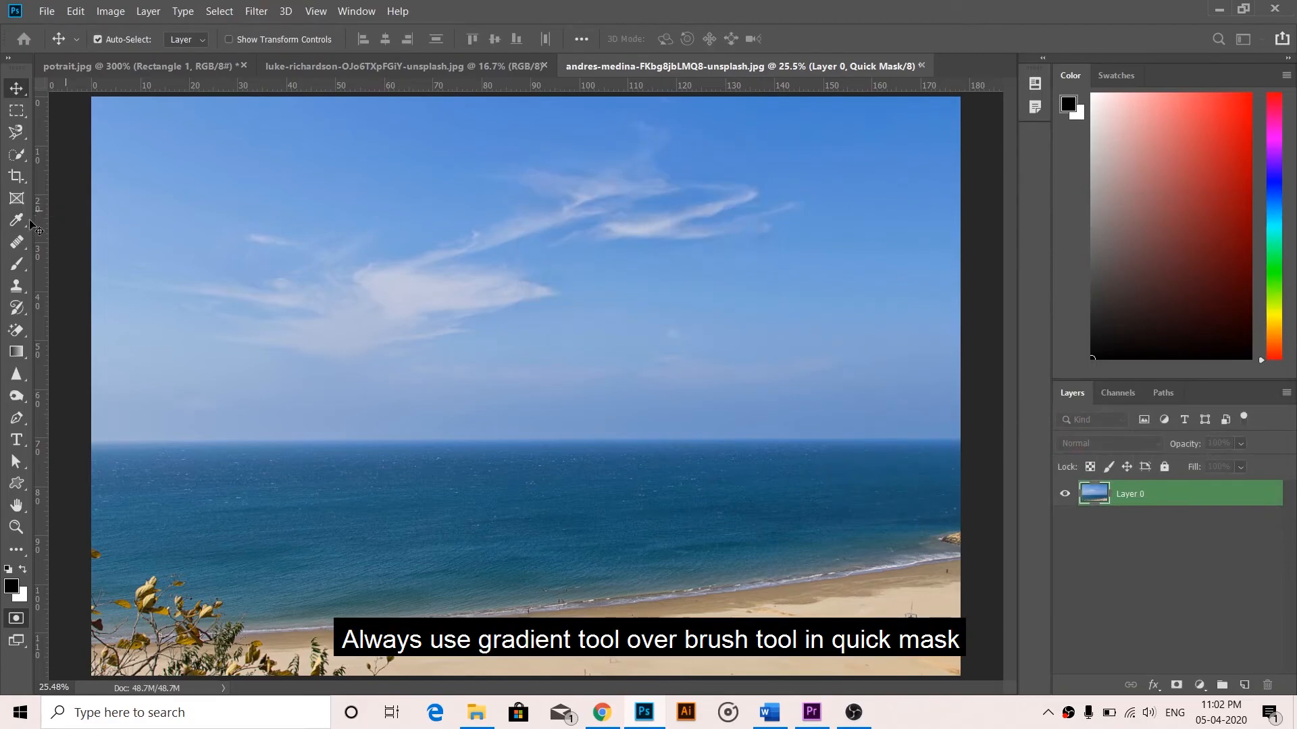
Step: Draw a vertical Foreground to Transparent linear gradient from the sky's upper edge to just below the horizon, and exit Quick Mask mode
left_click(25, 353)
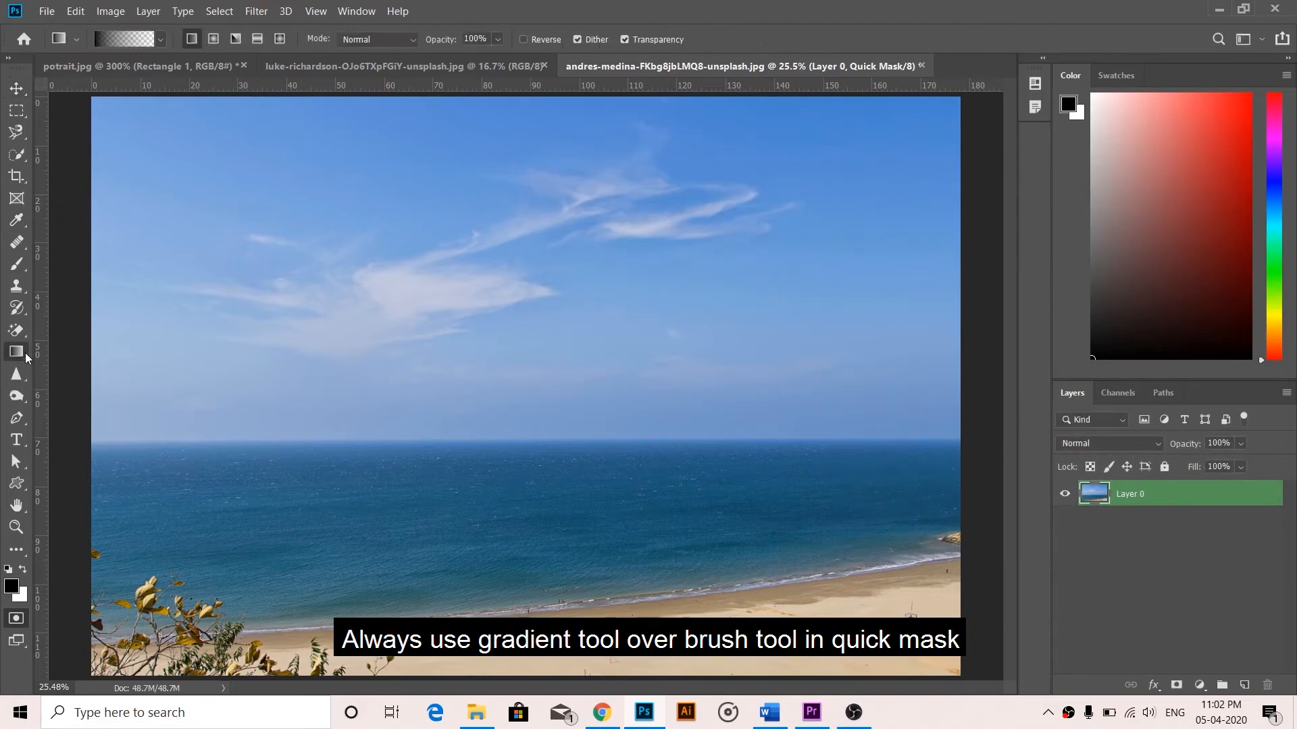
left_click(160, 39)
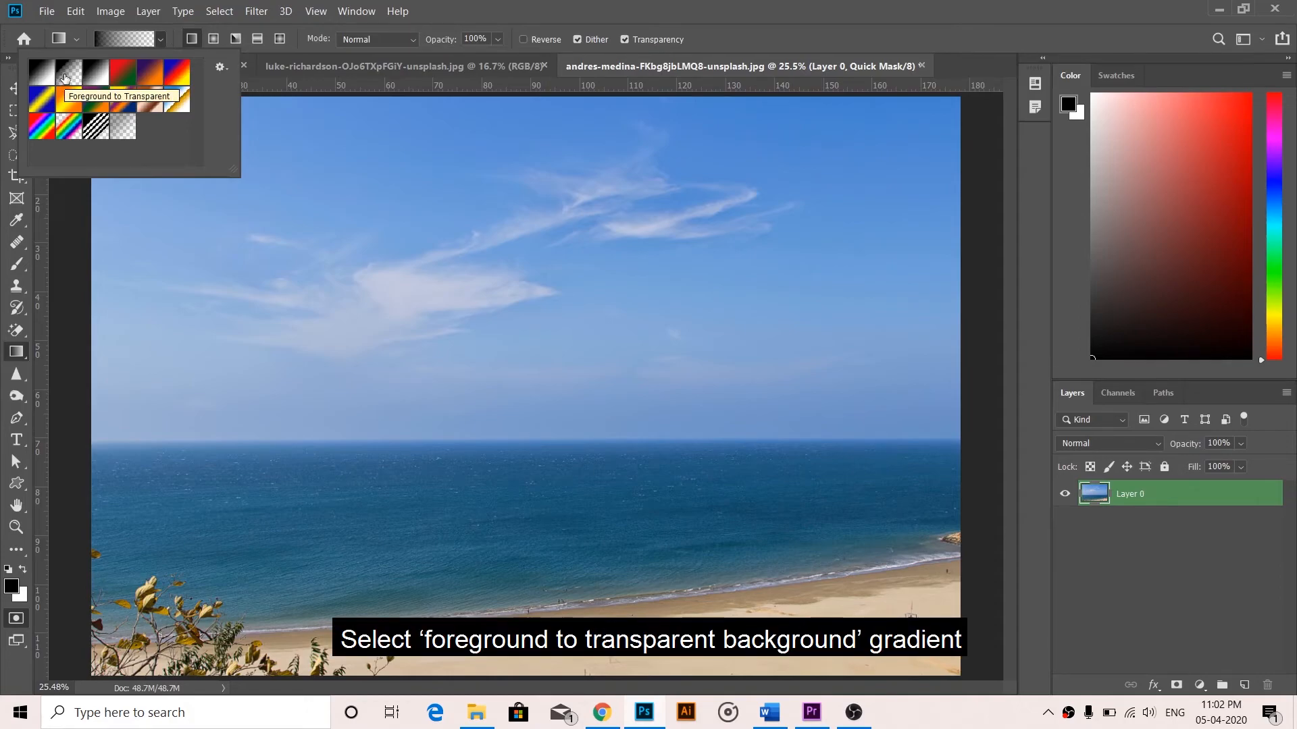
left_click(65, 80)
left_click(159, 40)
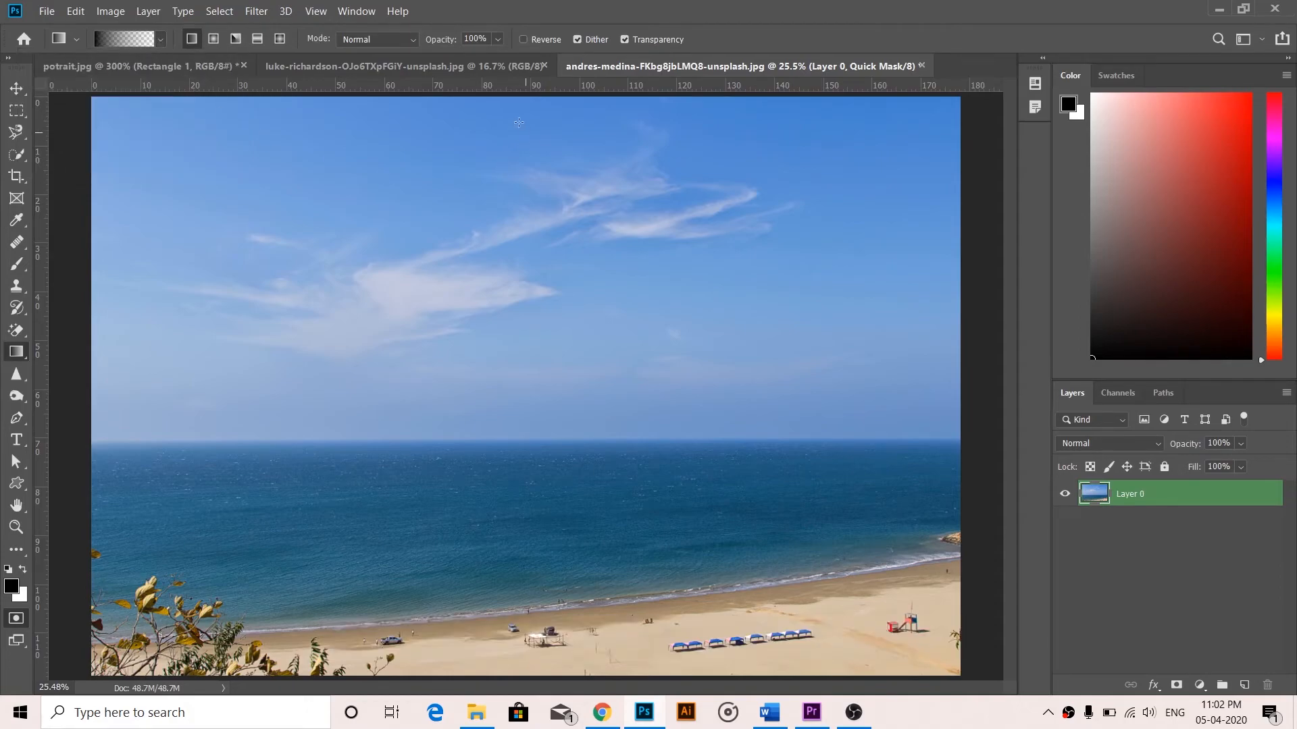
left_click_drag(509, 104, 509, 458)
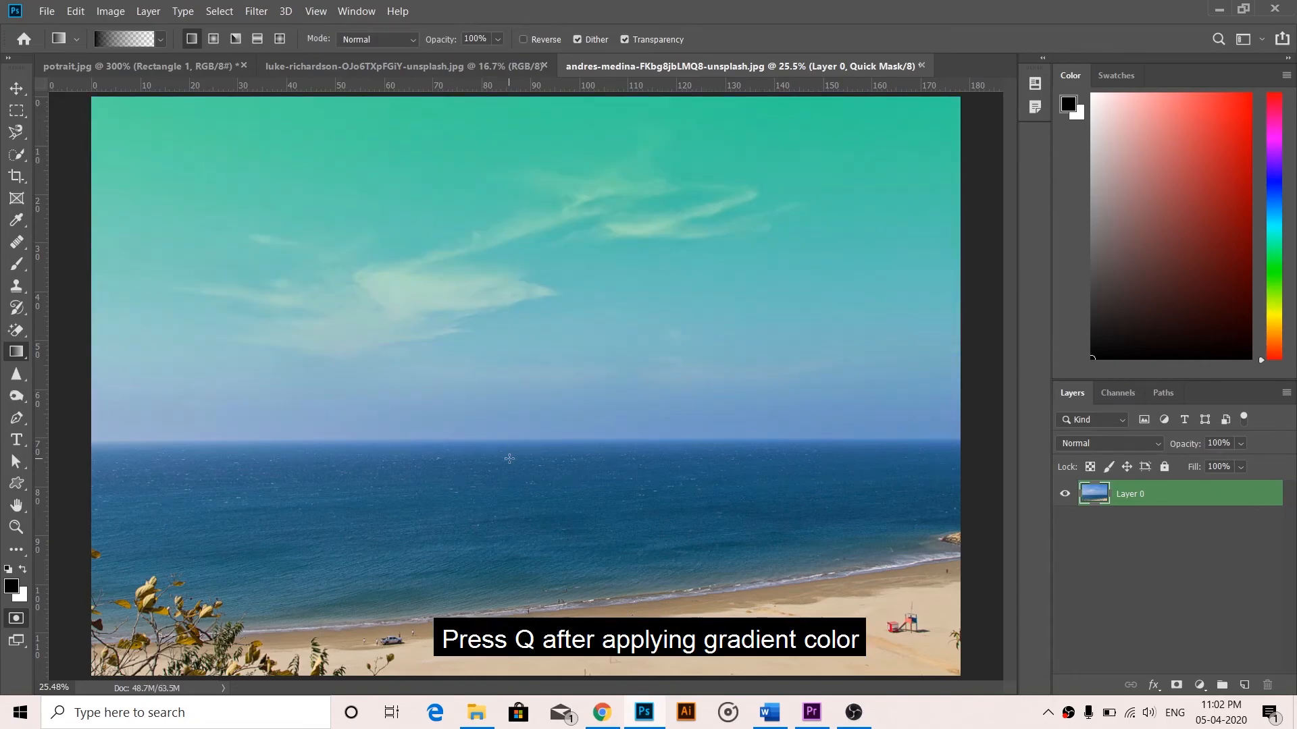
key("q")
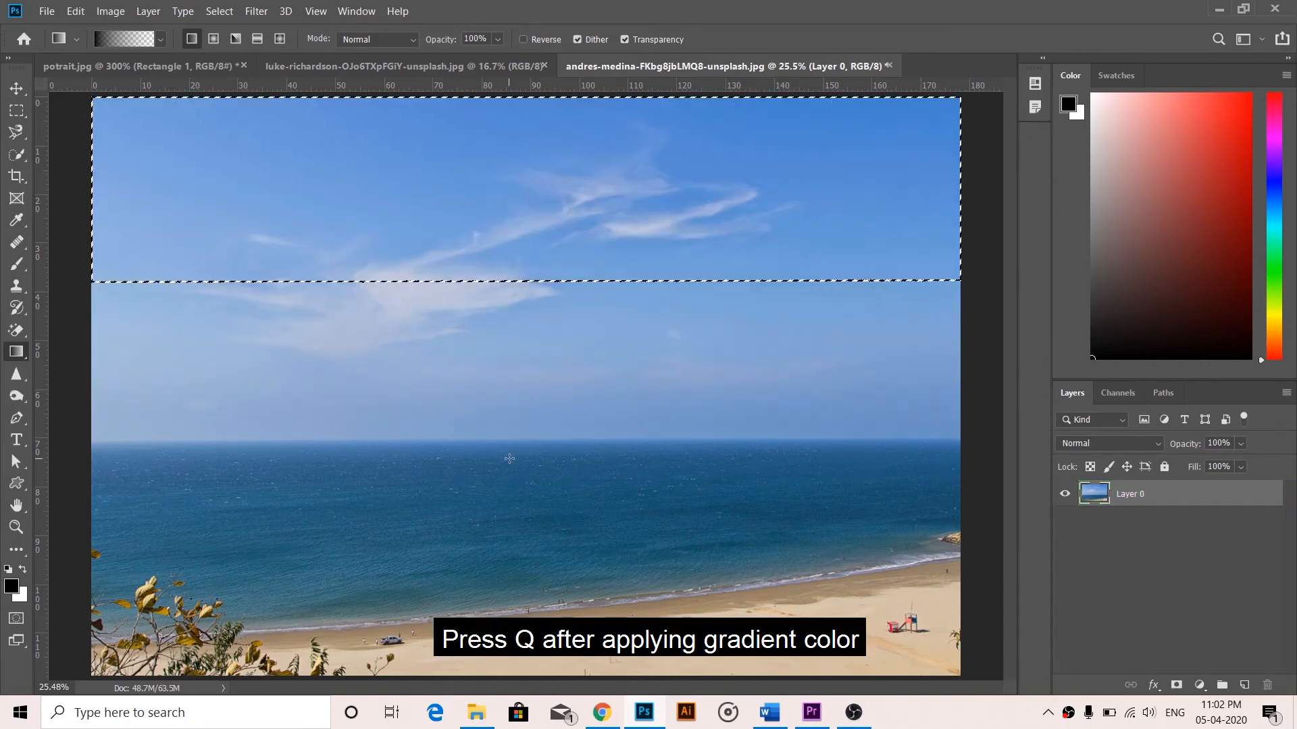
Step: Invert the sky selection and add a layer mask to Layer 0 from it
left_click(220, 12)
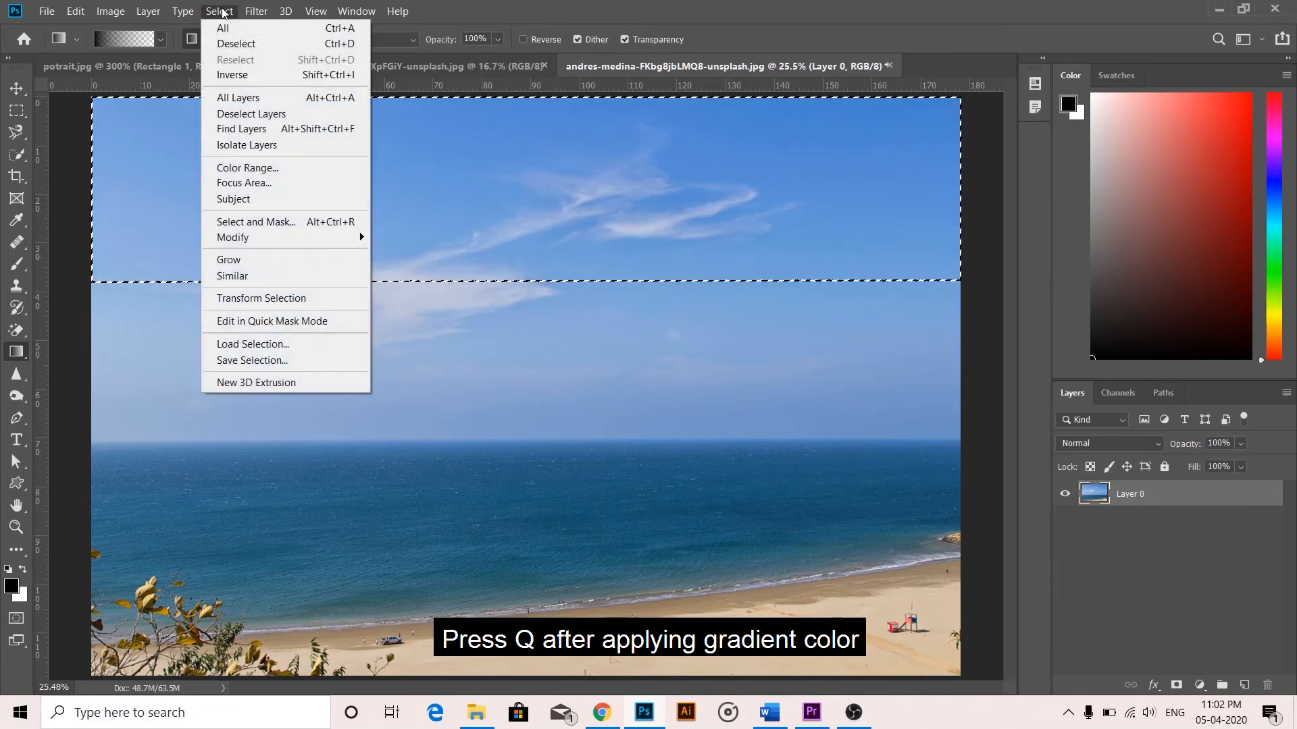
left_click(260, 74)
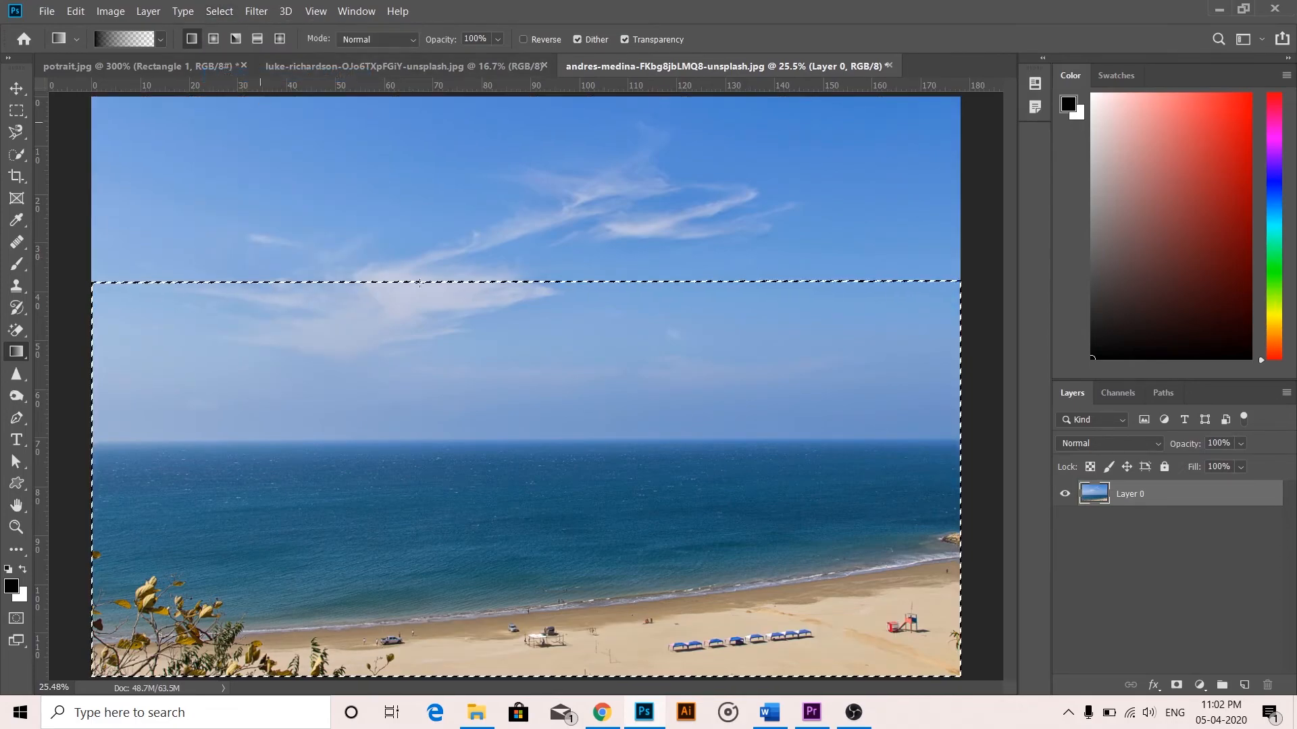
left_click(1176, 685)
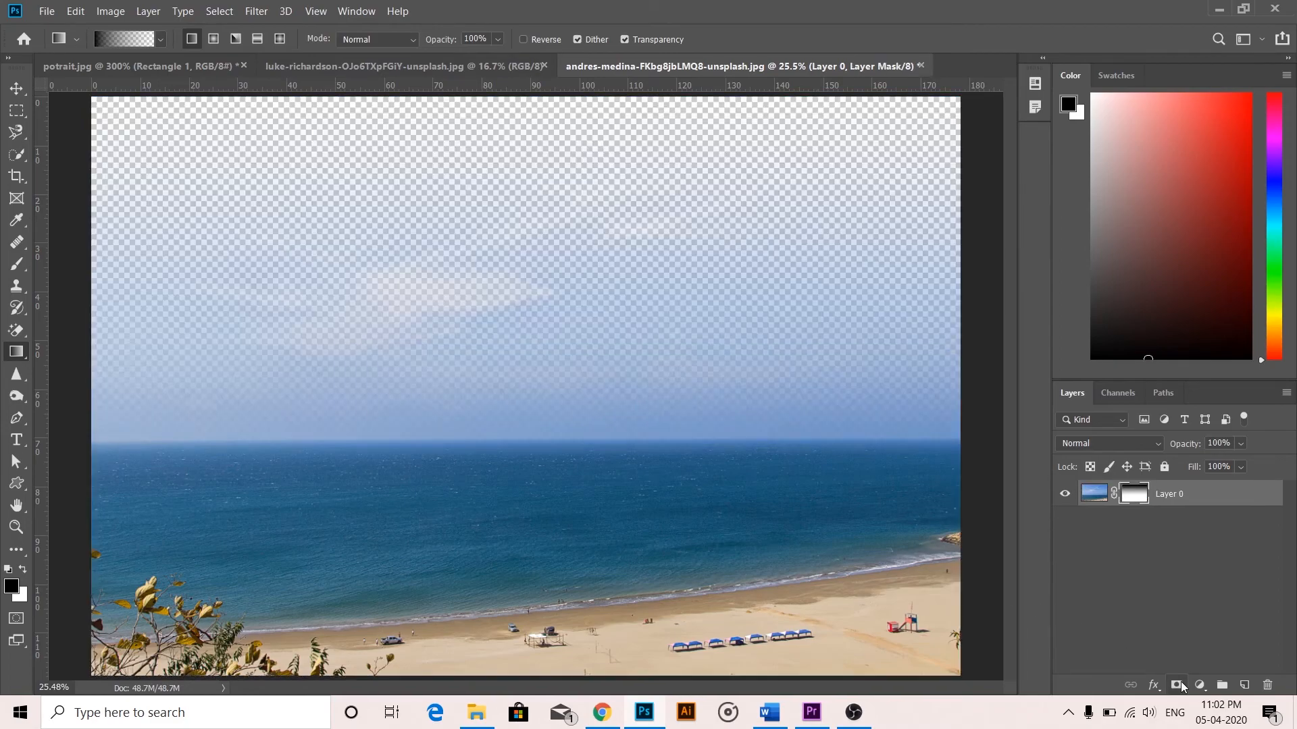
Step: Select the sky above the lone tree in the other photo with the Rectangular Marquee and transfer it into the beach document
key("m")
left_click(501, 68)
left_click_drag(188, 160, 884, 396)
key("v")
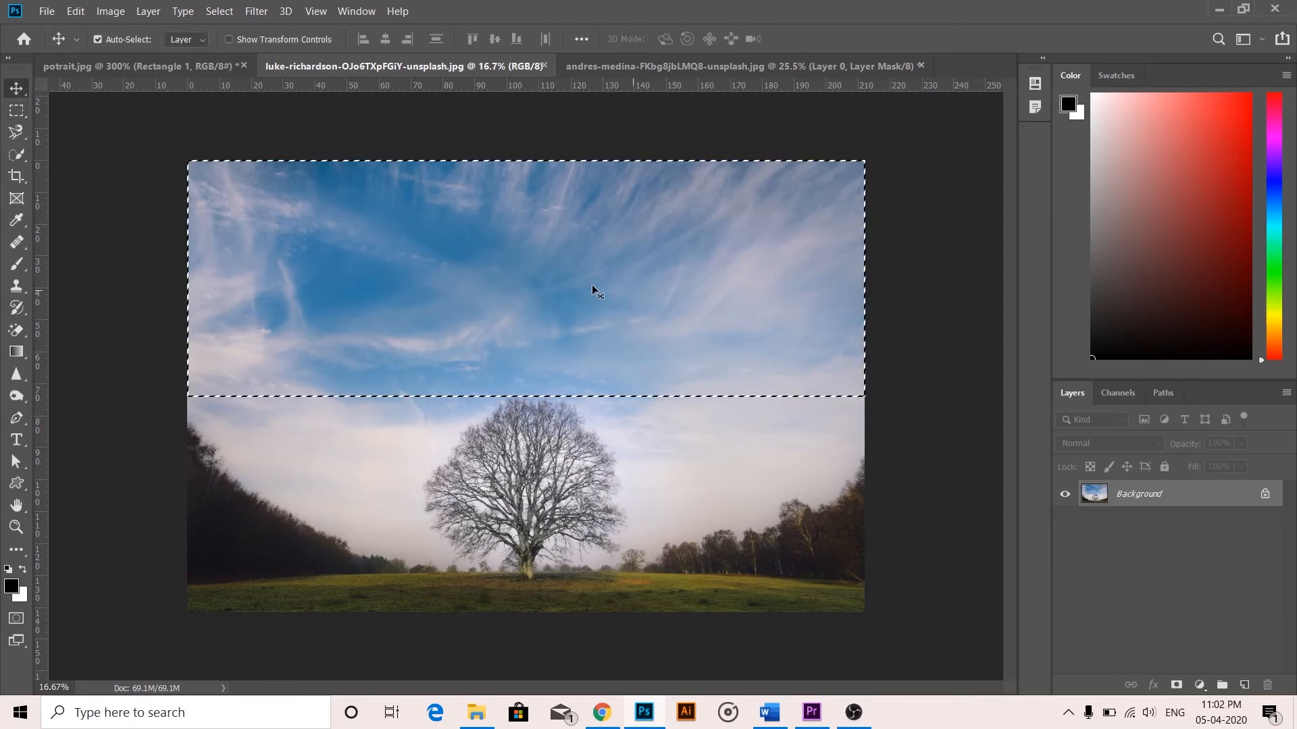
key("ctrl+x")
left_click(628, 65)
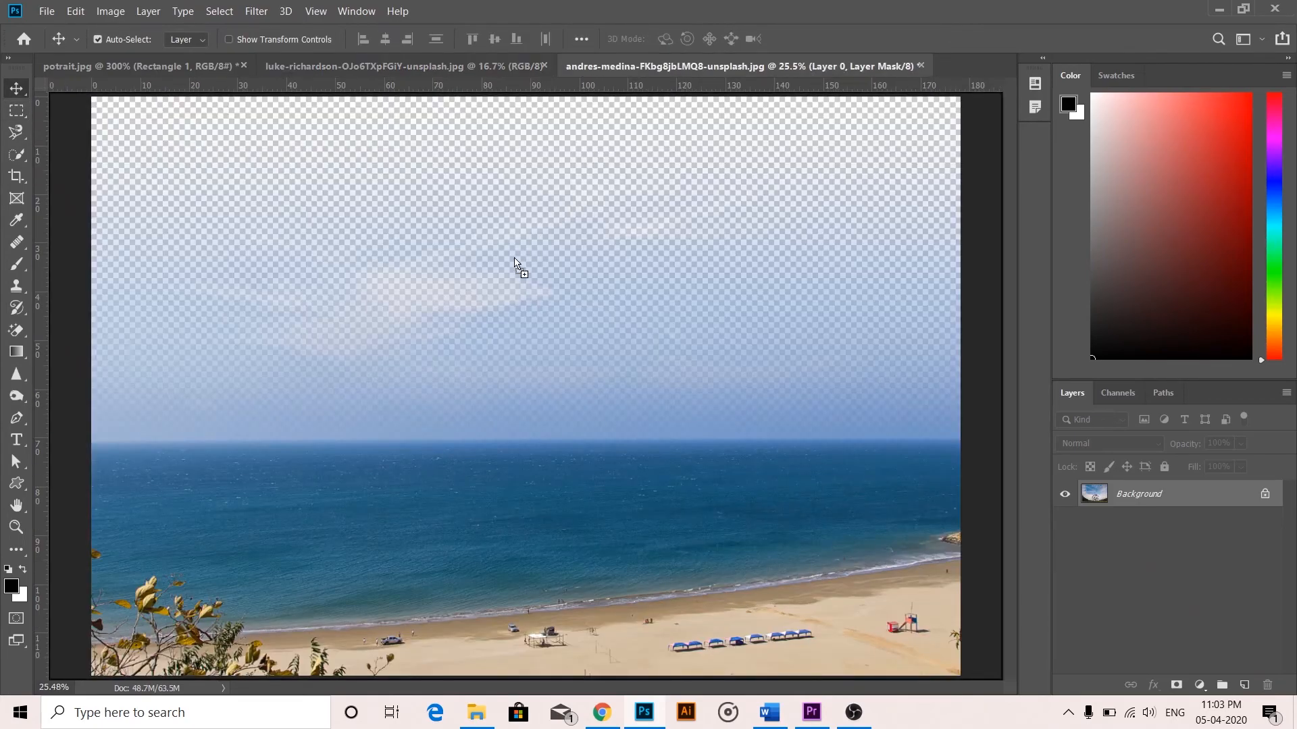
key("ctrl+v")
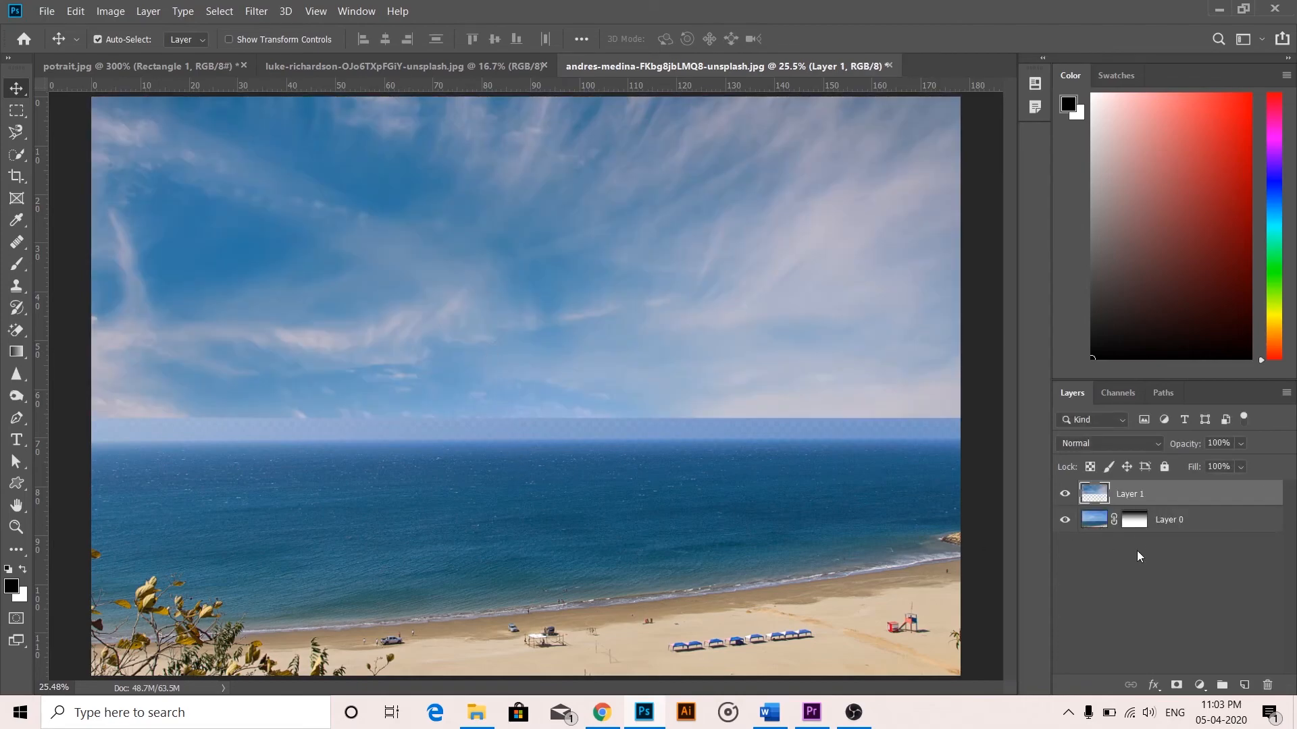
Step: Place the transferred sky layer beneath the masked Layer 0 and use Free Transform to shift it down to the horizon
left_click_drag(1144, 491, 1141, 539)
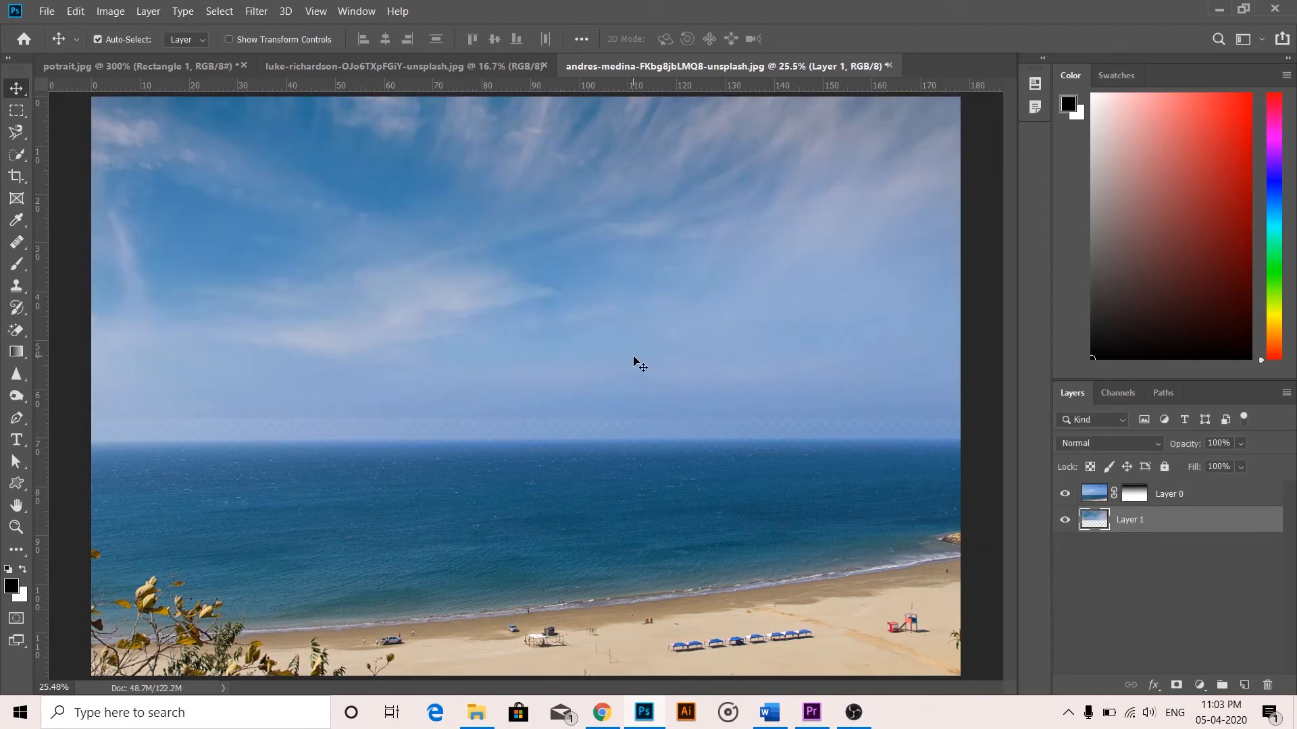
key("ctrl+minus")
key("ctrl+minus")
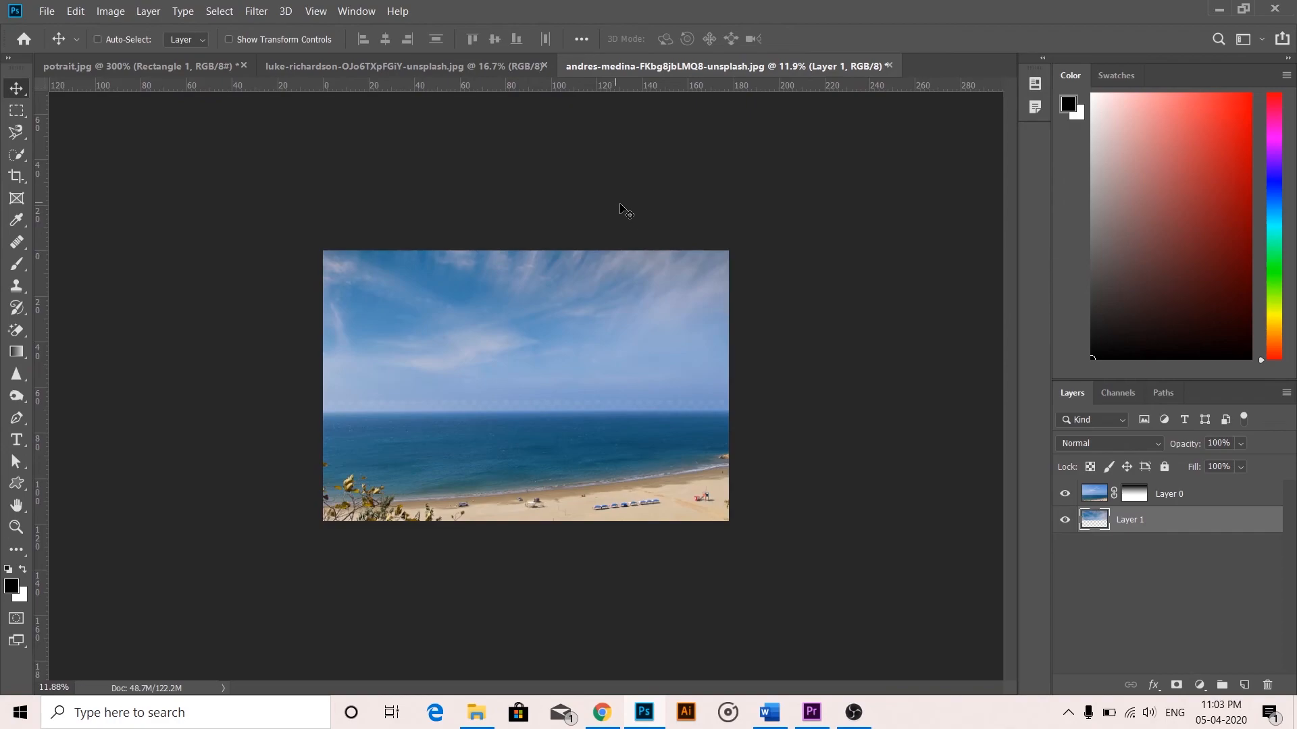
key("ctrl+t")
left_click_drag(591, 338, 602, 352)
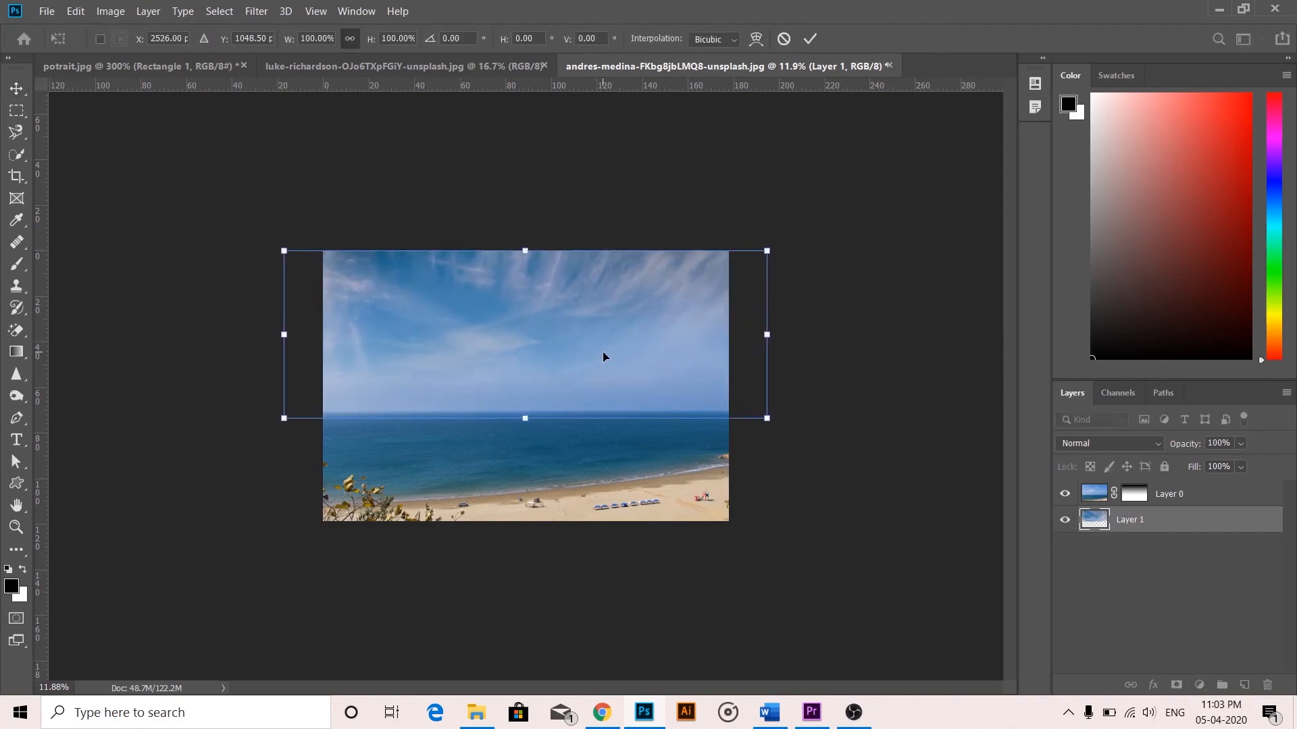
key("Return")
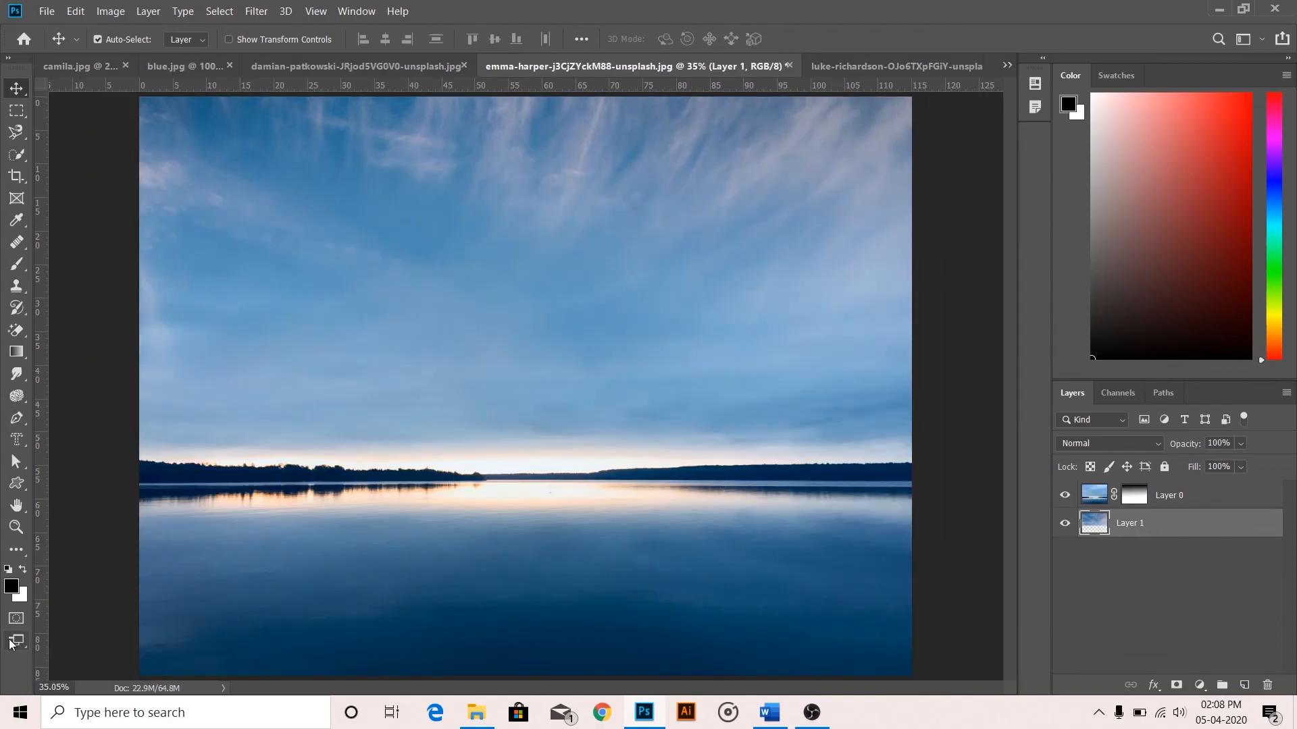
Step: Cycle the blended lake image through the available screen modes
key("f")
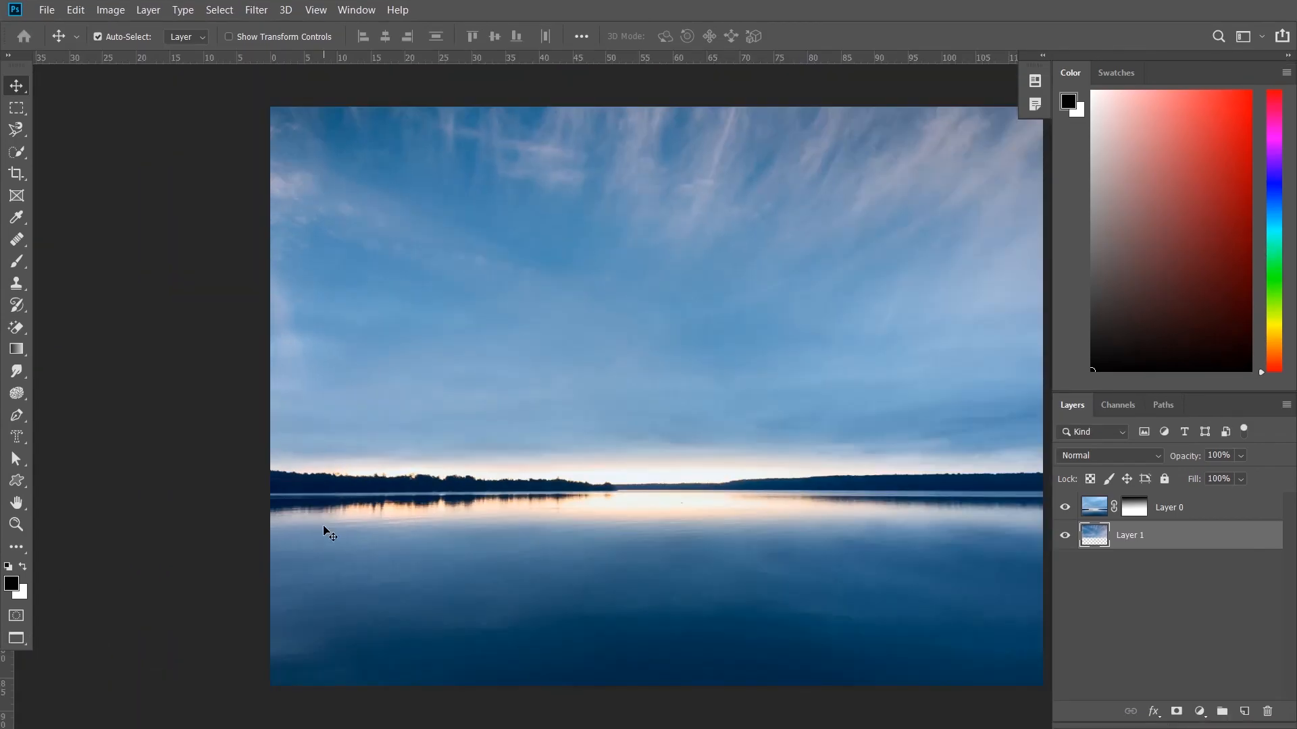
key("f")
key("f")
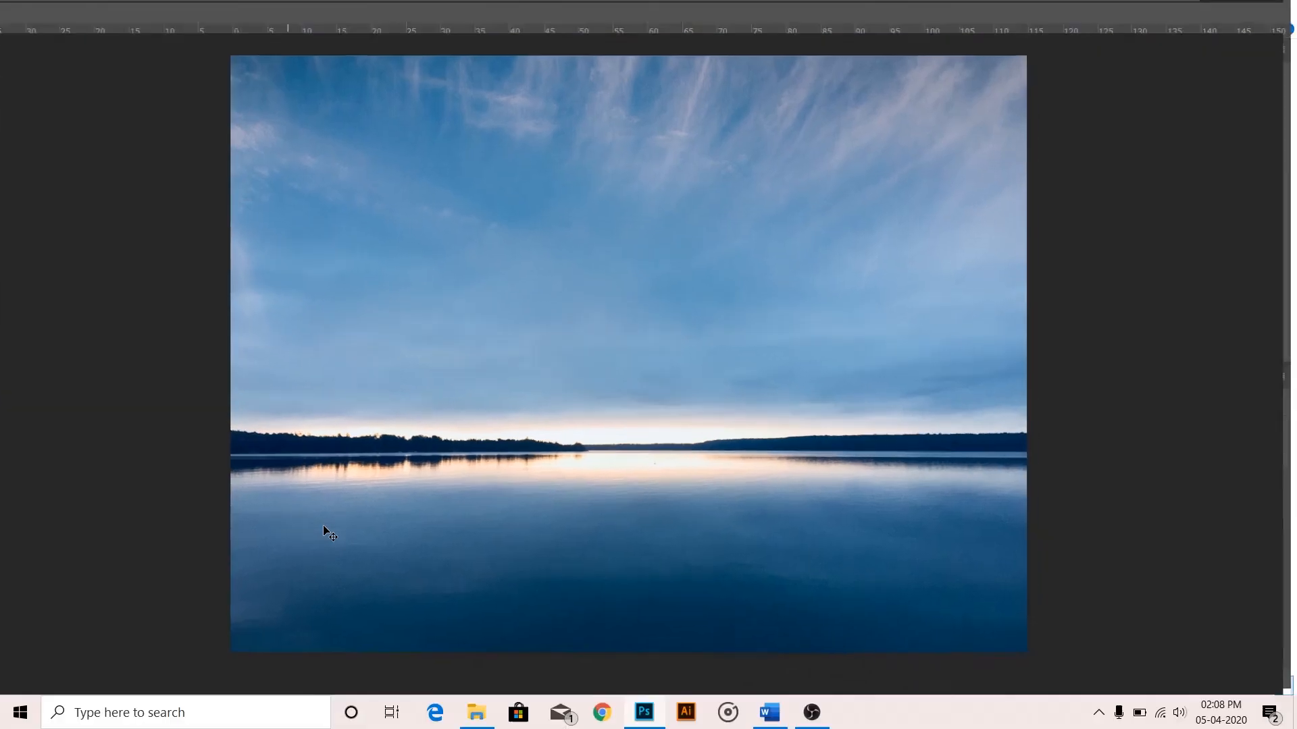